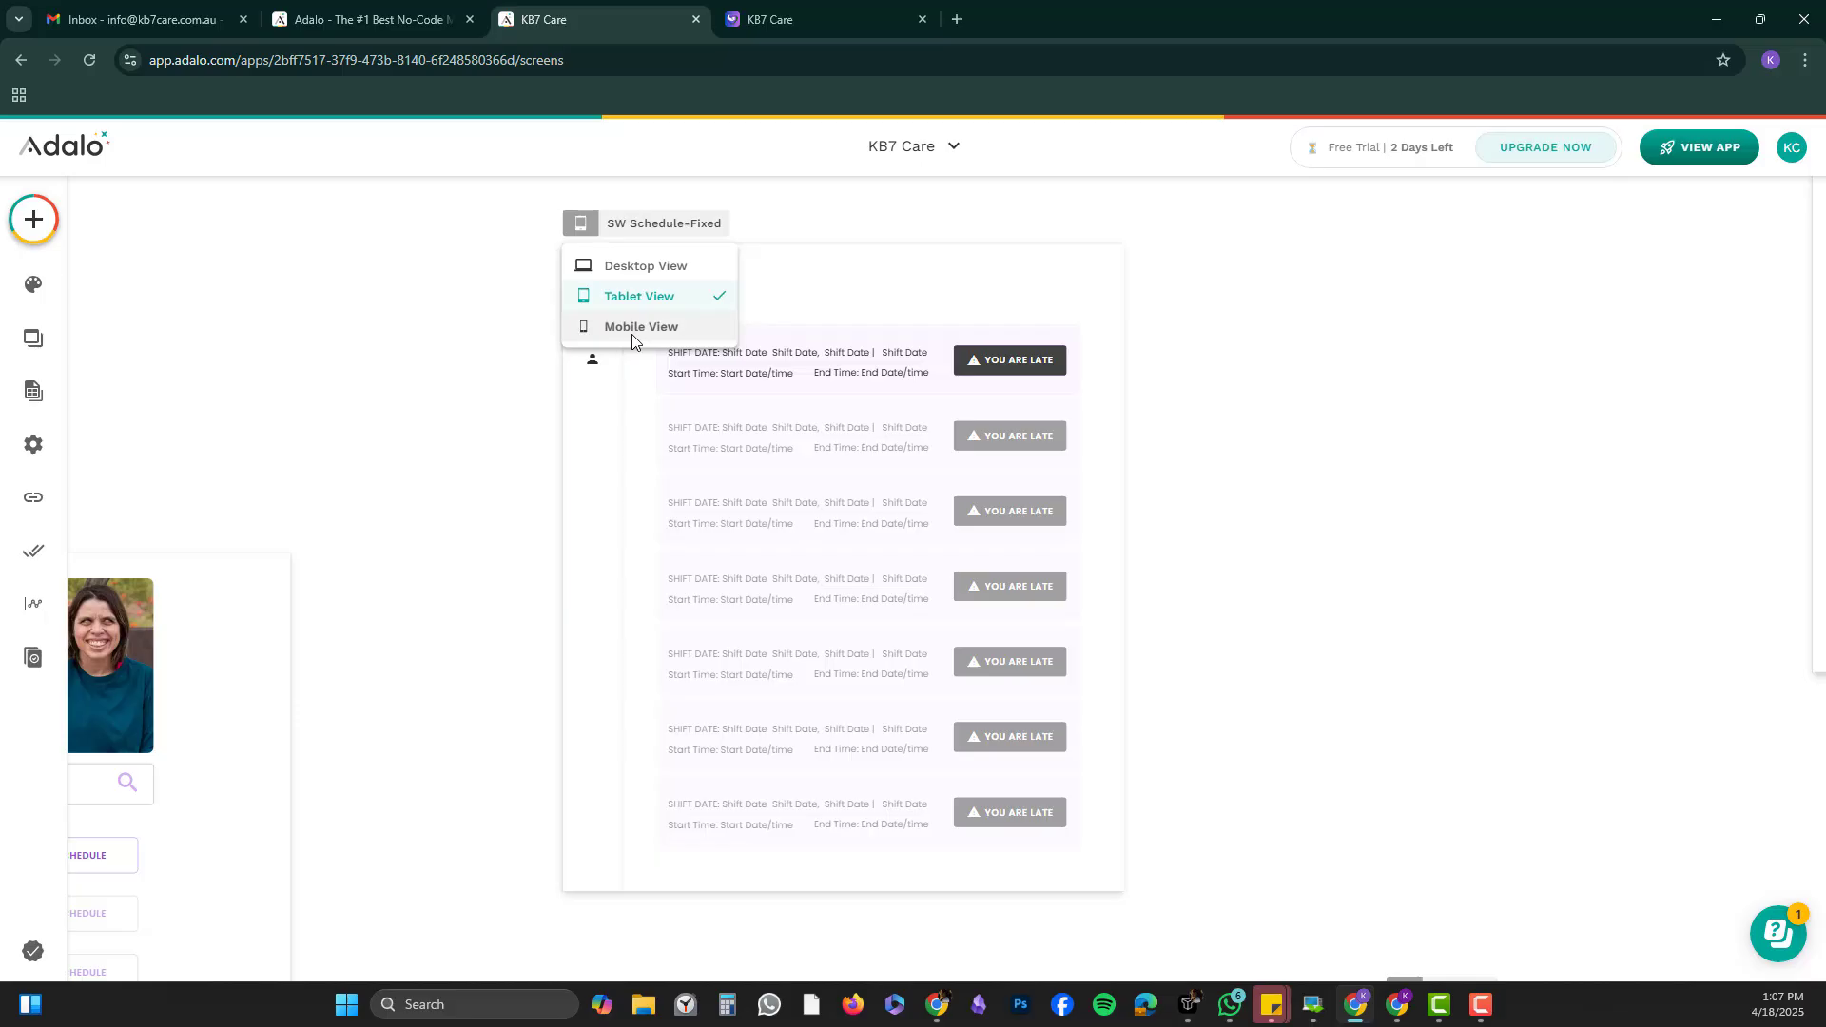
Switch the SW Schedule-Fixed screen to Mobile View and shorten its Main group to a height of 962.
left_click(631, 334)
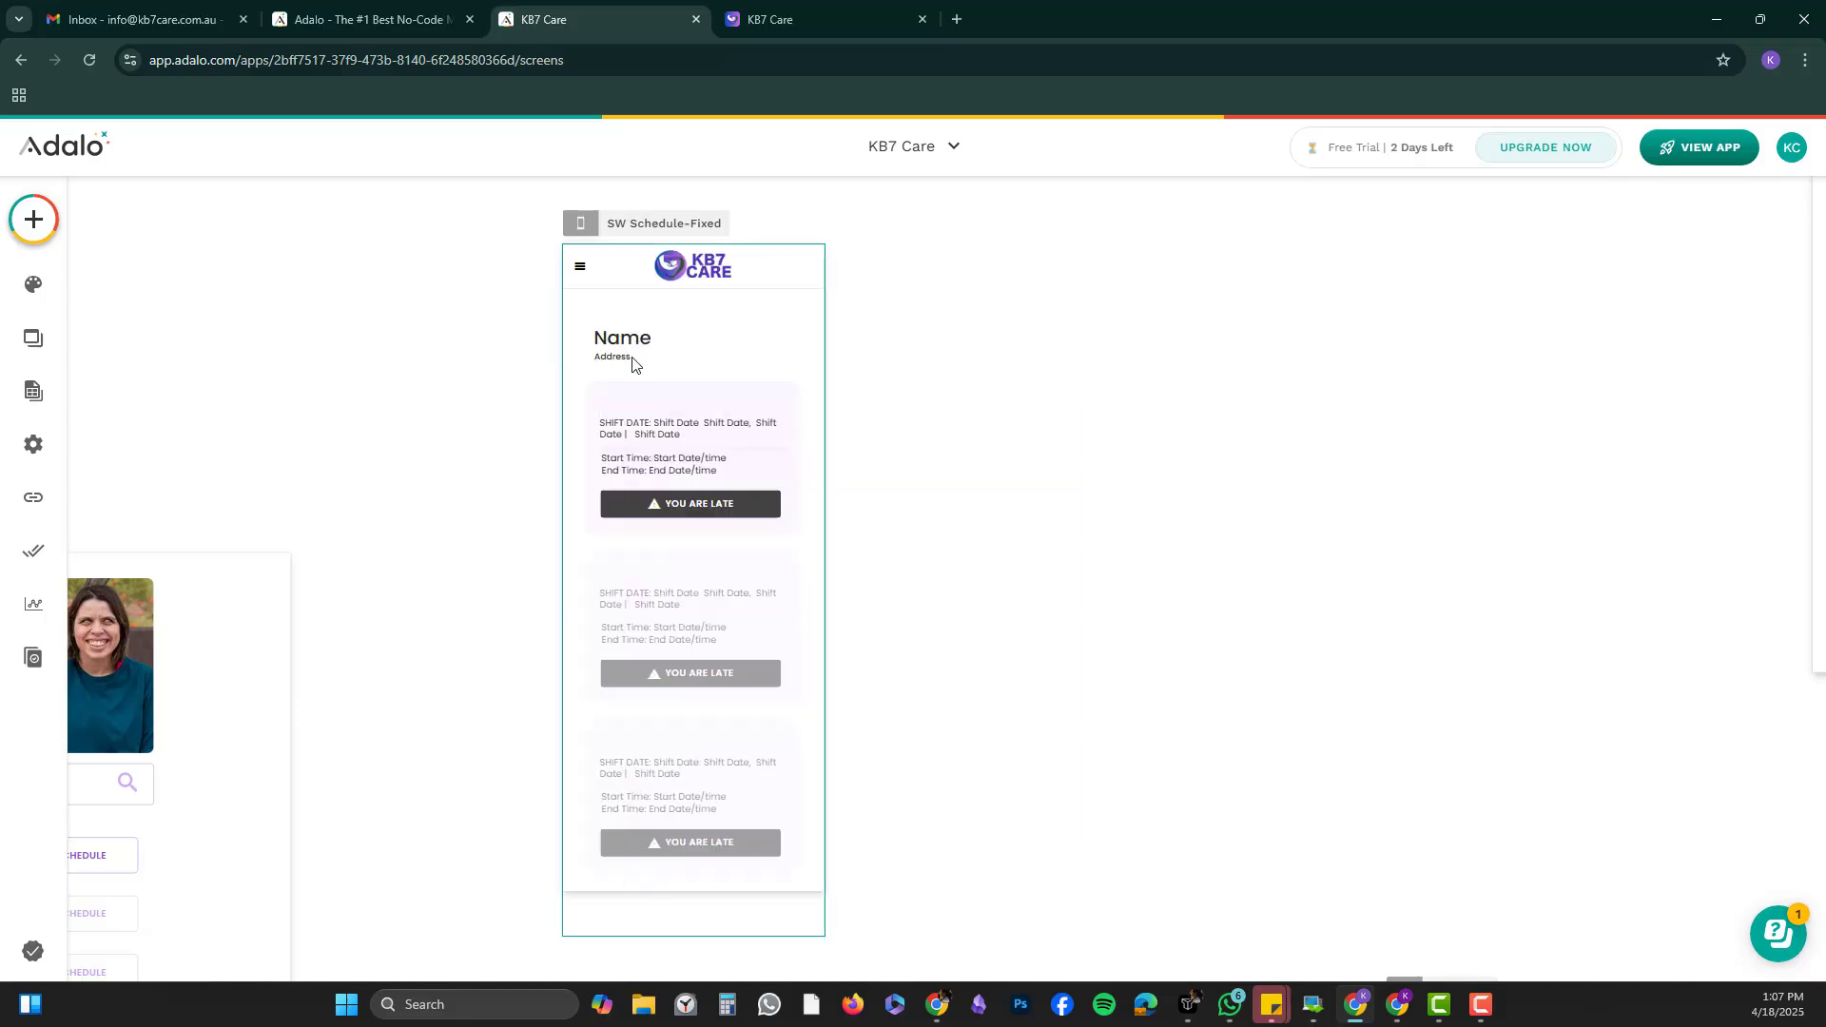
left_click(770, 401)
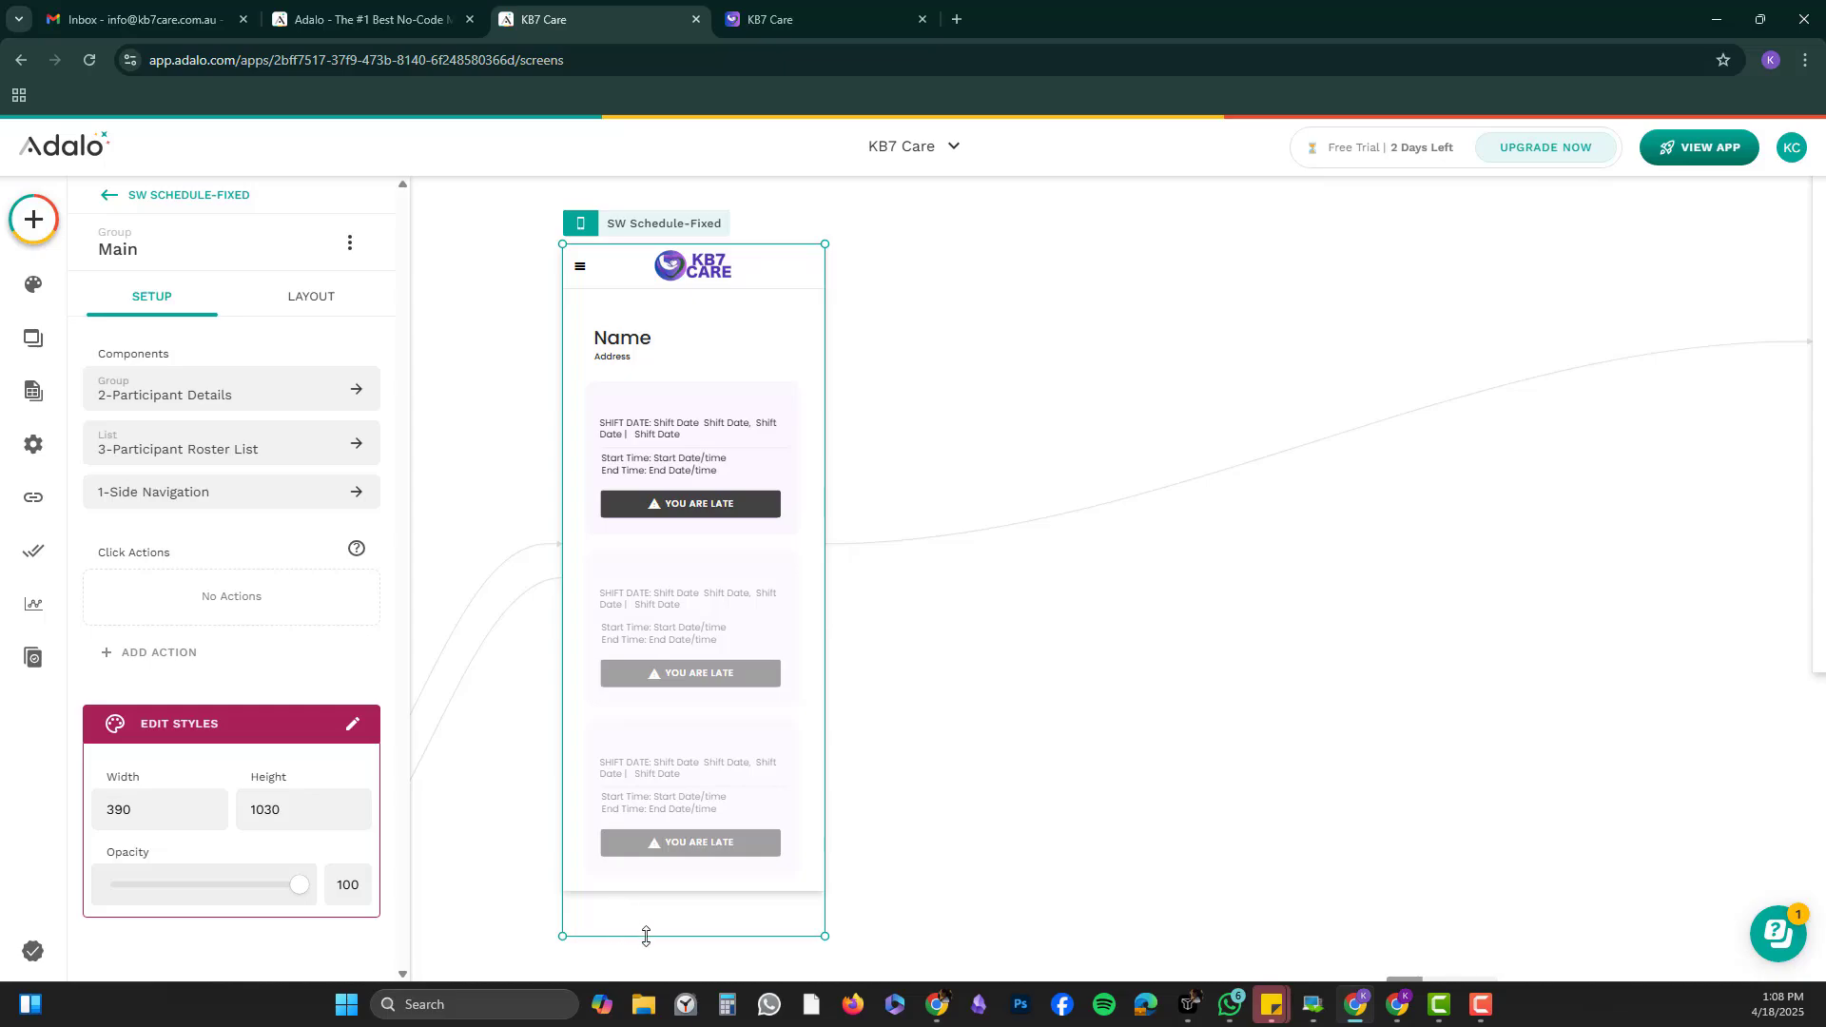
left_click_drag(646, 937, 647, 891)
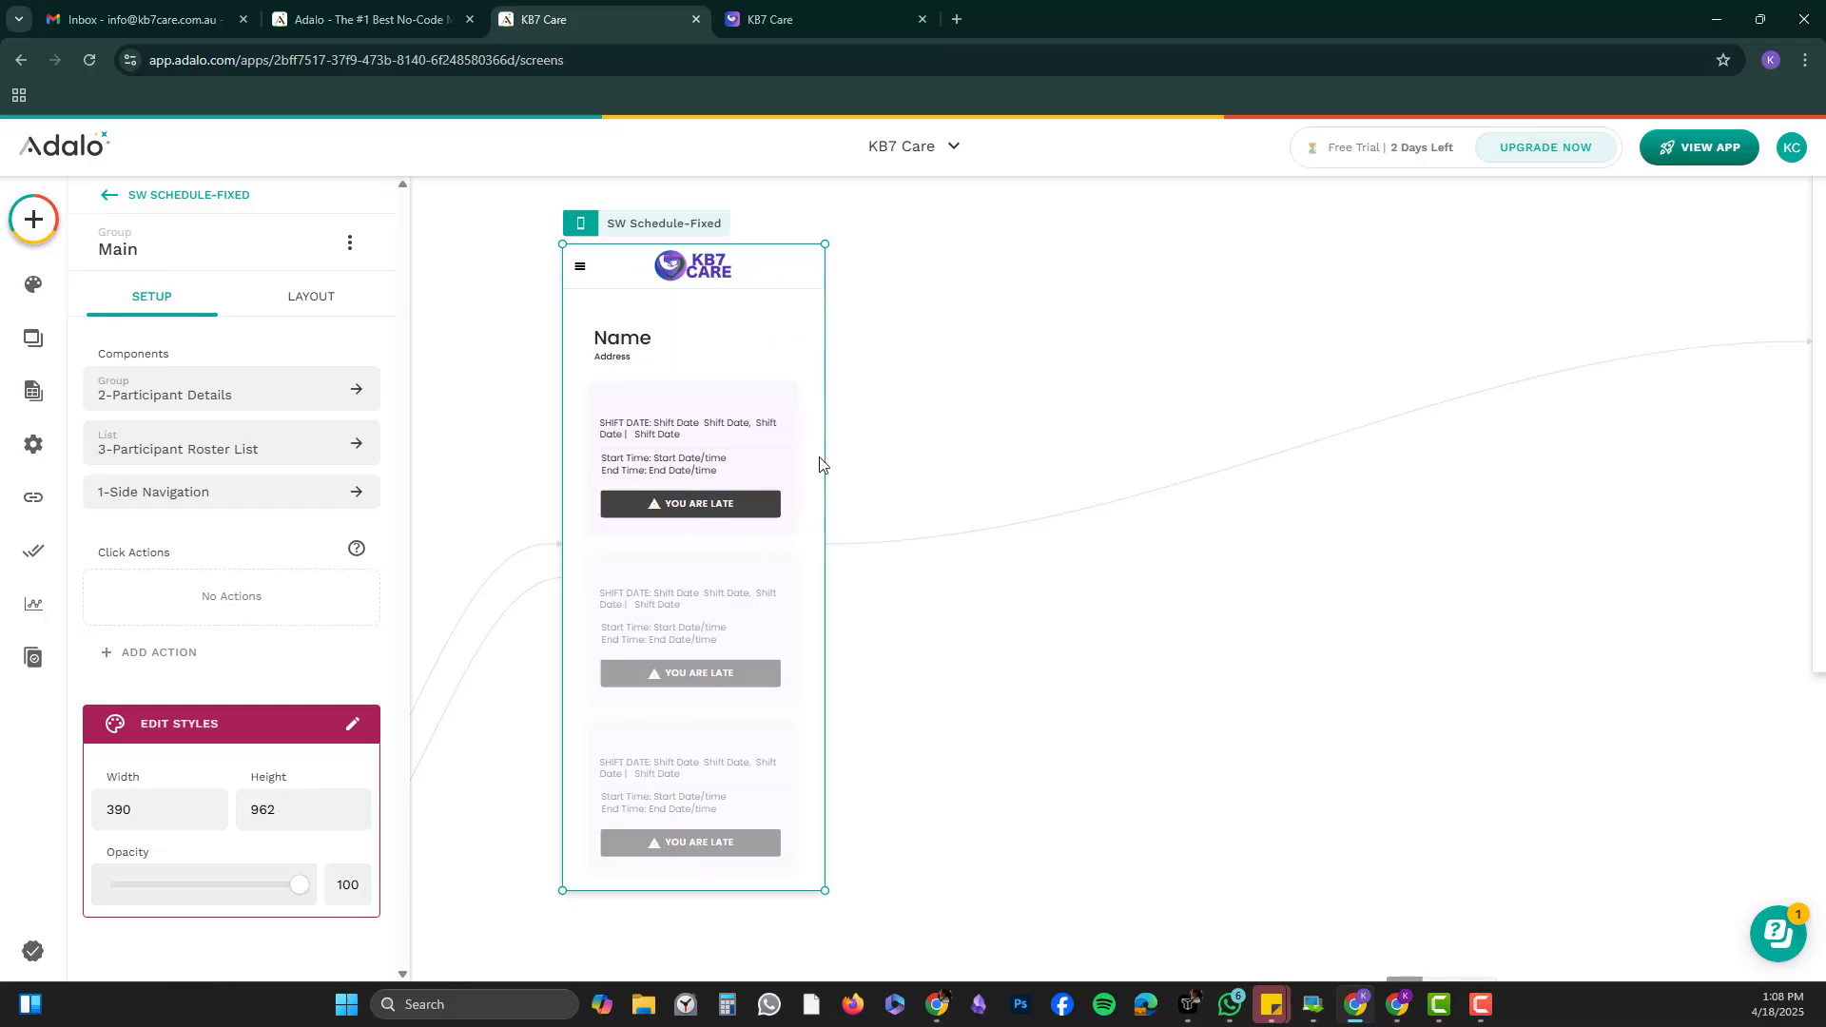
Resize the SW Schedule-Fixed screen to widths of about 471, 730 and 550 to check how its layout responds.
left_click(695, 250)
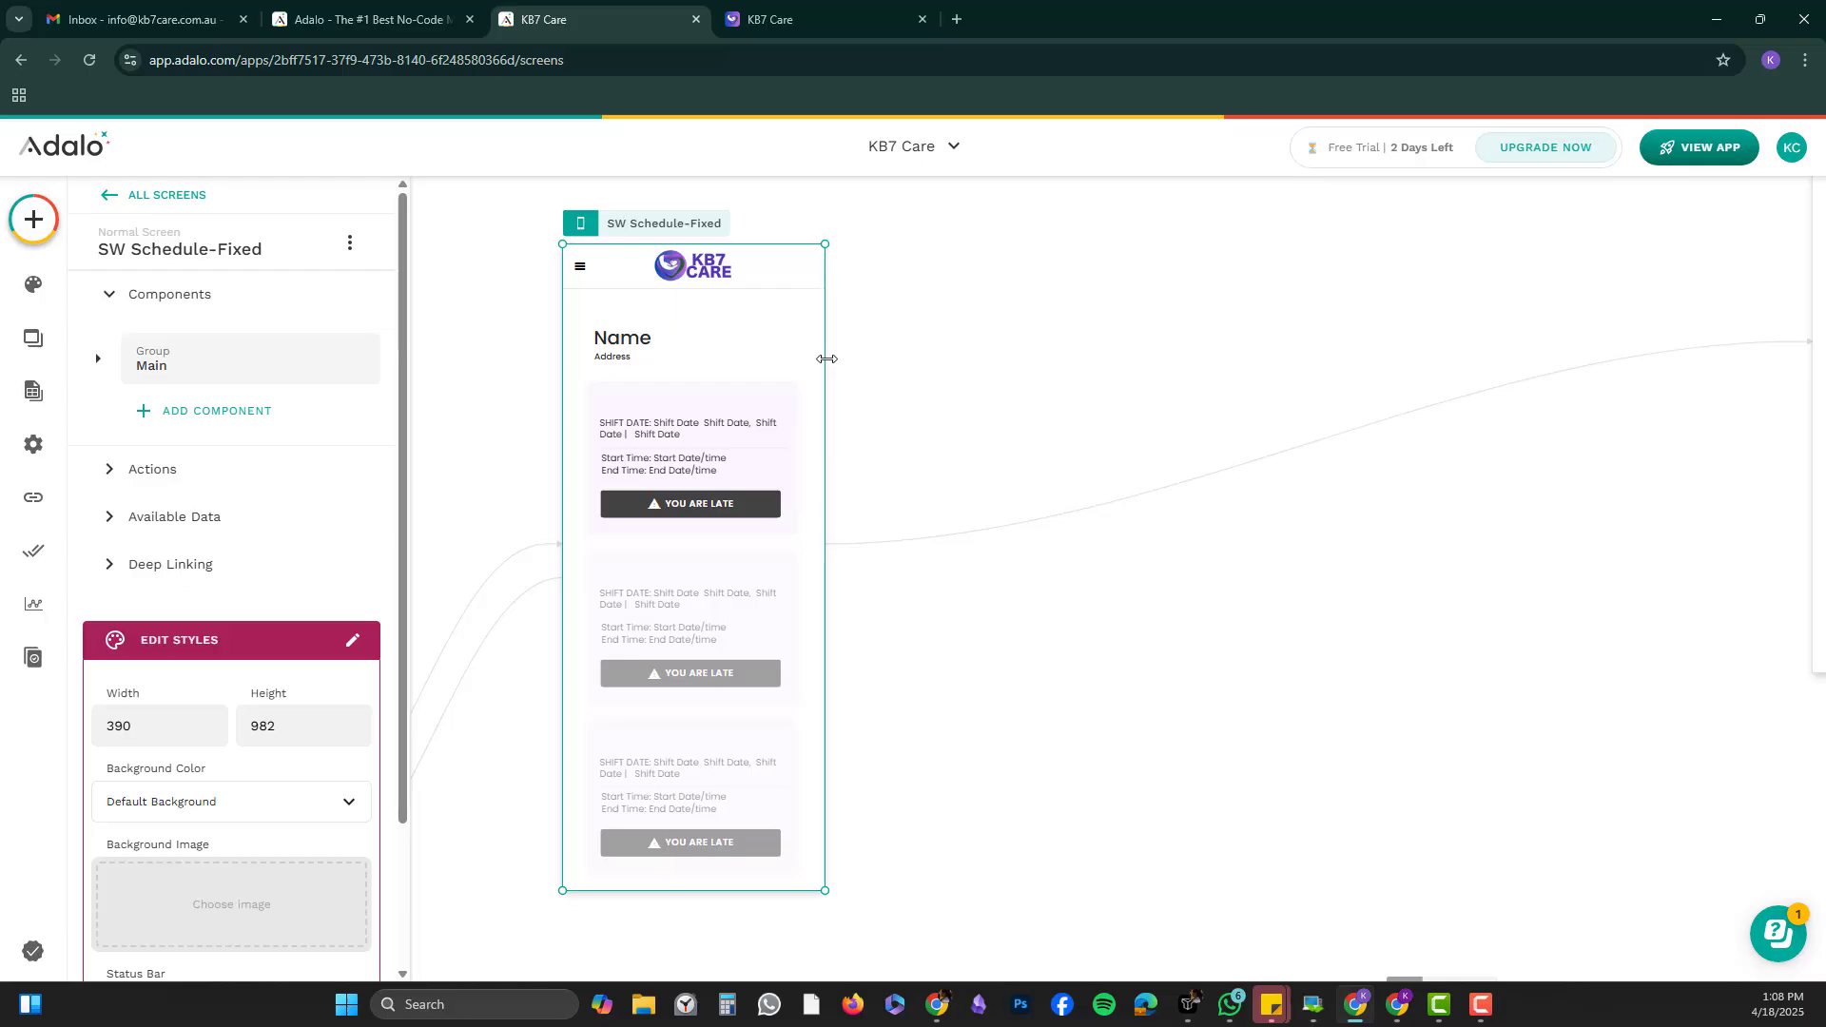
left_click_drag(830, 359, 881, 359)
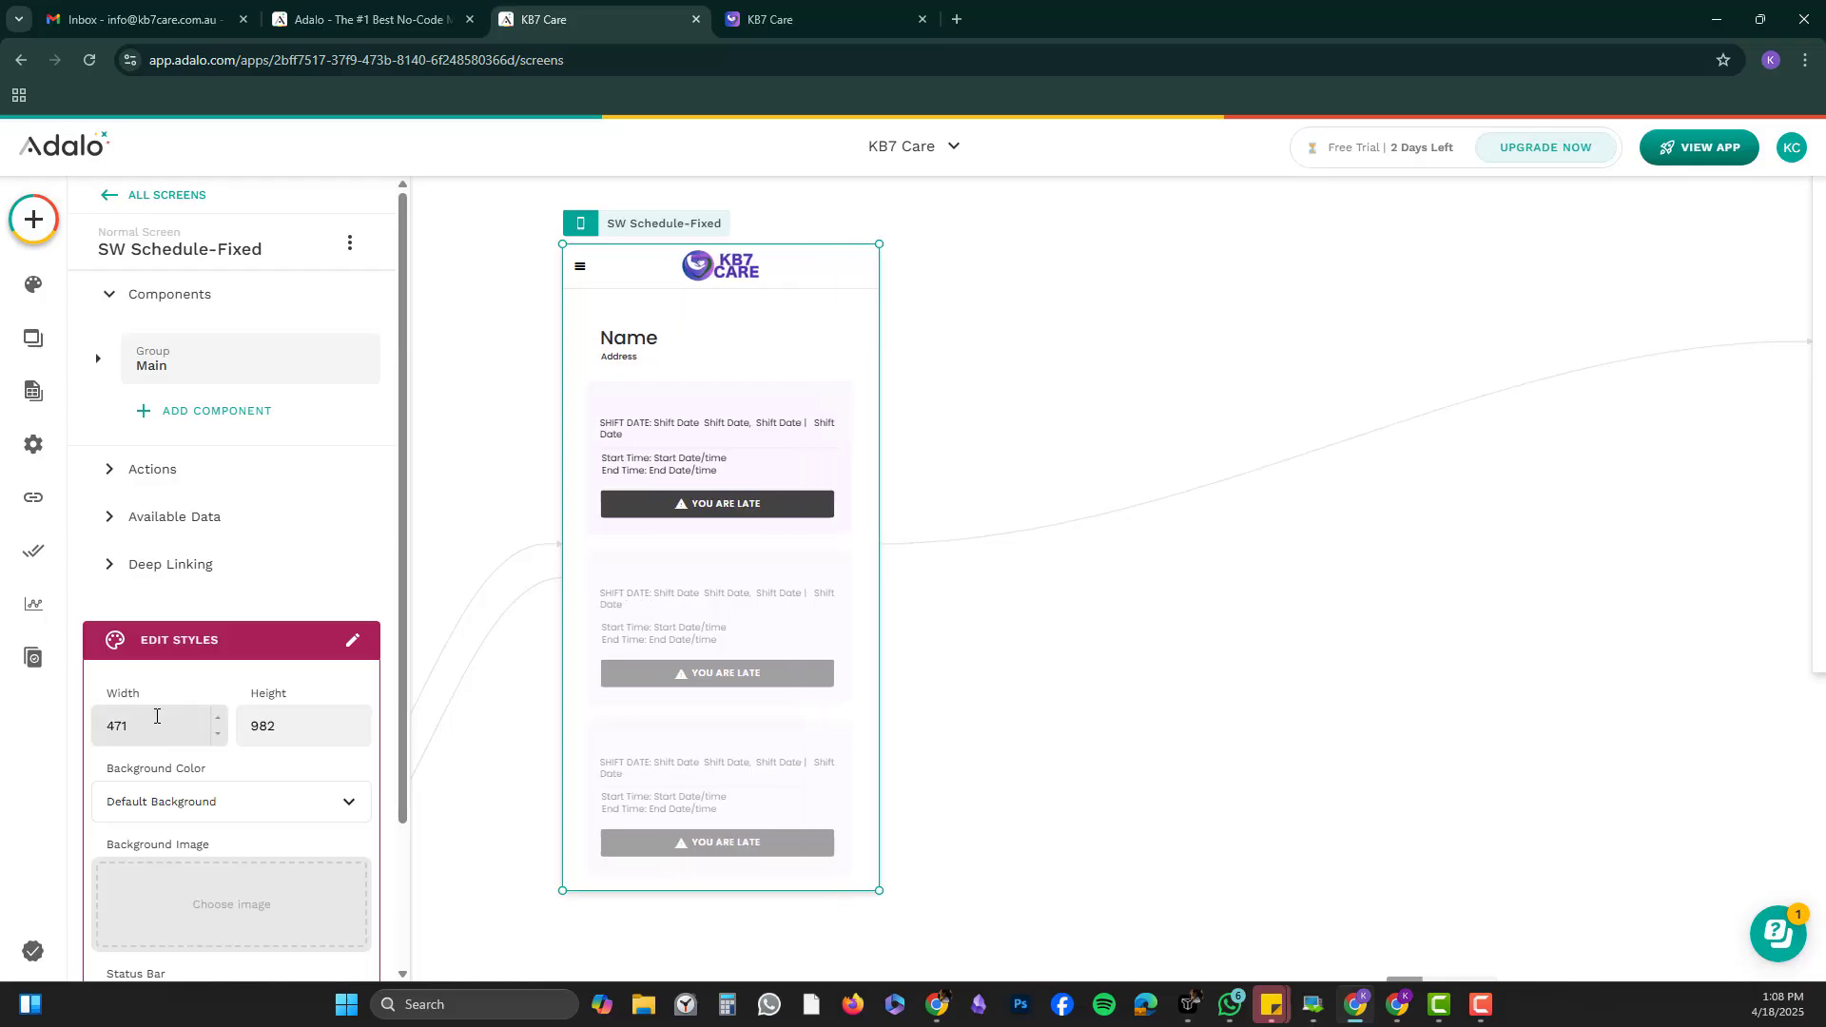
left_click_drag(879, 521, 1060, 482)
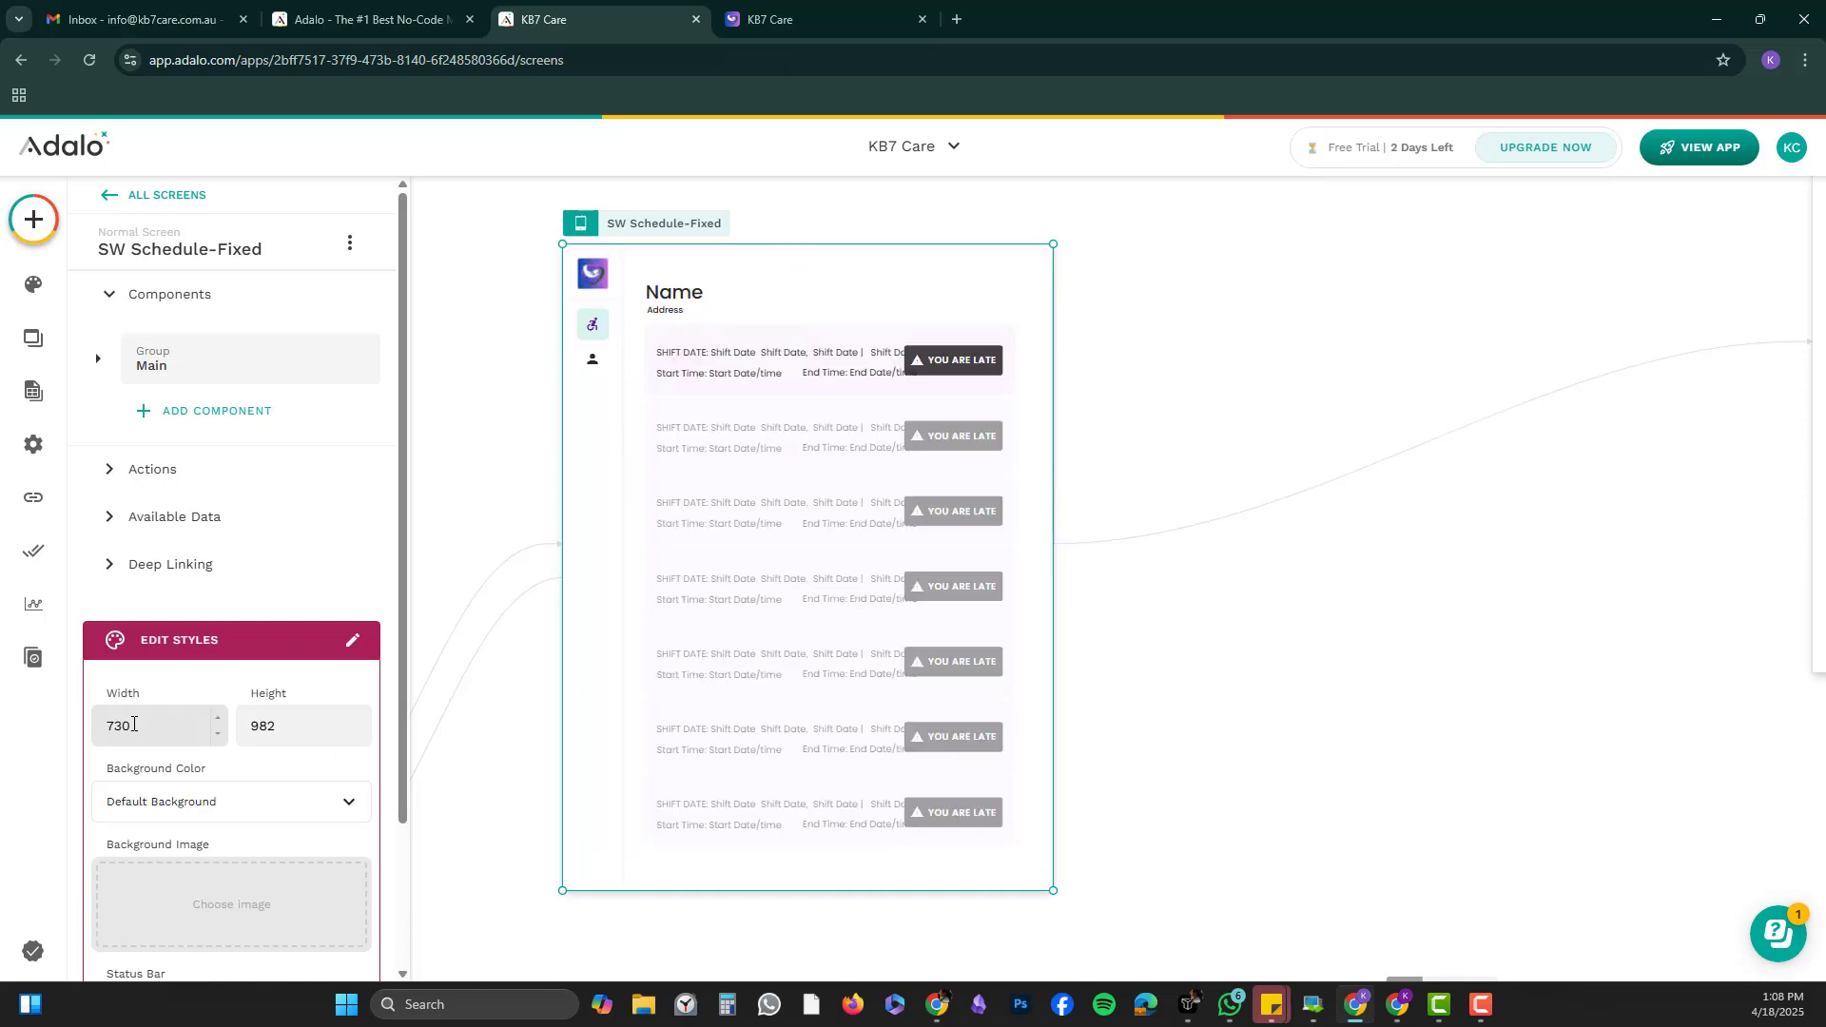
left_click_drag(1058, 482, 934, 482)
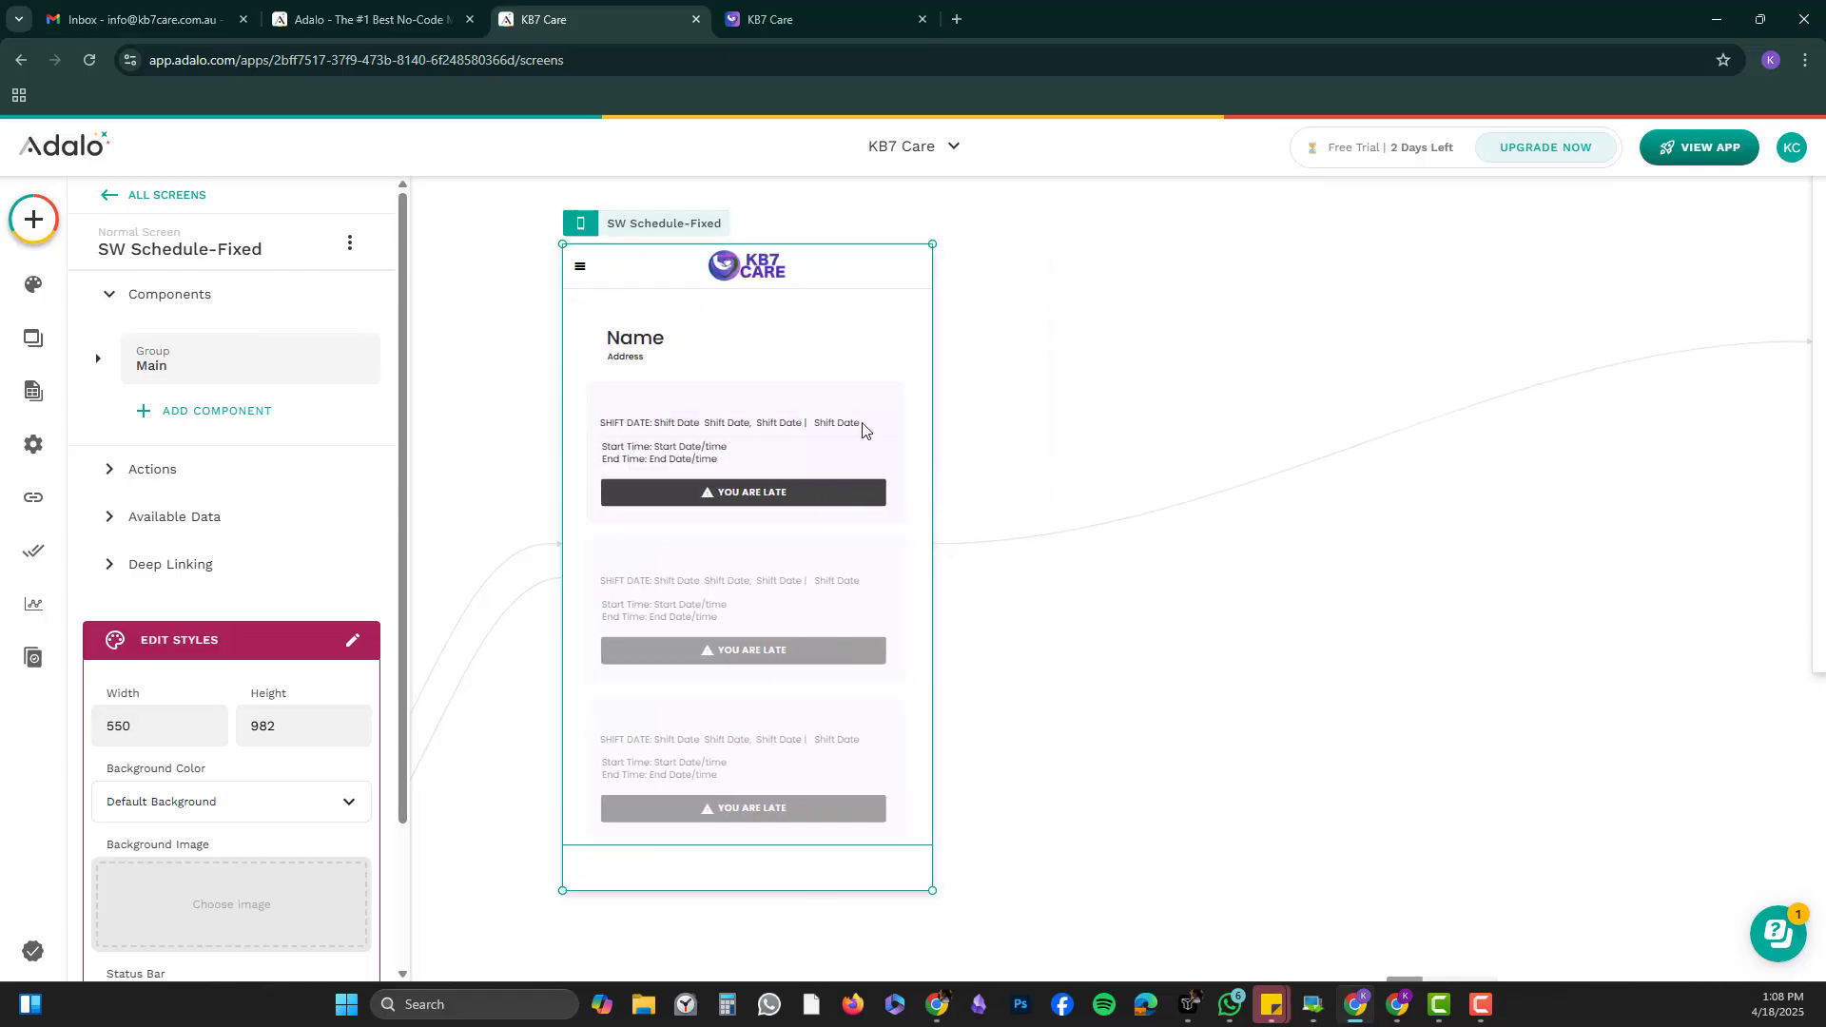
Examine the components and mobile layout settings of the List shape inside the participant roster list.
left_click(861, 425)
left_click(862, 425)
left_click(867, 421)
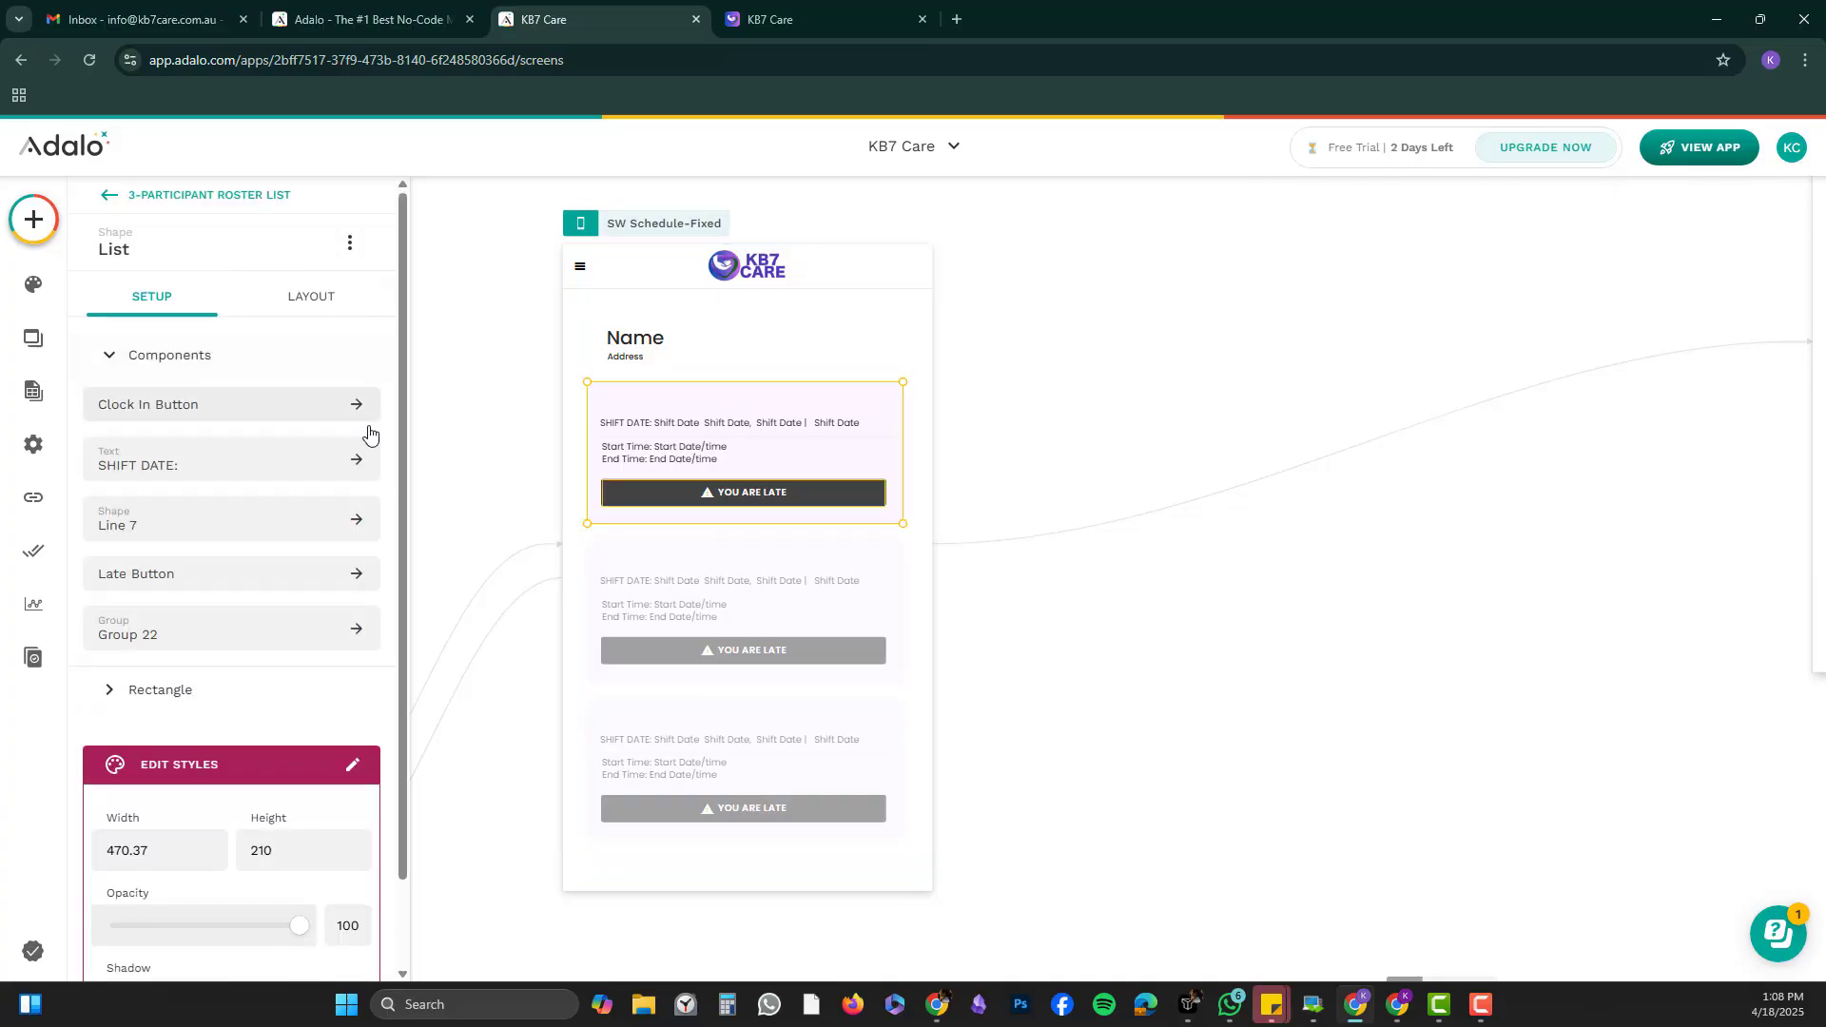
scroll(375, 456, "down", 1)
scroll(376, 479, "up", 1)
scroll(362, 514, "down", 1)
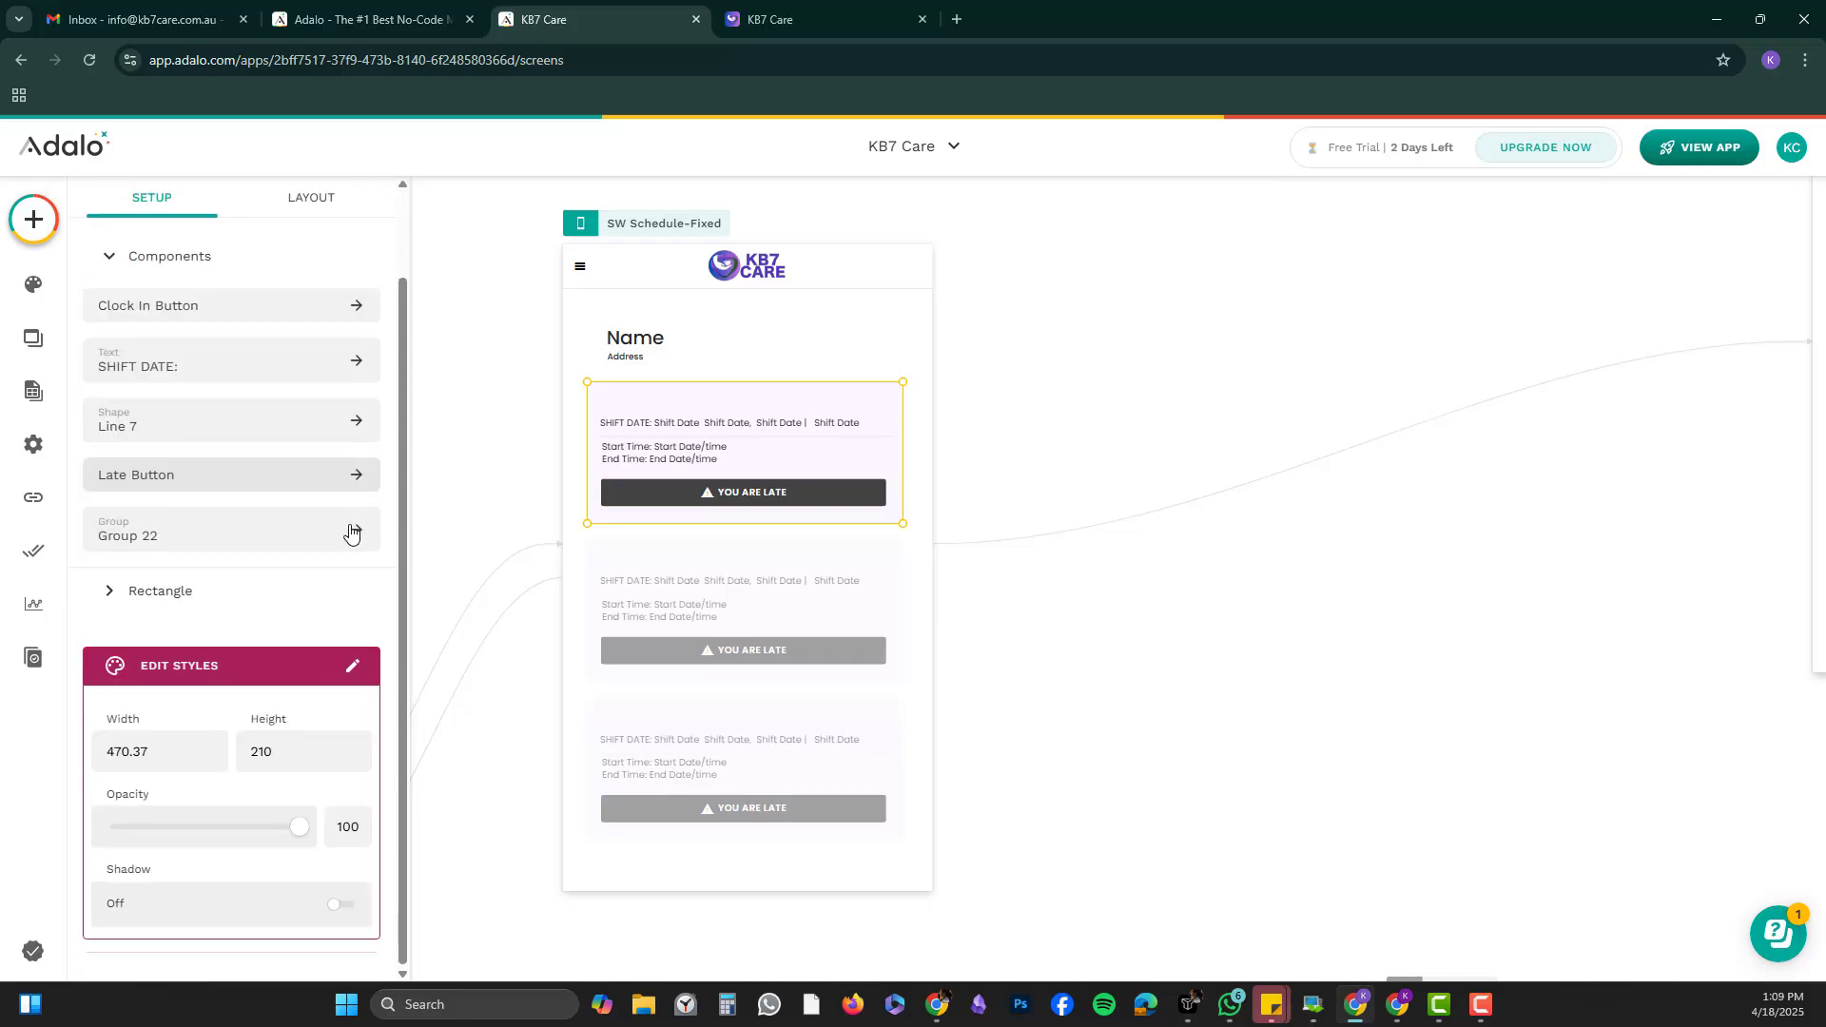
left_click(306, 198)
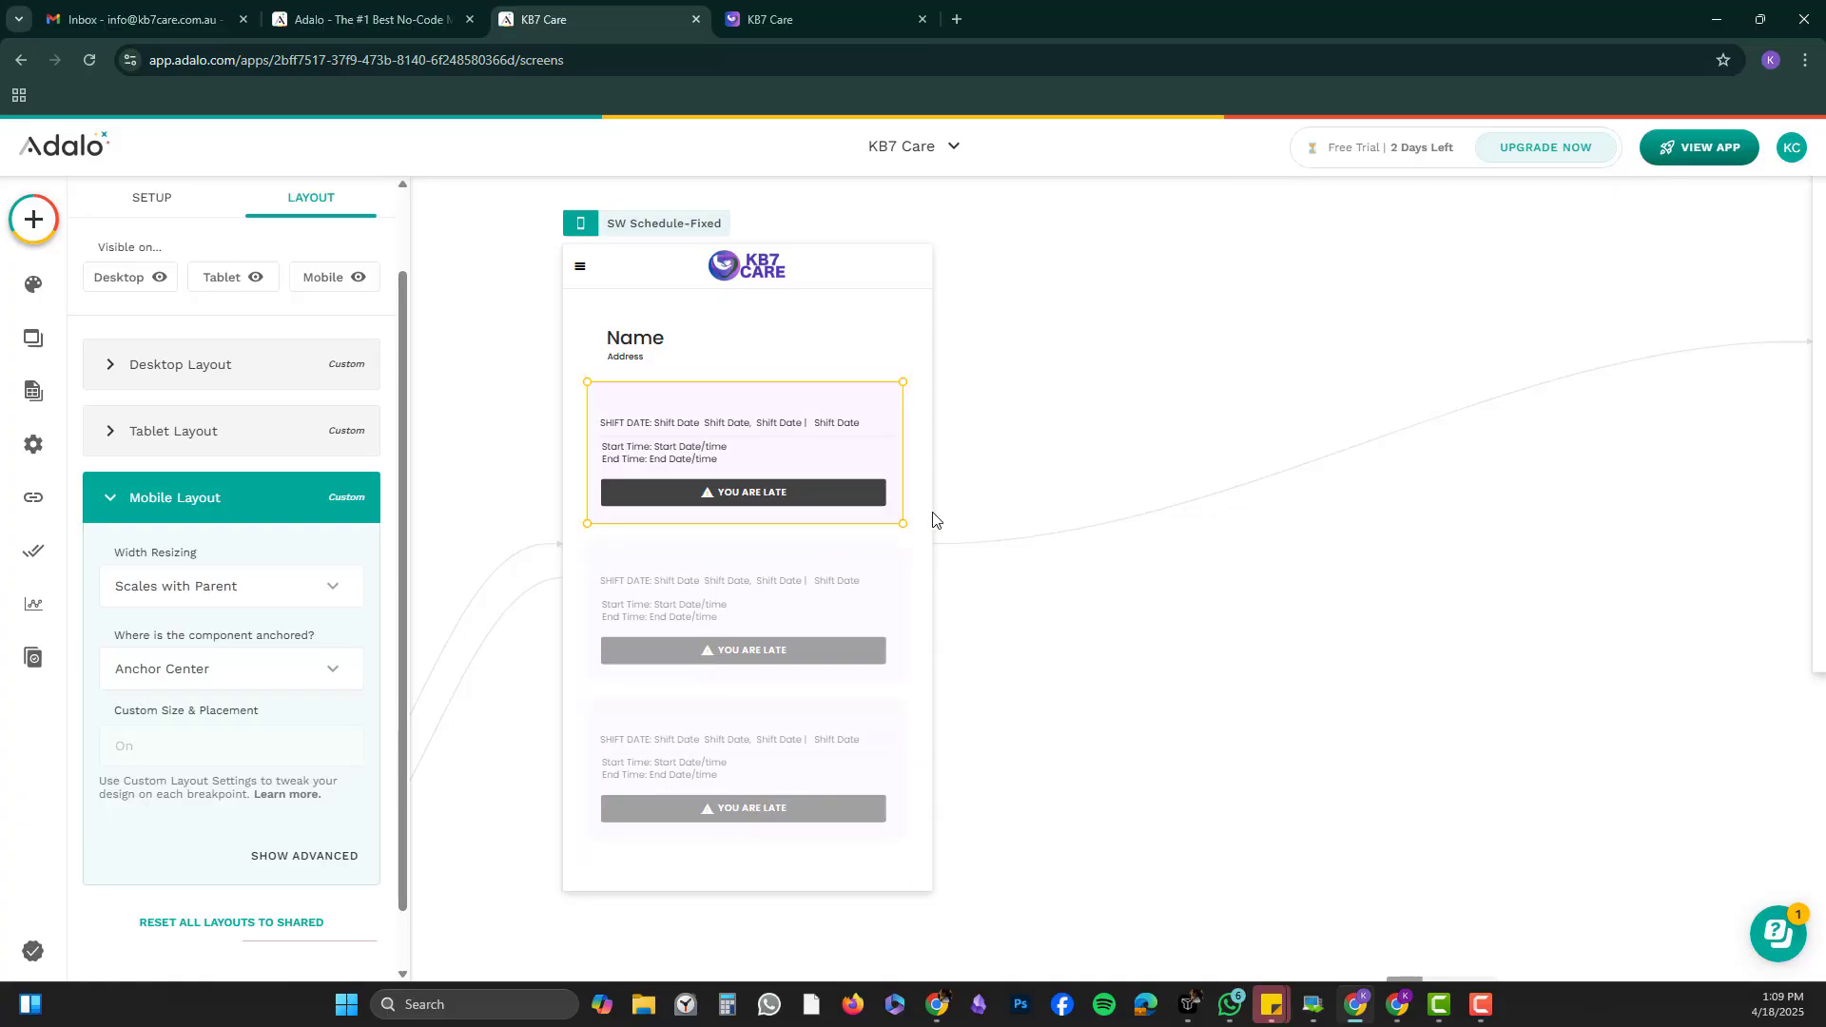
left_click(878, 267)
left_click(930, 385)
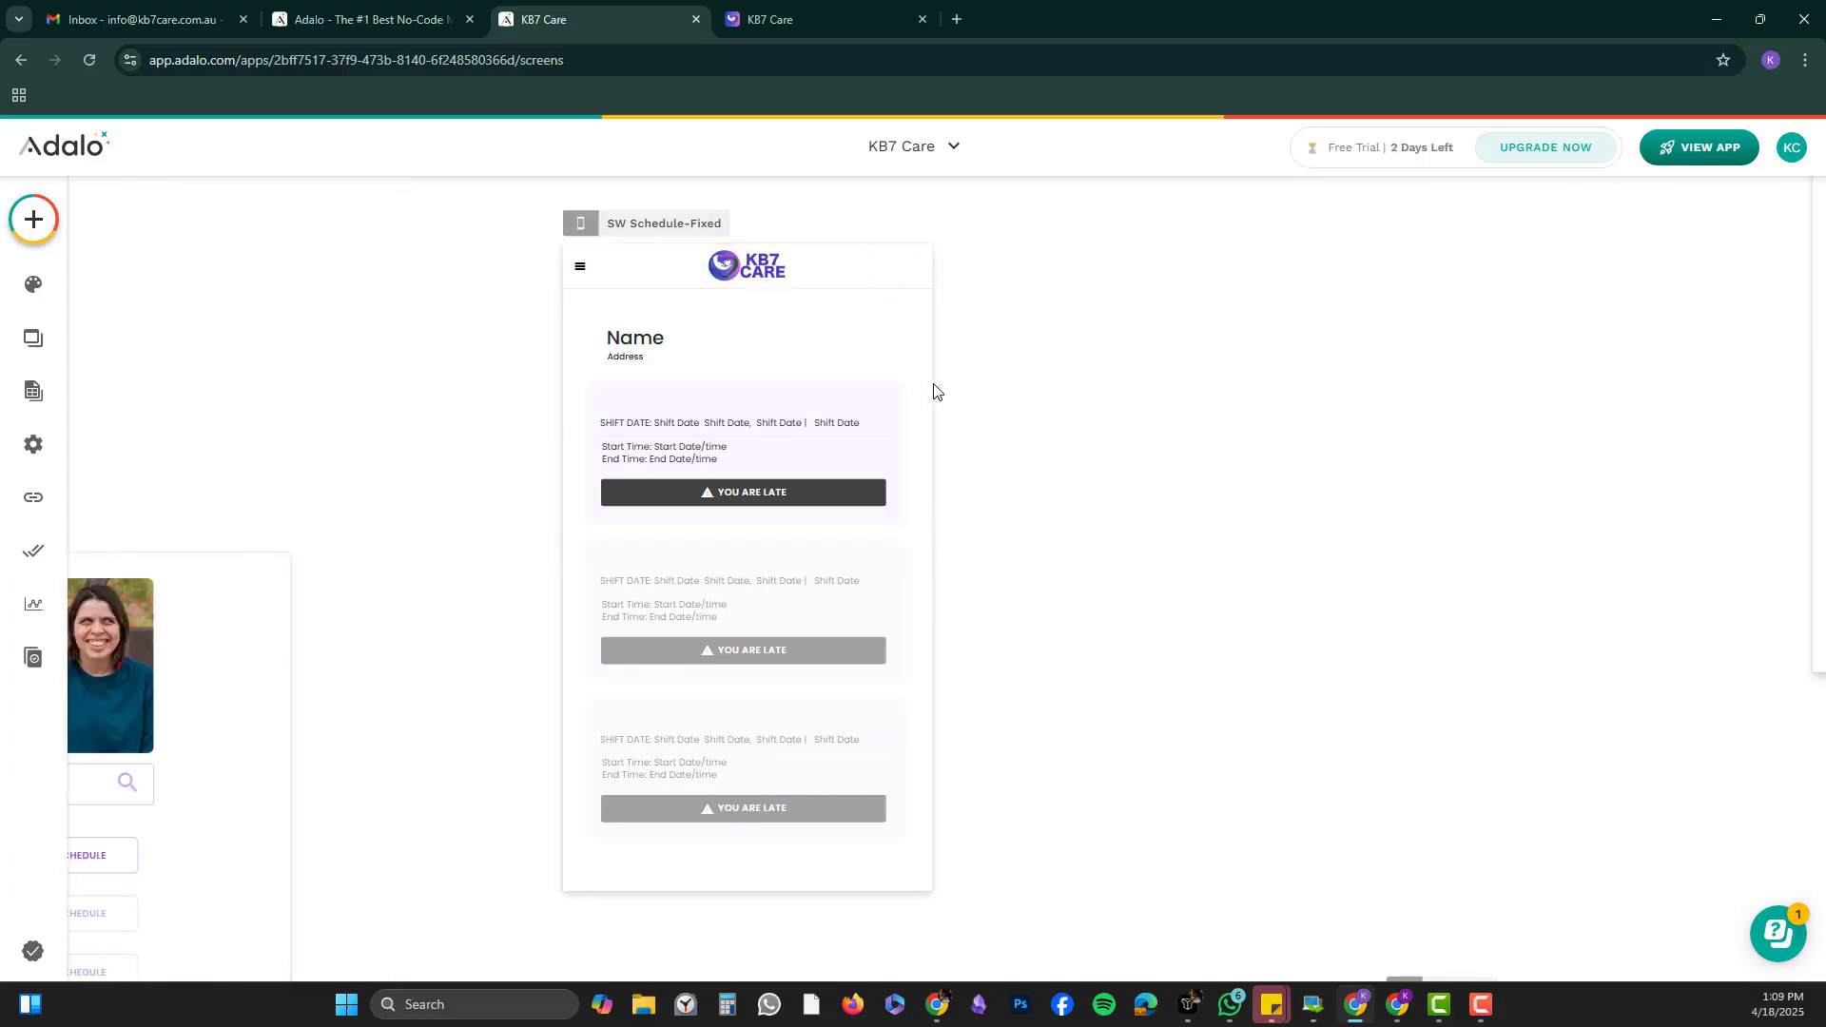
Widen the SW Schedule-Fixed screen to about 639 to check how the shift cards scale.
left_click(680, 226)
left_click_drag(934, 466, 992, 466)
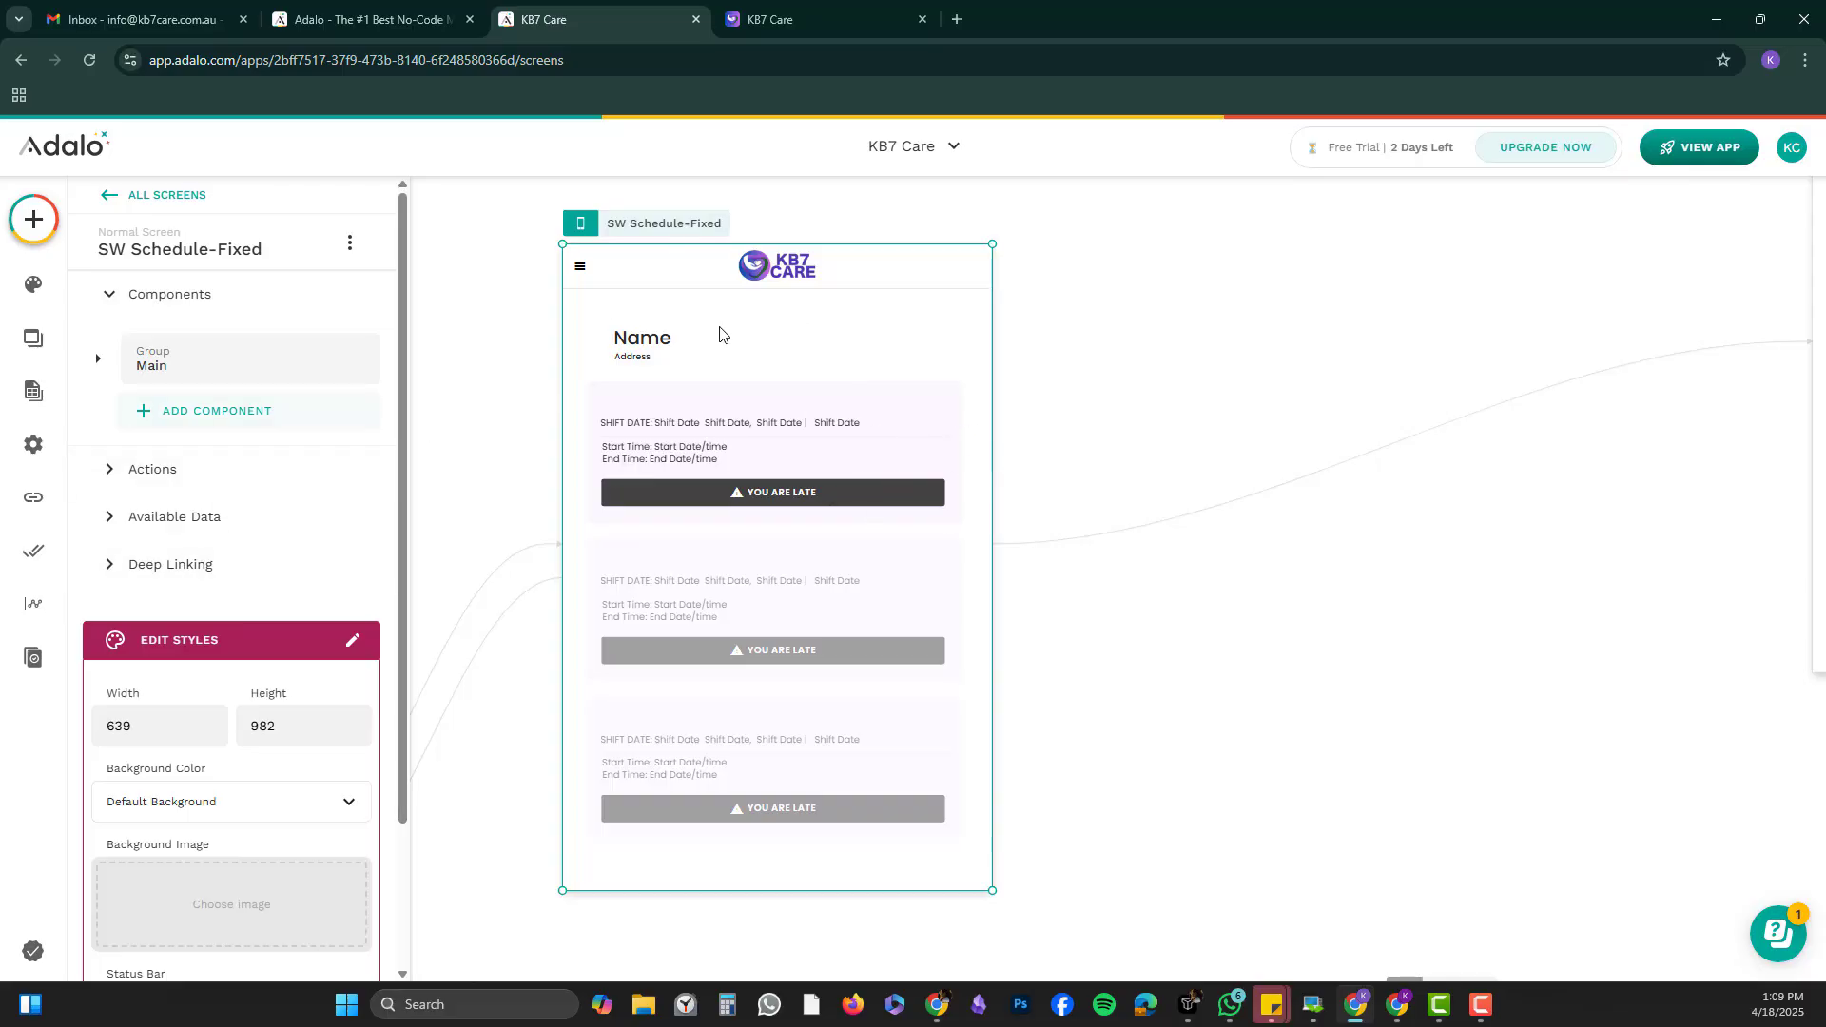
scroll(237, 618, "down", 2)
scroll(279, 393, "up", 2)
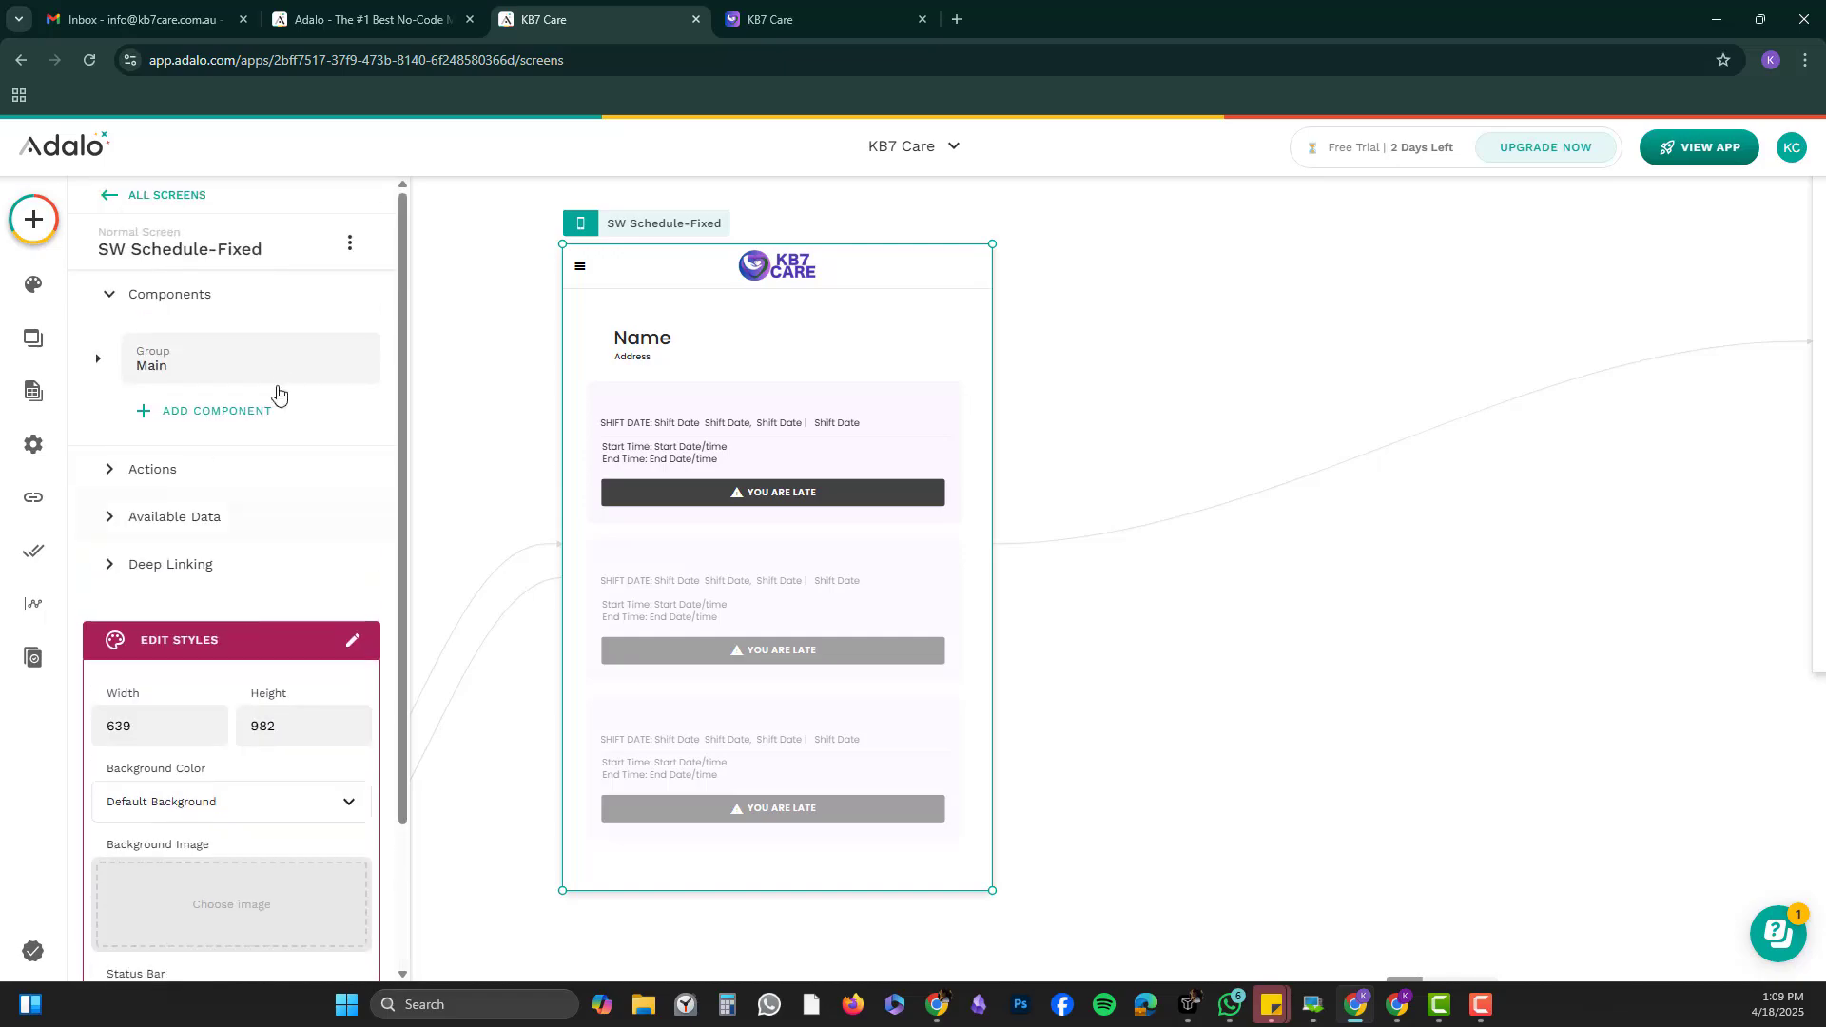
left_click(170, 295)
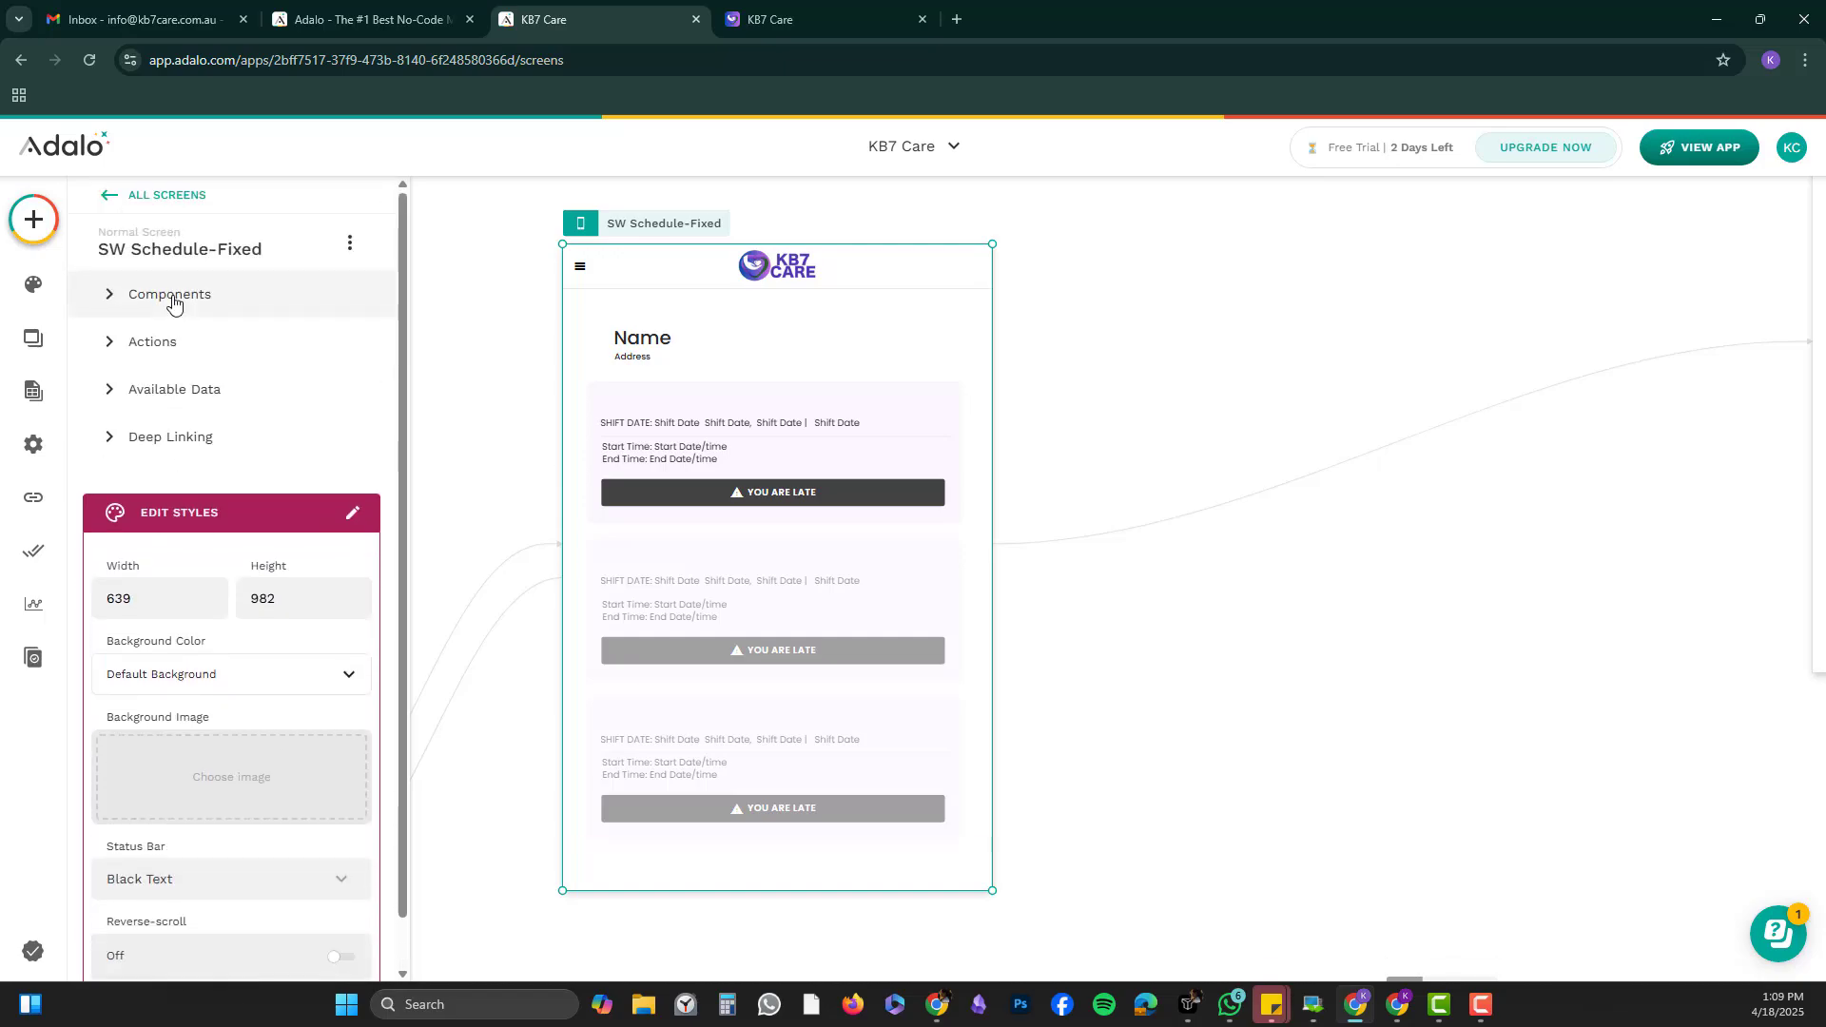
Set the roster List shape's mobile width resizing to Stays Fixed and its anchor to Anchor Left.
left_click(659, 400)
left_click(659, 399)
left_click(659, 399)
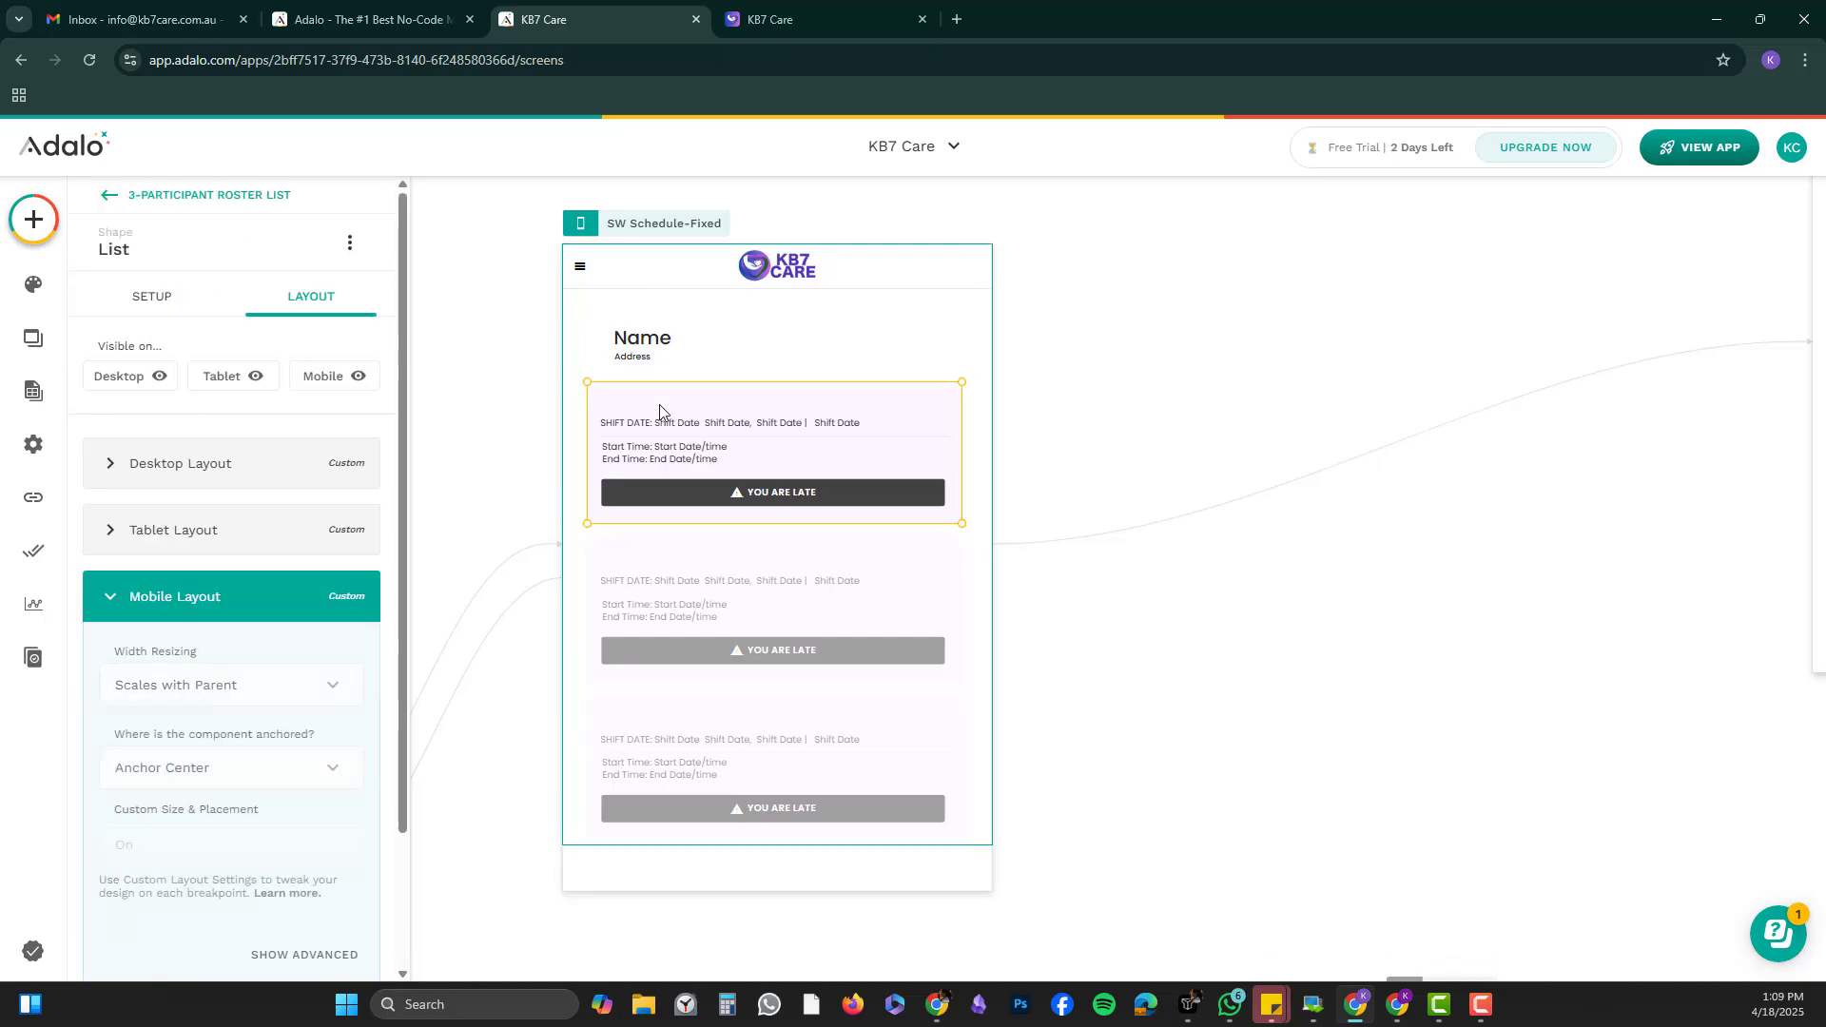
scroll(293, 529, "down", 2)
left_click(267, 525)
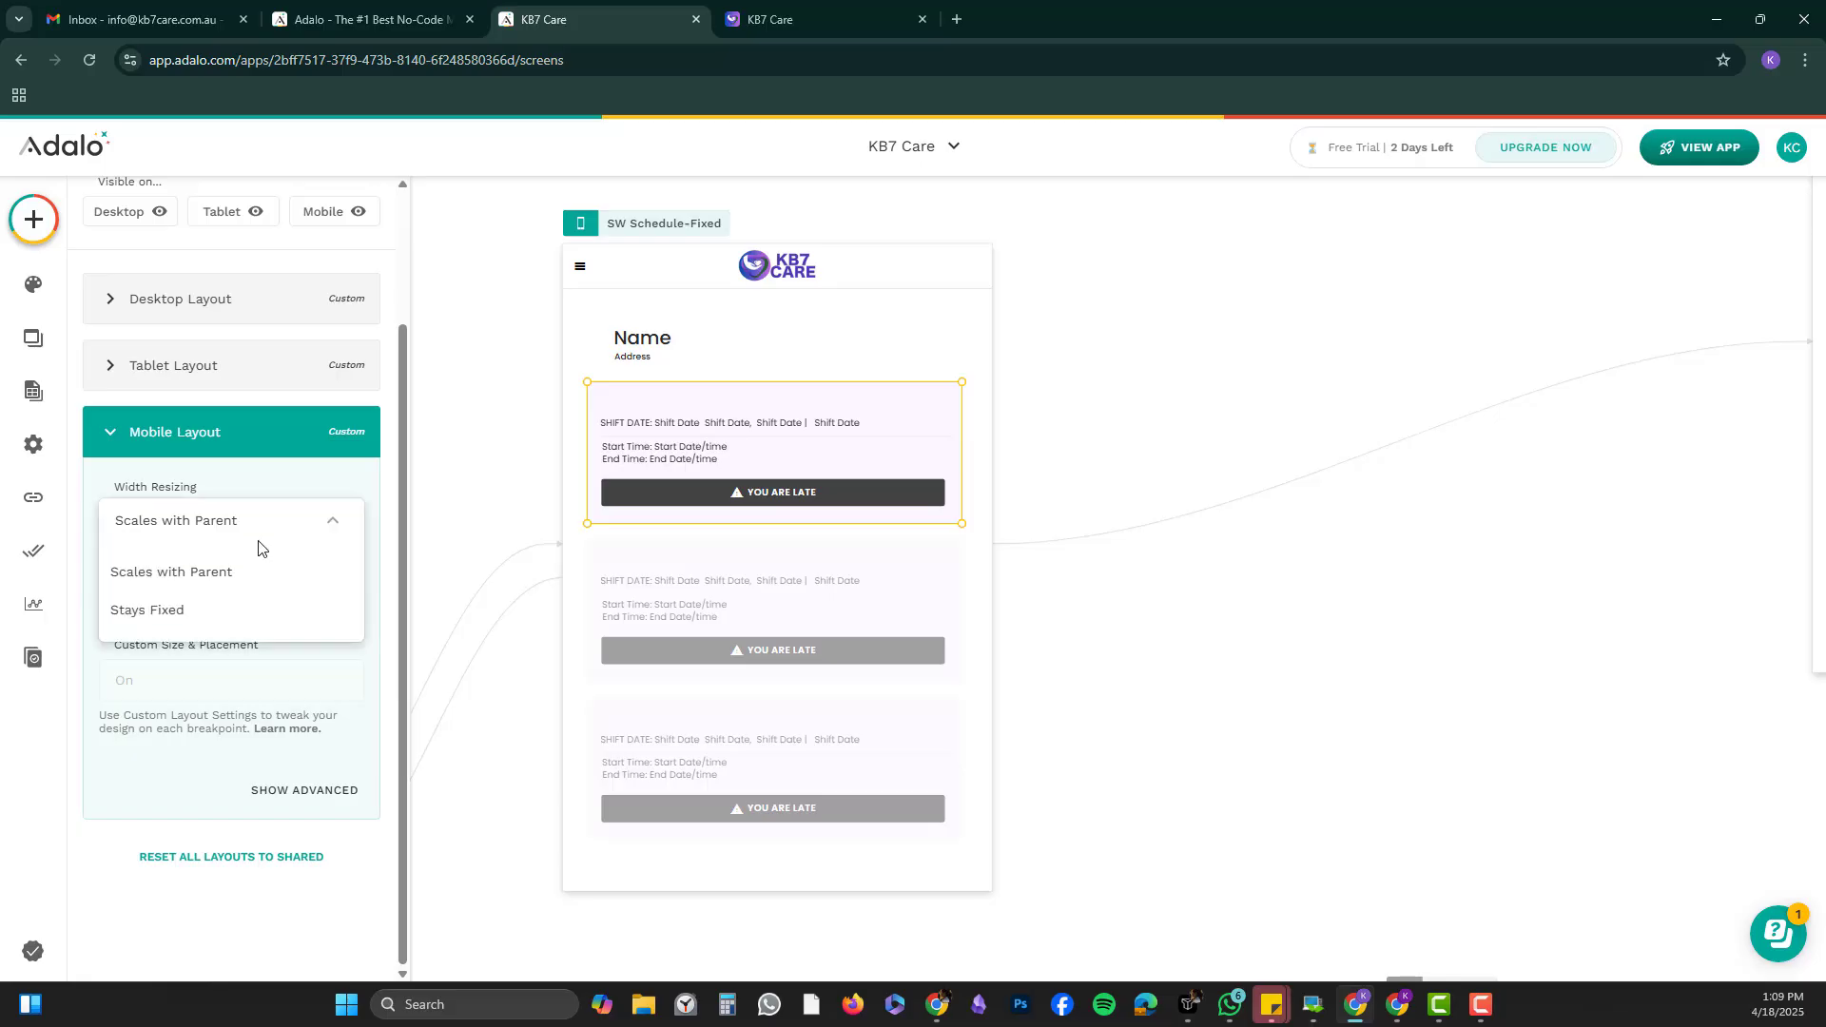
left_click(218, 613)
left_click(211, 673)
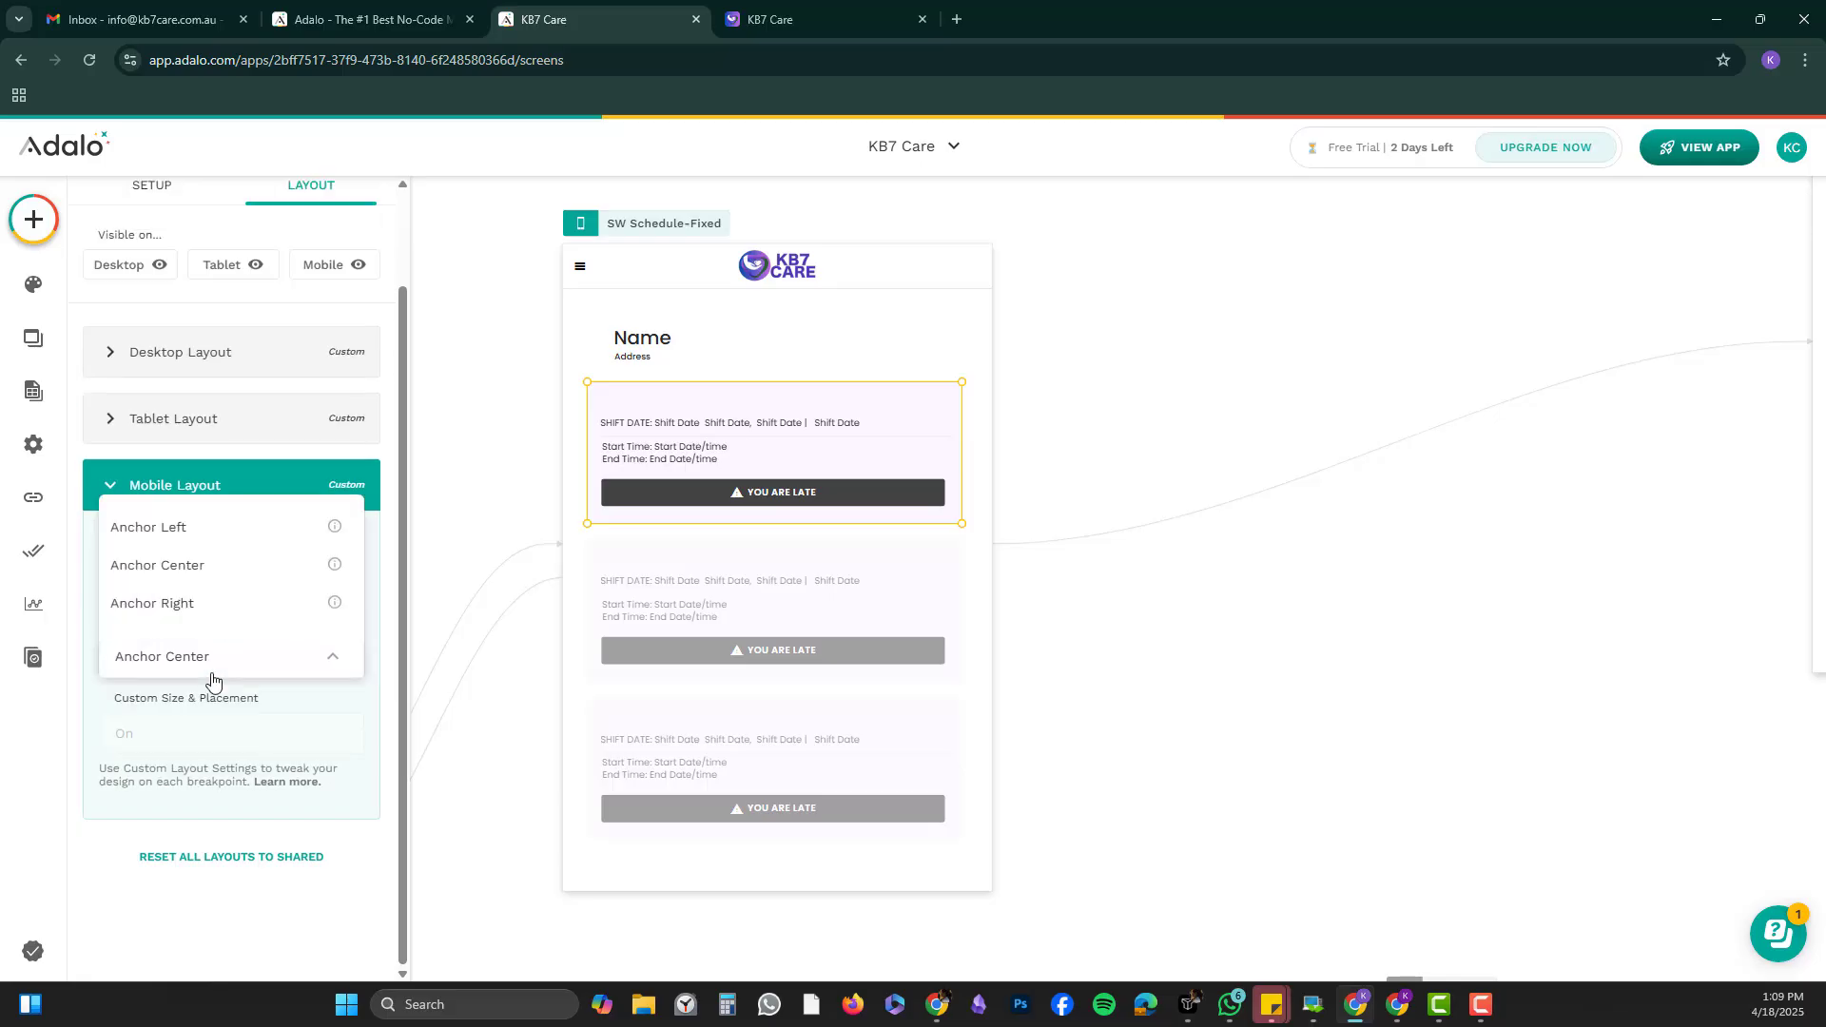
left_click(238, 533)
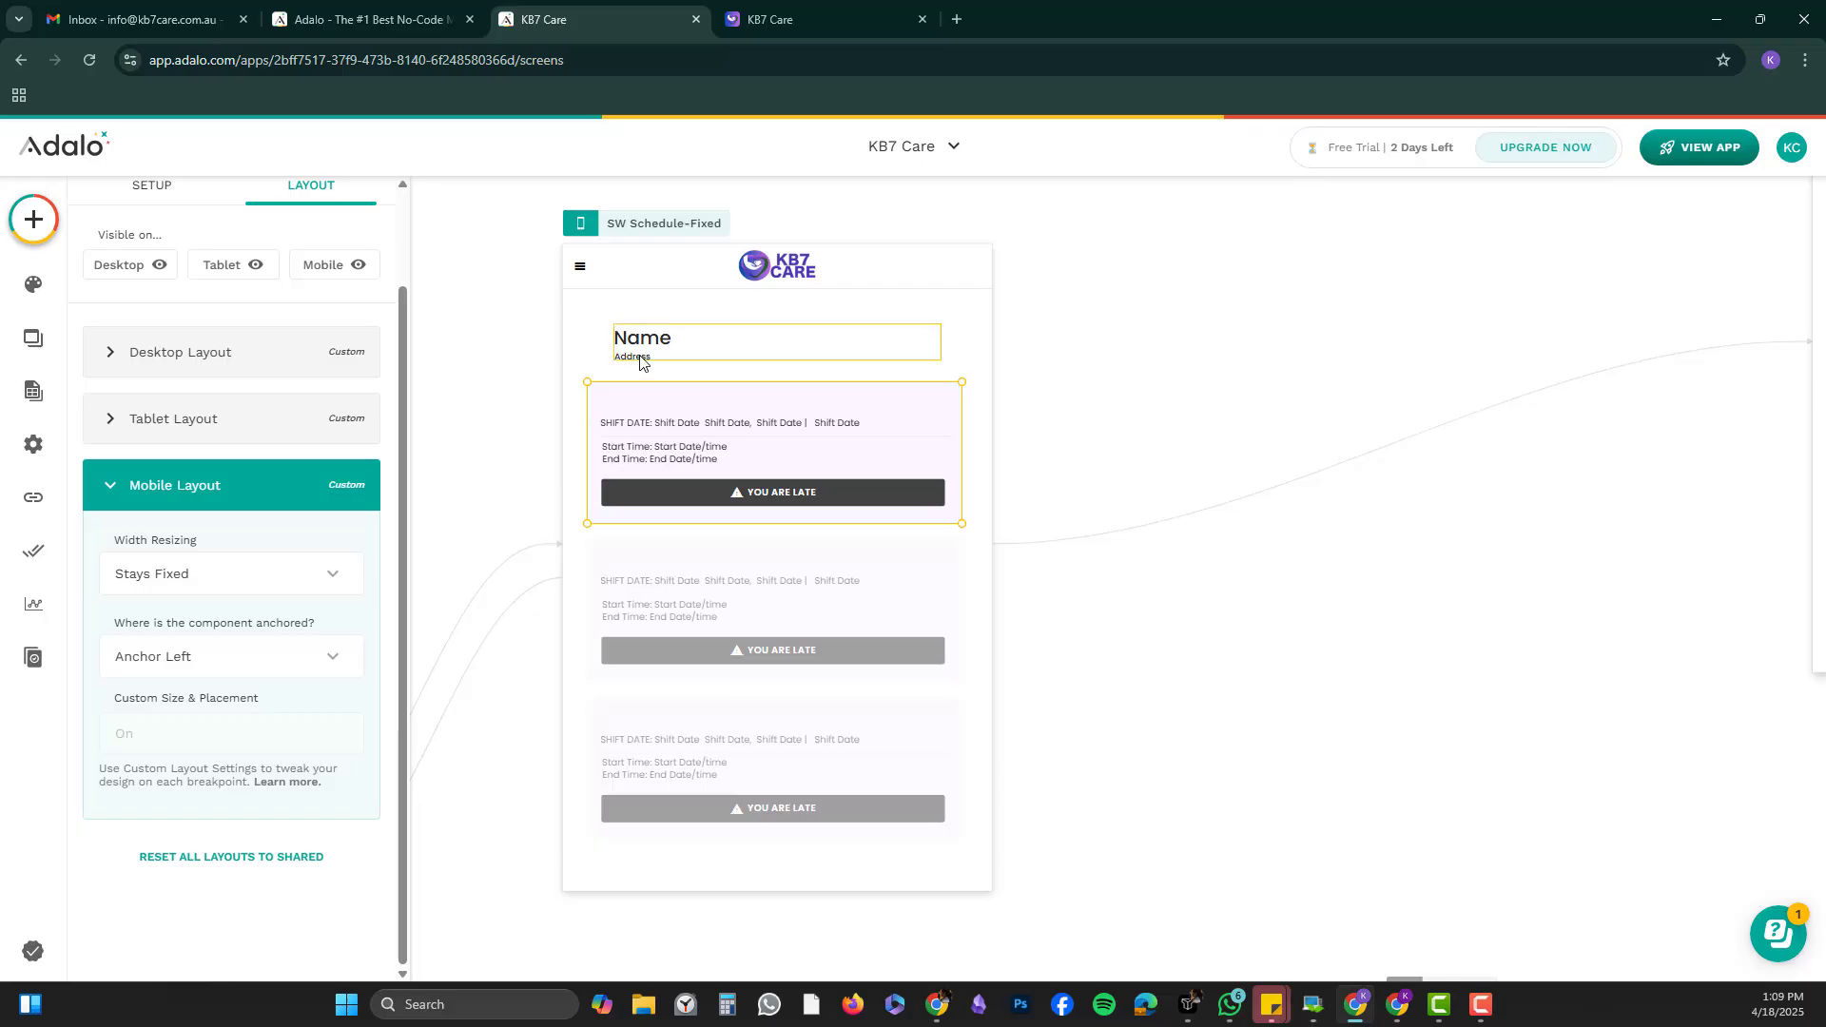
Narrow the screen to about 588 and widen it to about 635 to test the fixed-width shift cards.
left_click(681, 224)
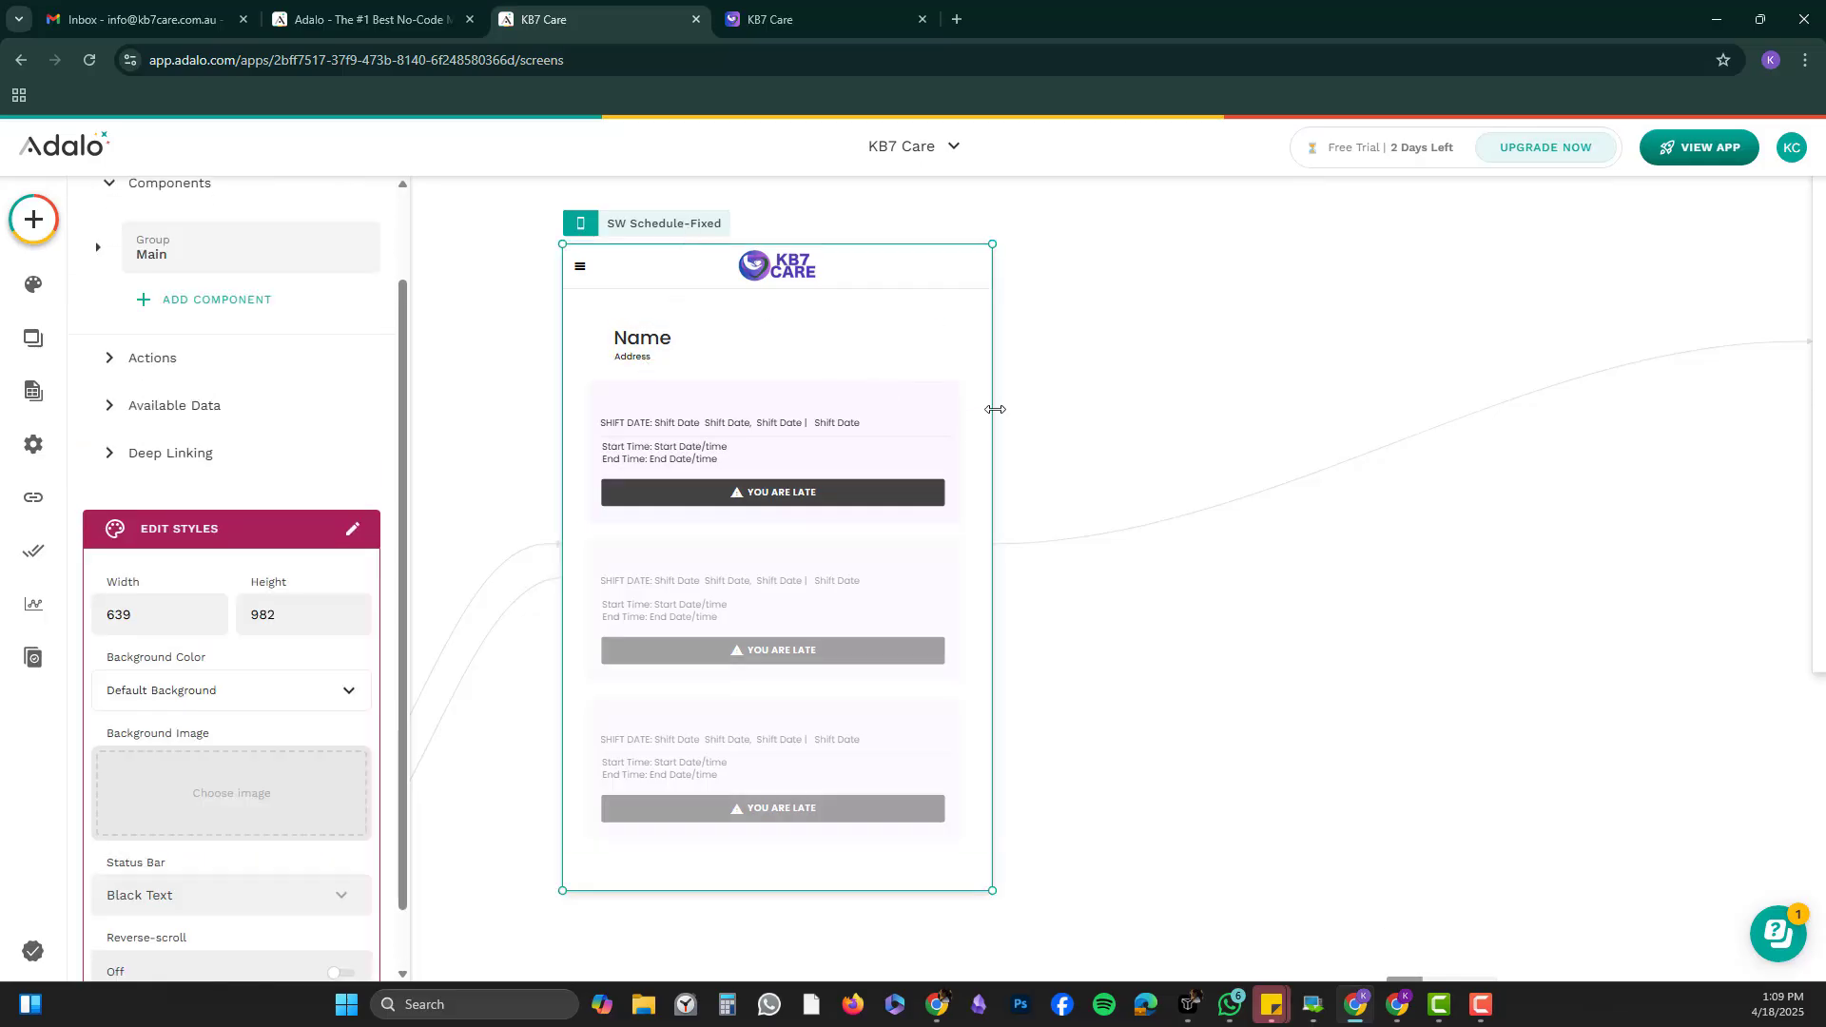
mouse_move(993, 408)
left_mouse_down()
mouse_move(685, 412)
mouse_move(1068, 412)
mouse_move(702, 416)
mouse_move(1018, 411)
mouse_move(725, 412)
mouse_move(1010, 412)
mouse_move(748, 409)
mouse_move(1002, 409)
mouse_move(960, 412)
left_mouse_up()
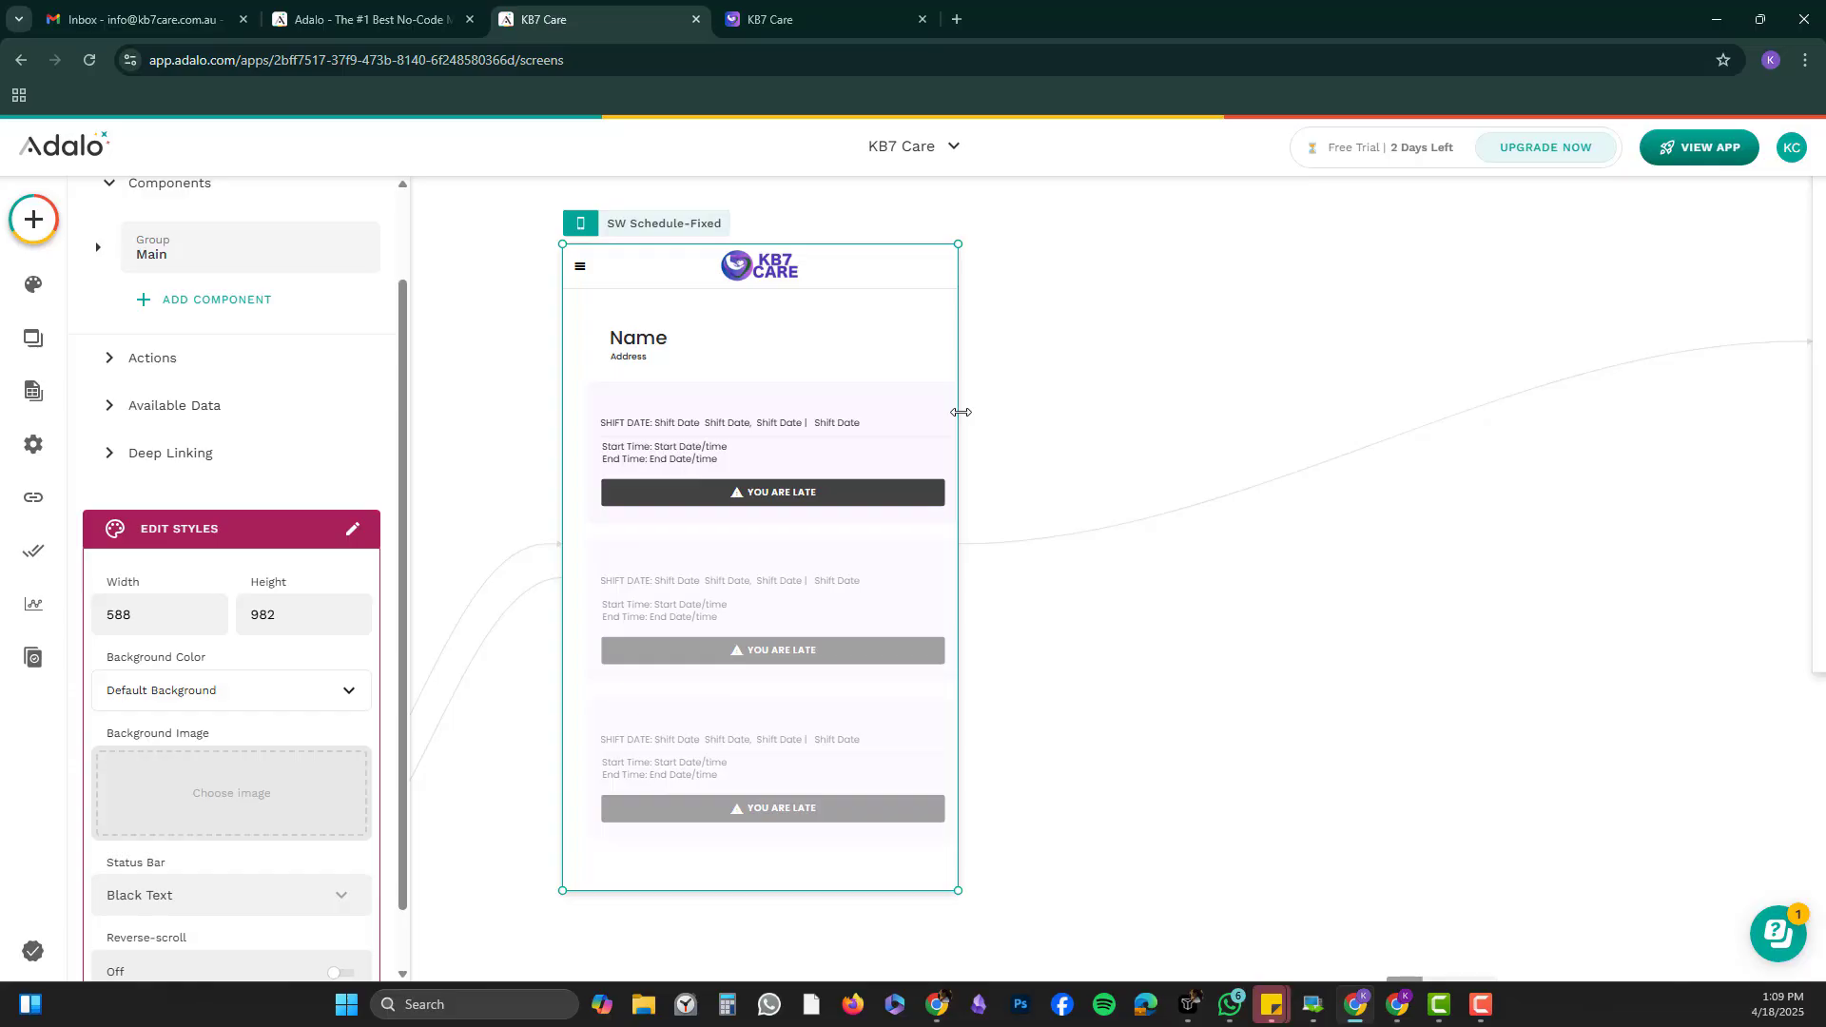
left_click_drag(961, 411, 990, 423)
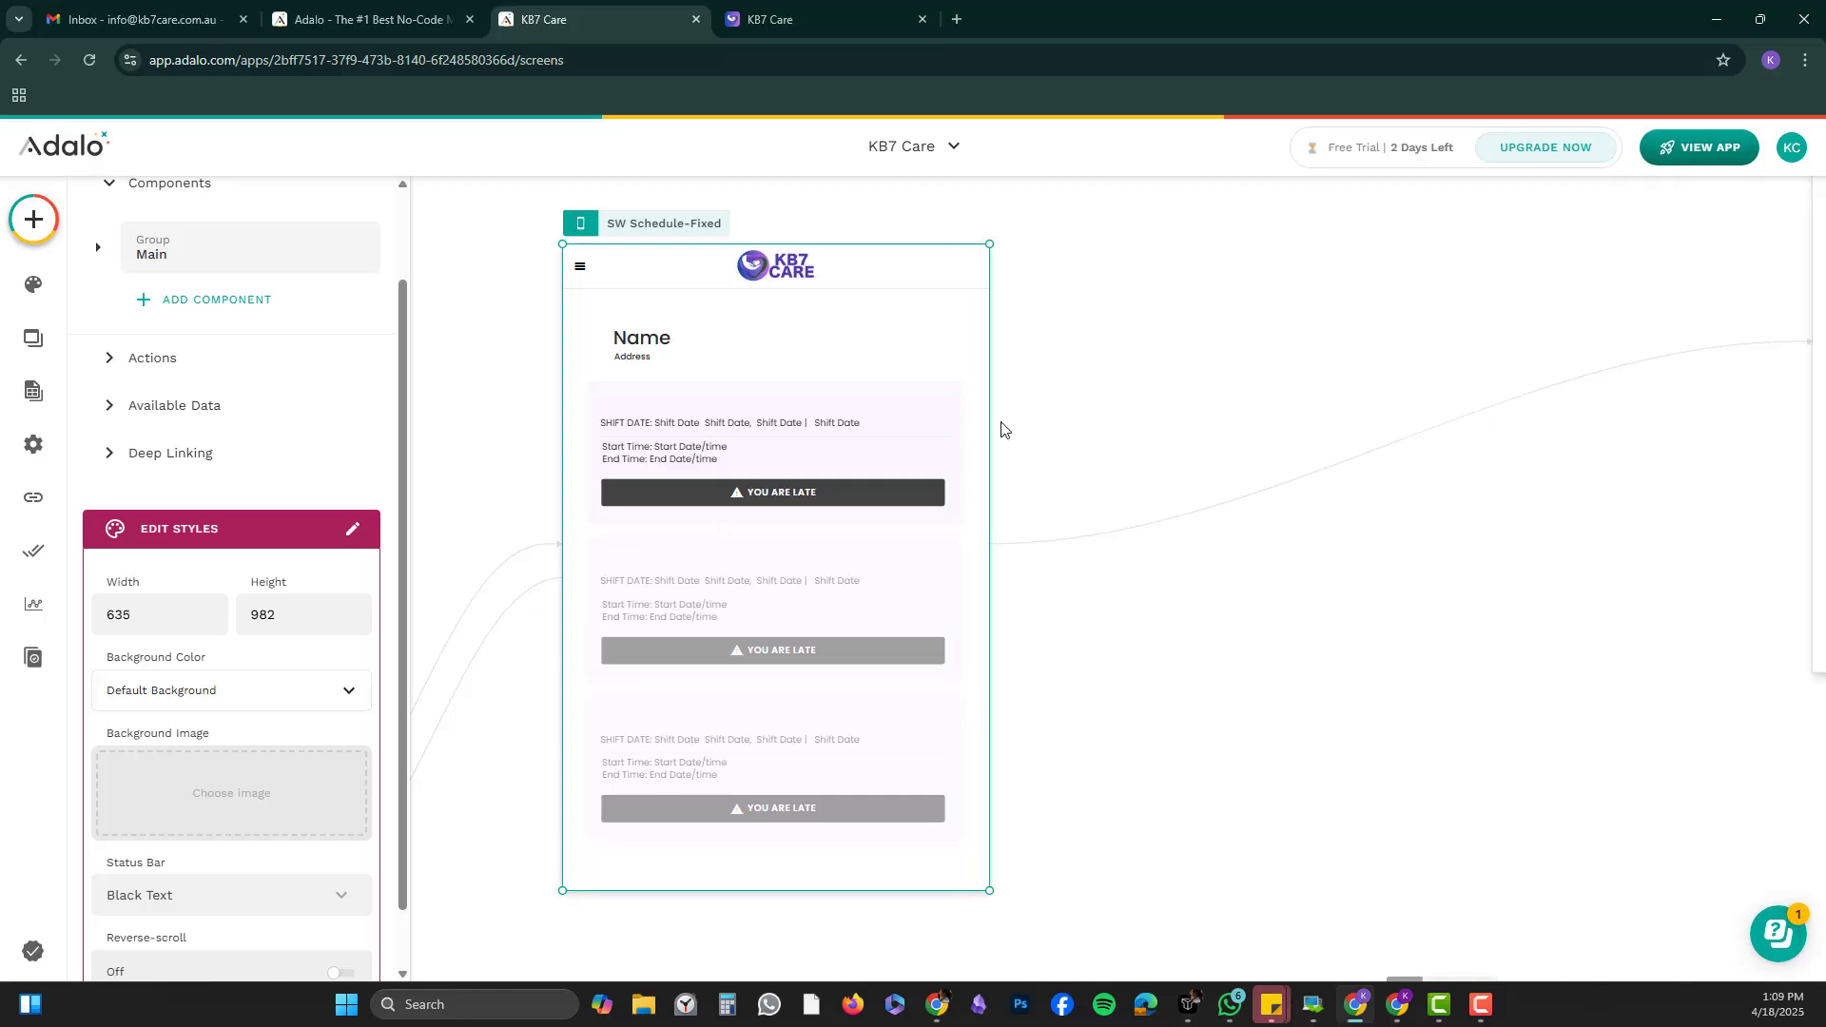
Widen the roster List shape slightly, and stretch the screen to a width of about 642.
left_click(929, 412)
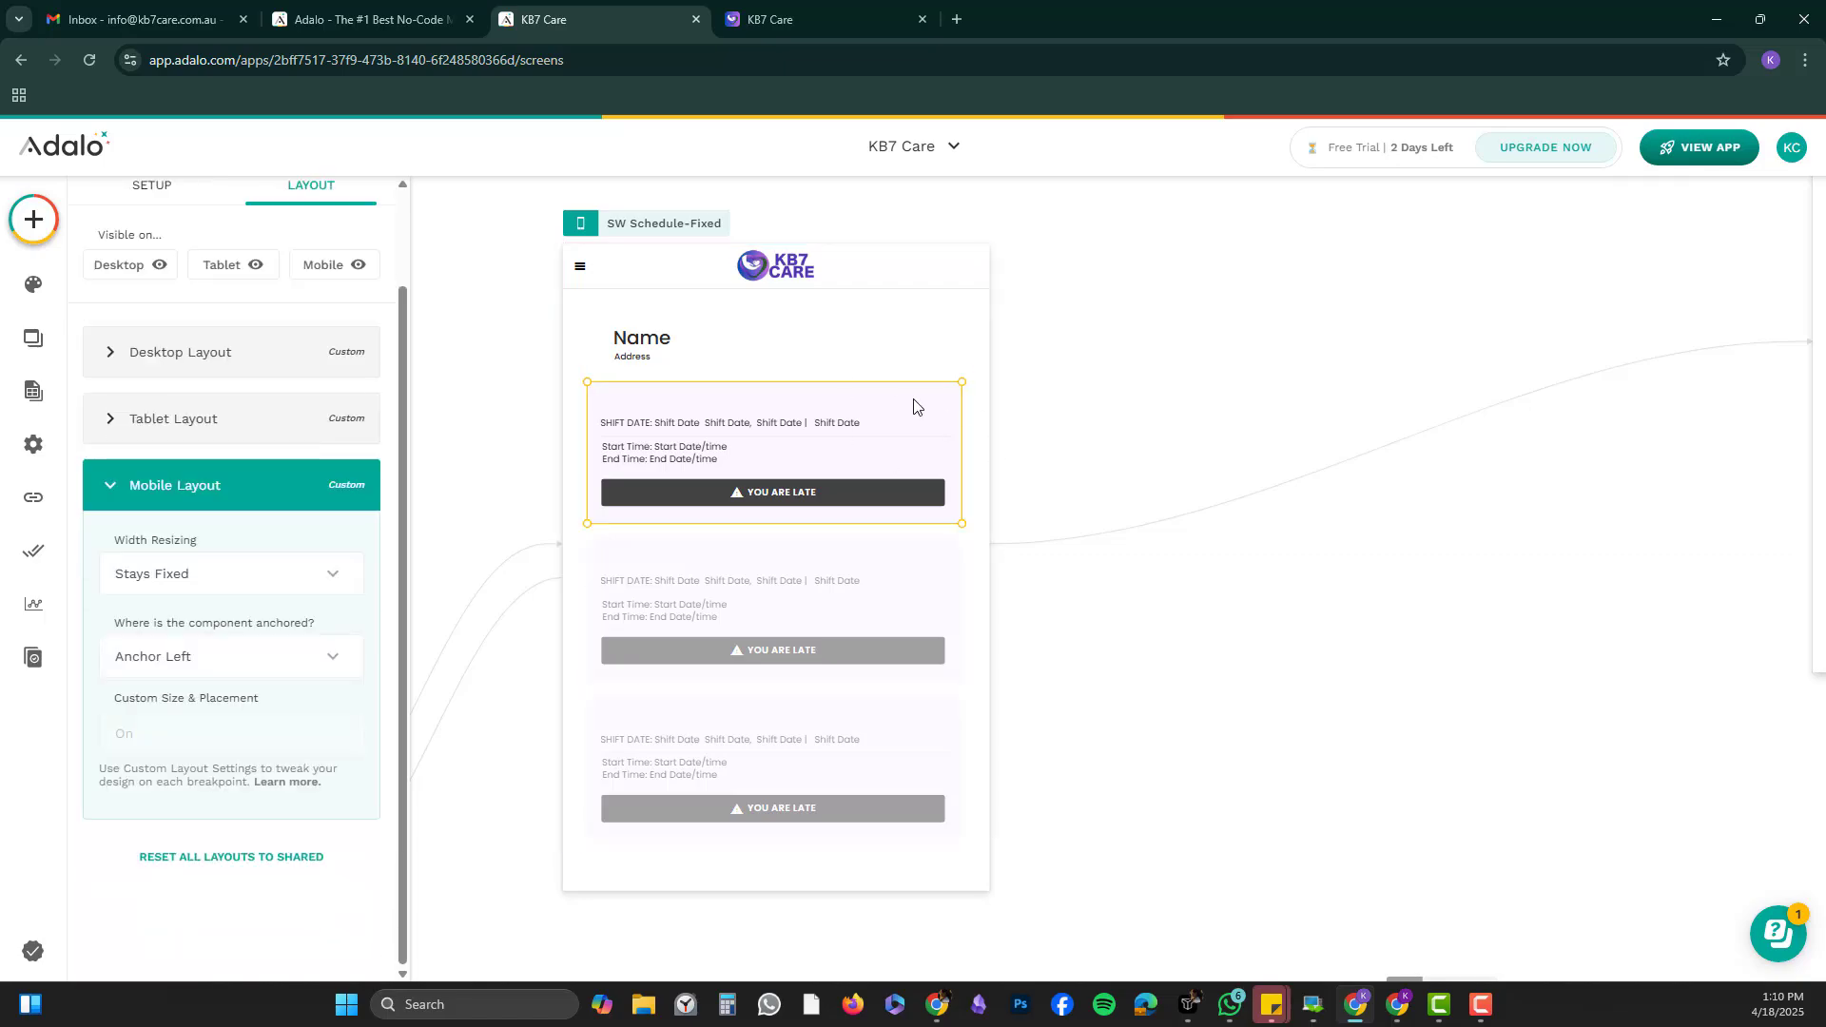
mouse_move(962, 419)
left_mouse_down()
mouse_move(643, 421)
mouse_move(968, 432)
left_mouse_up()
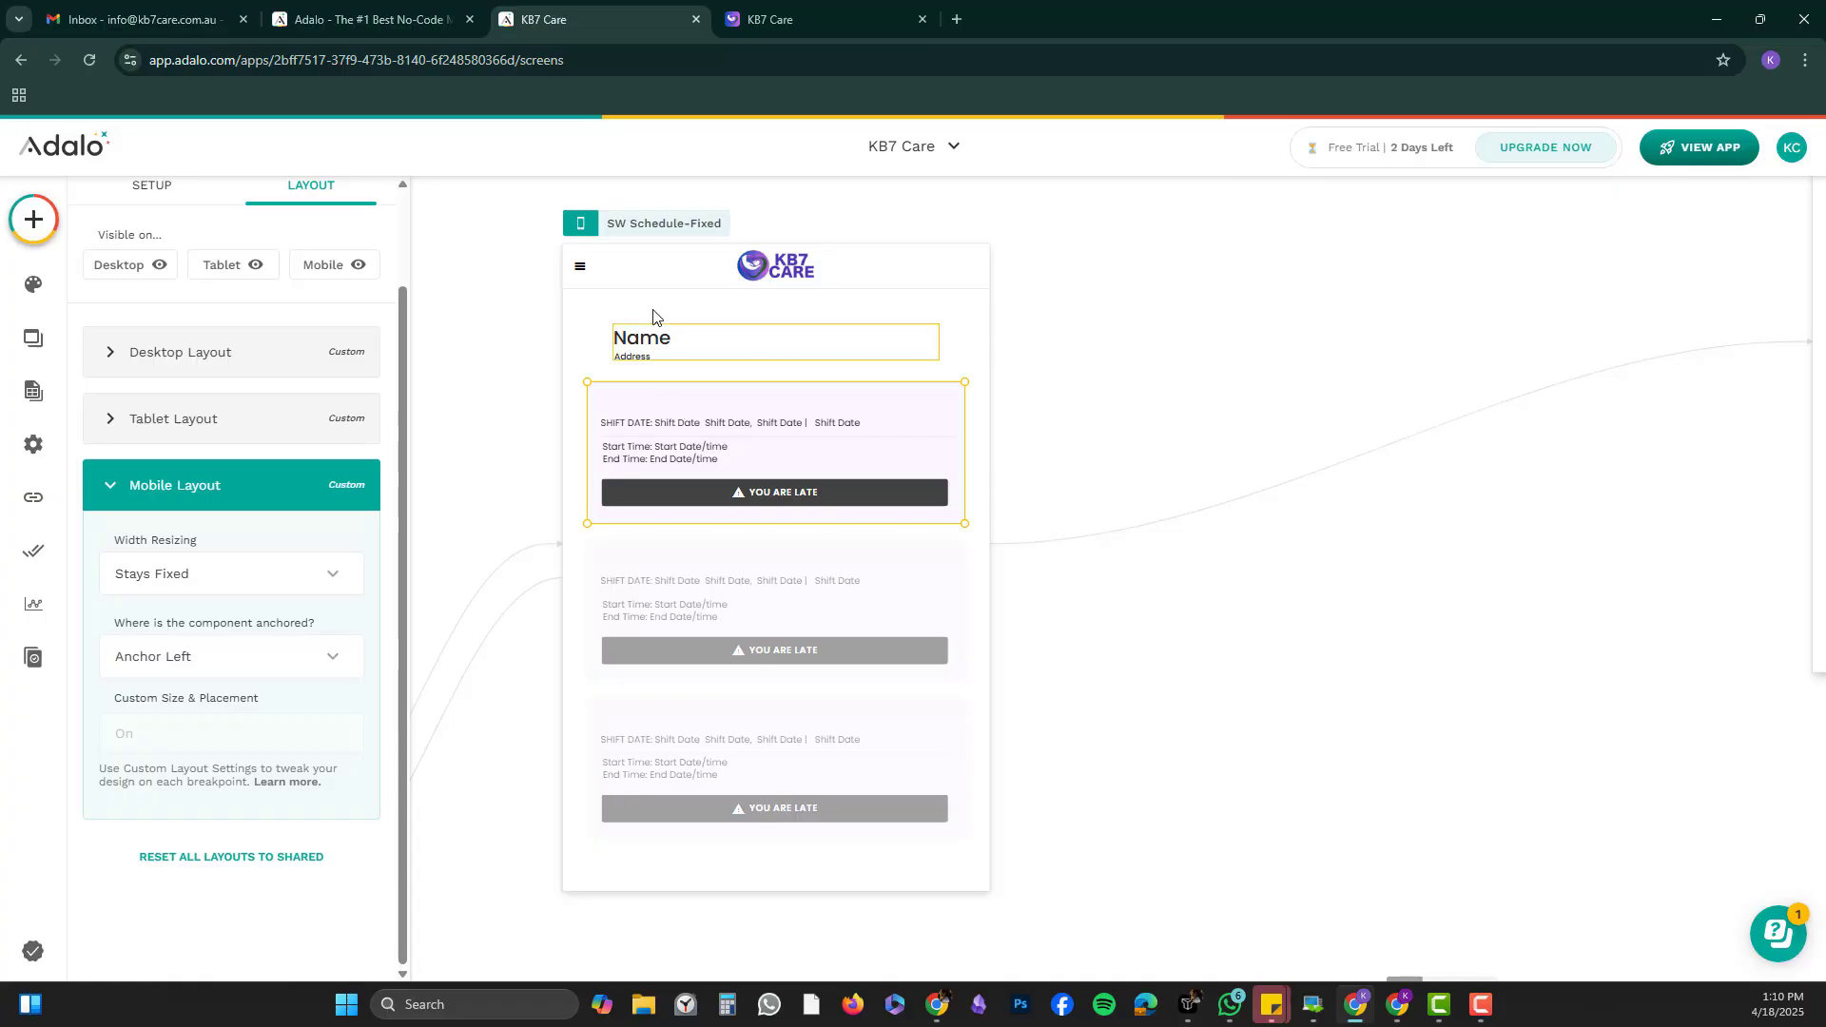
left_click(647, 264)
mouse_move(993, 371)
left_mouse_down()
mouse_move(811, 371)
mouse_move(997, 387)
left_mouse_up()
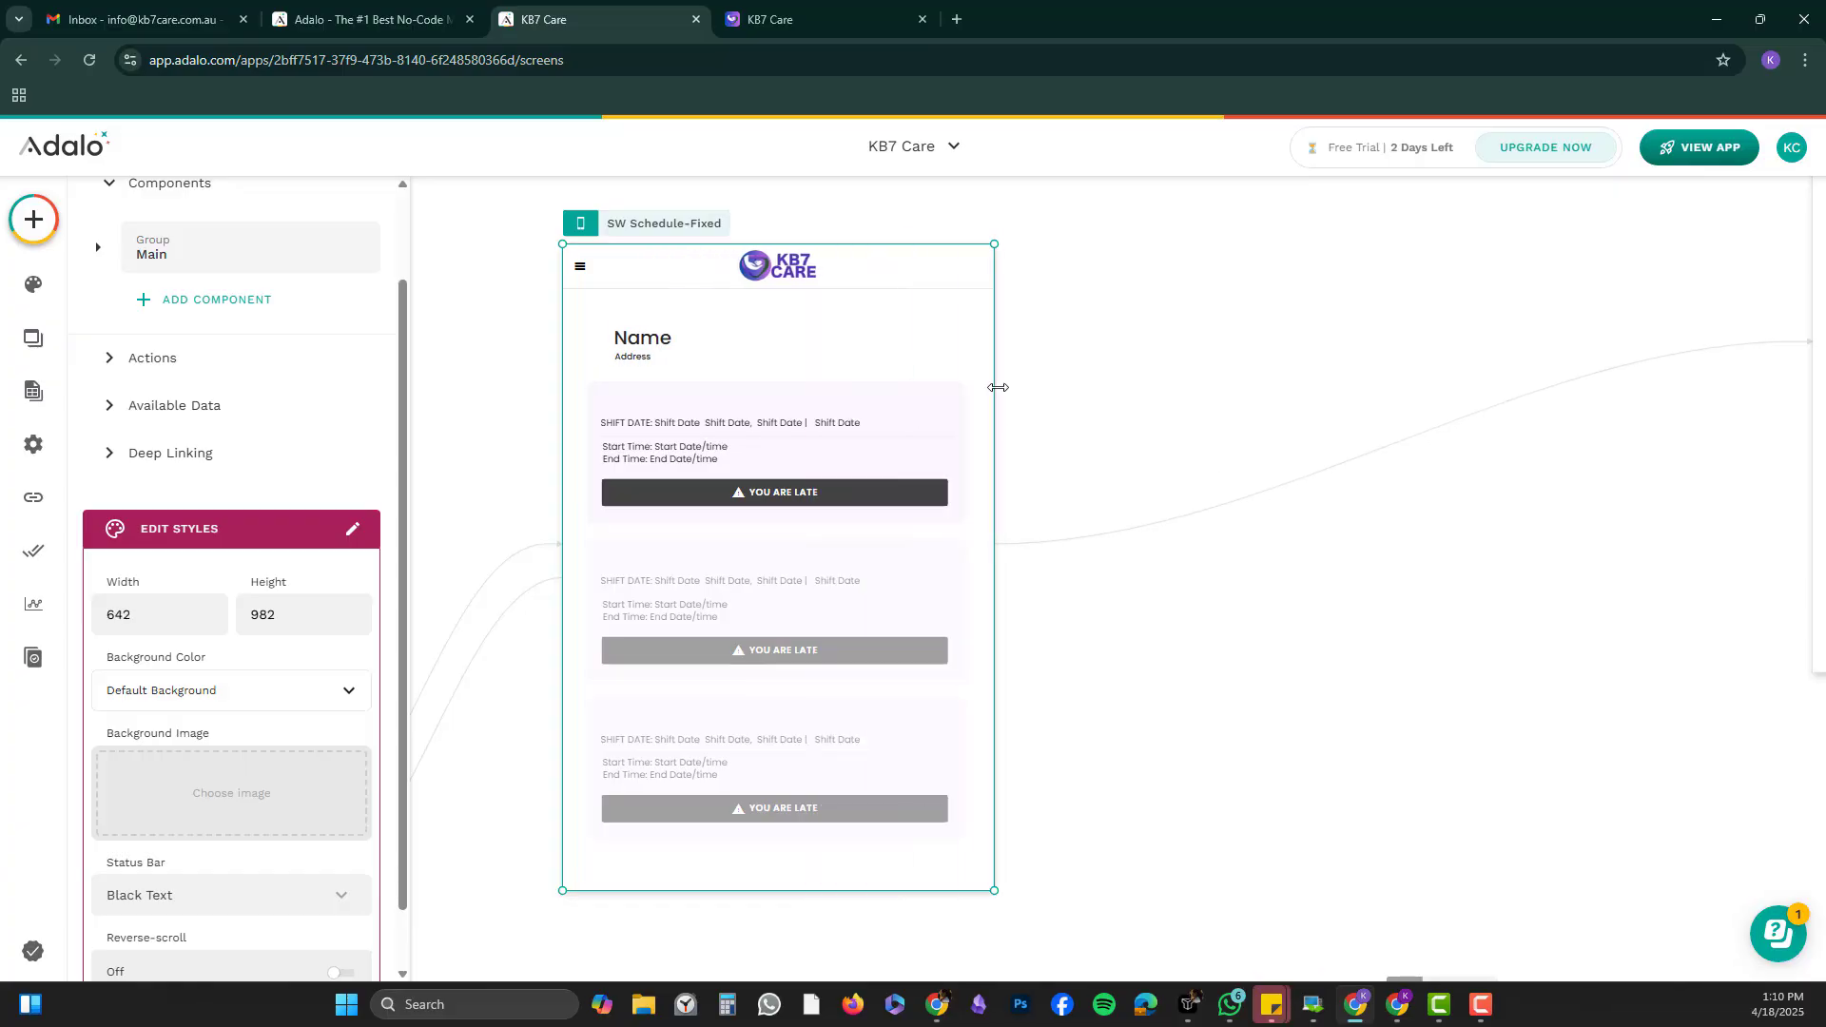
Set the roster List shape's mobile width resizing to Scales with Parent and its anchor to Anchor Left & Right.
left_click(704, 406)
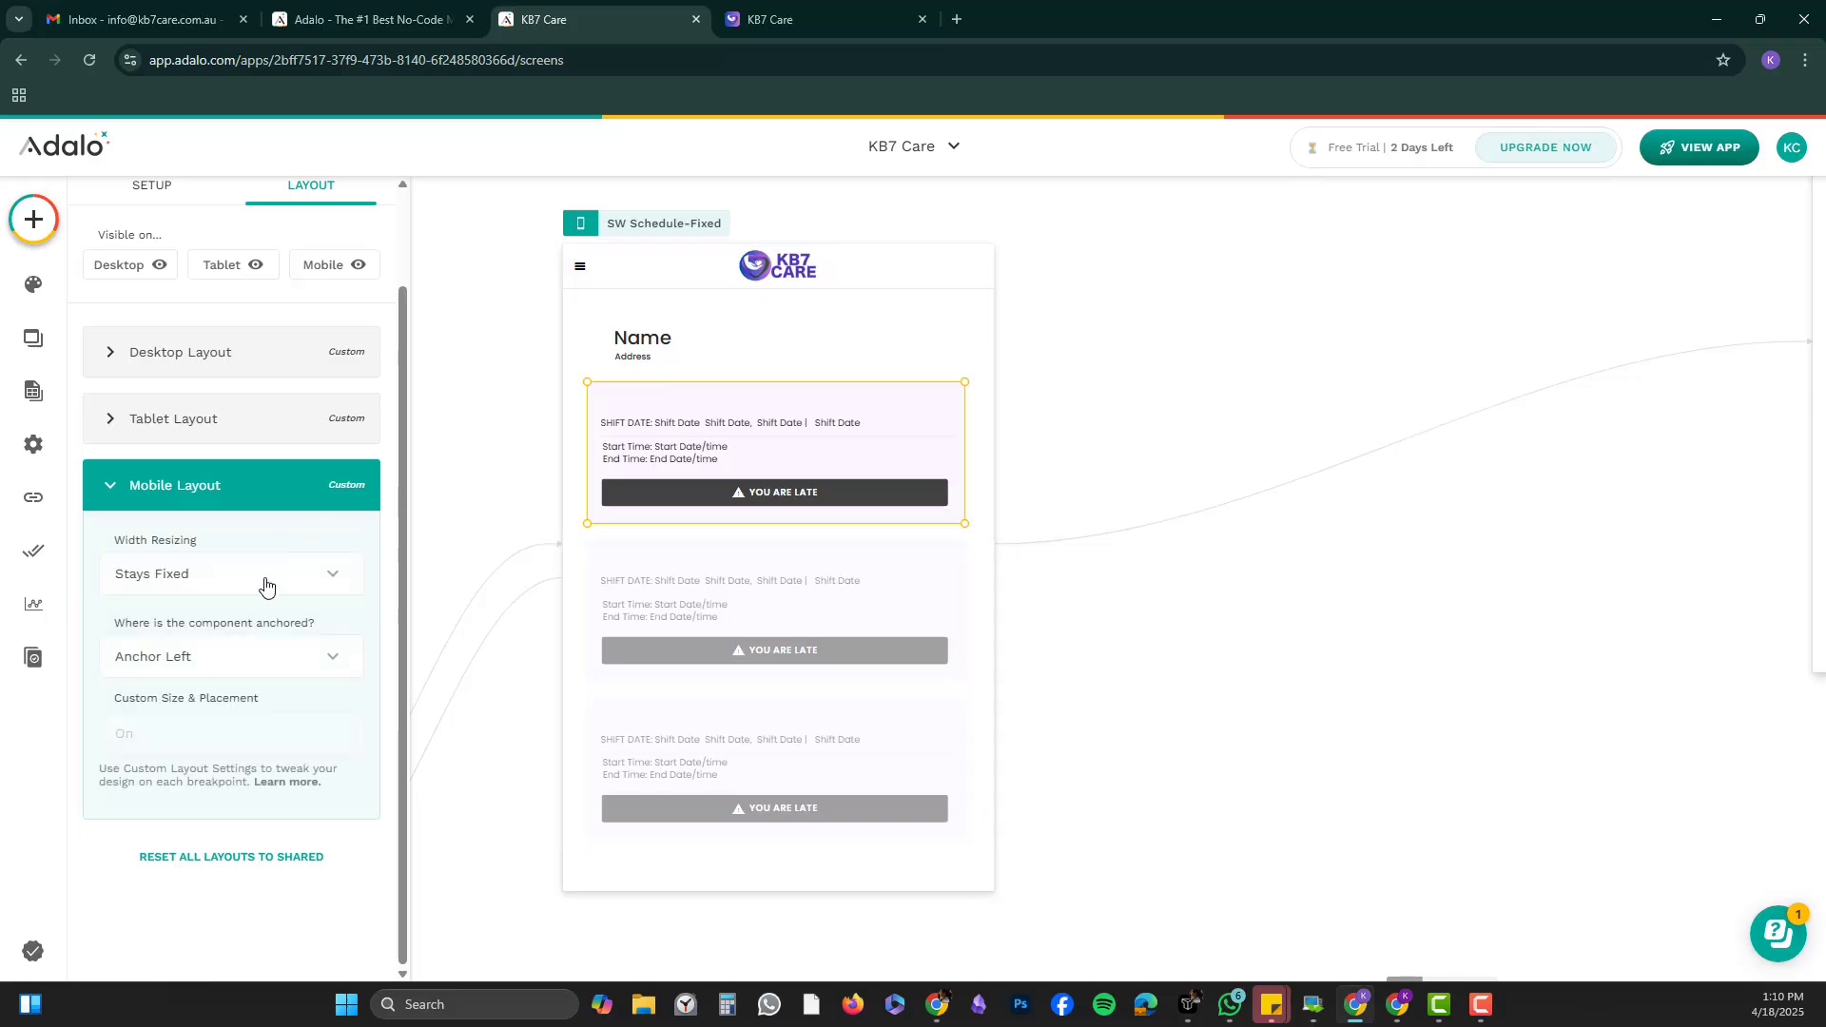
left_click(265, 585)
left_click(274, 487)
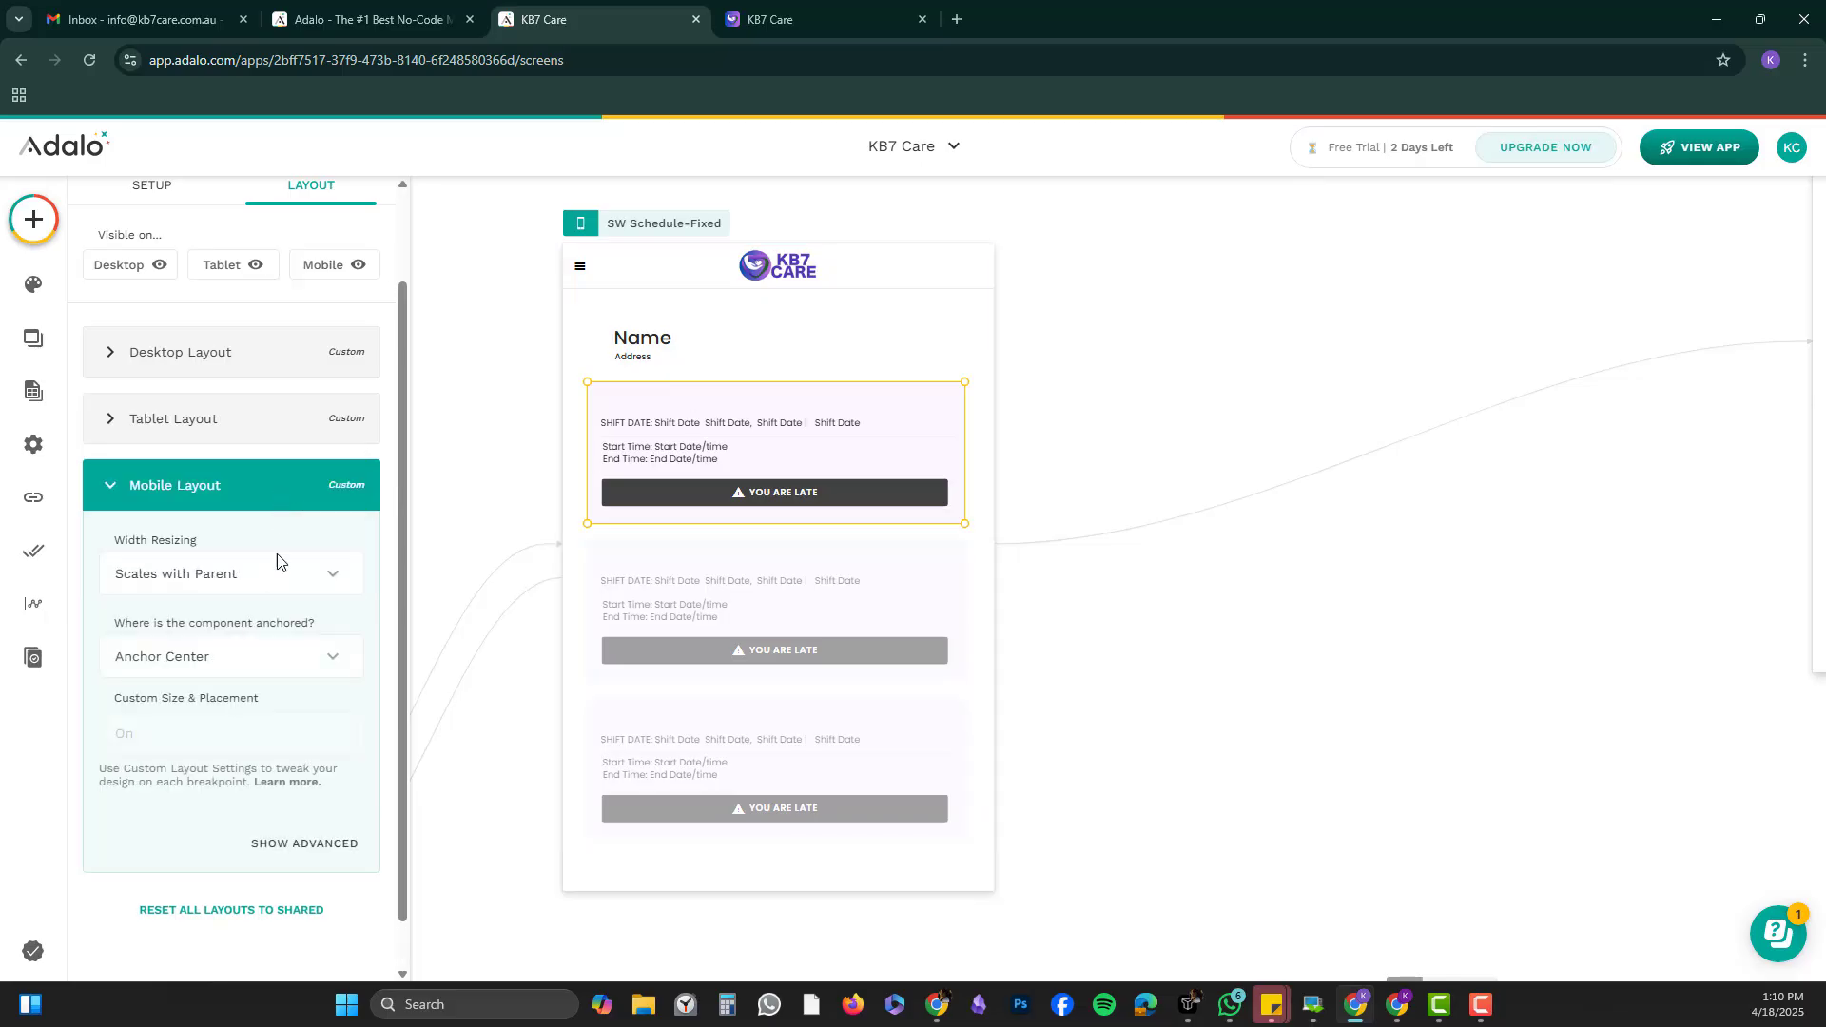
left_click(276, 665)
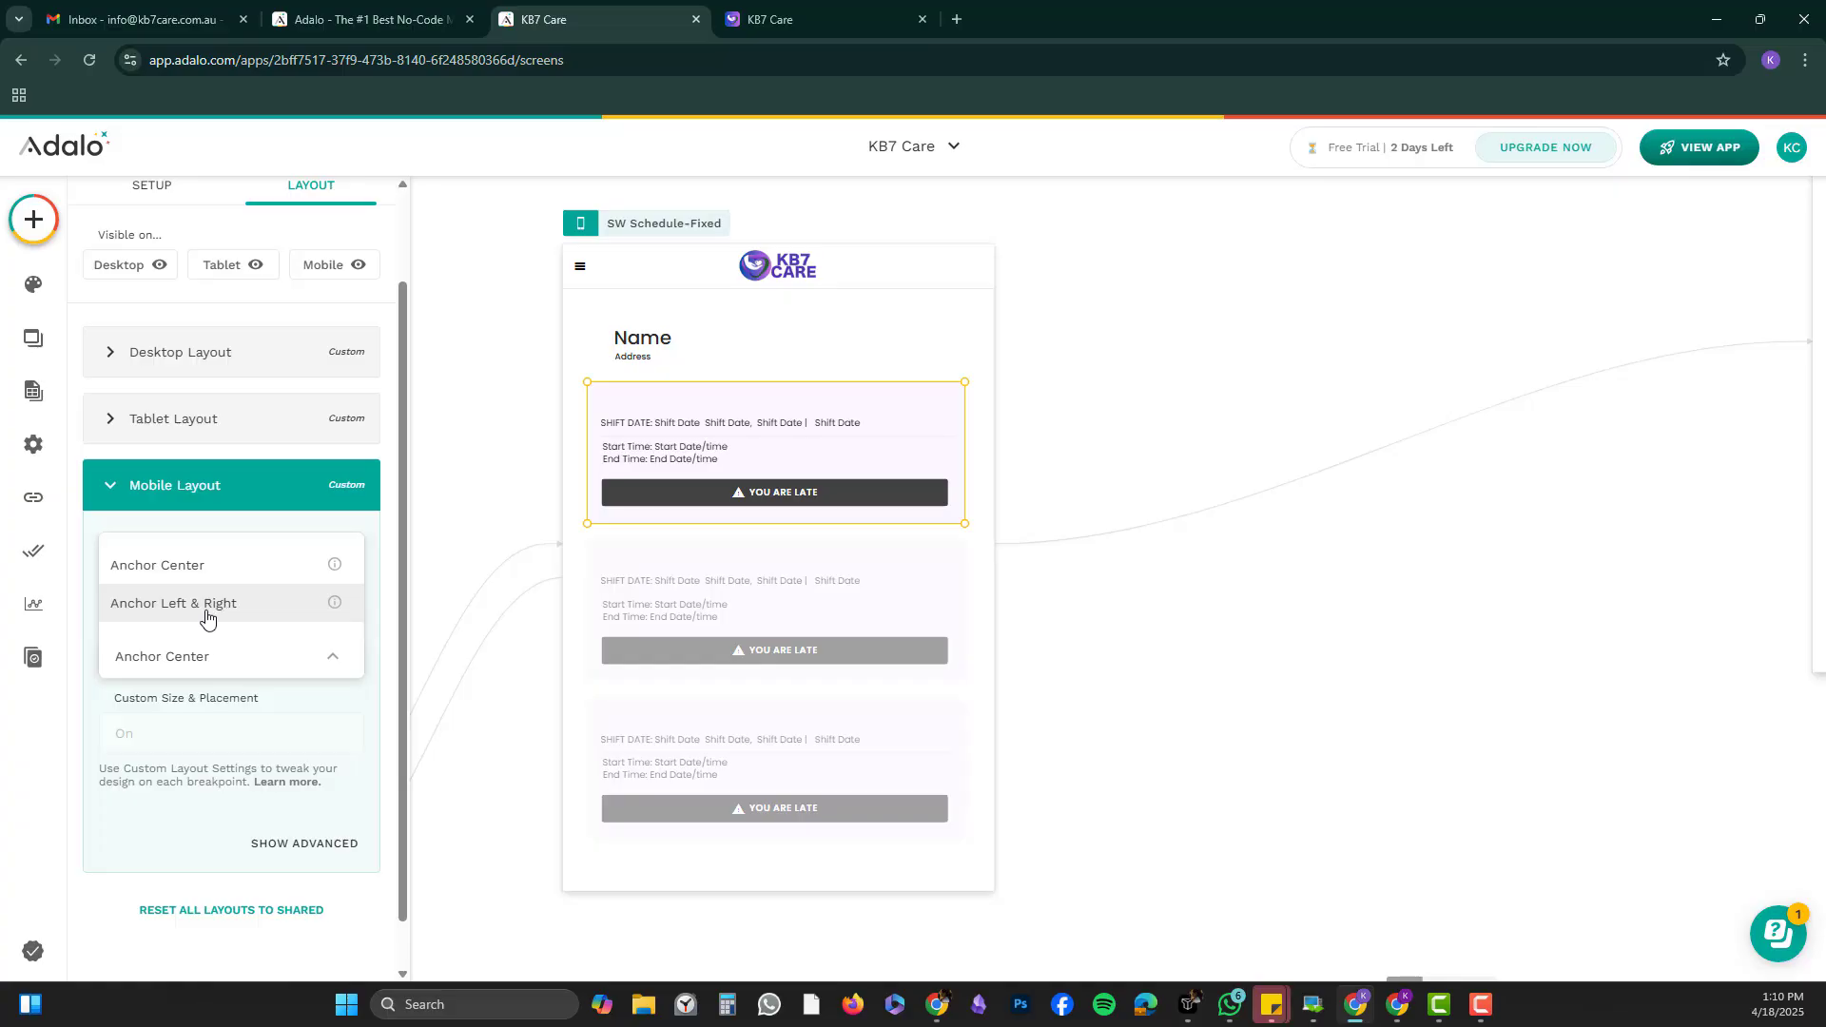
left_click(207, 608)
Narrow the screen to about 563 to test the scaling shift cards, and review the List shape's mobile layout.
left_click(582, 229)
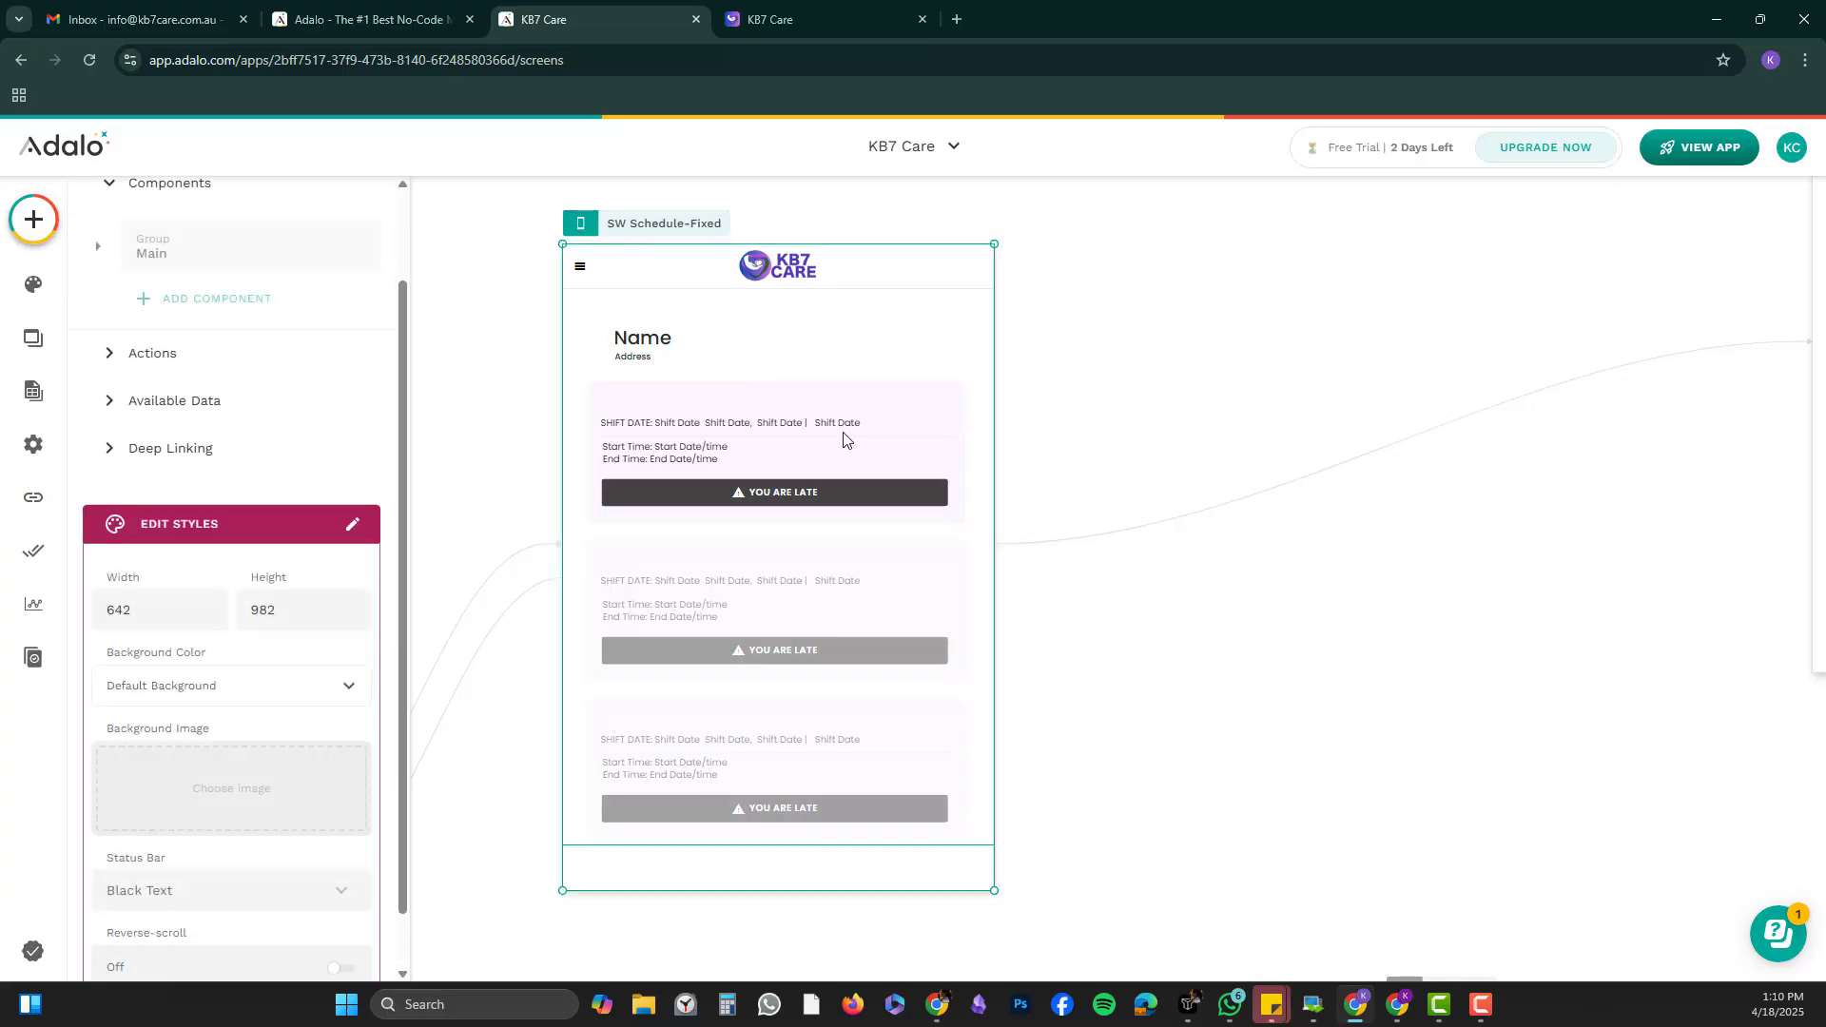
left_click_drag(994, 437, 941, 453)
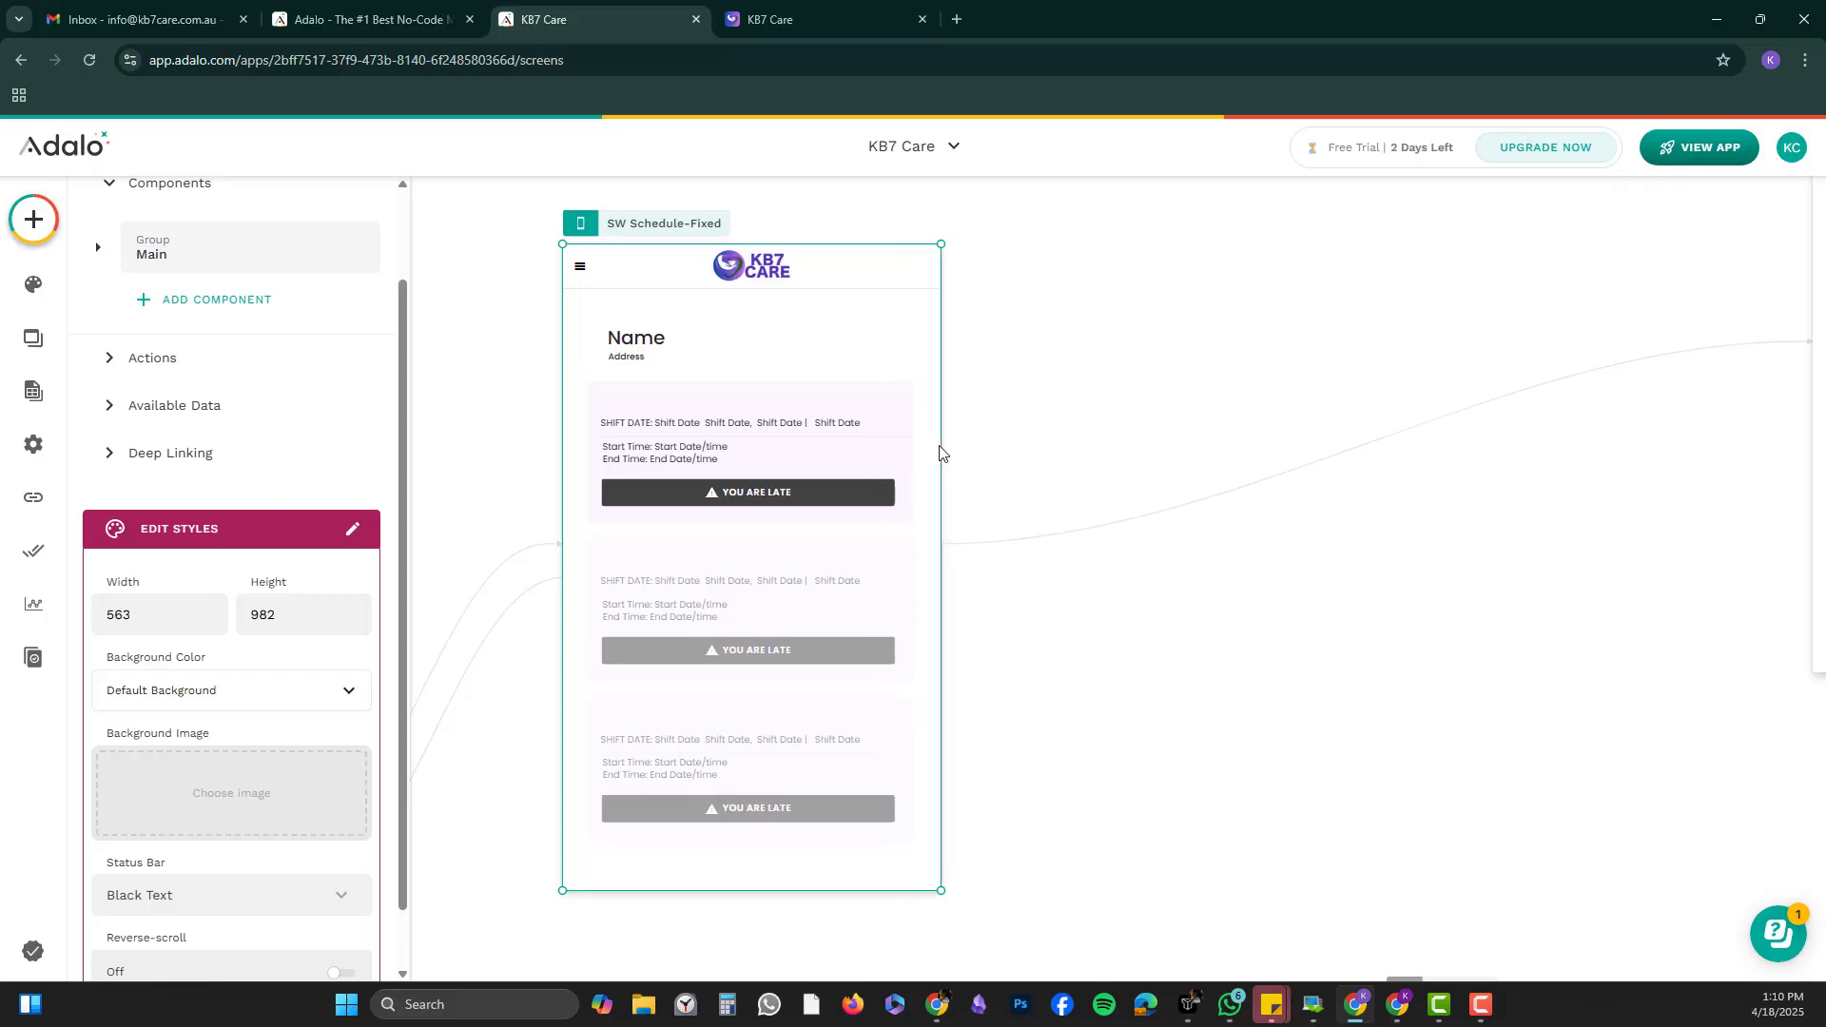
left_click(780, 433)
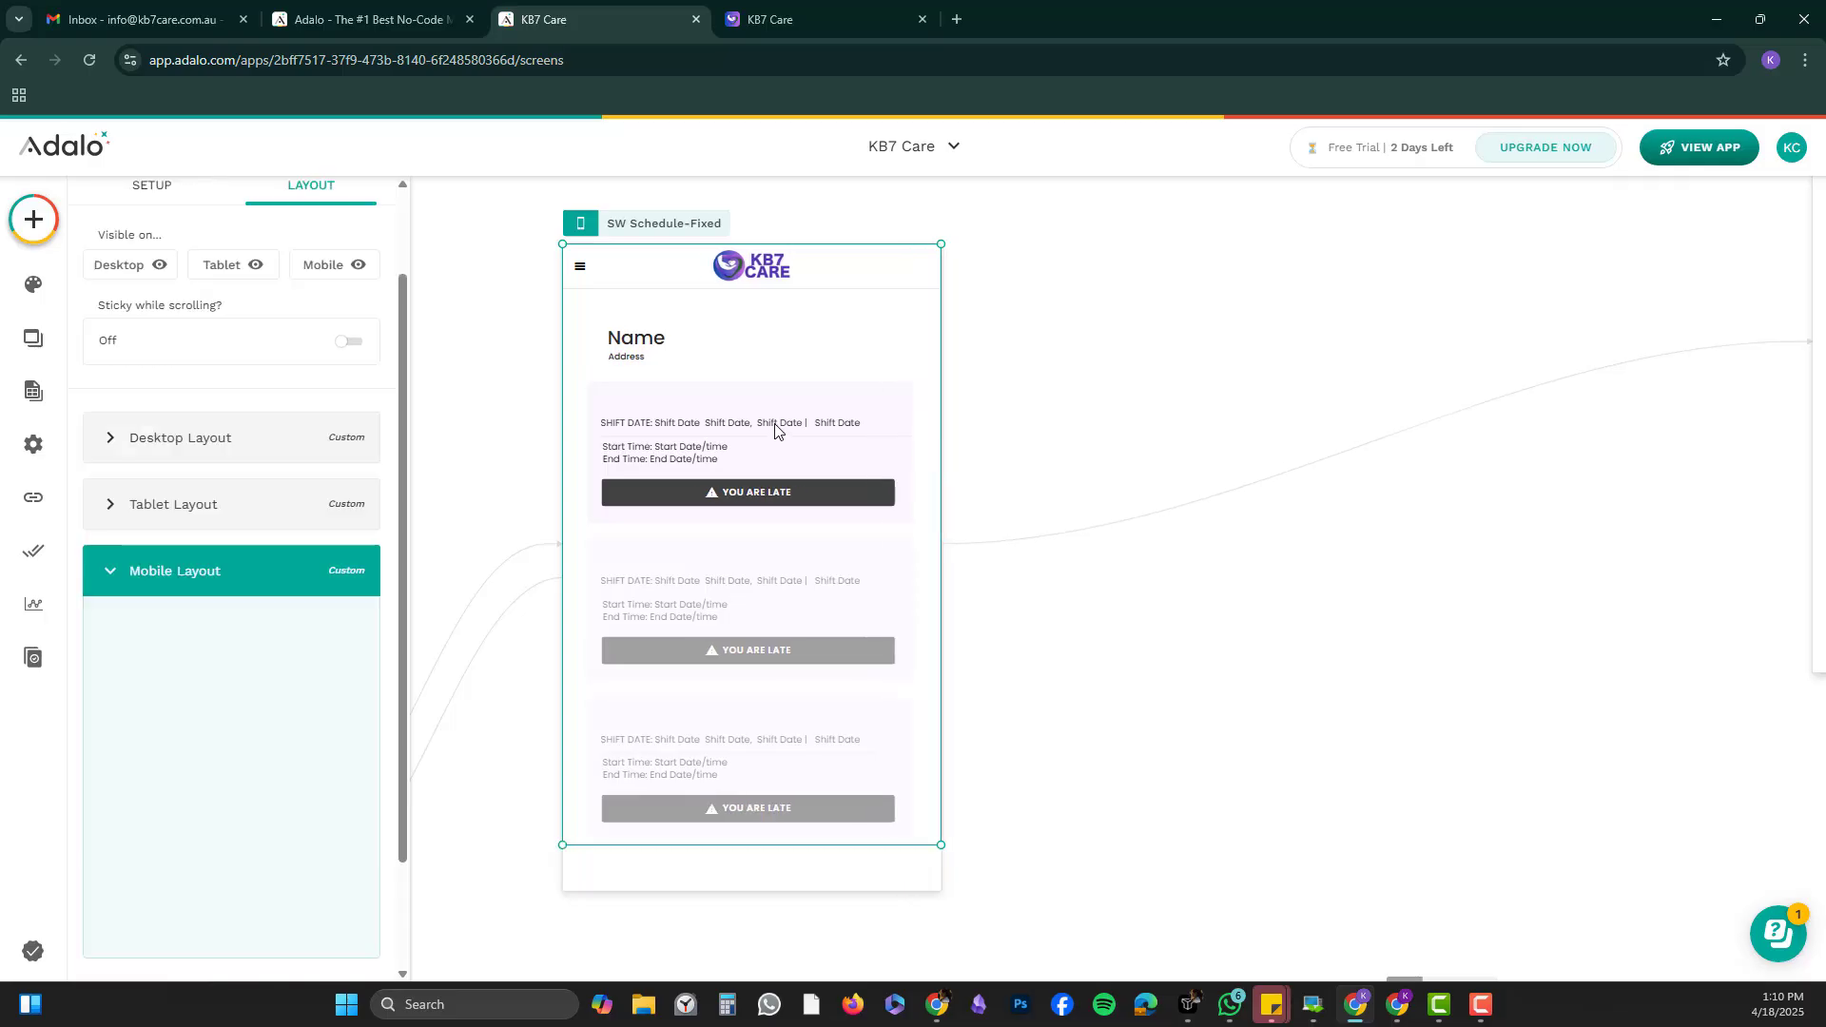
left_click(876, 407)
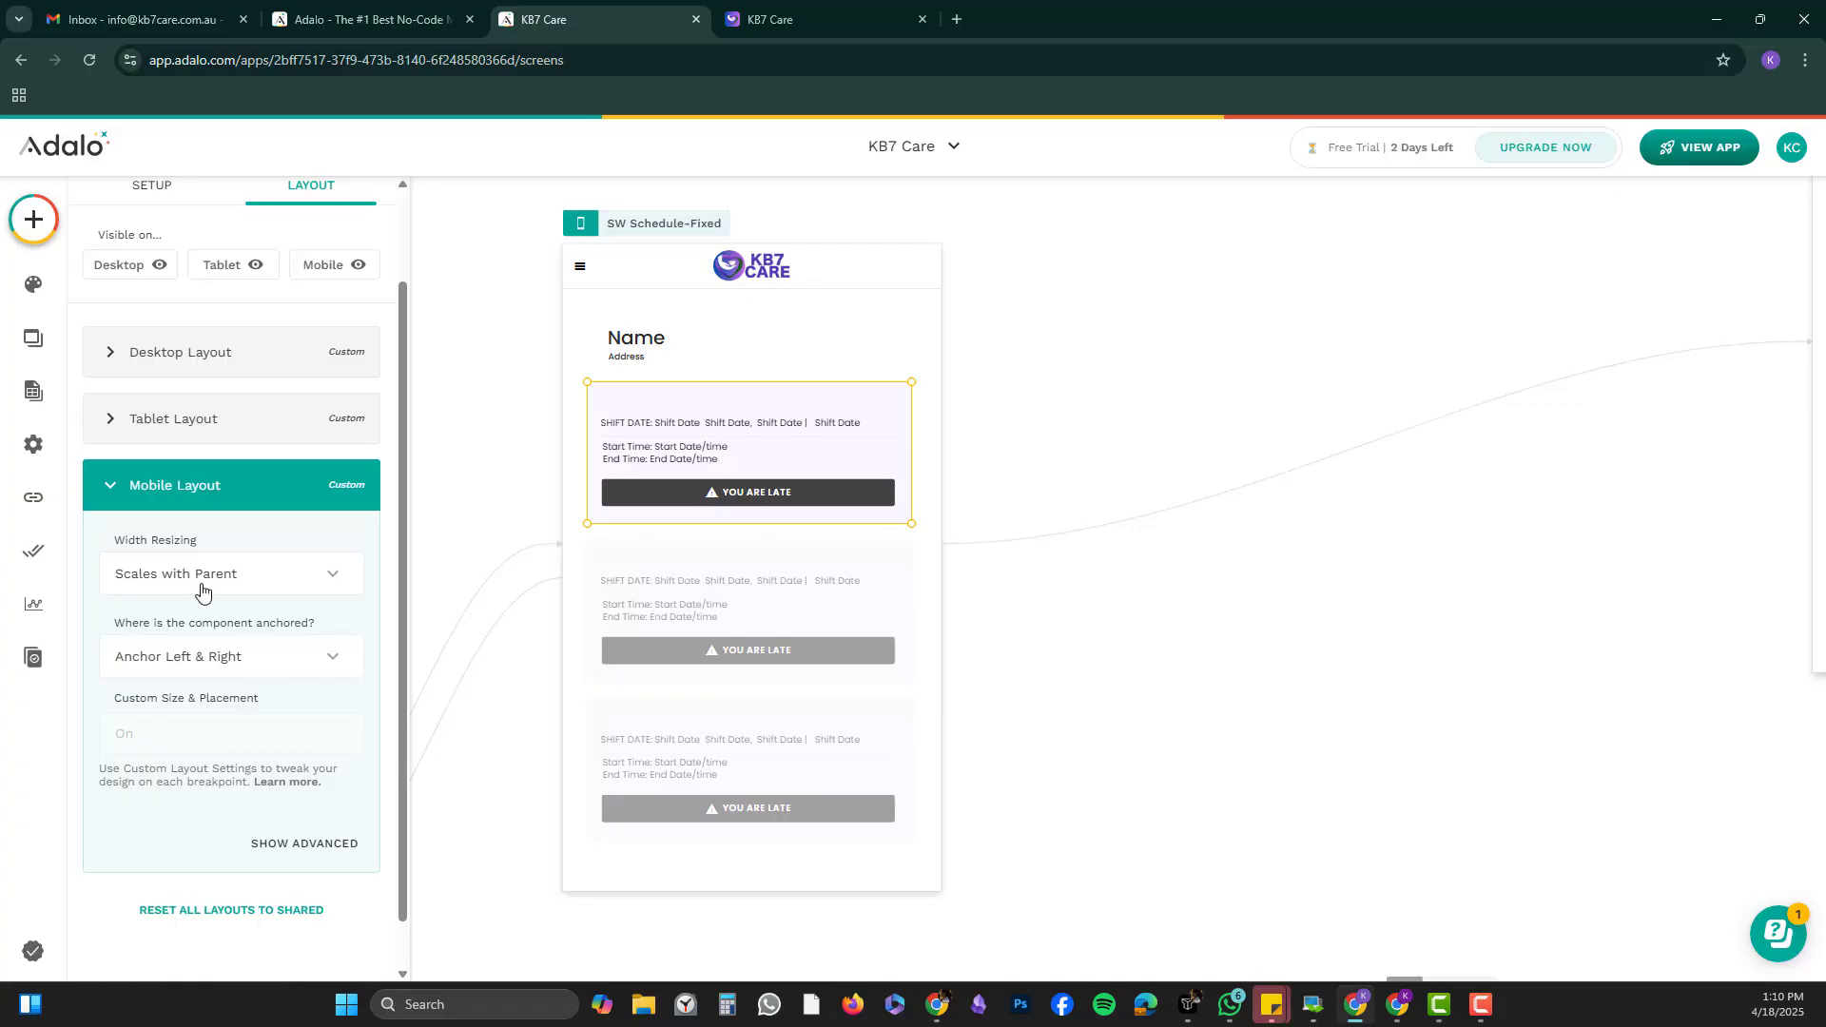
Examine the mobile width resizing and anchor options of the start and end time group in the first shift card.
left_click(782, 423)
left_click(691, 457)
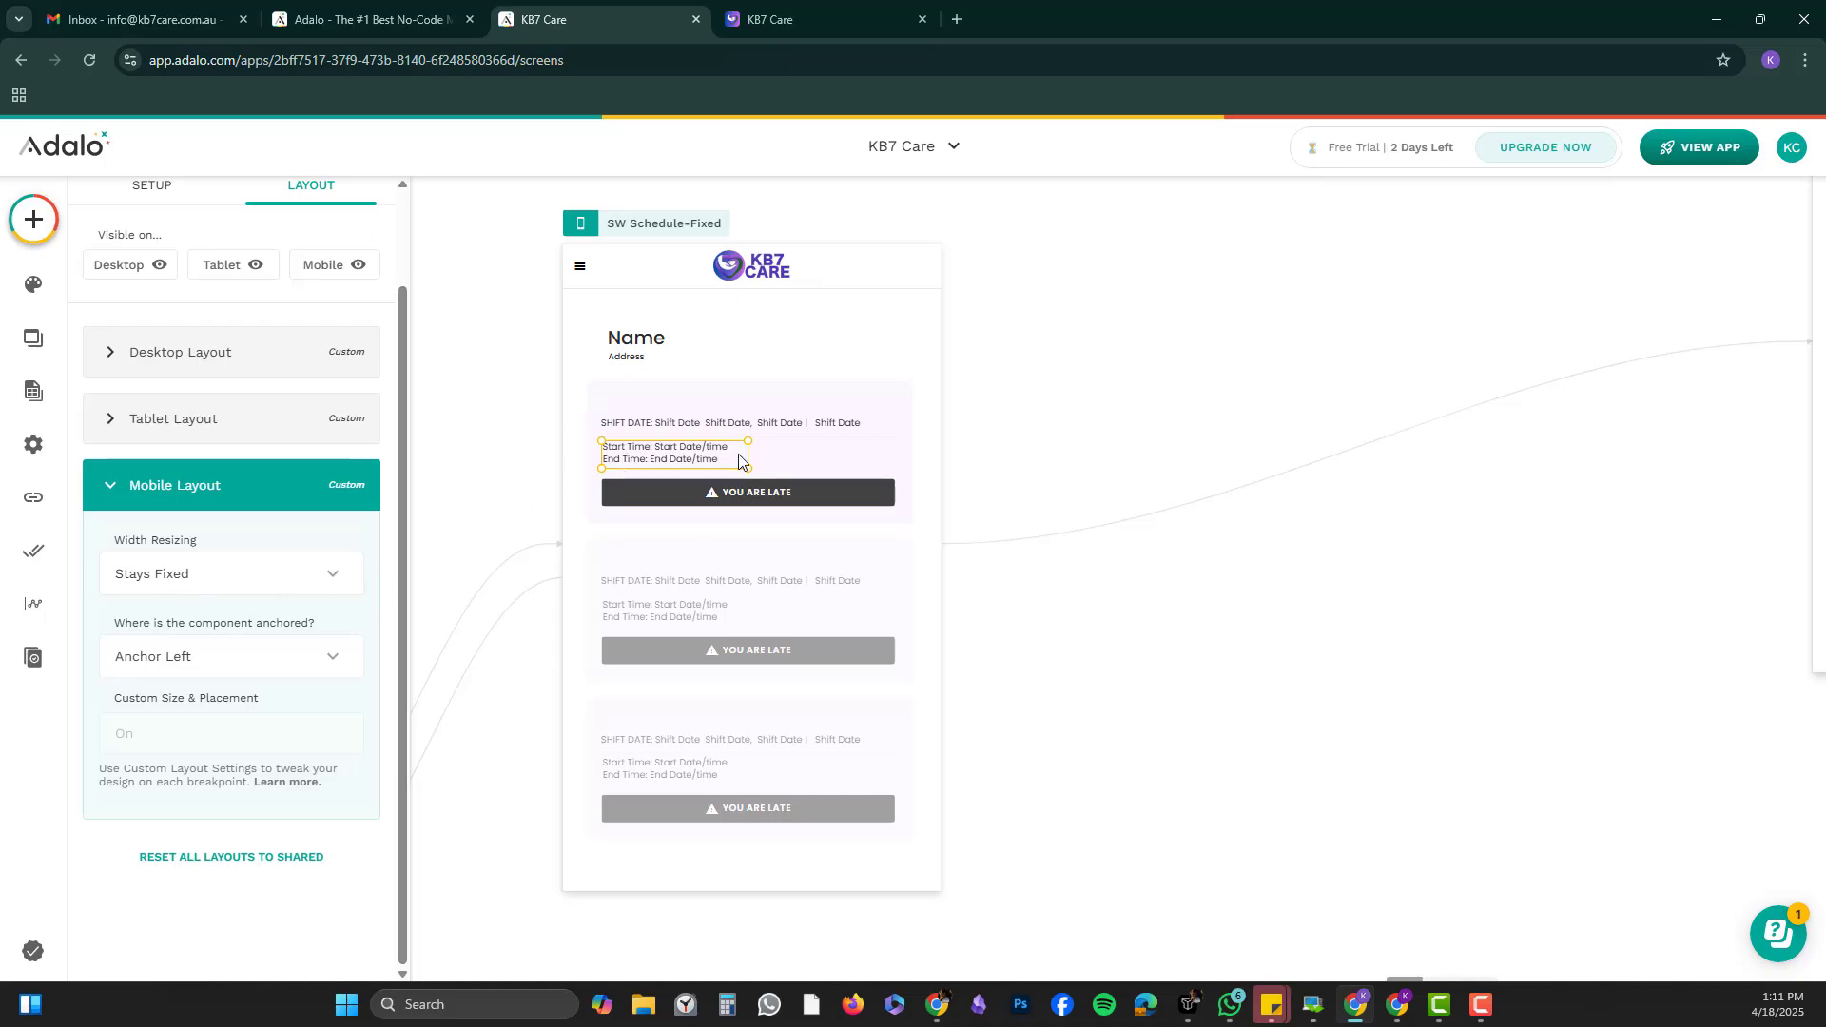
left_click(217, 666)
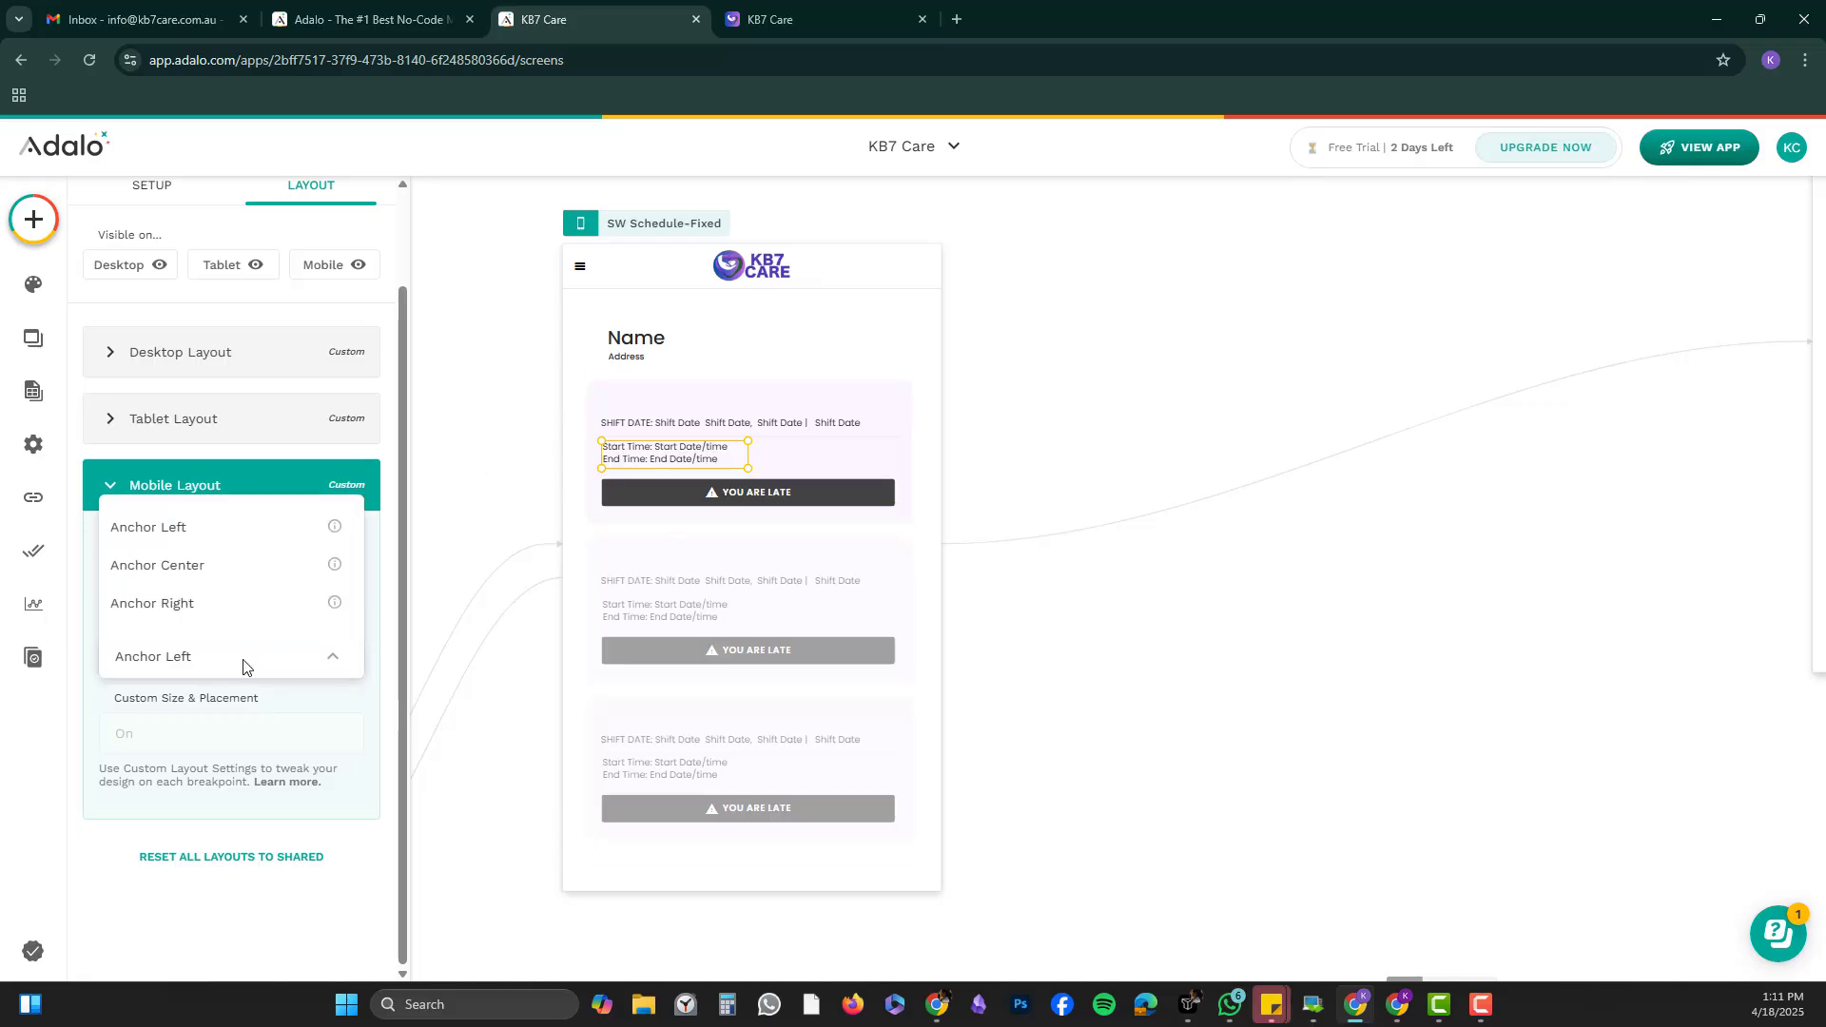
left_click(226, 667)
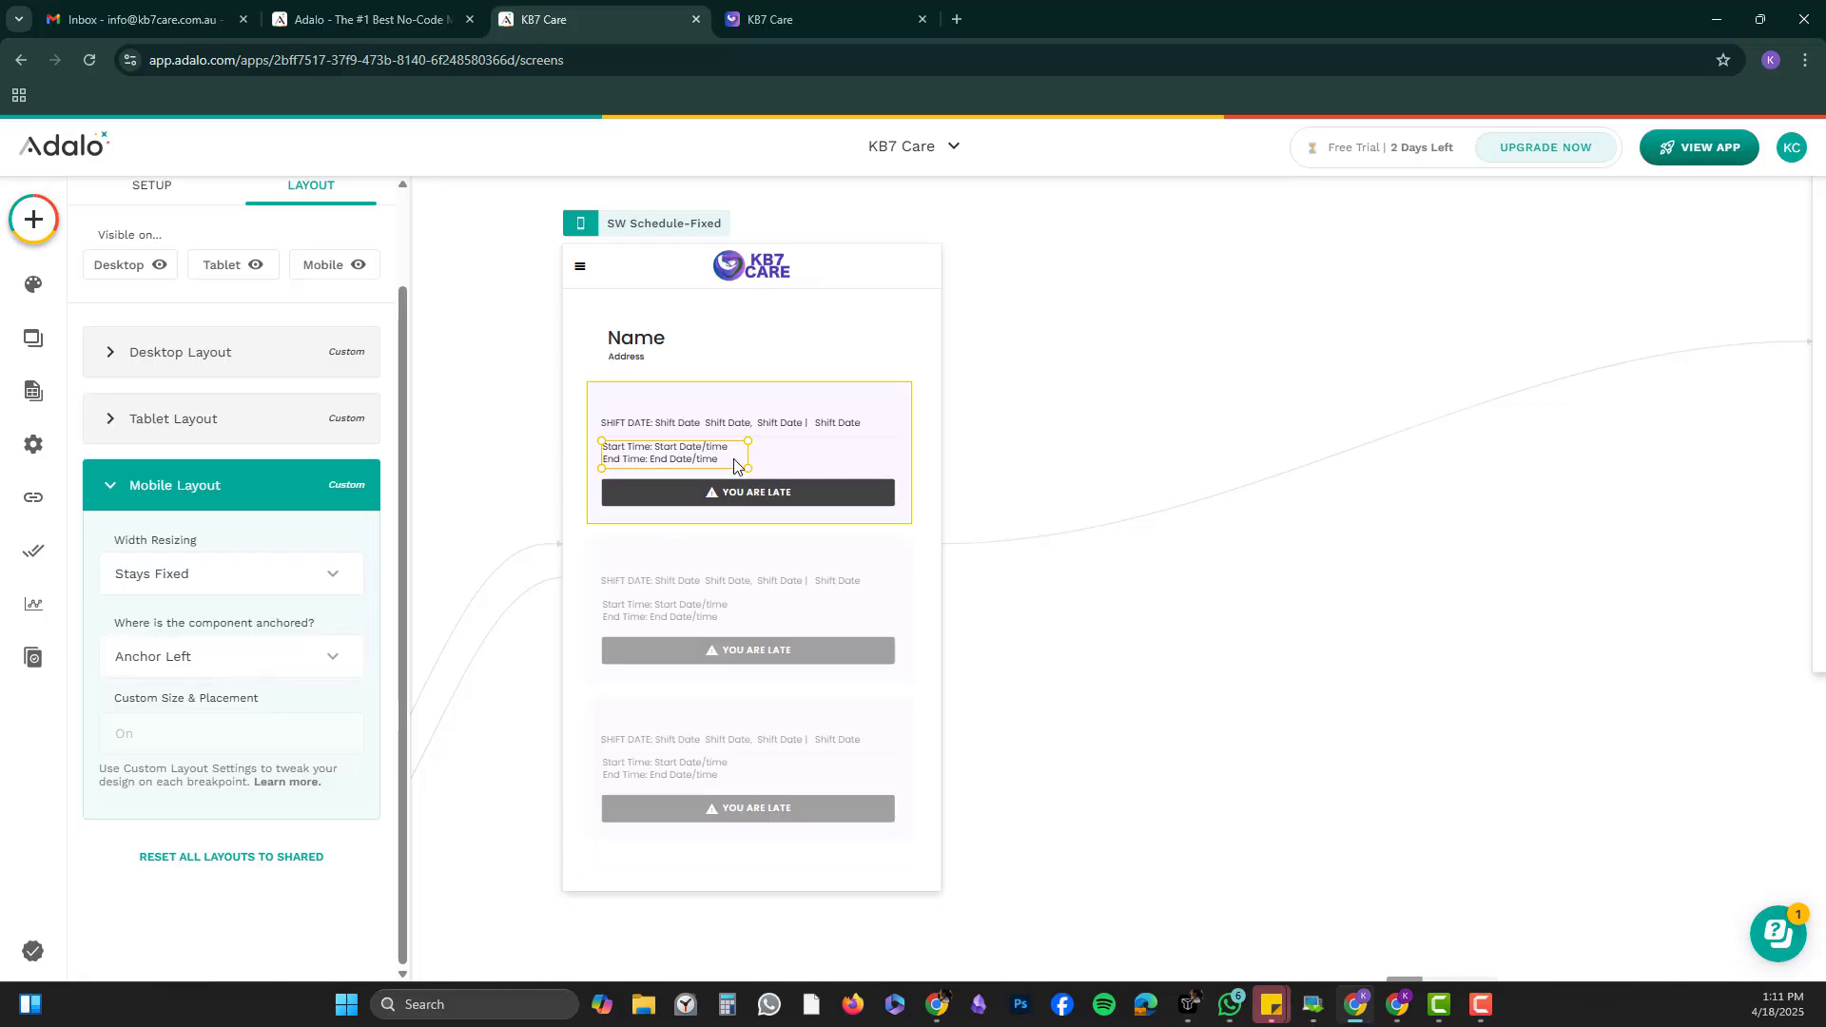
Widen the screen slightly to test the left-anchored start and end time group, and reselect that group.
left_click(679, 224)
mouse_move(945, 430)
left_mouse_down()
mouse_move(1091, 447)
mouse_move(938, 438)
mouse_move(957, 440)
left_mouse_up()
left_click(677, 462)
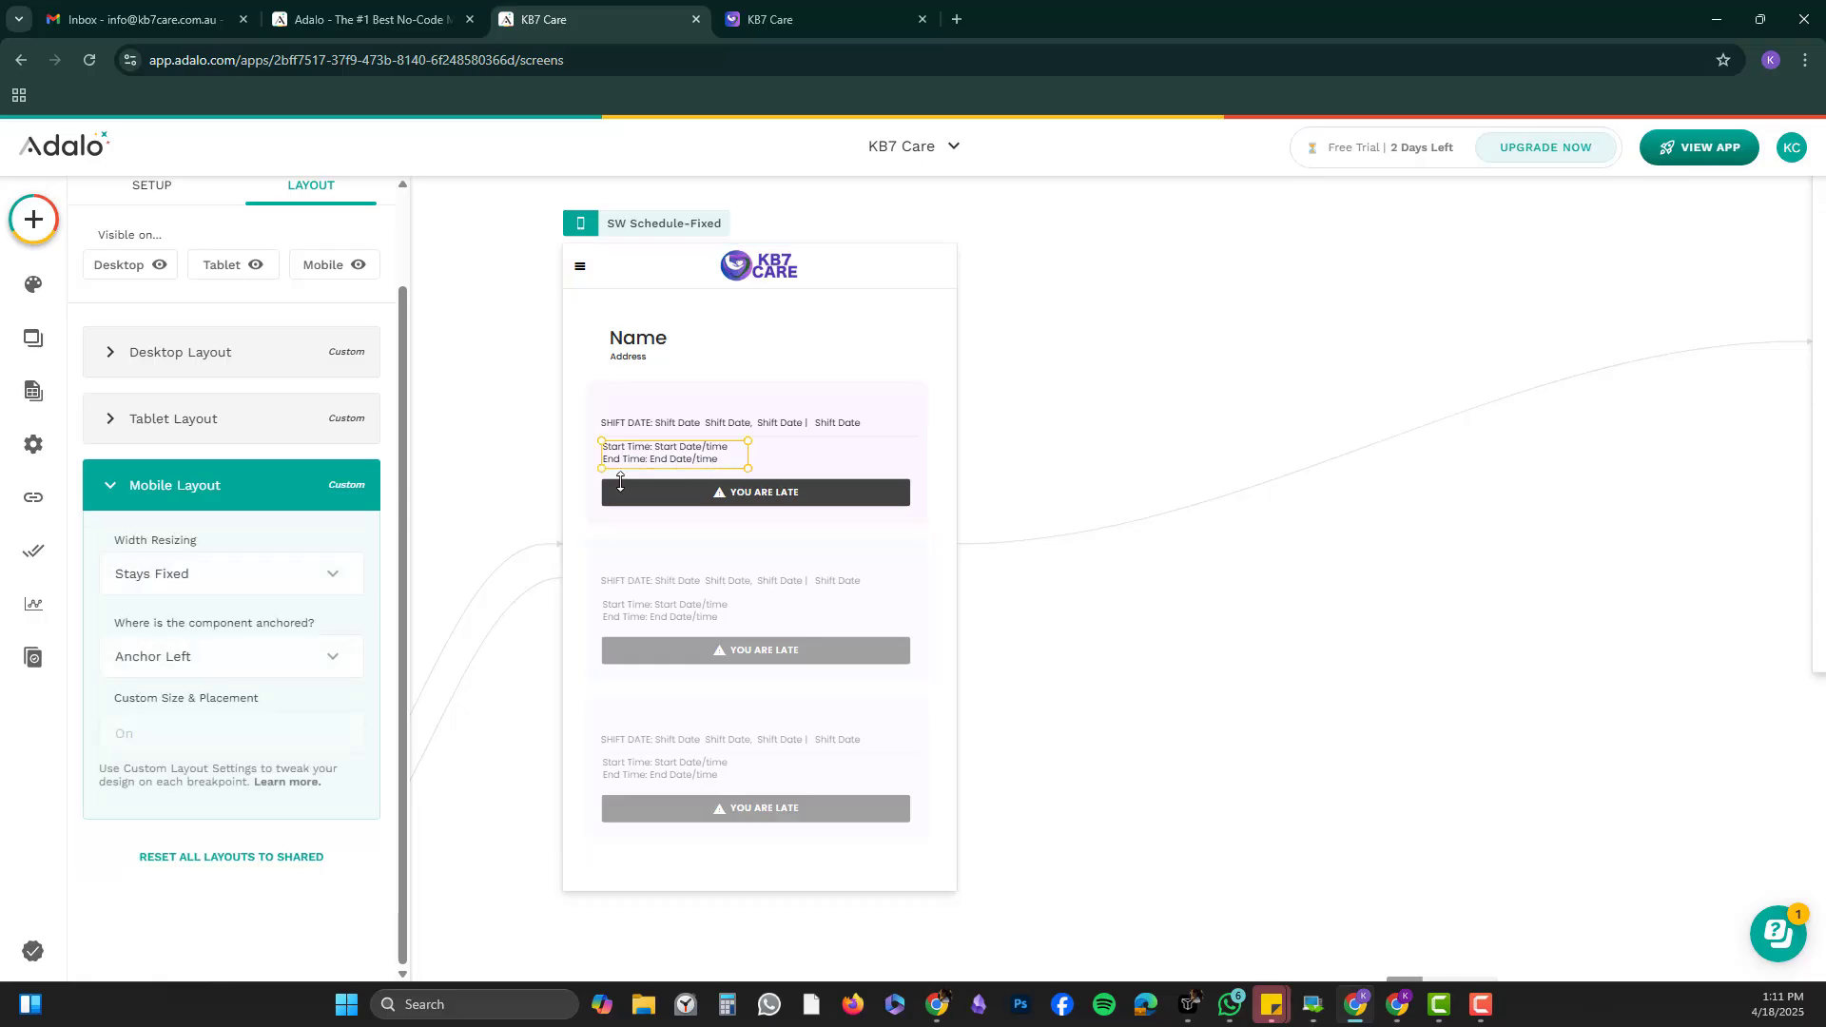
Set the start and end time group's mobile anchor to Anchor Center, and widen the screen to about 682 to test it.
left_click(302, 658)
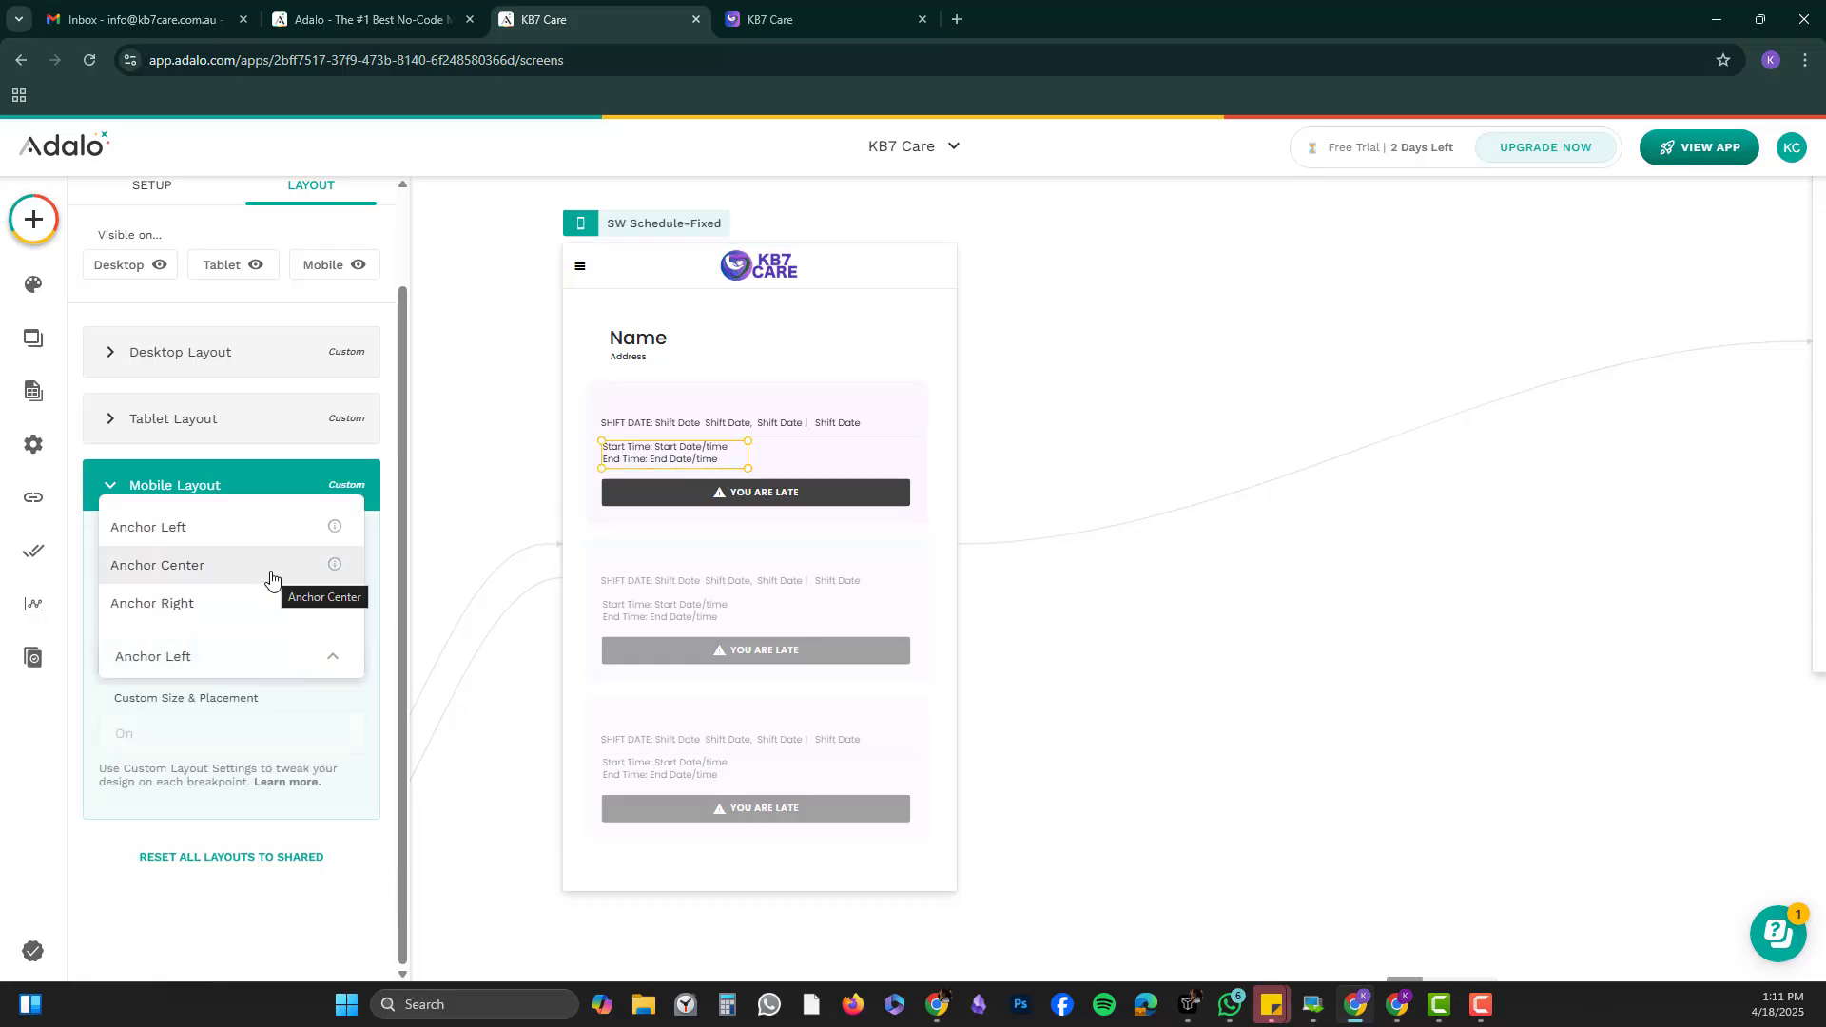
left_click(271, 577)
left_click(656, 224)
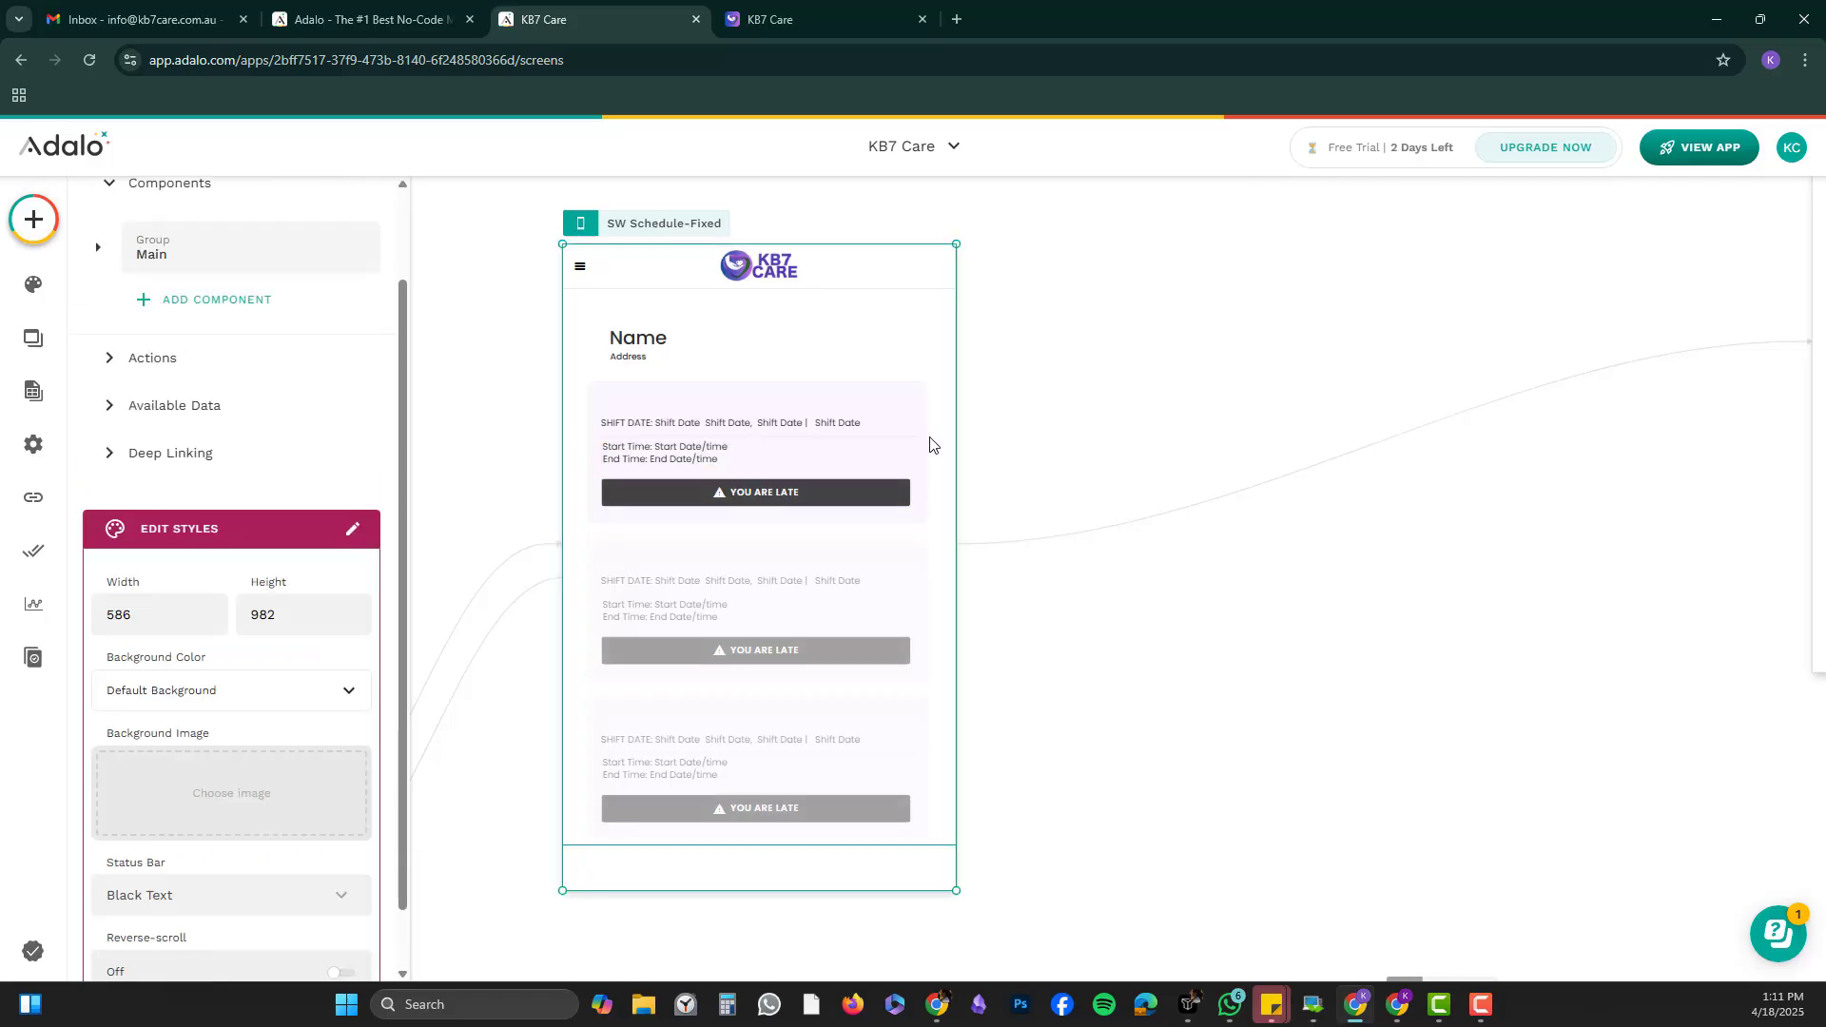
left_click_drag(965, 430, 1020, 435)
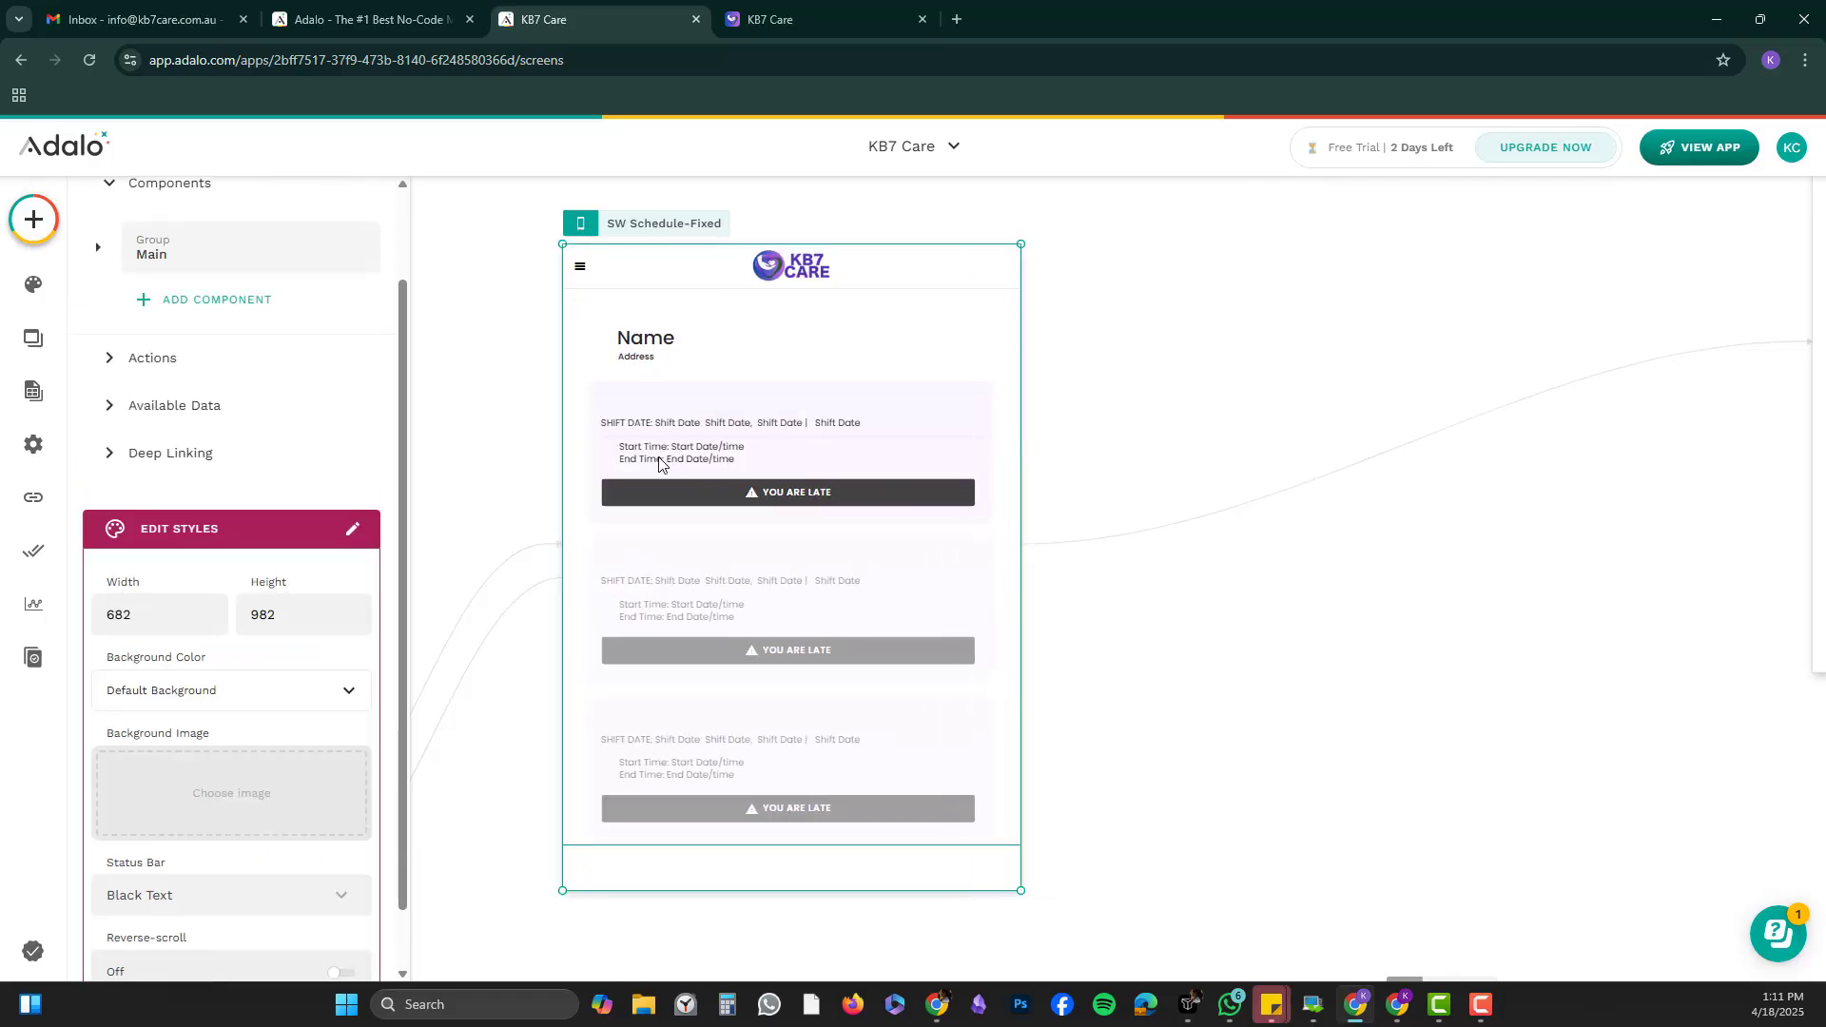
Set the start and end time group's mobile width resizing to Scales with Parent, and narrow the screen to about 548 to test it.
left_click(689, 455)
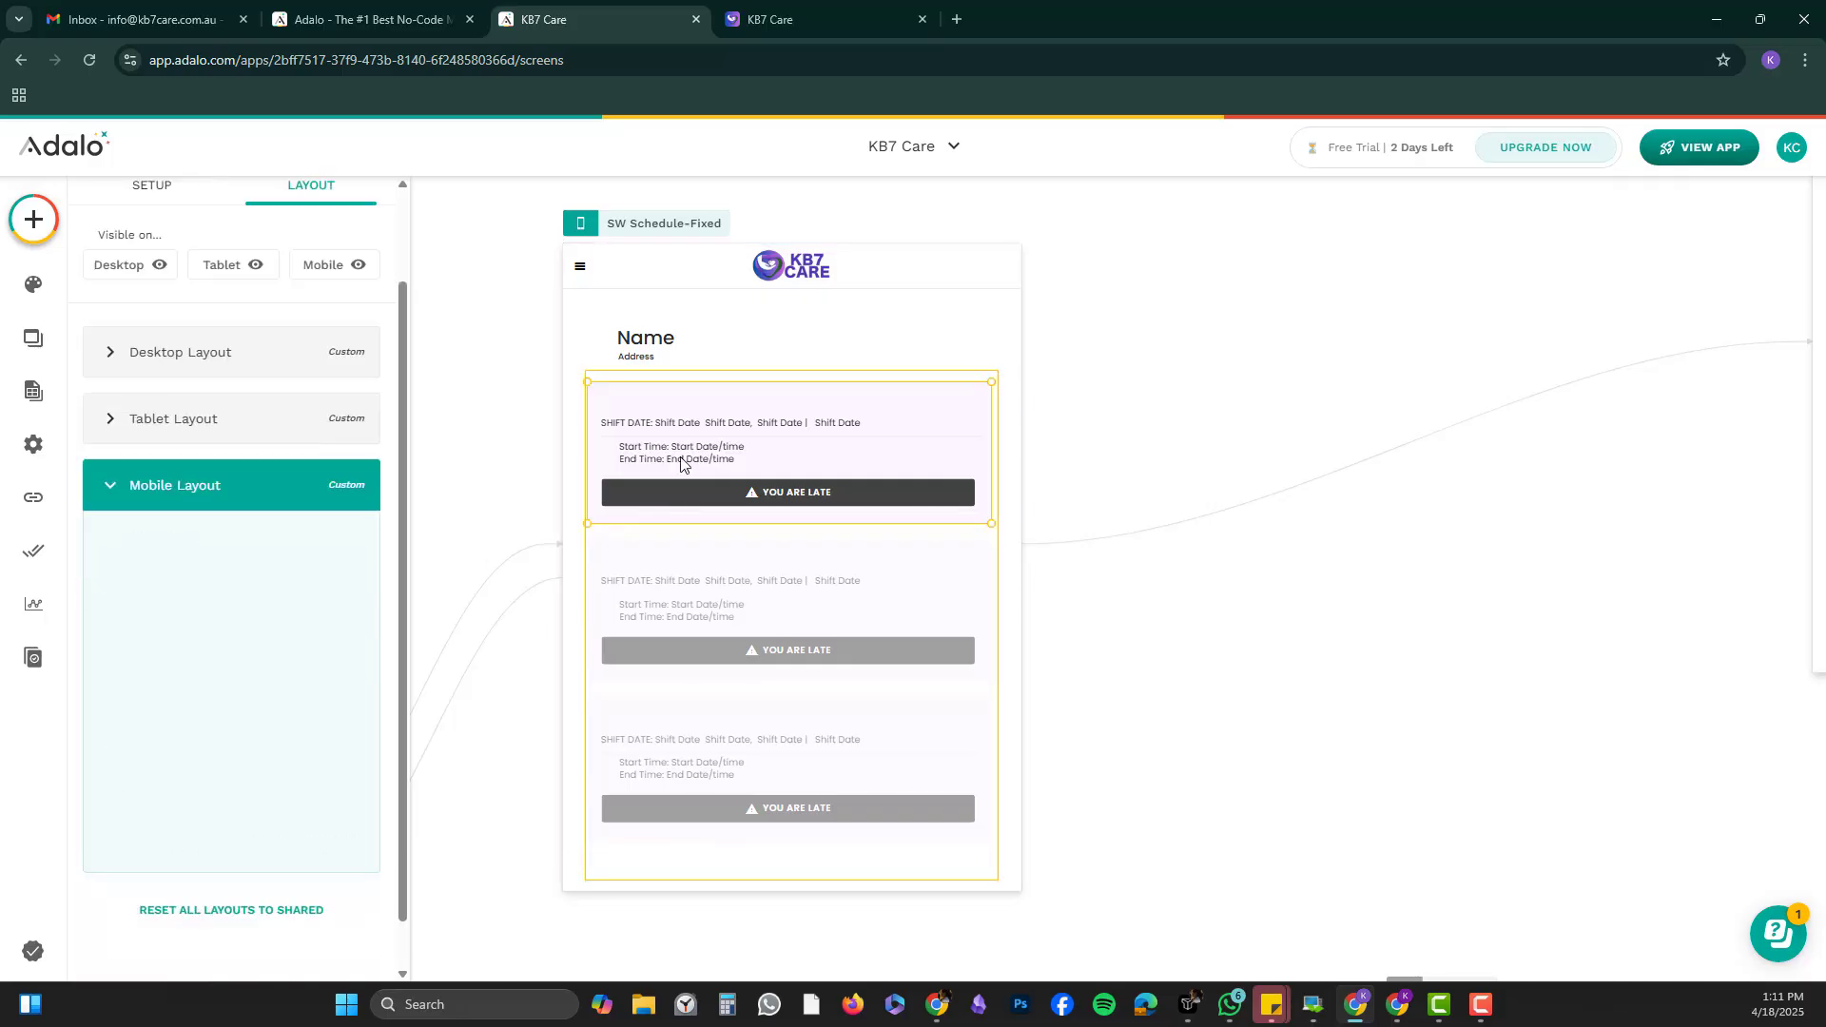
left_click(681, 464)
left_click(265, 575)
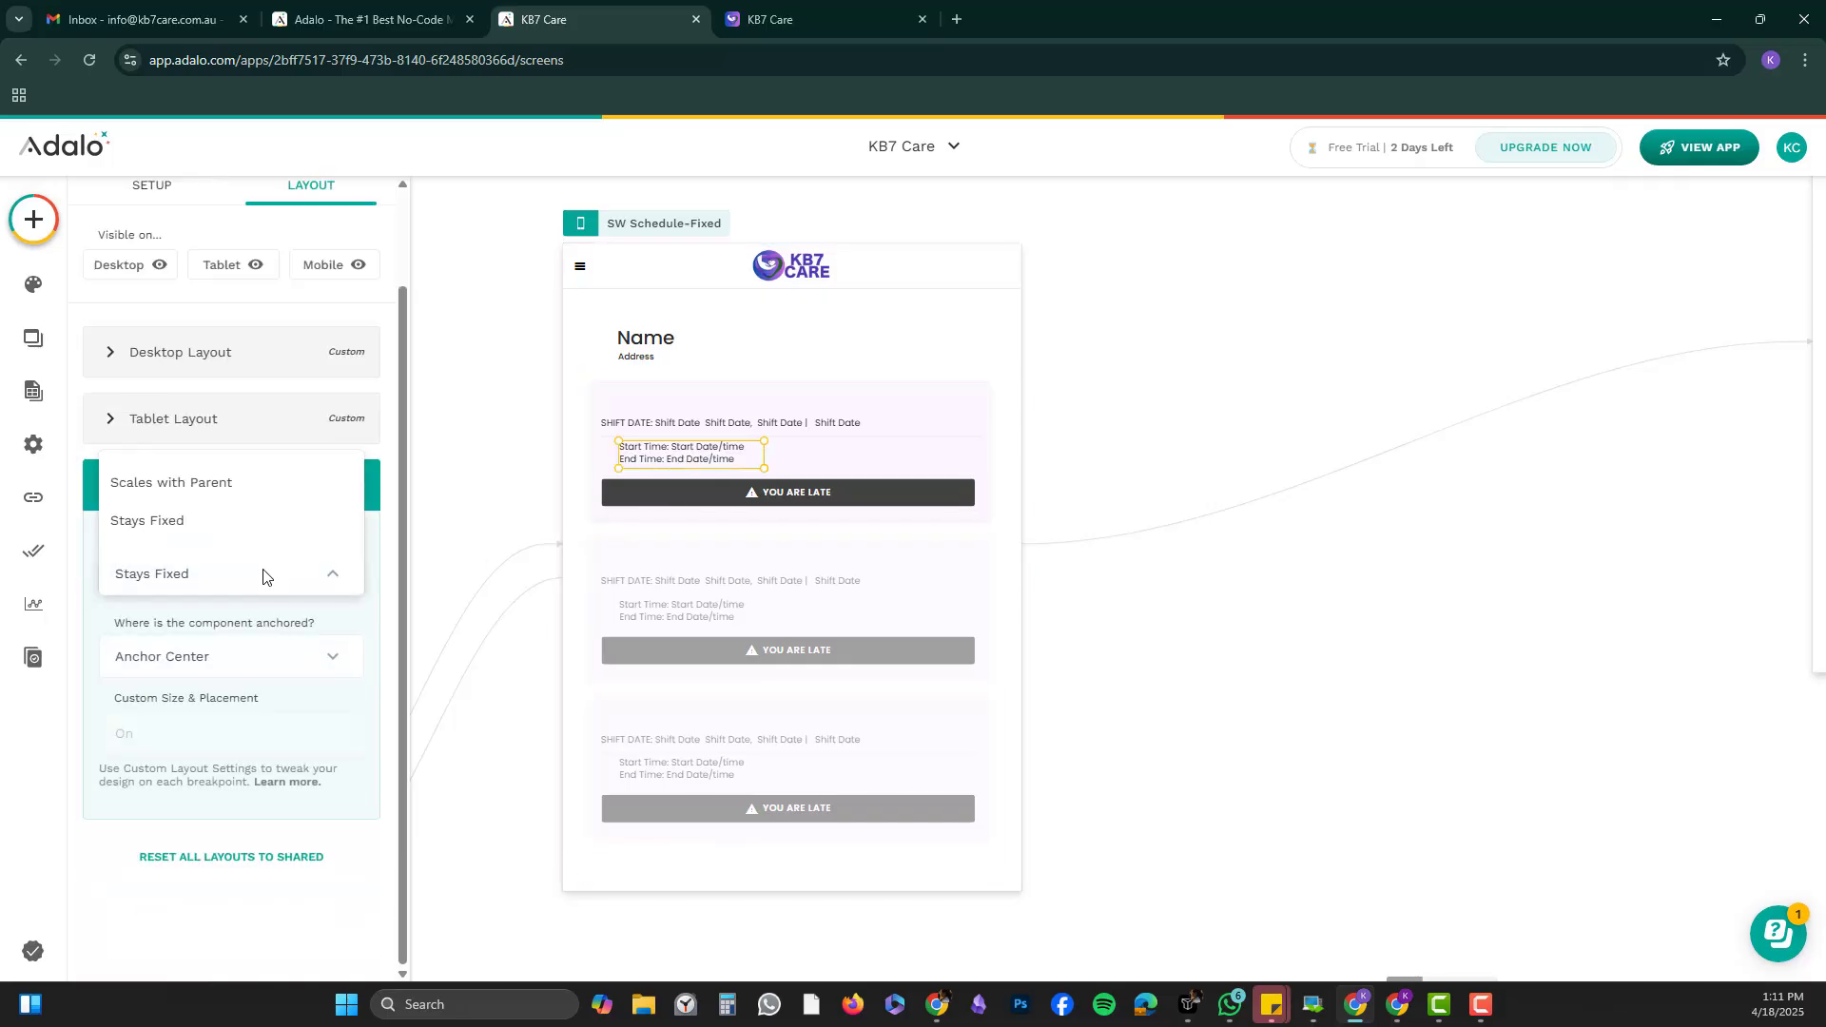
left_click(253, 480)
left_click(664, 224)
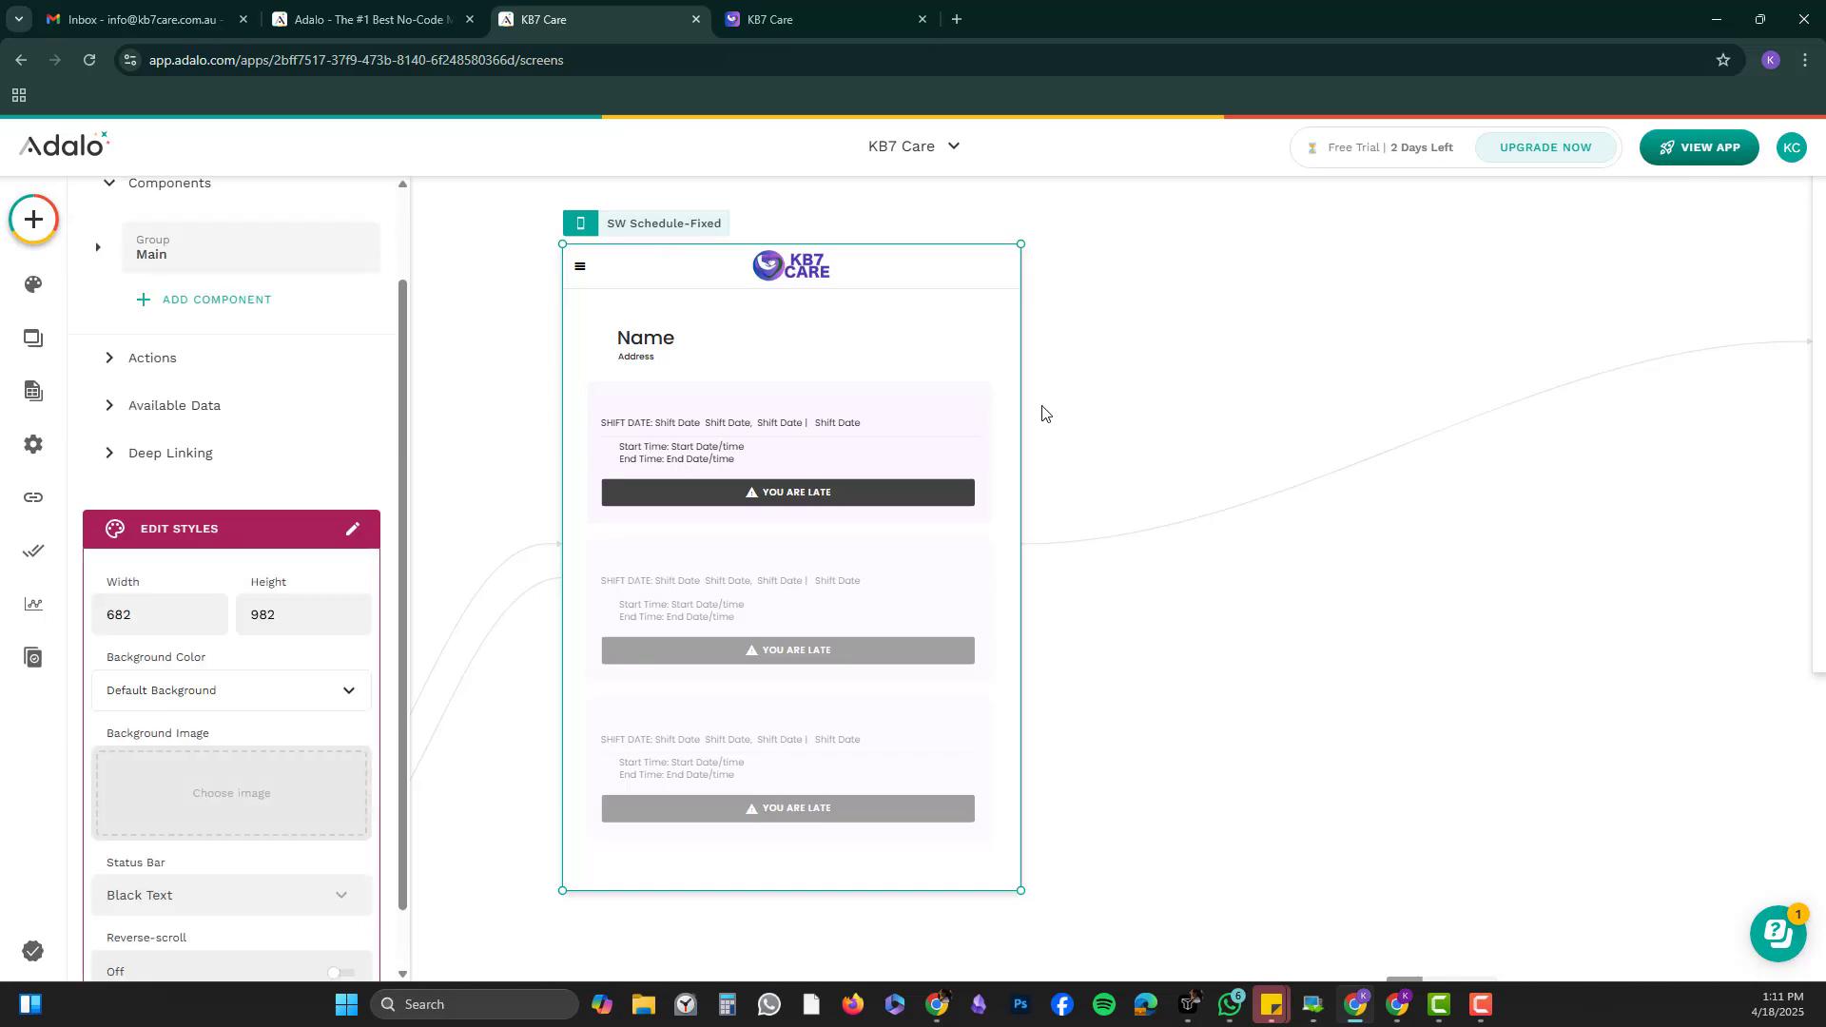
left_click_drag(1021, 409, 931, 414)
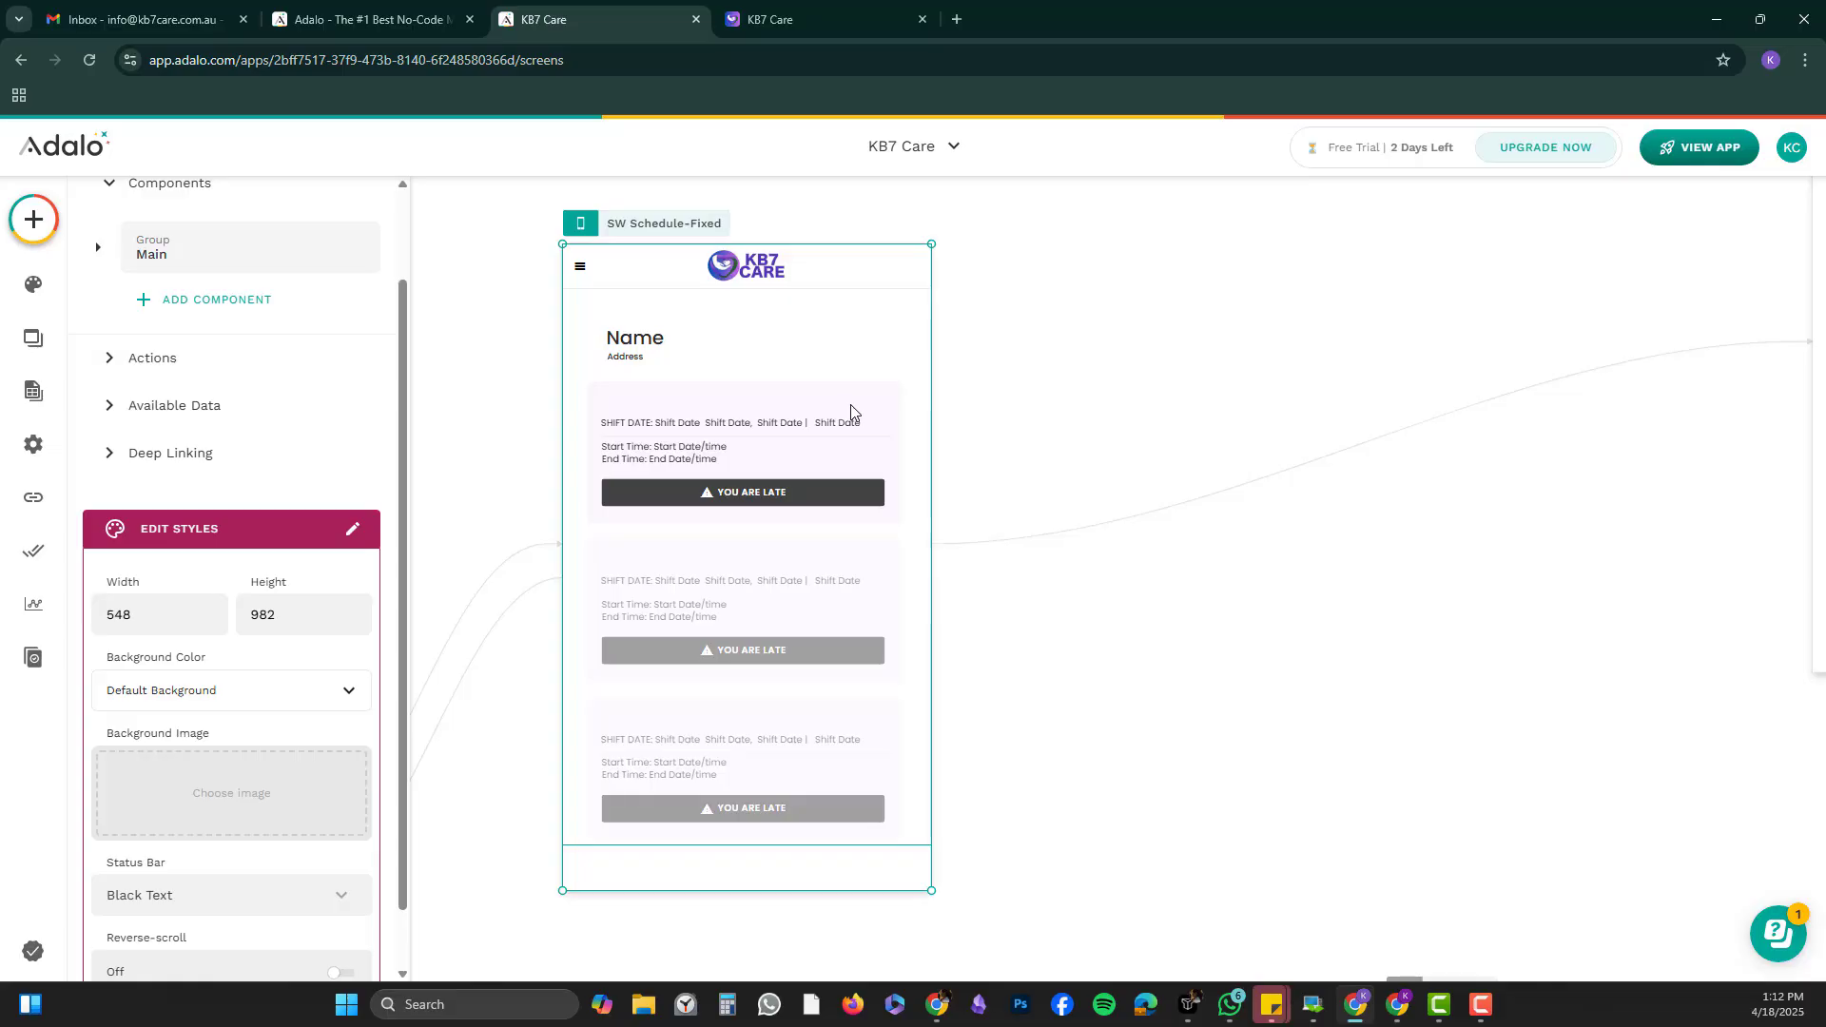
Set the start and end time group's mobile width resizing to Stays Fixed and its anchor to Anchor Left.
left_click(647, 466)
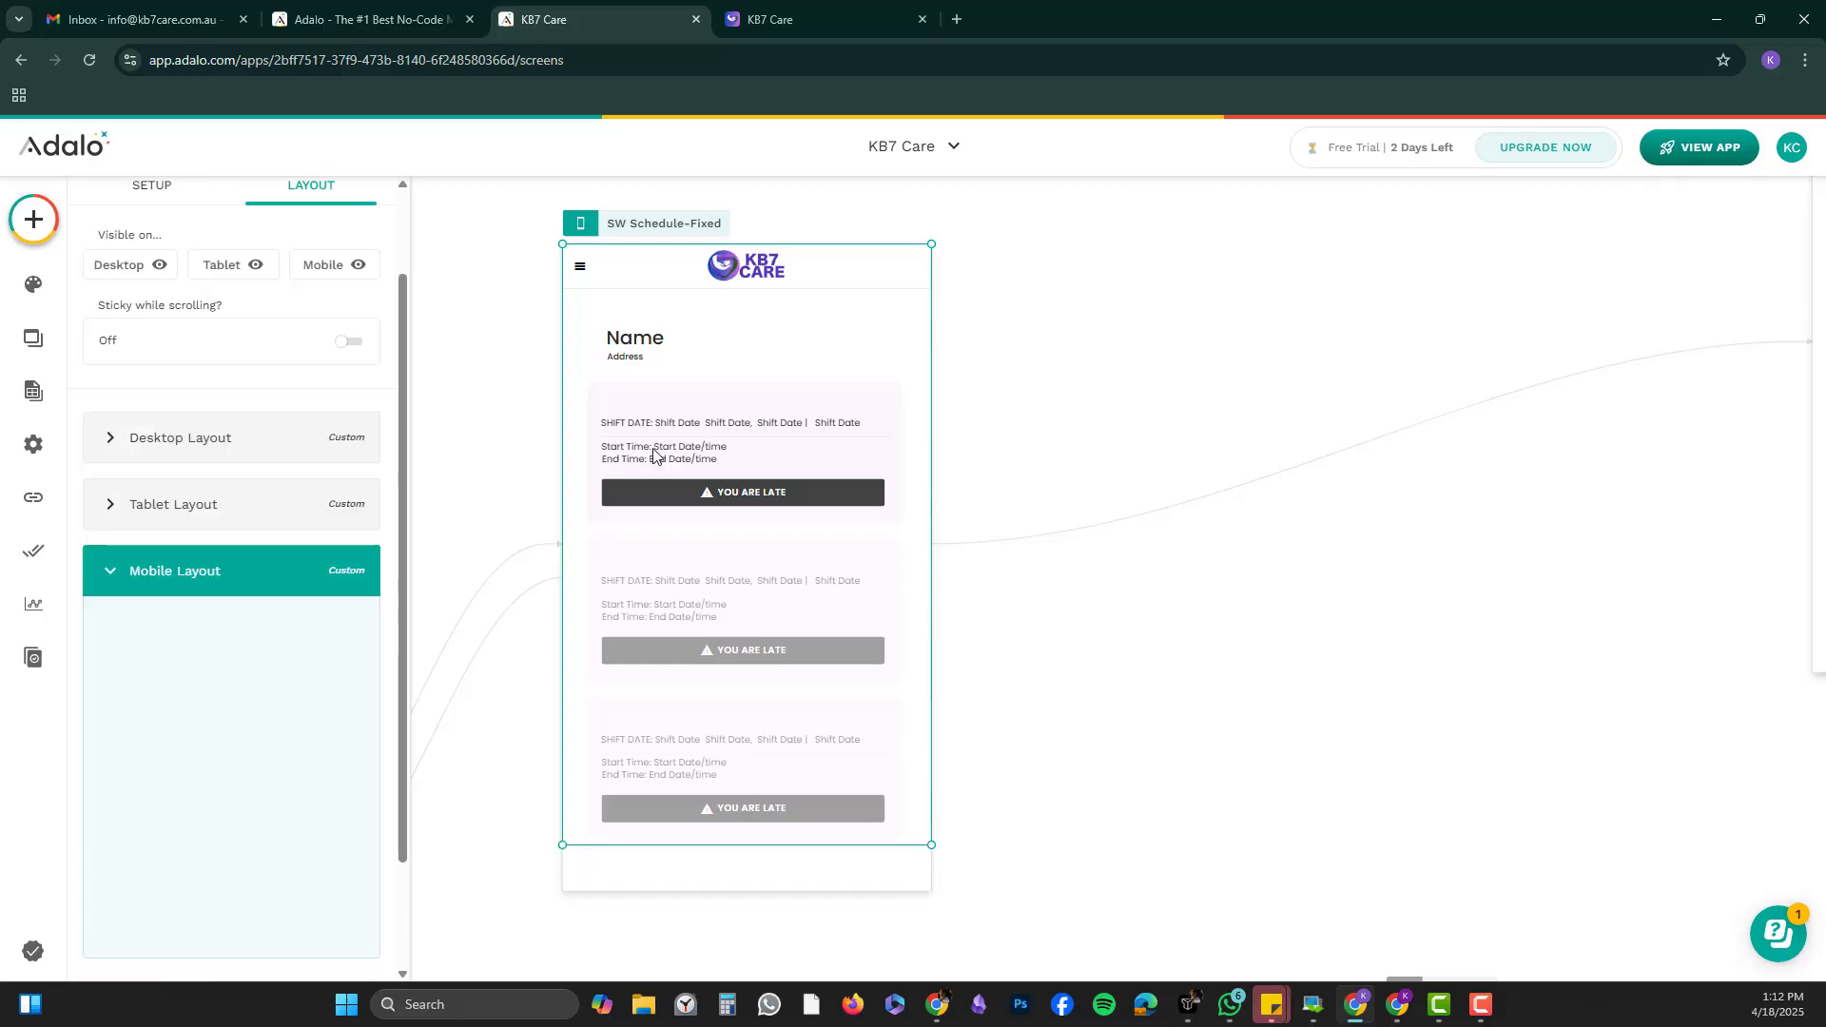
left_click(647, 466)
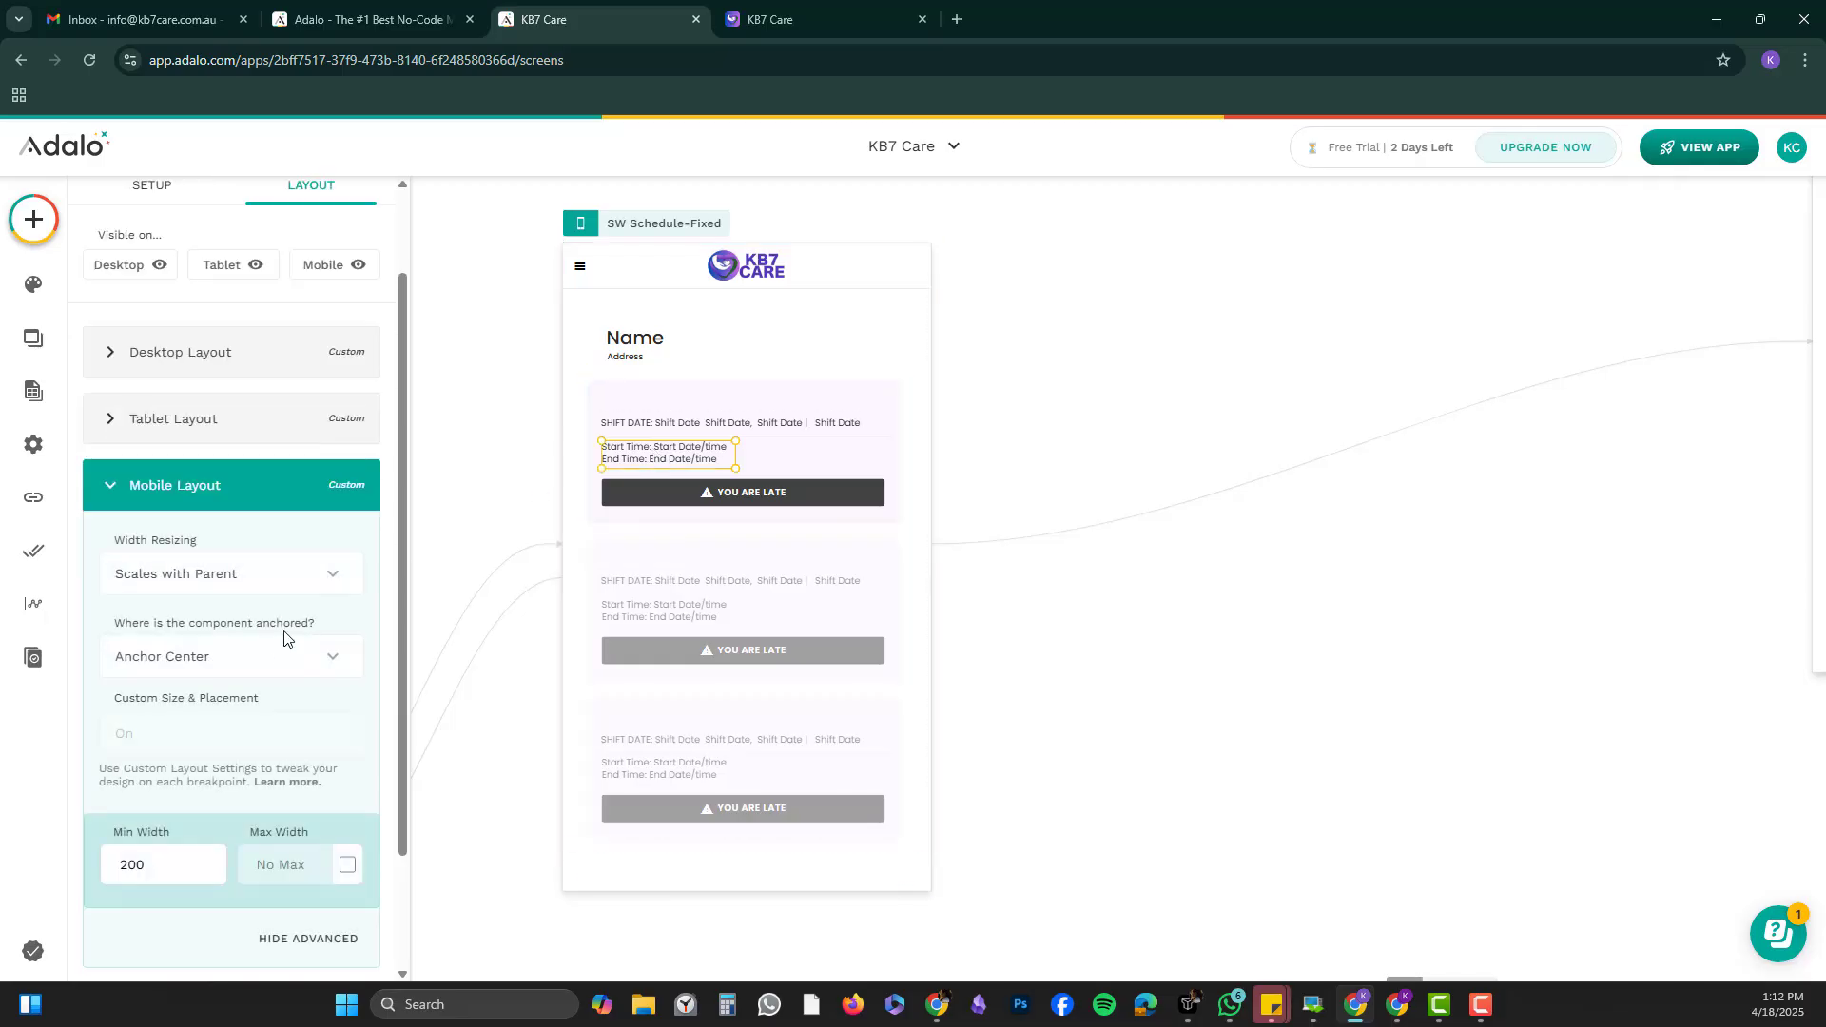
left_click(273, 656)
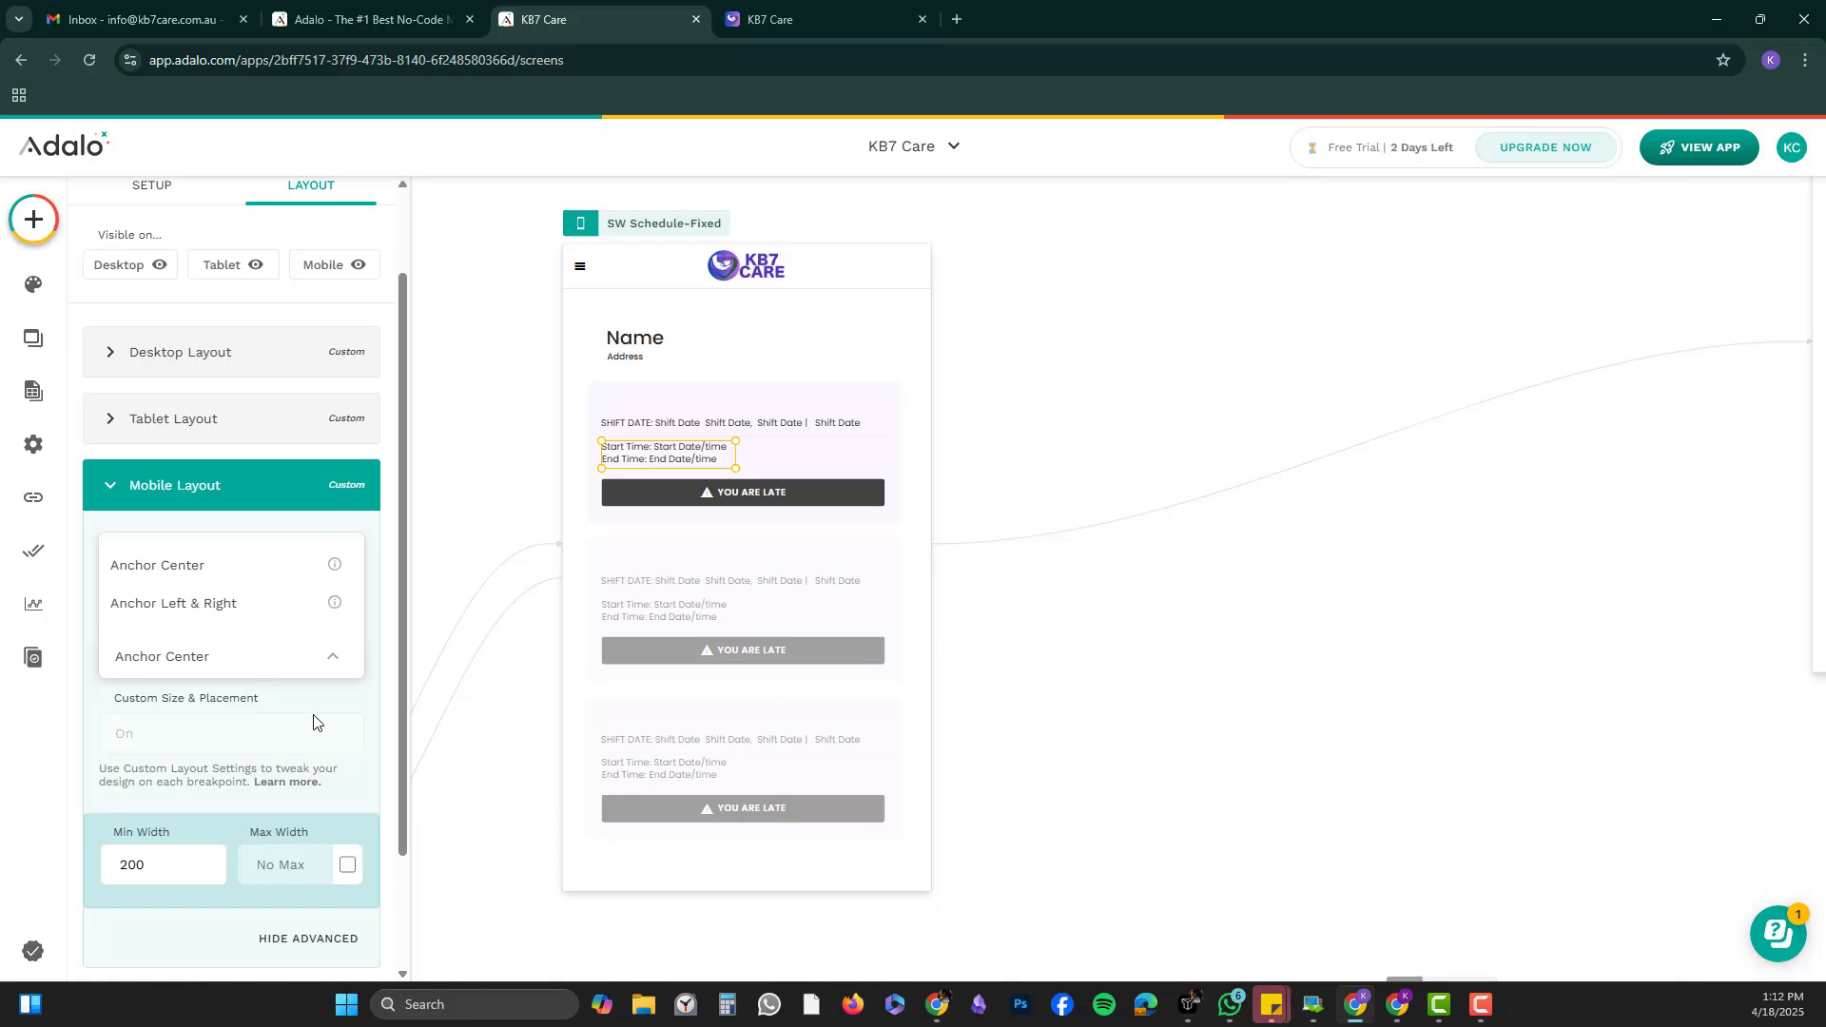
left_click(253, 568)
left_click(253, 580)
left_click(225, 523)
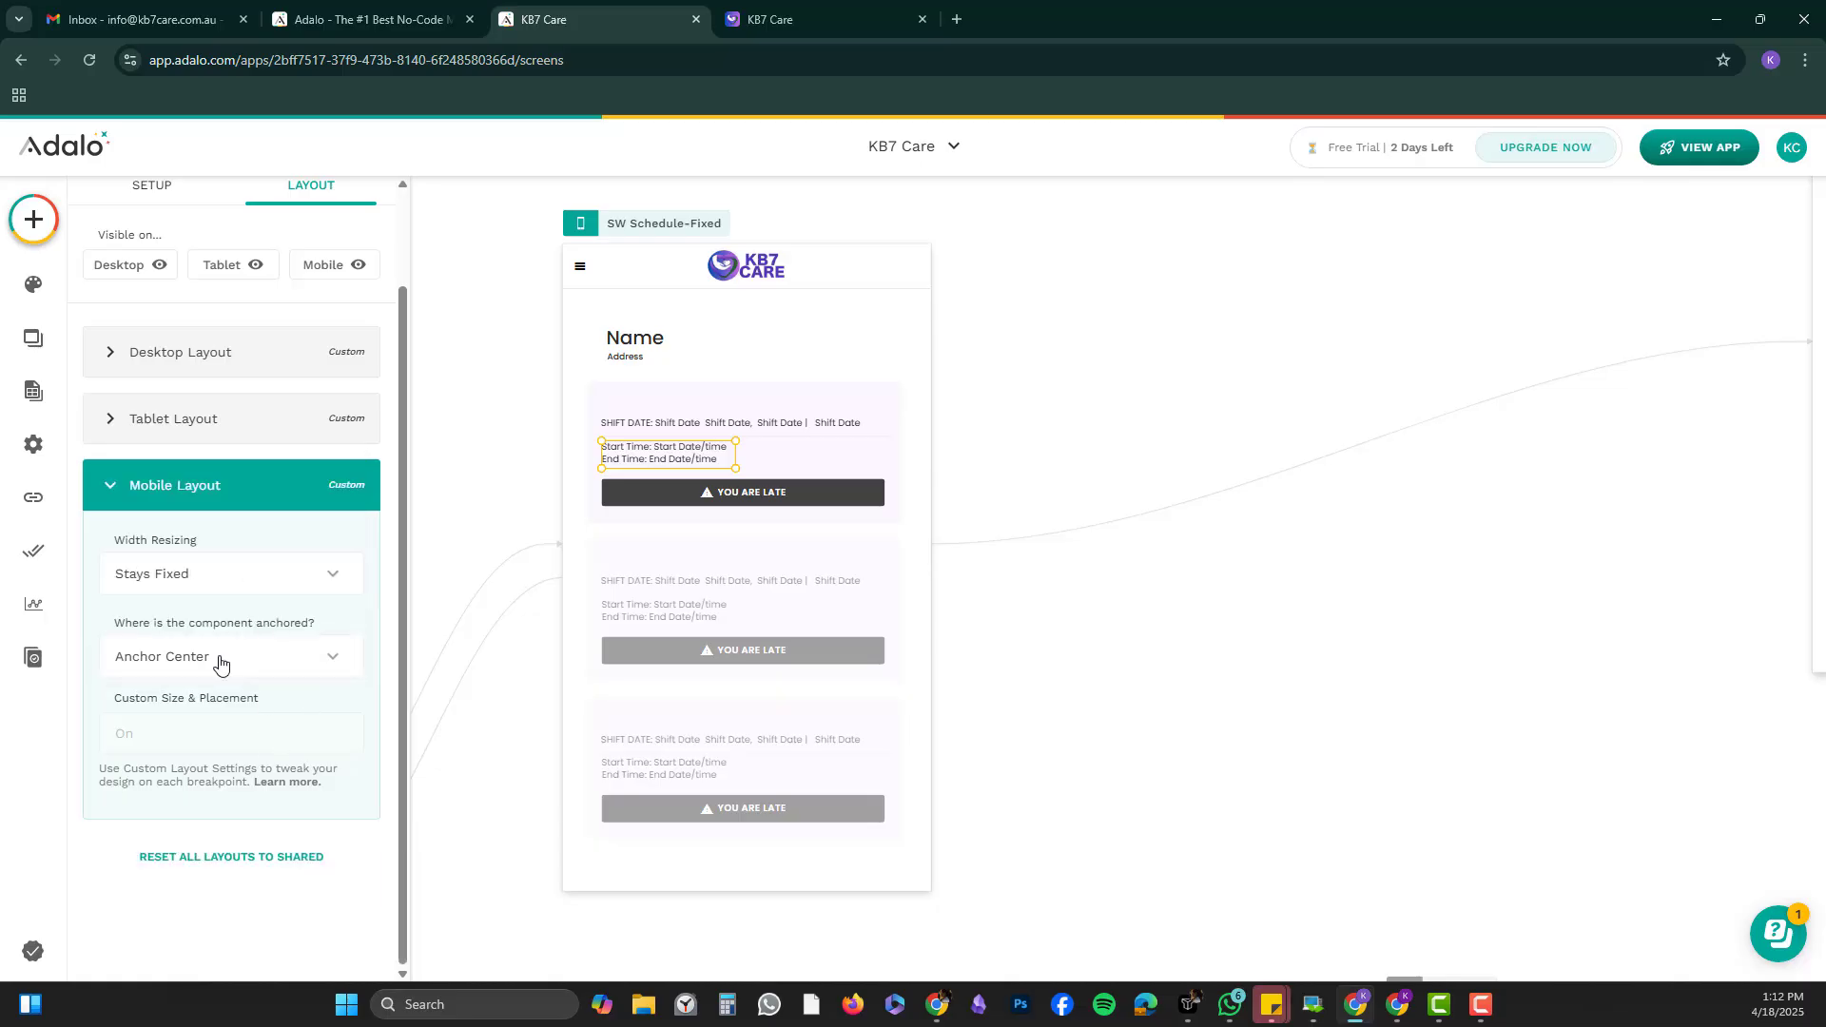
left_click(219, 663)
left_click(236, 530)
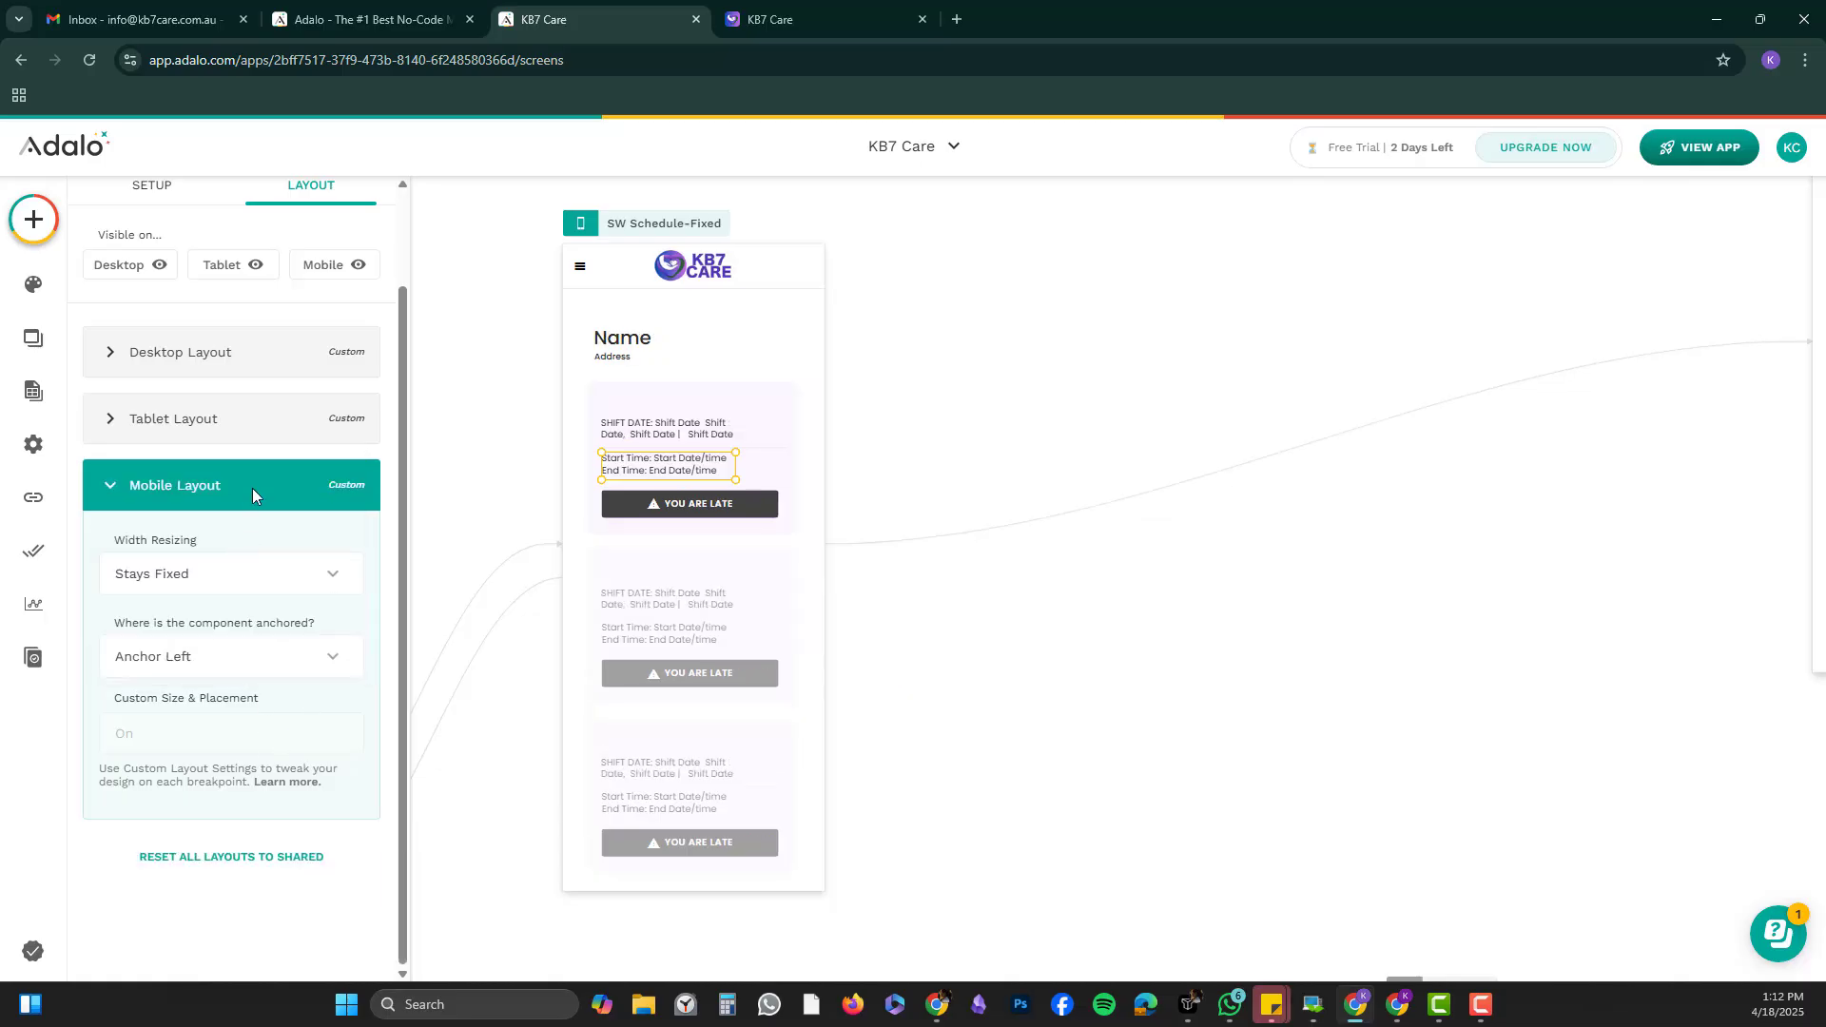
Widen the mobile screen to about 434, and review the mobile layout of the first card's shape and its start and end time group.
left_click(613, 228)
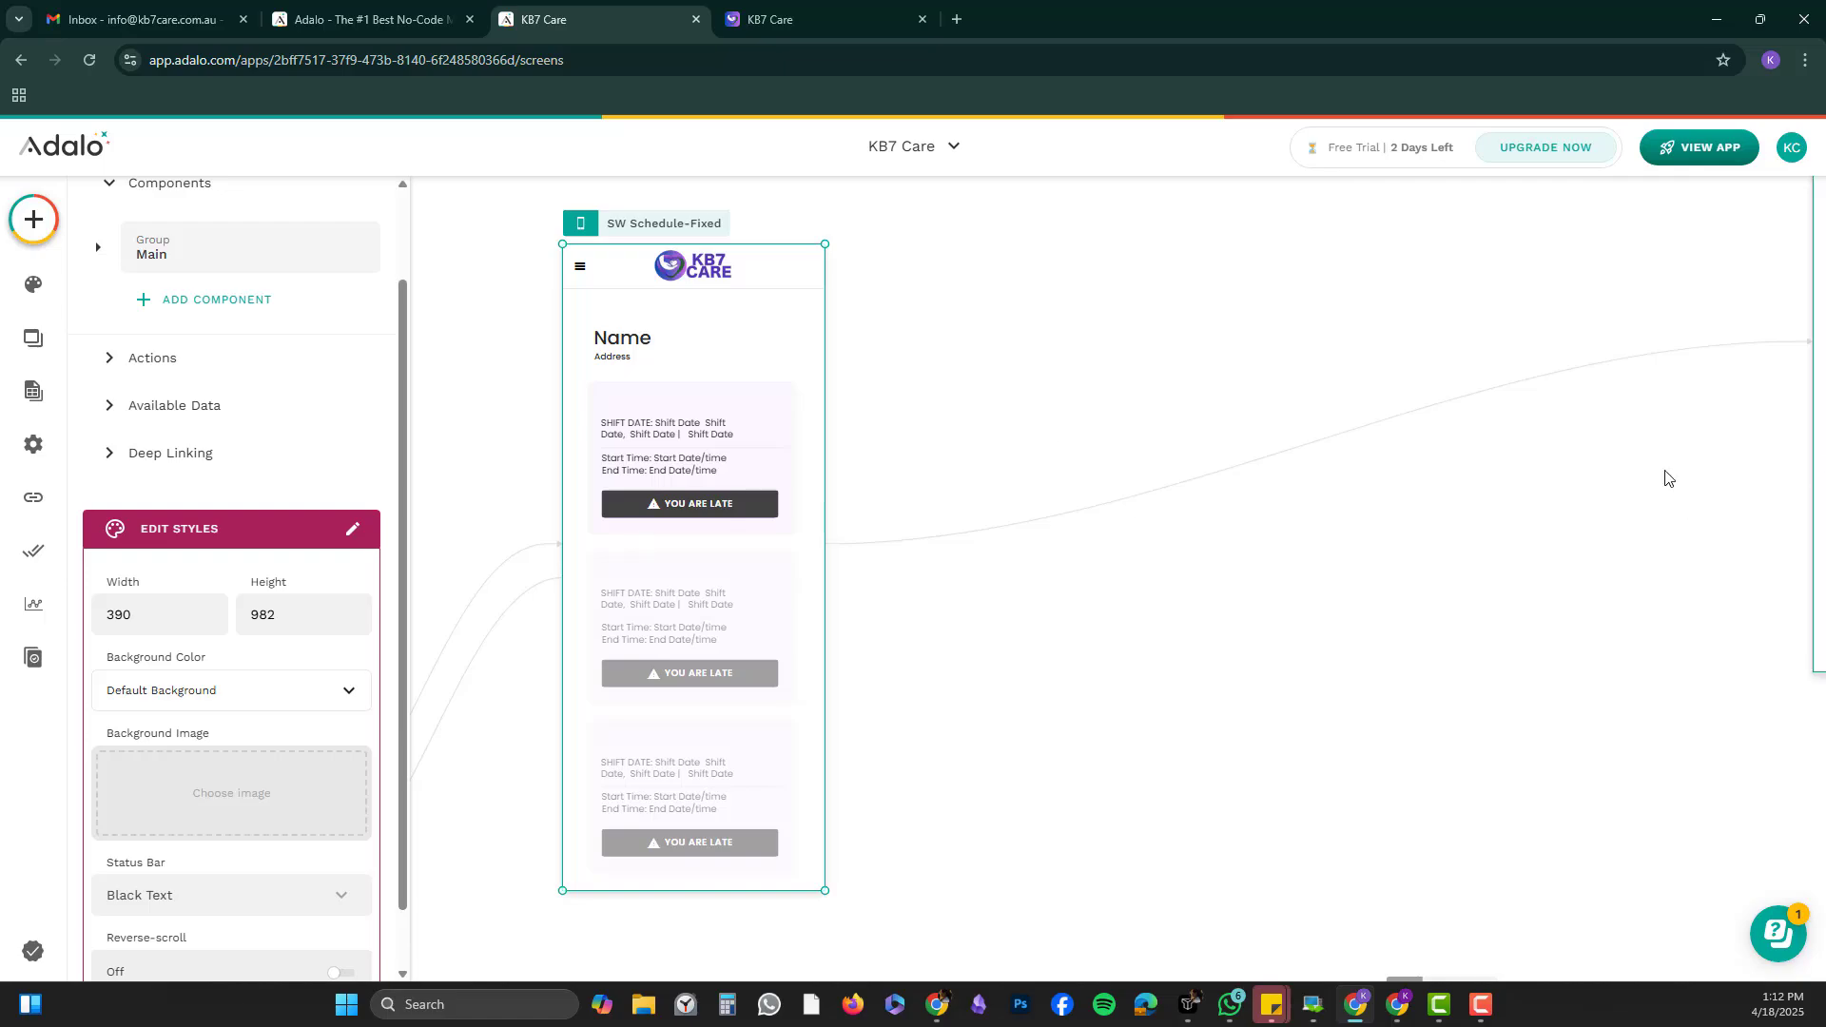
left_click(585, 227)
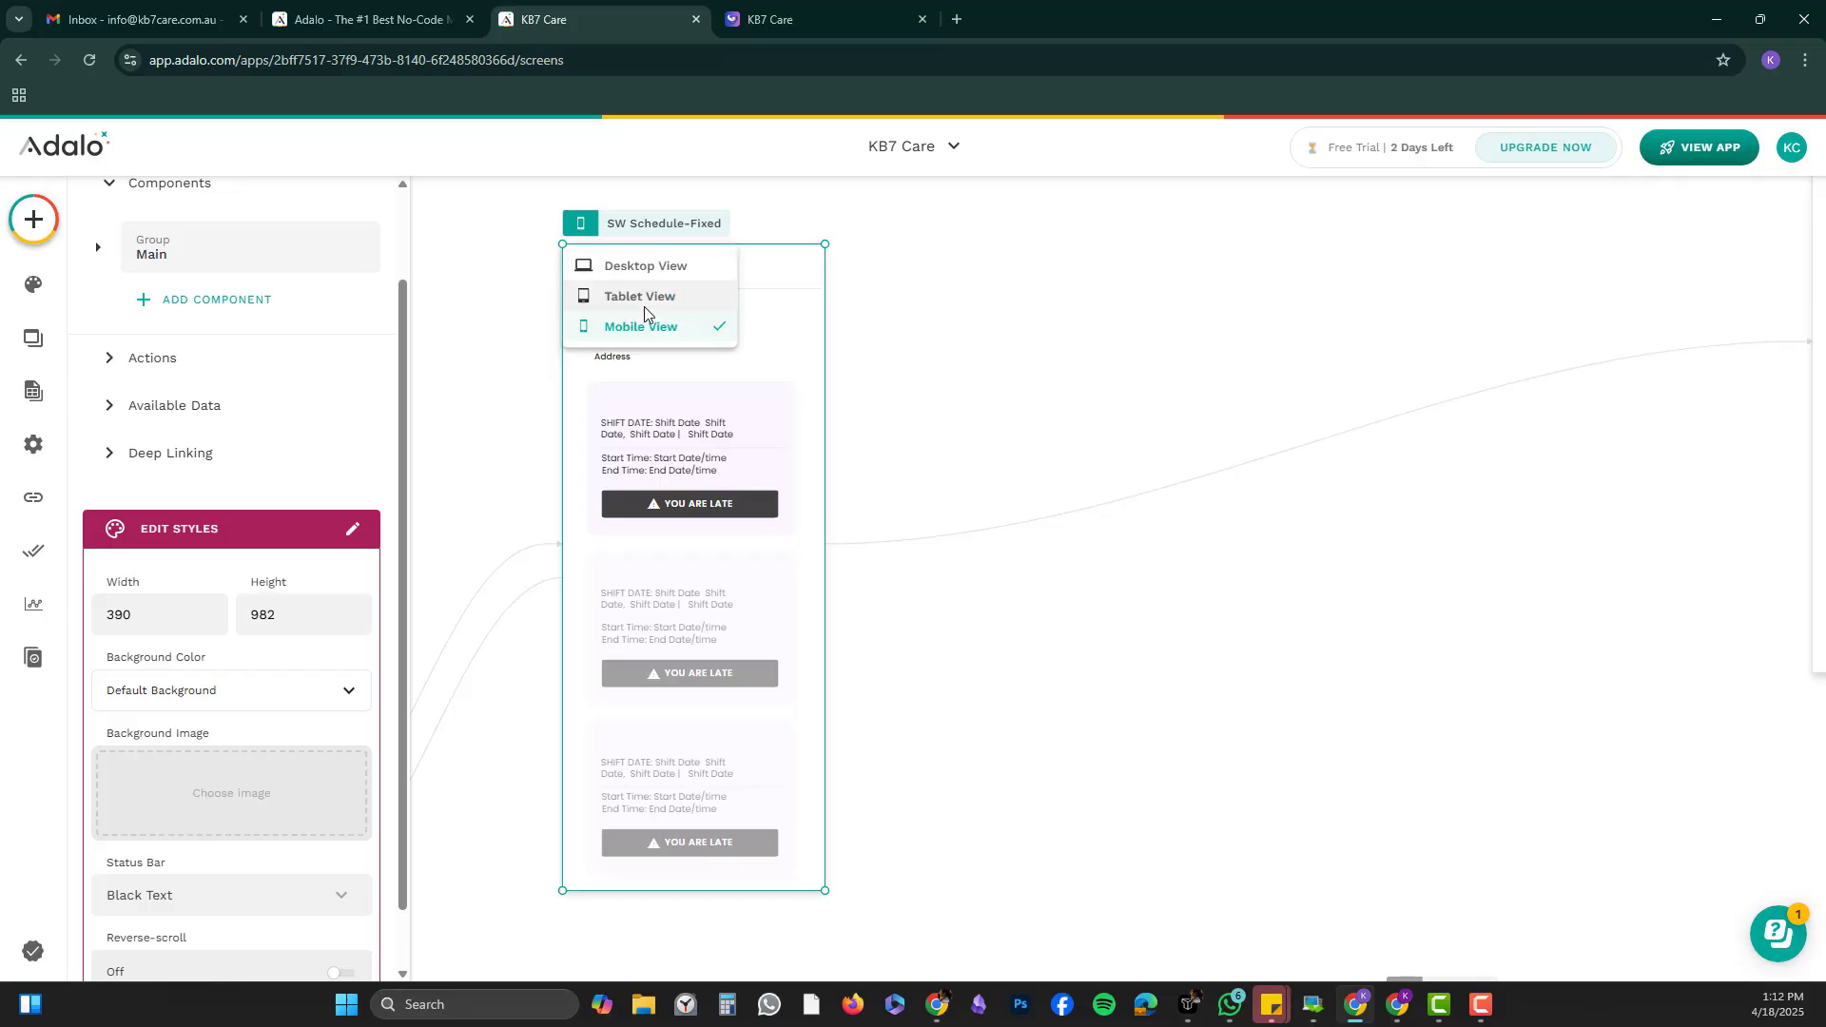
left_click(821, 338)
mouse_move(821, 338)
left_mouse_down()
mouse_move(873, 335)
mouse_move(802, 349)
mouse_move(850, 342)
left_mouse_up()
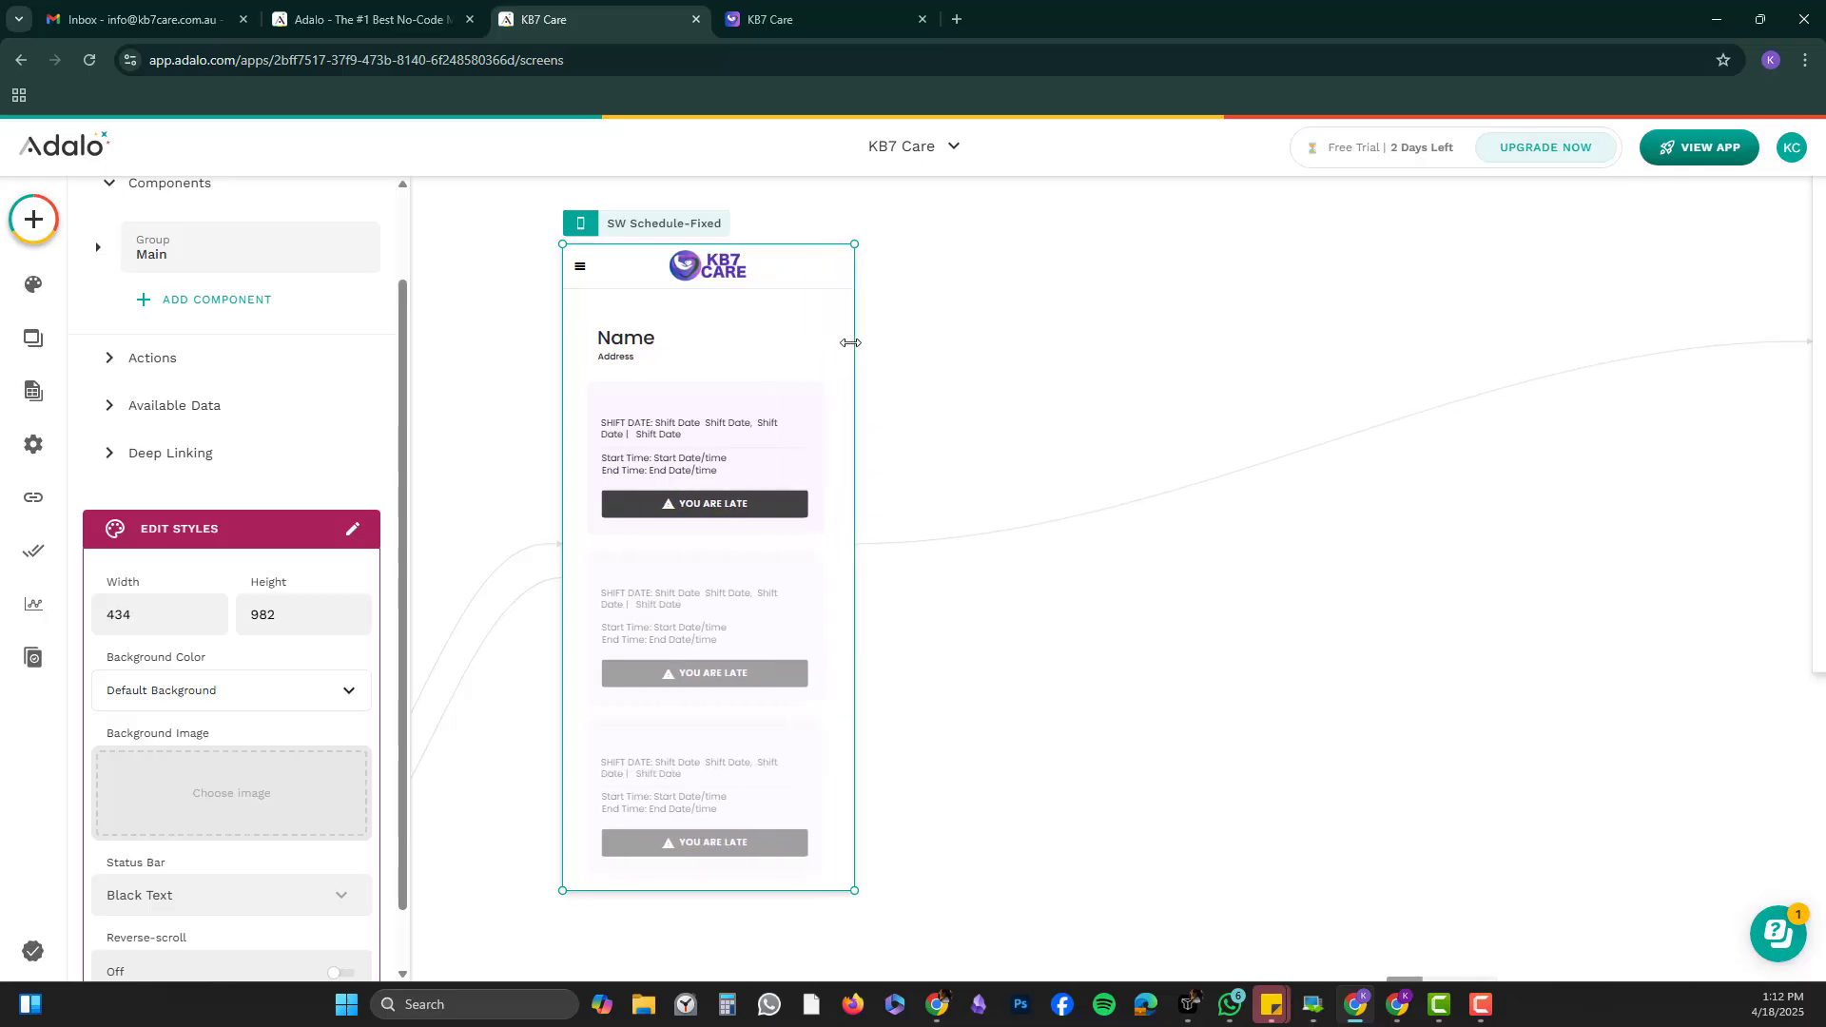
left_click(687, 415)
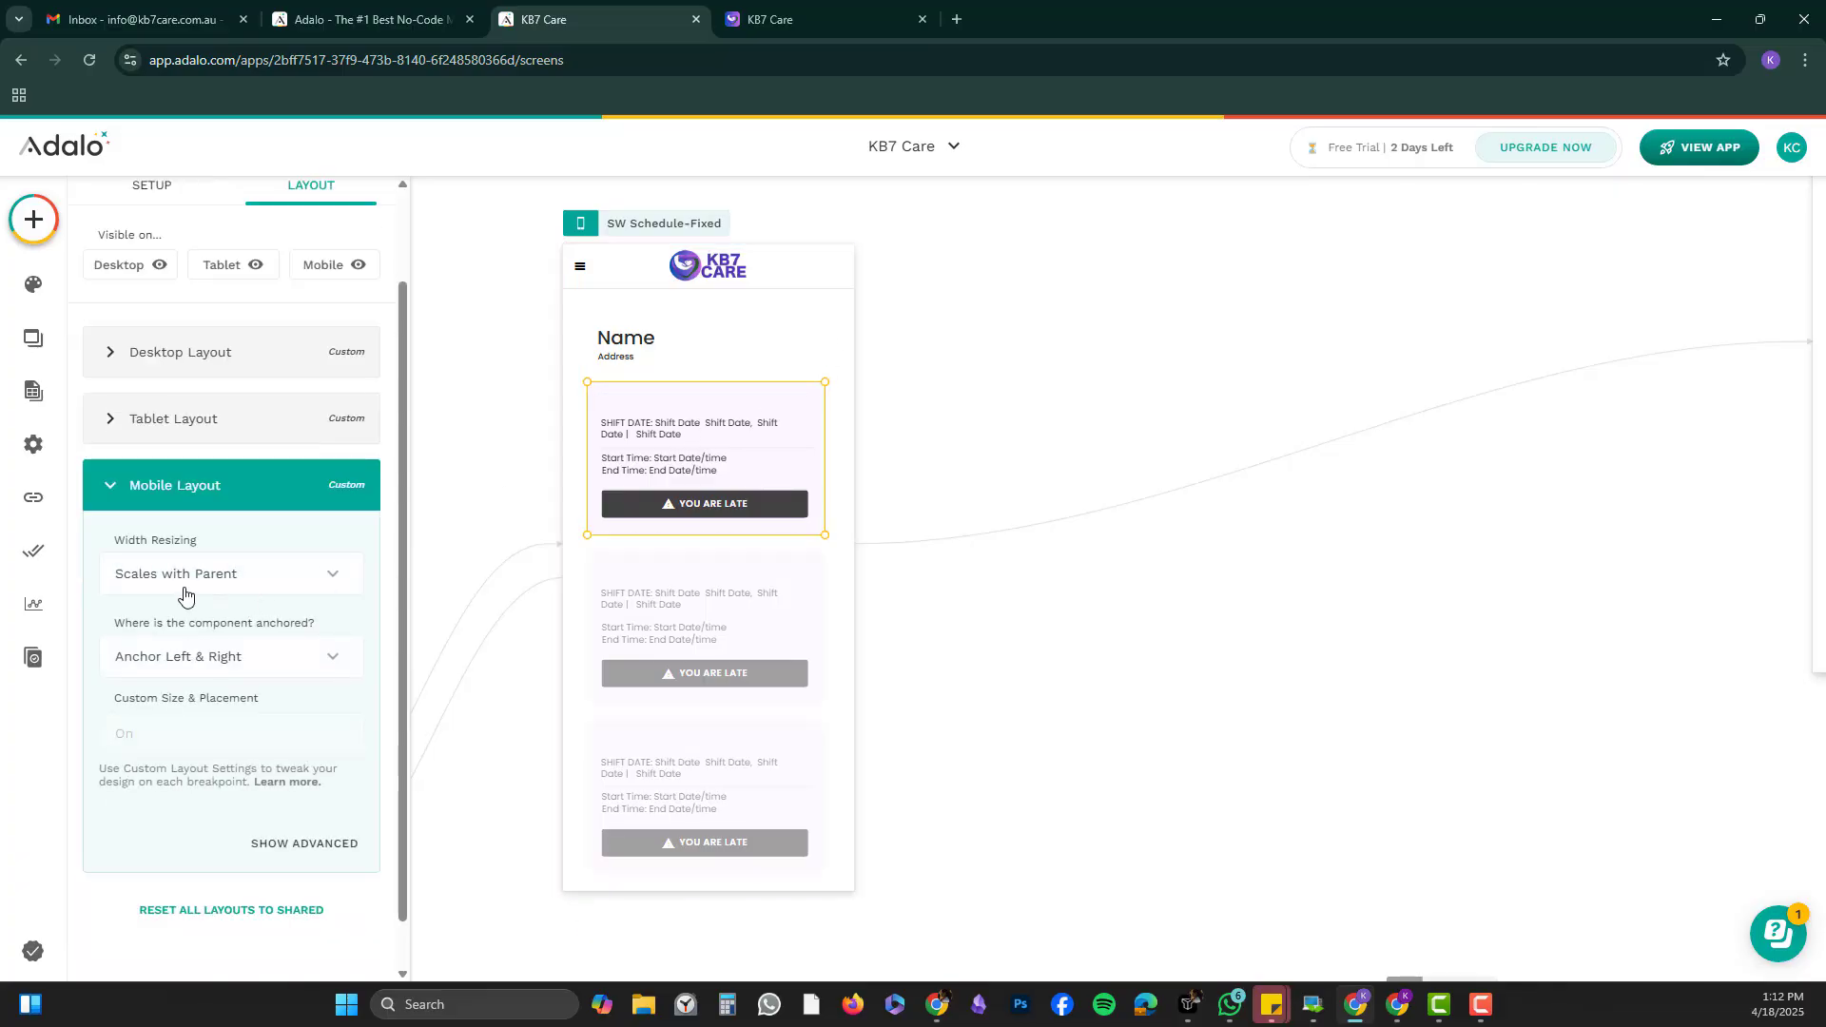
left_click(619, 471)
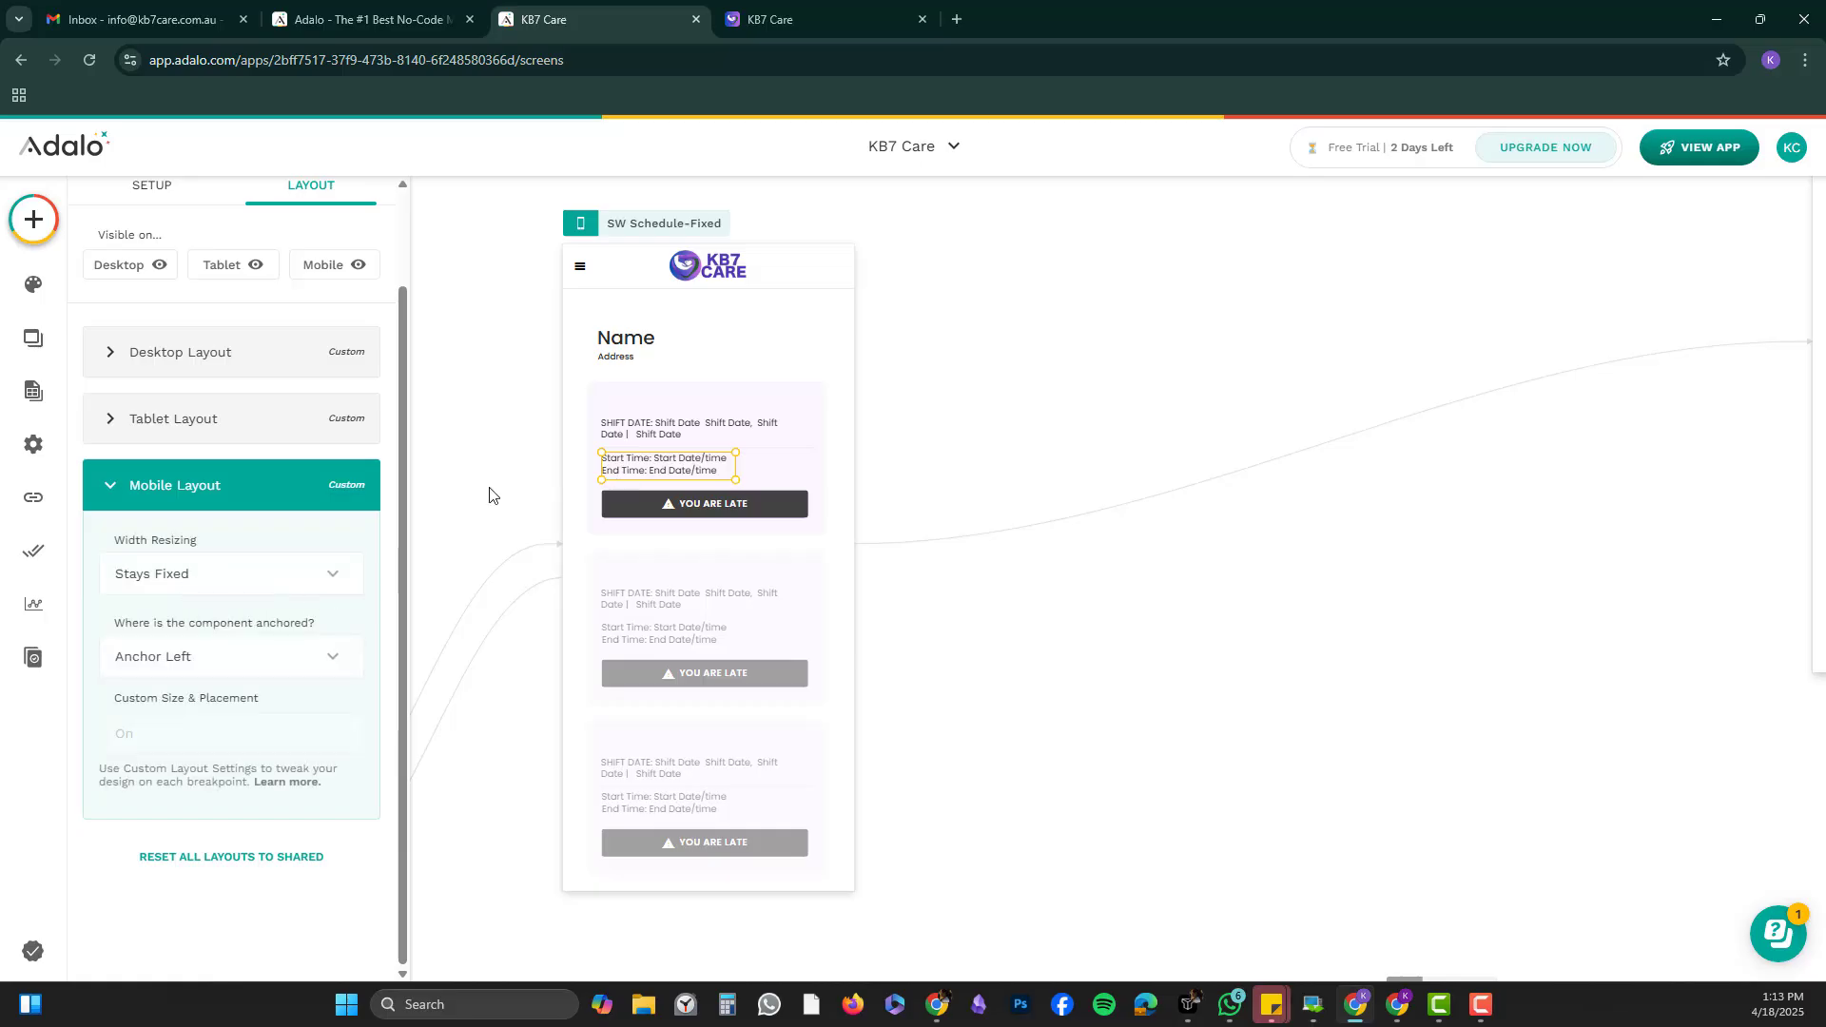
Widen the shift date text in the first mobile shift card slightly towards the card's right edge.
left_click(581, 225)
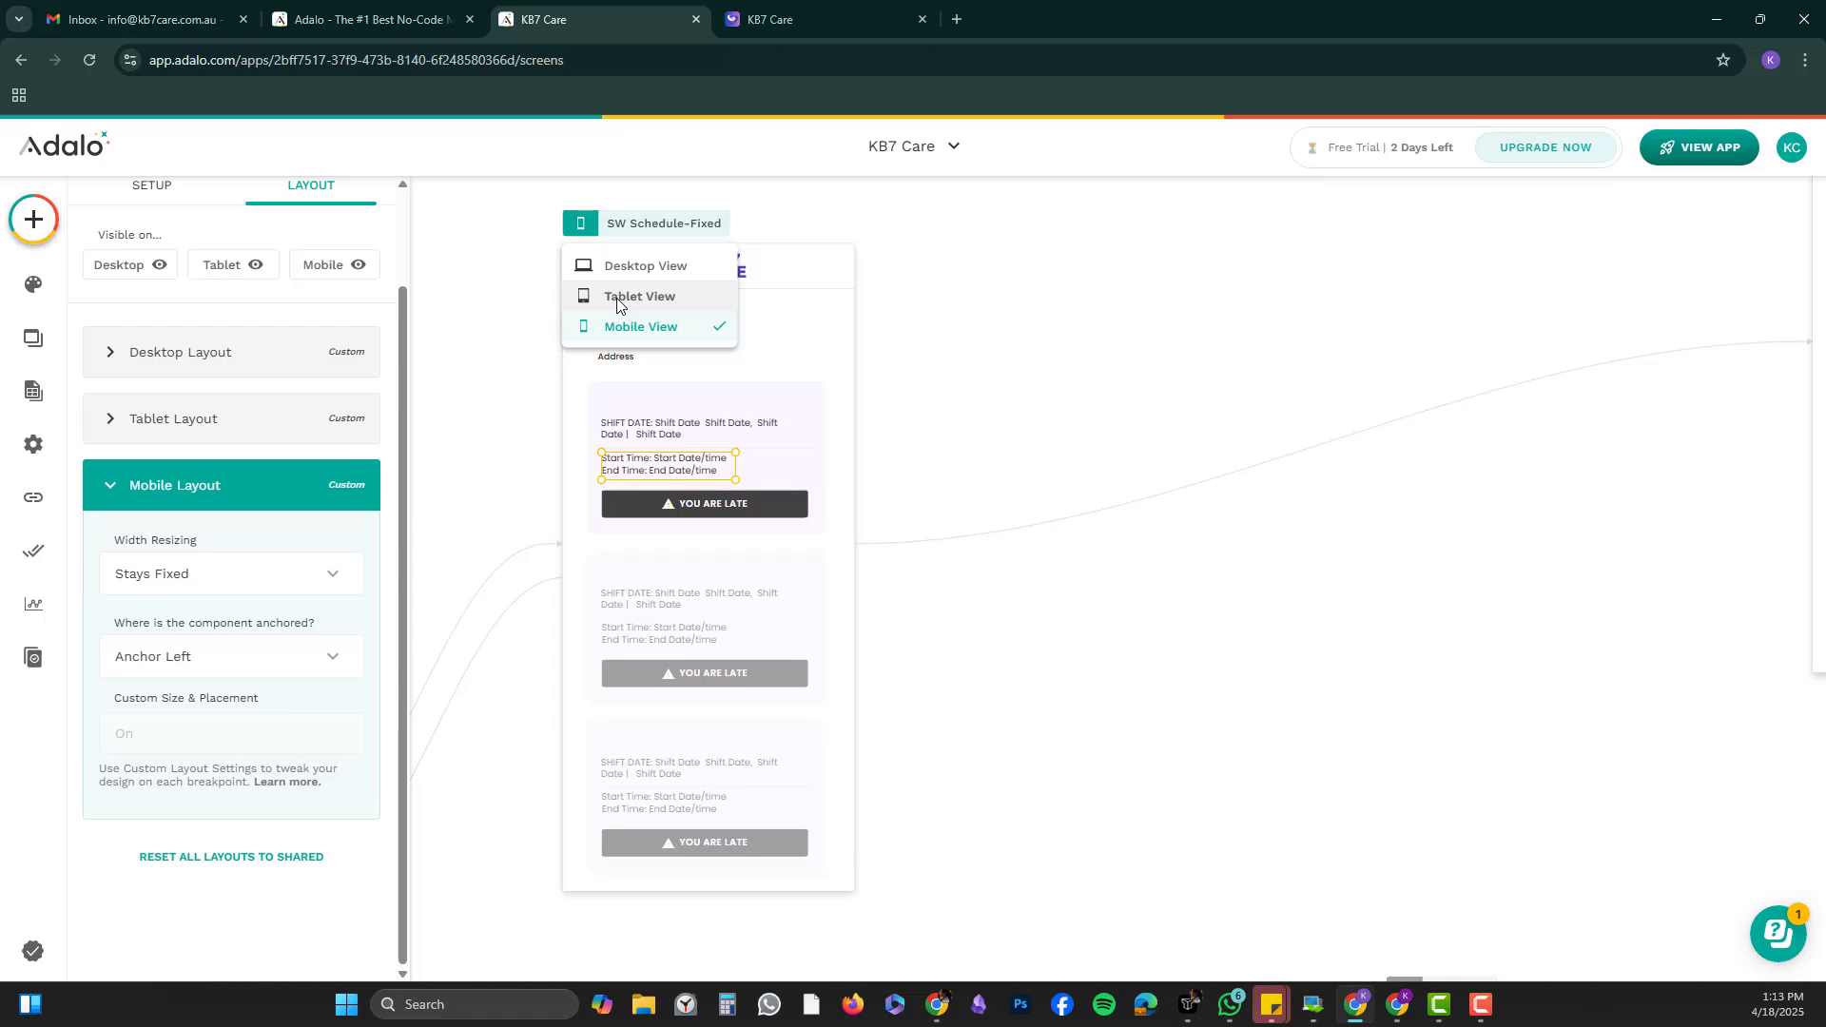
left_click(789, 426)
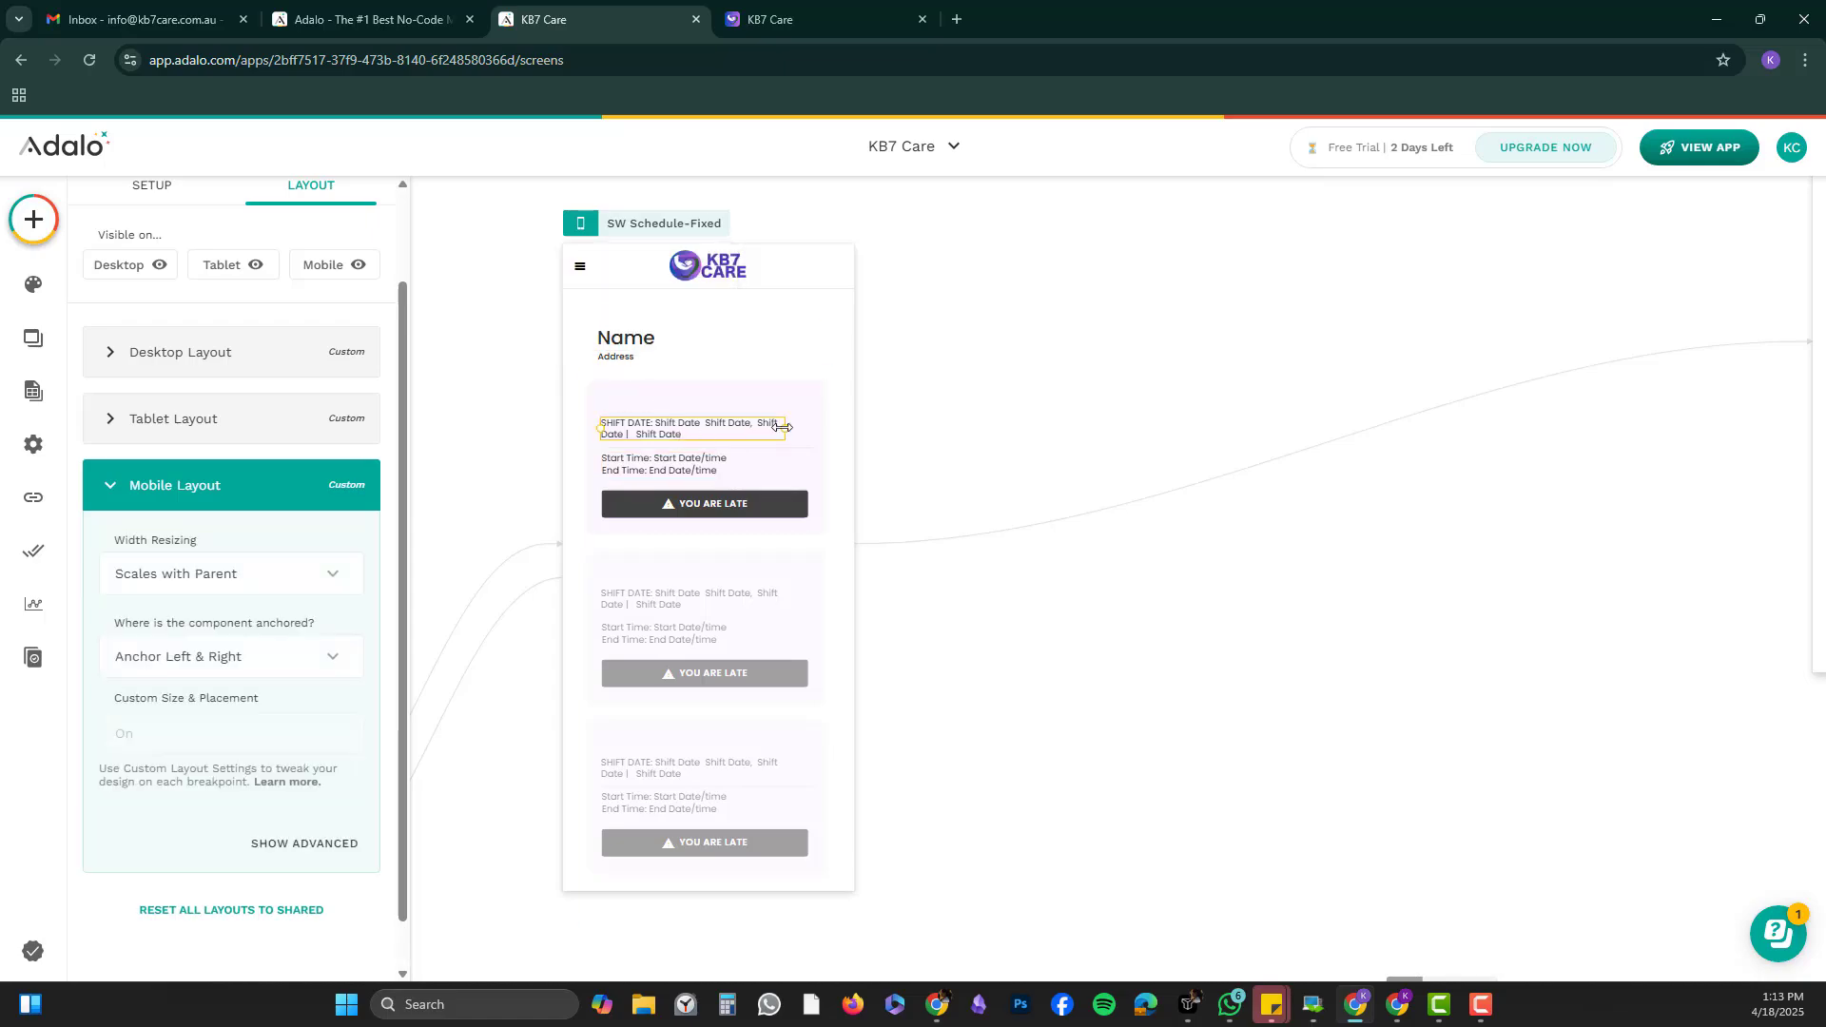
left_click_drag(803, 427, 816, 426)
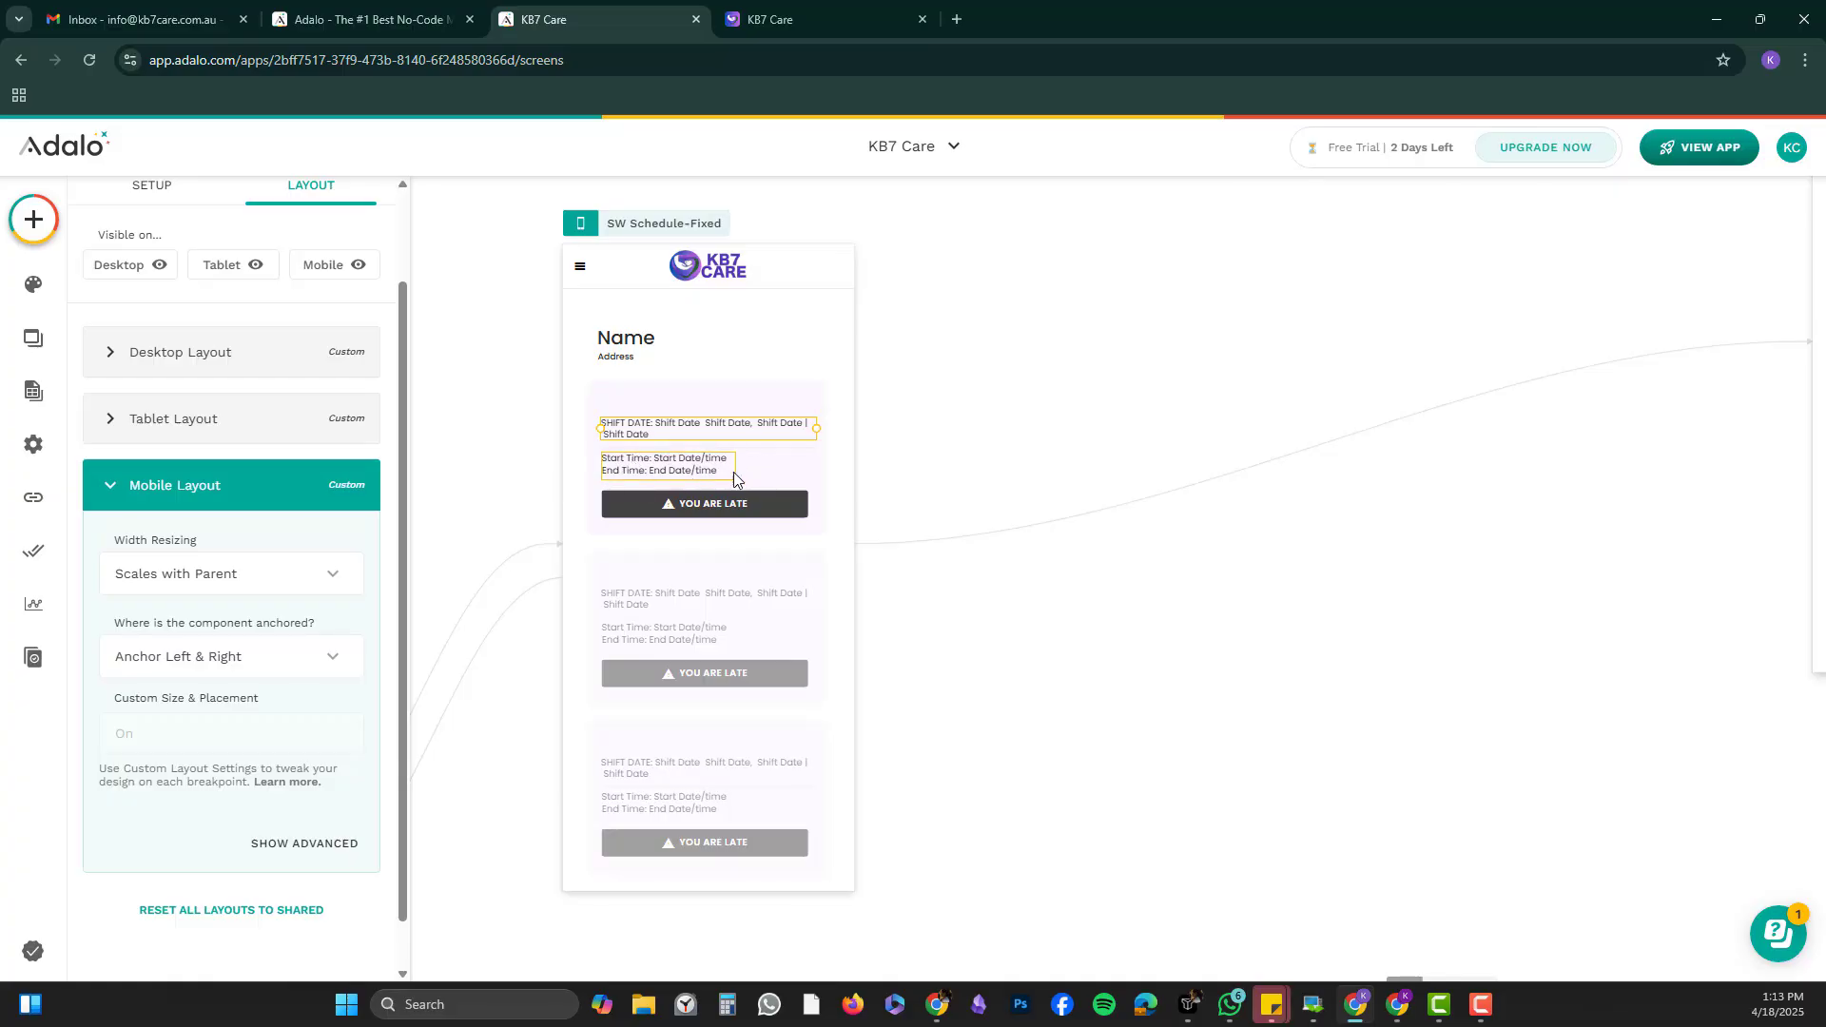
Switch the SW Schedule-Fixed screen to Tablet View, and inspect the tablet layout of the first card's start and end time texts.
left_click(583, 228)
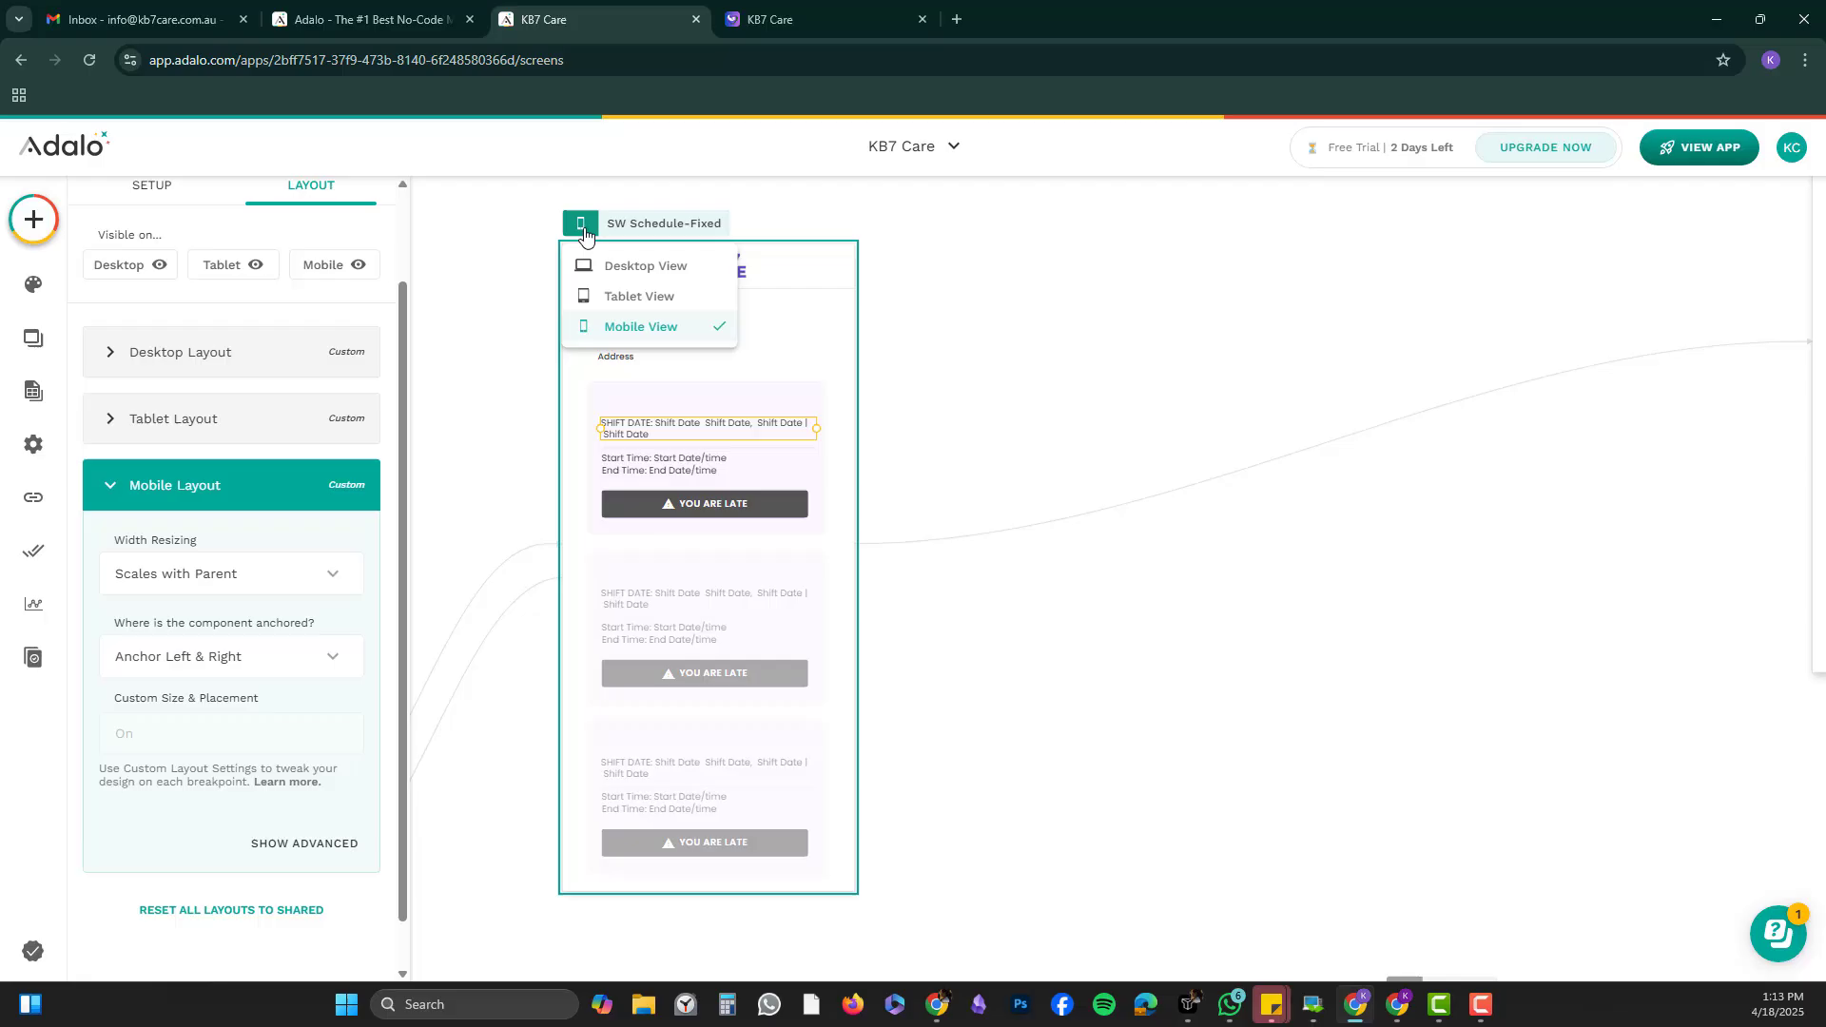
left_click(628, 296)
left_click(836, 380)
left_click(771, 373)
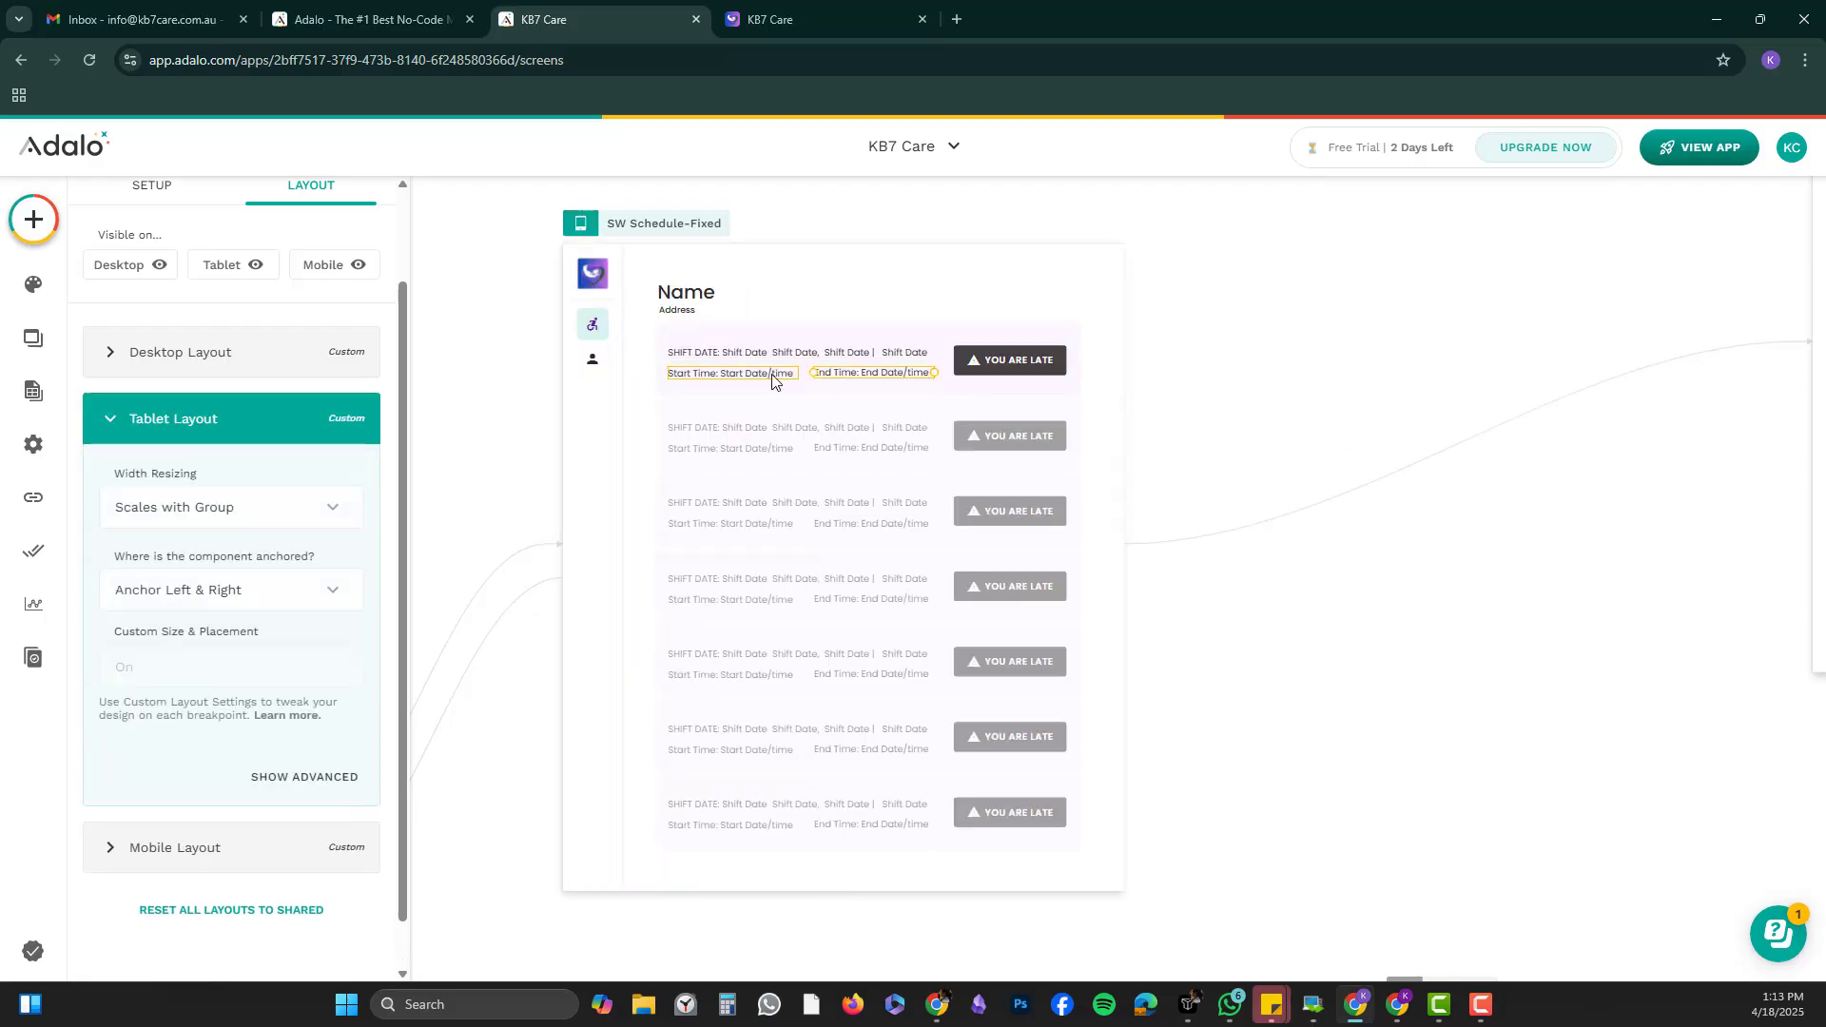
left_click(829, 375)
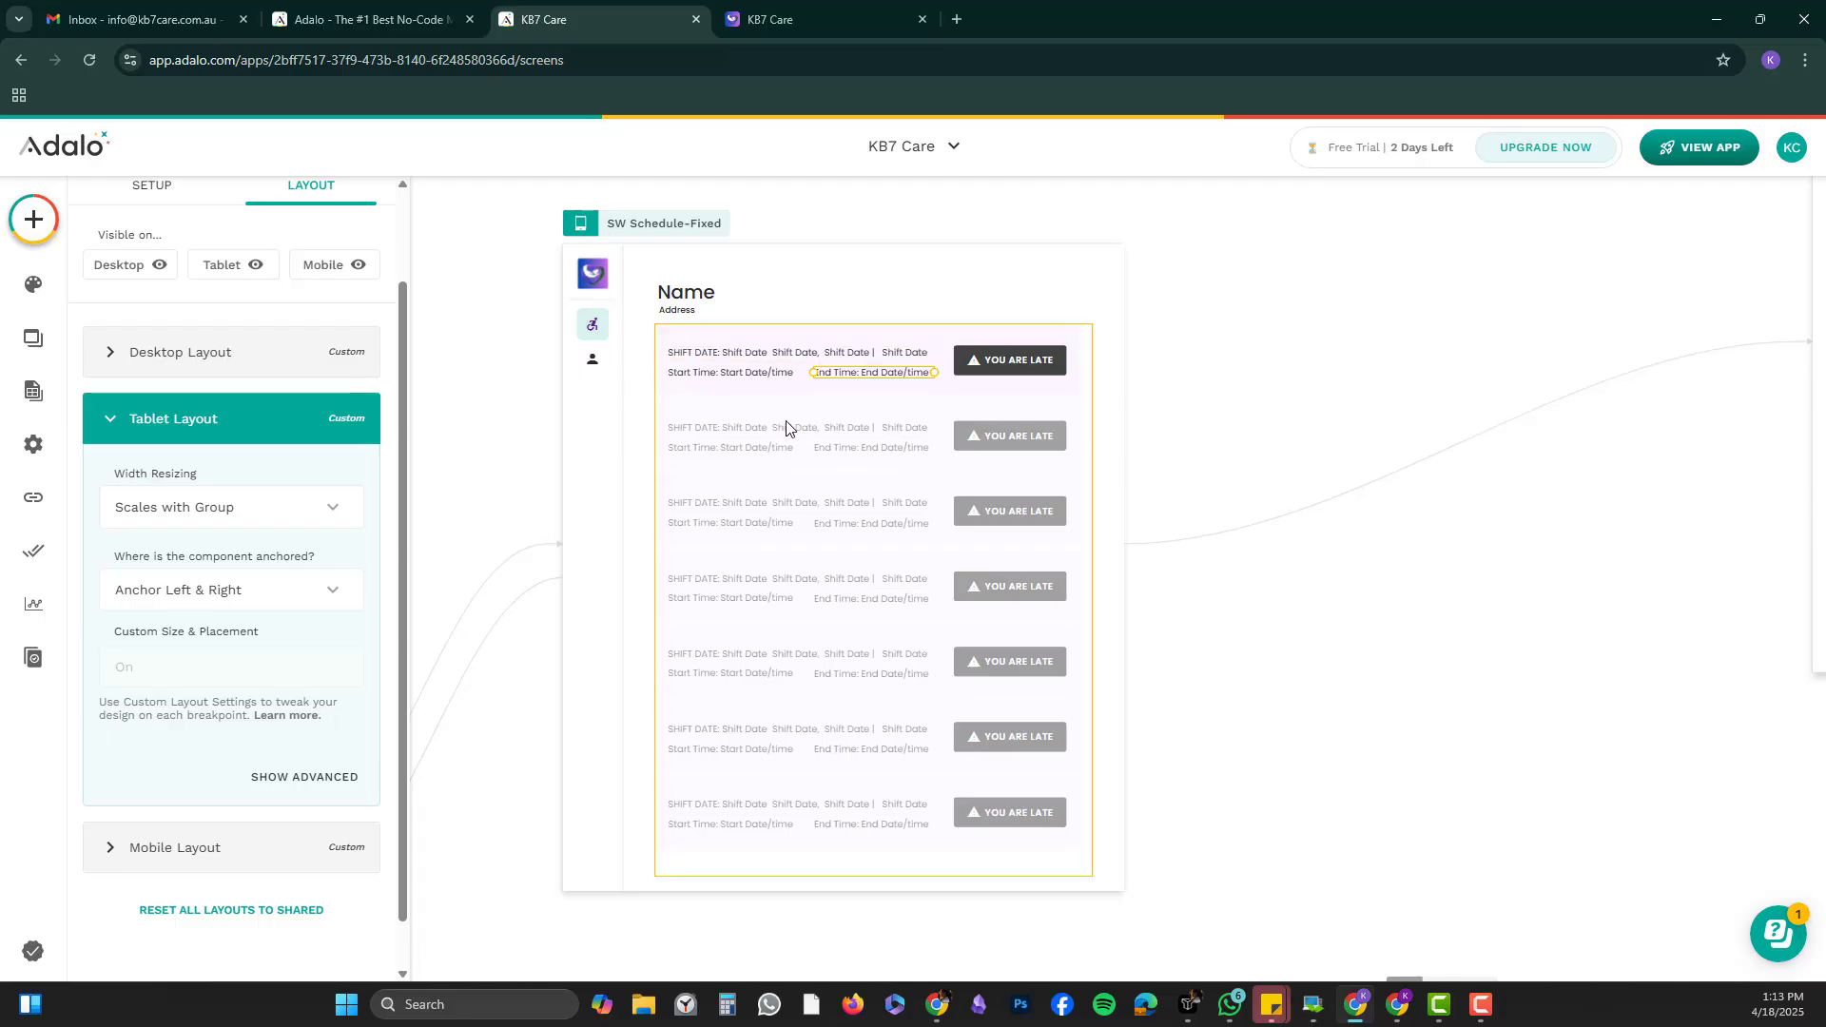
Widen the tablet screen slightly to test the roster list's scaling, and select the first shift card's shape.
left_click(704, 223)
left_click_drag(1122, 438, 1181, 439)
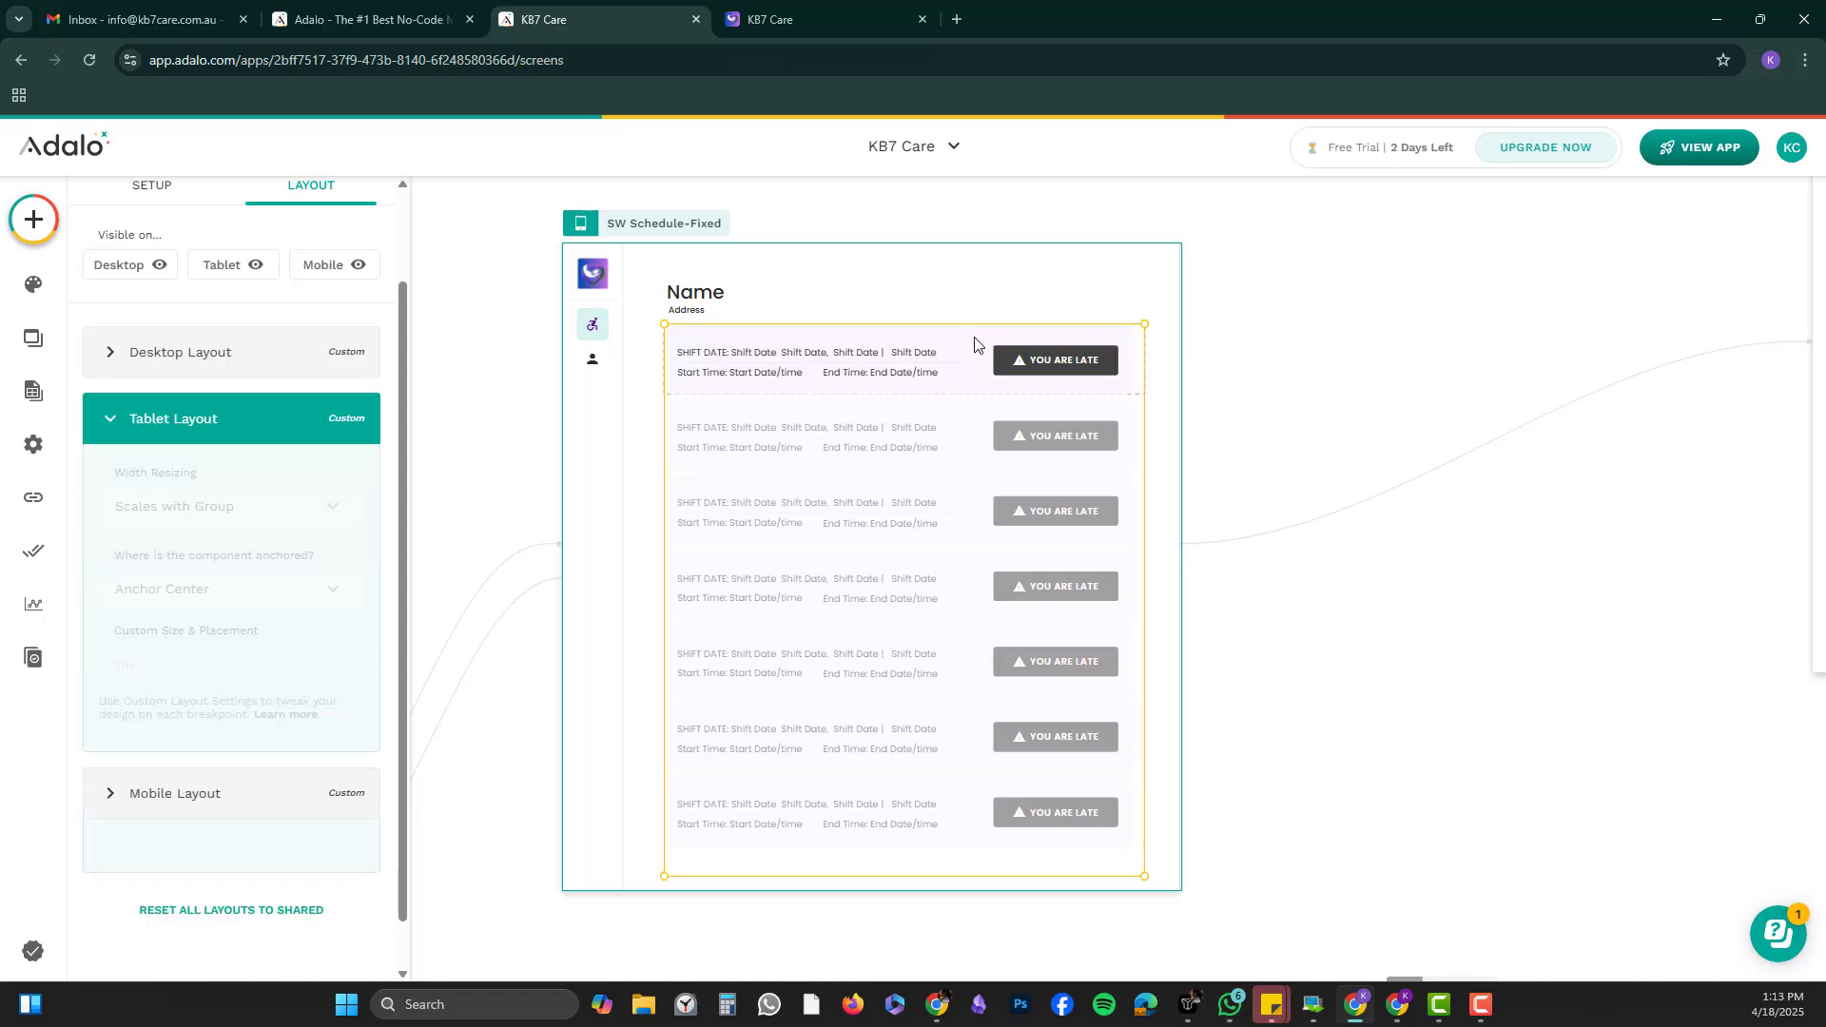
left_click(979, 344)
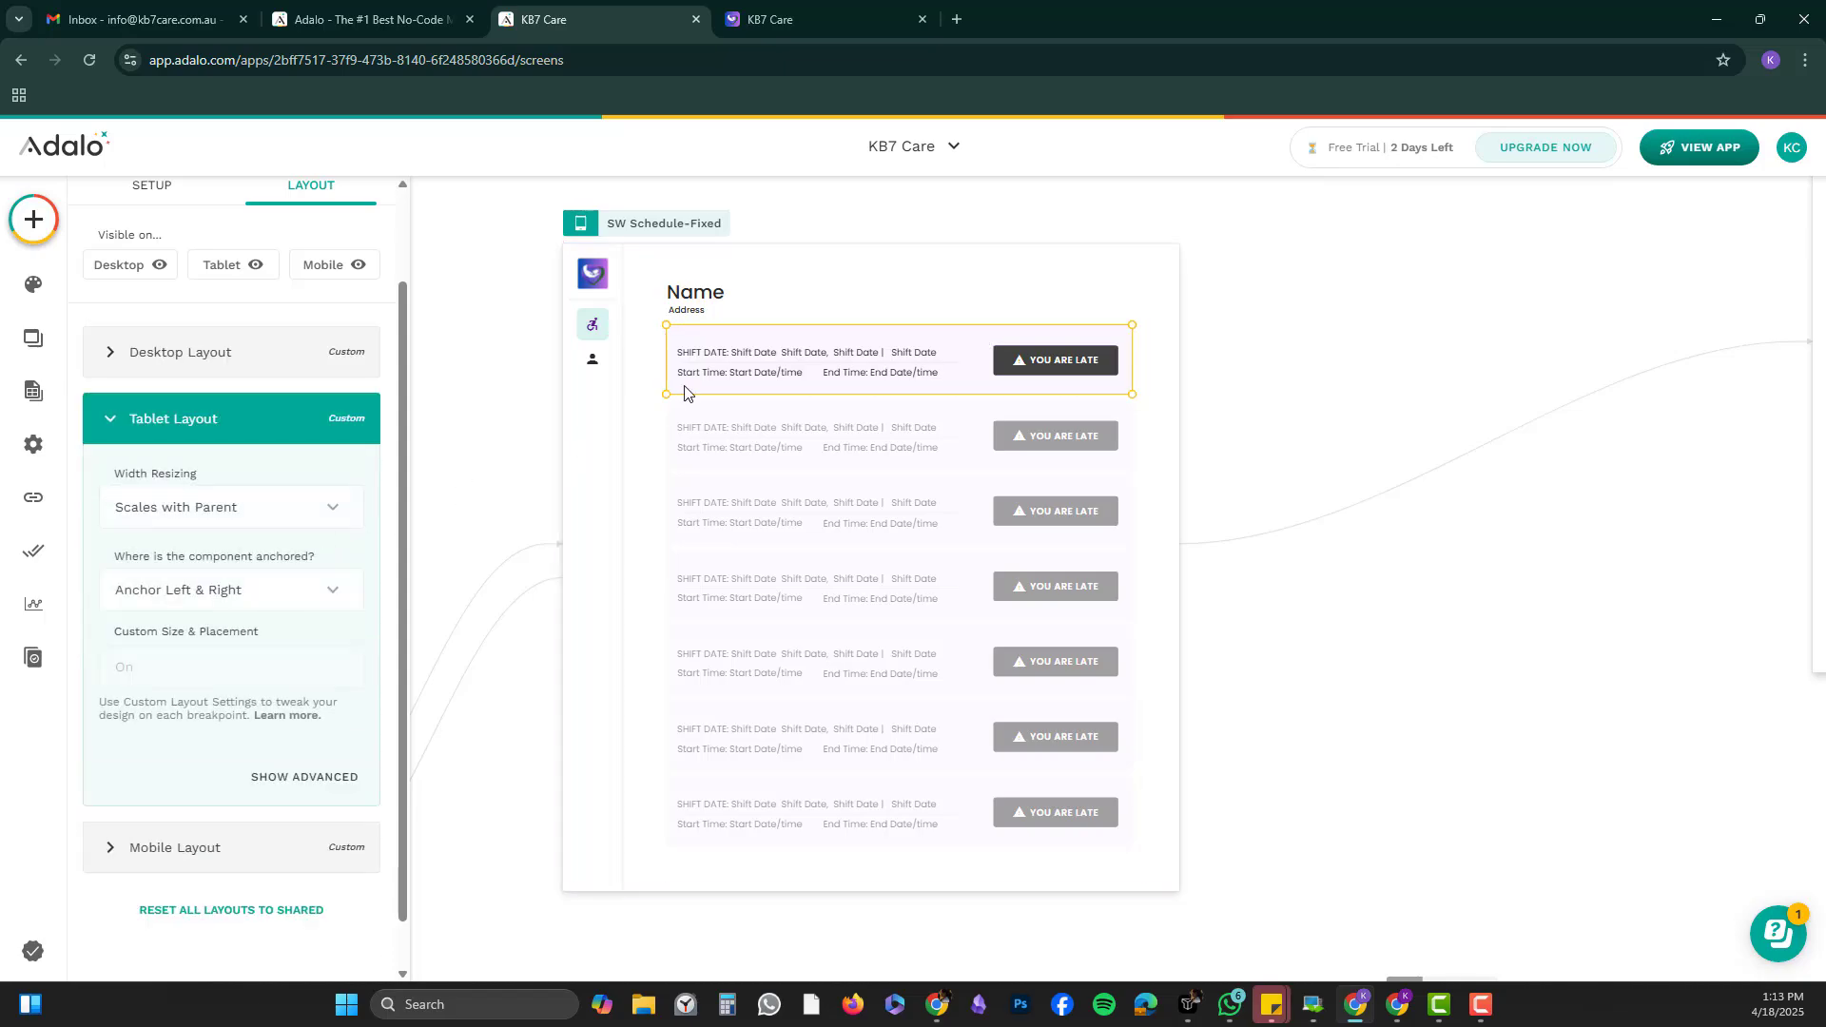
Compare the first shift card shape's width resizing and anchor settings across the desktop, tablet and mobile layouts.
left_click(116, 434)
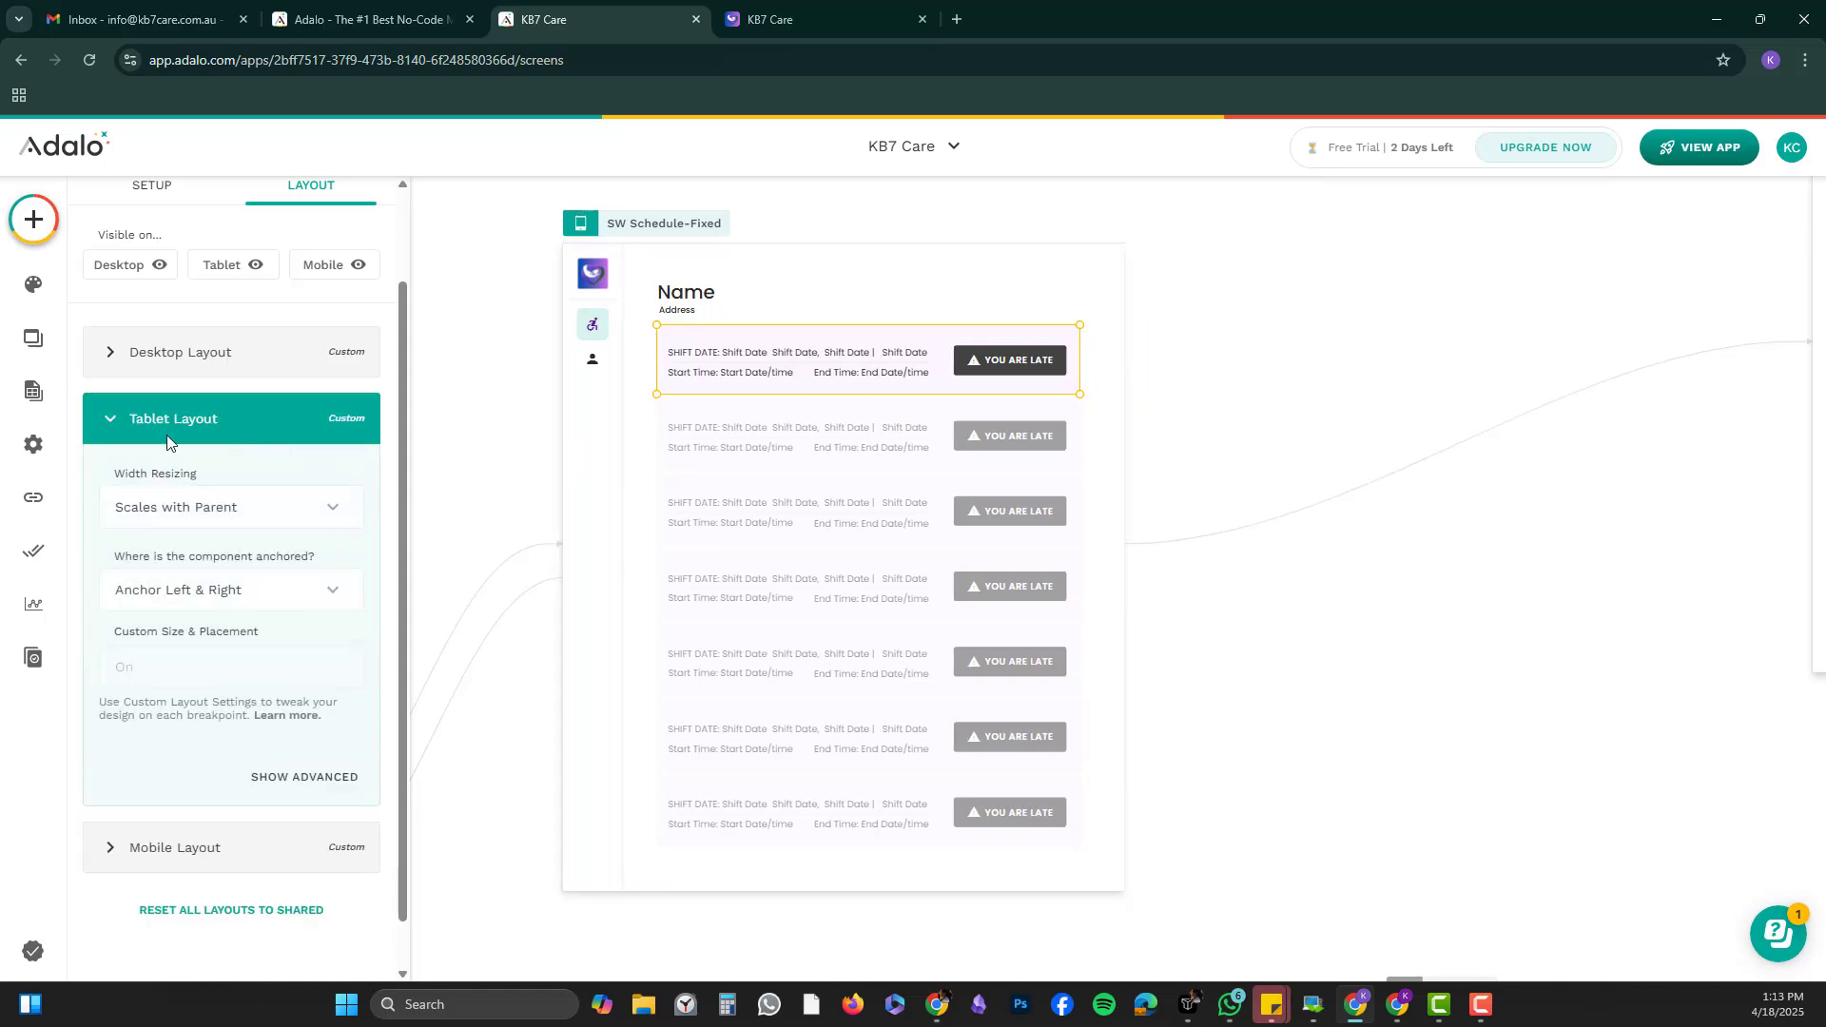
left_click(107, 356)
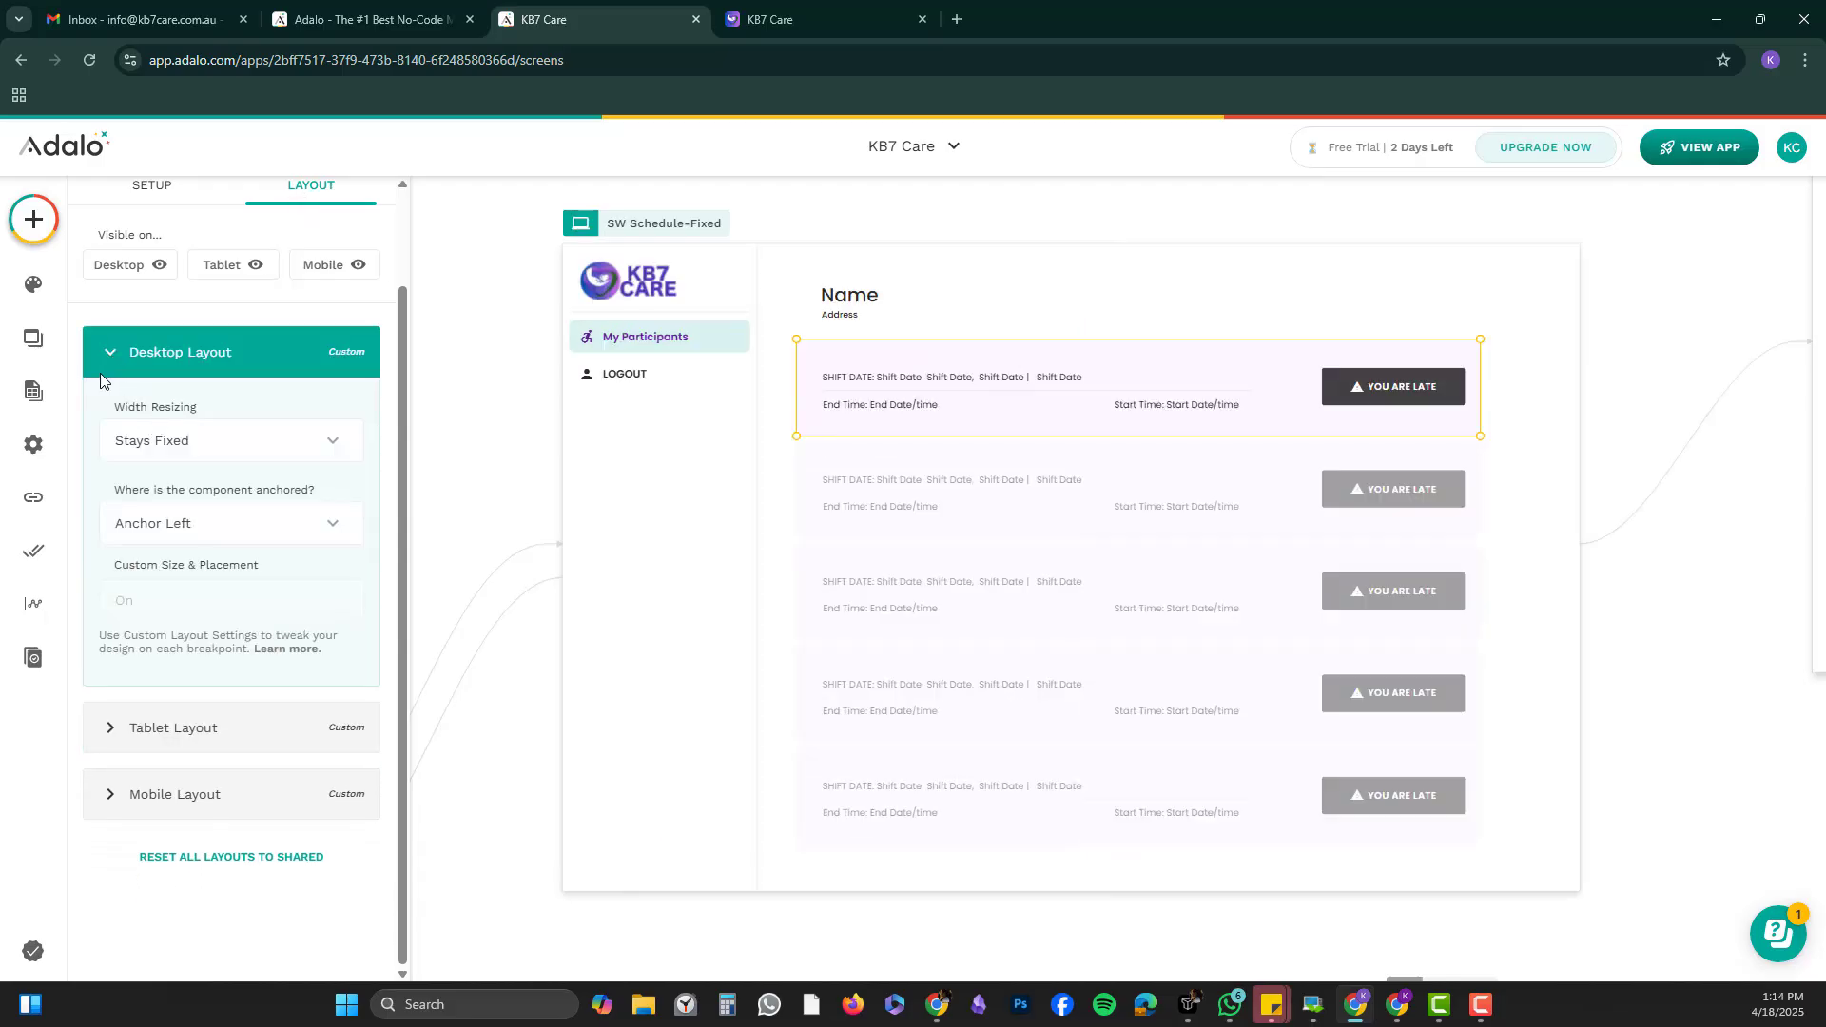
left_click(198, 741)
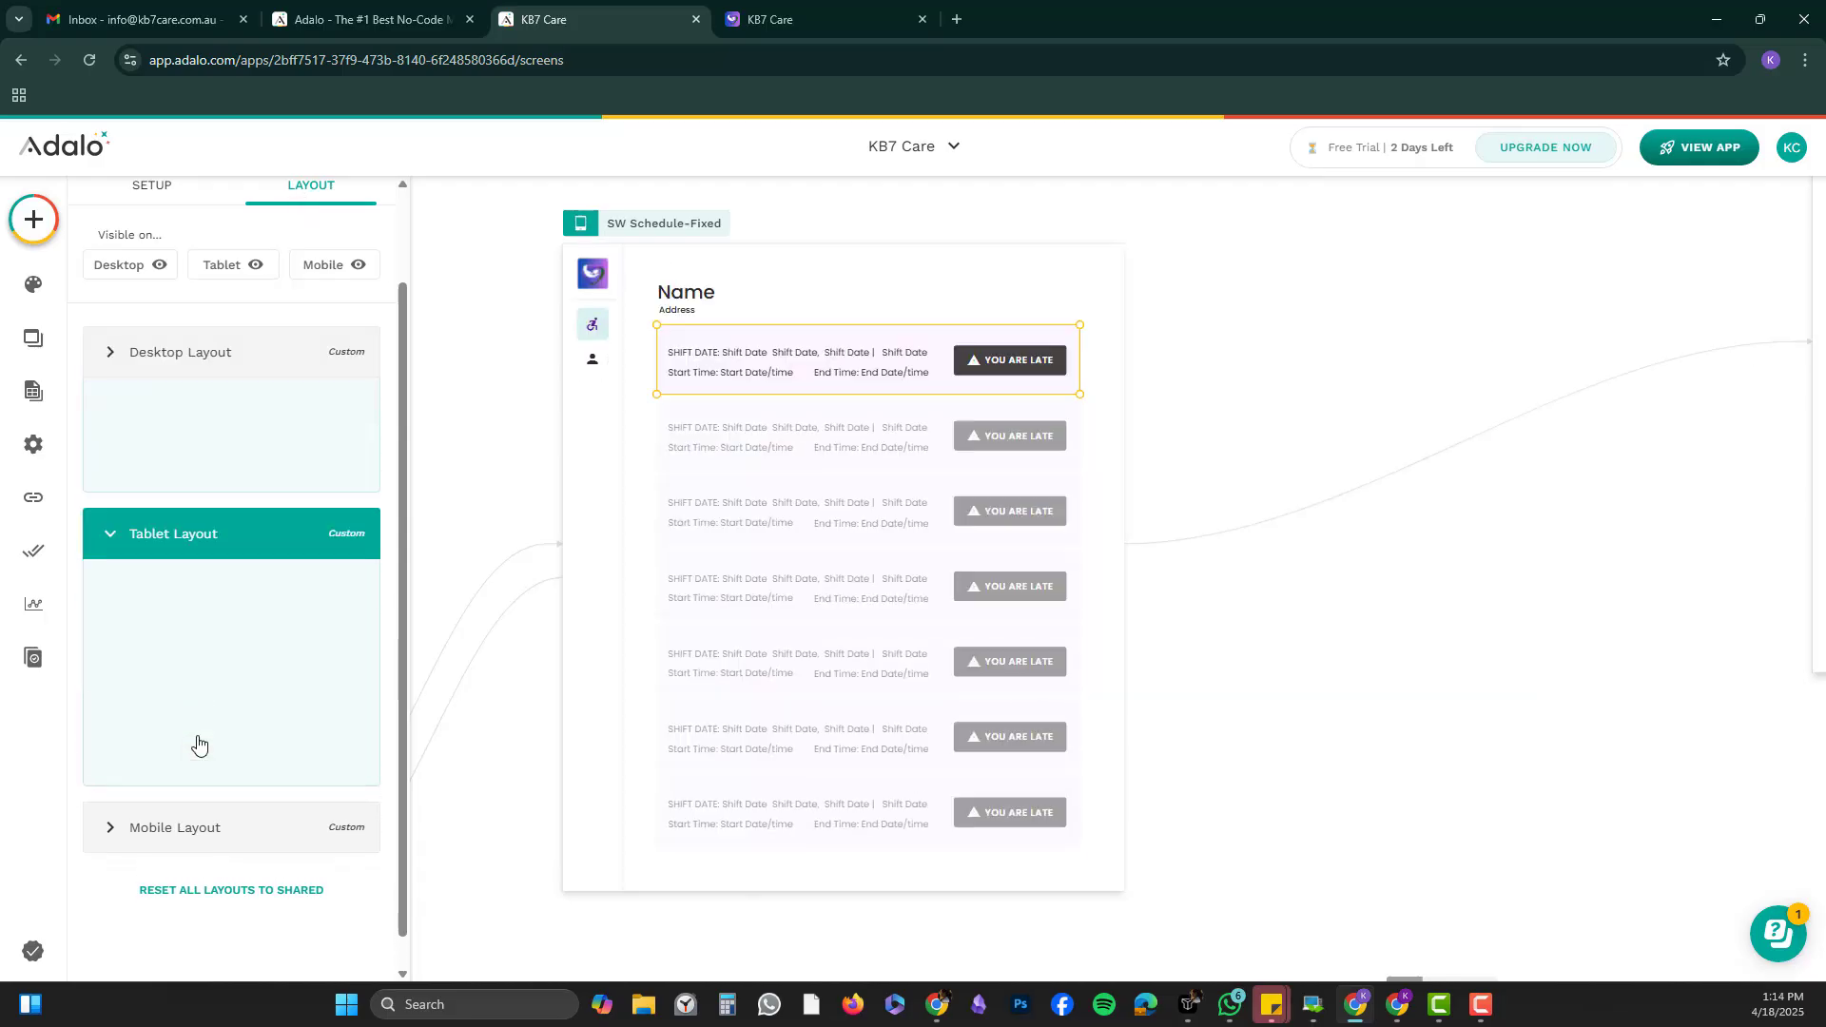
left_click(198, 845)
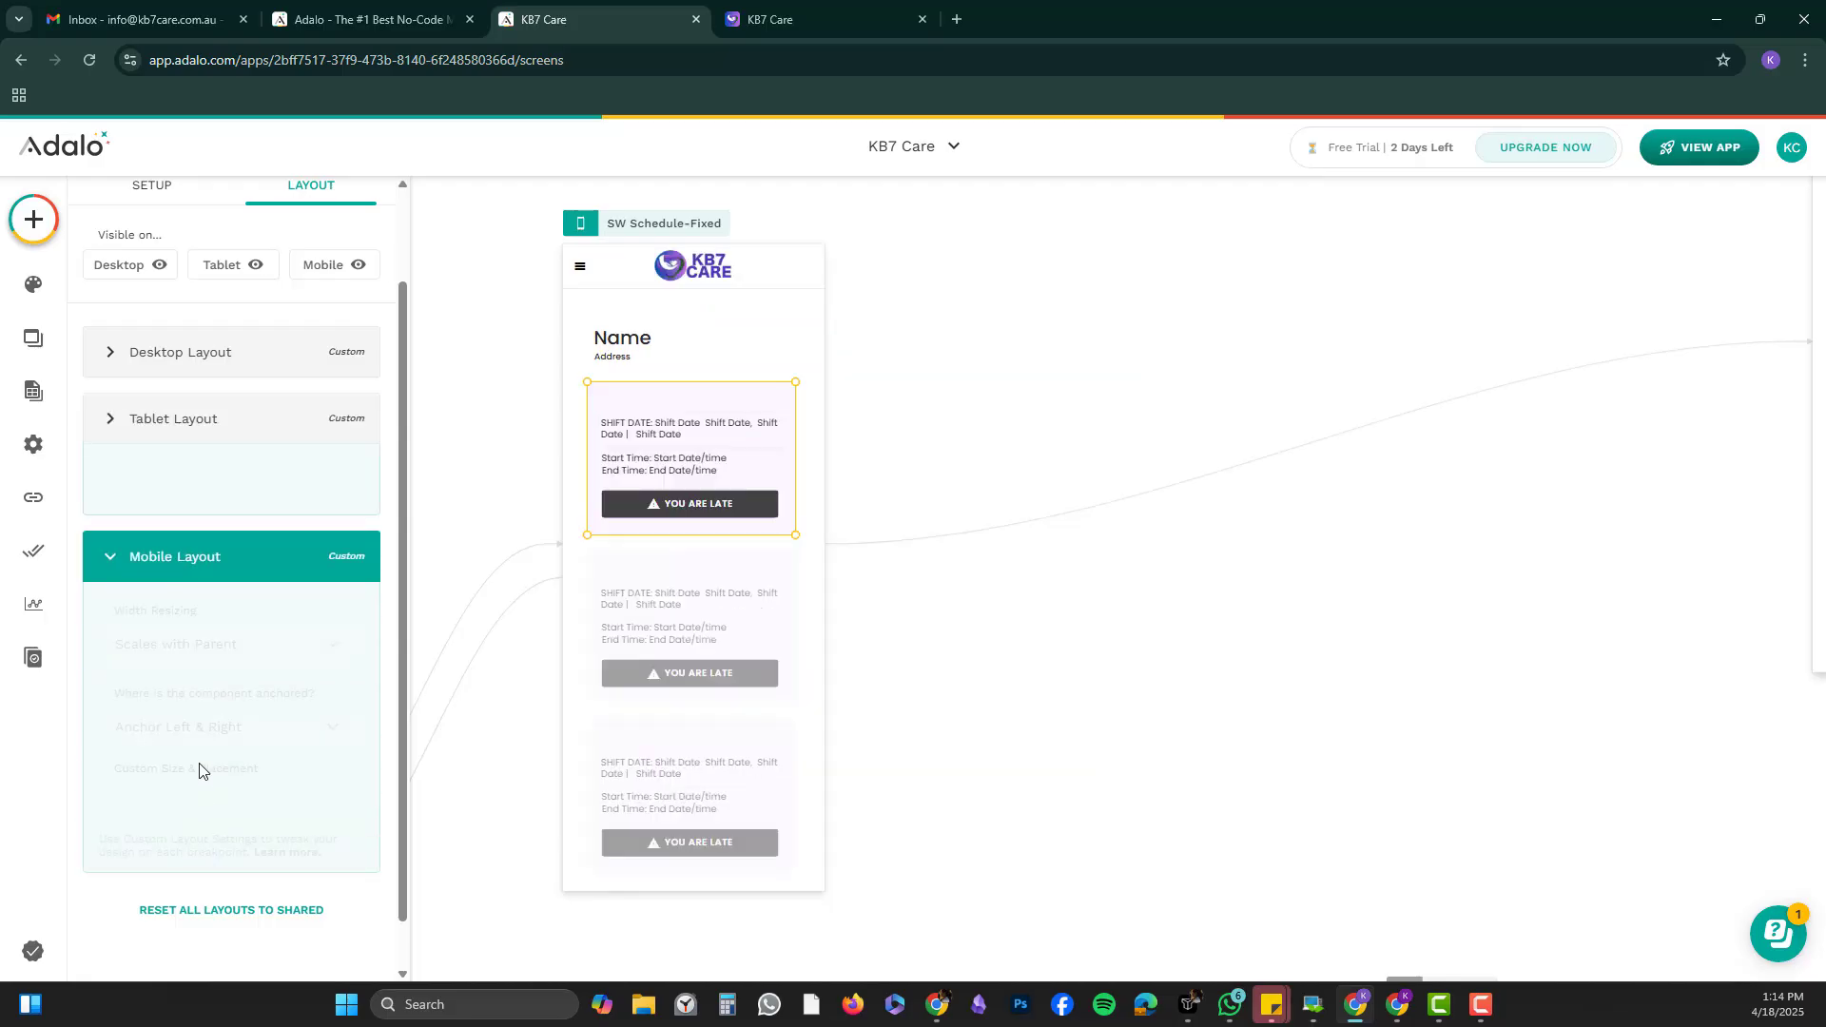
left_click(160, 423)
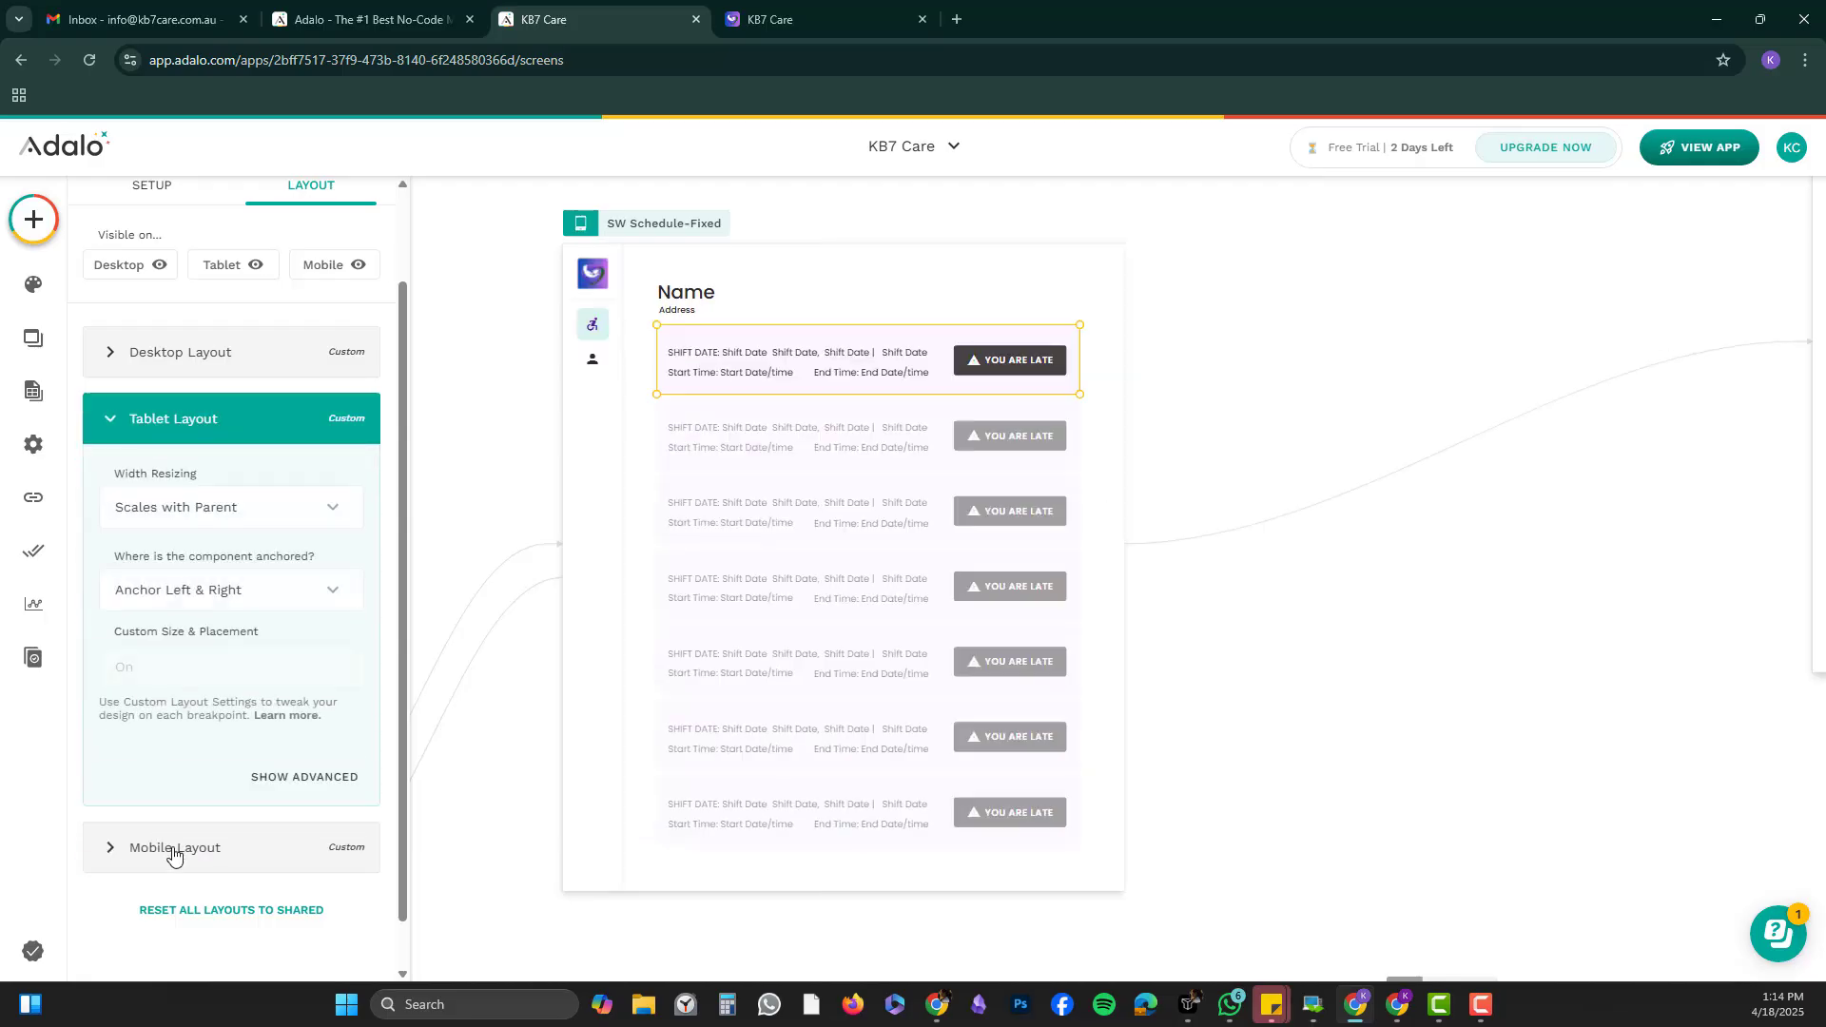
left_click(174, 849)
left_click(168, 427)
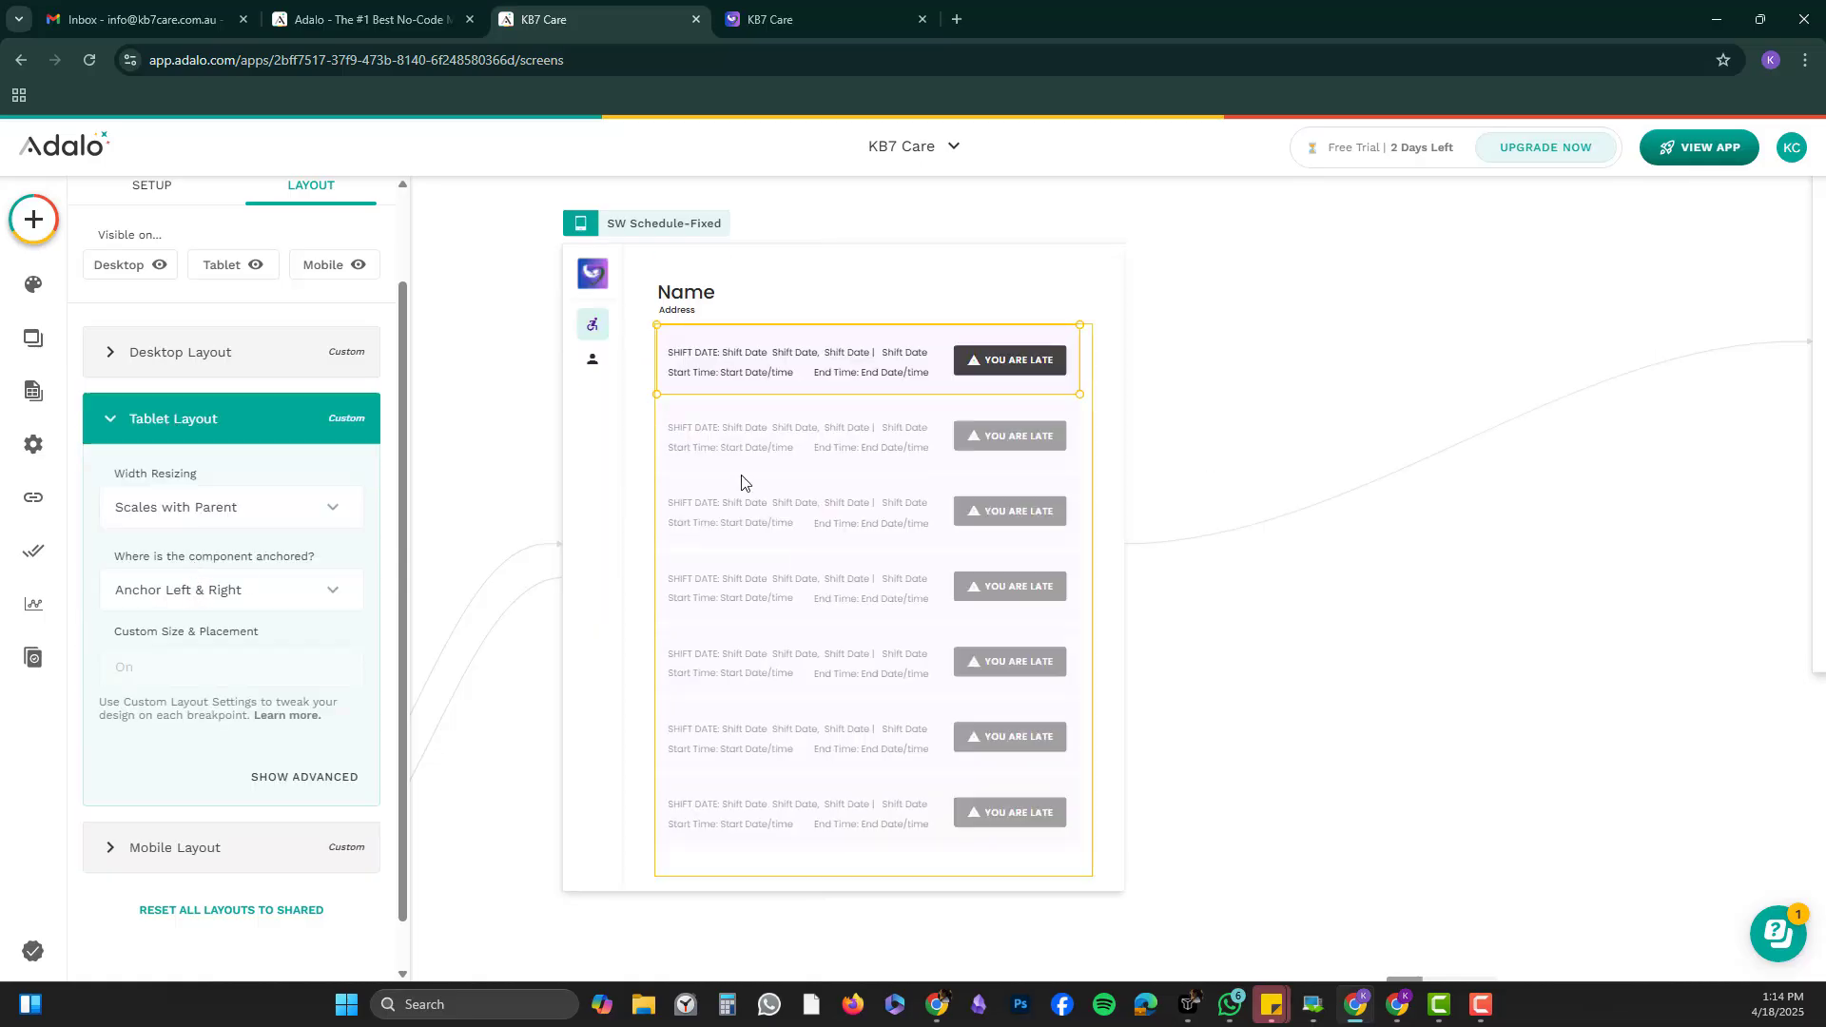
Set the first shift card shape's tablet anchor to Anchor Center, and select the screen for a width test.
left_click(693, 224)
left_click(742, 340)
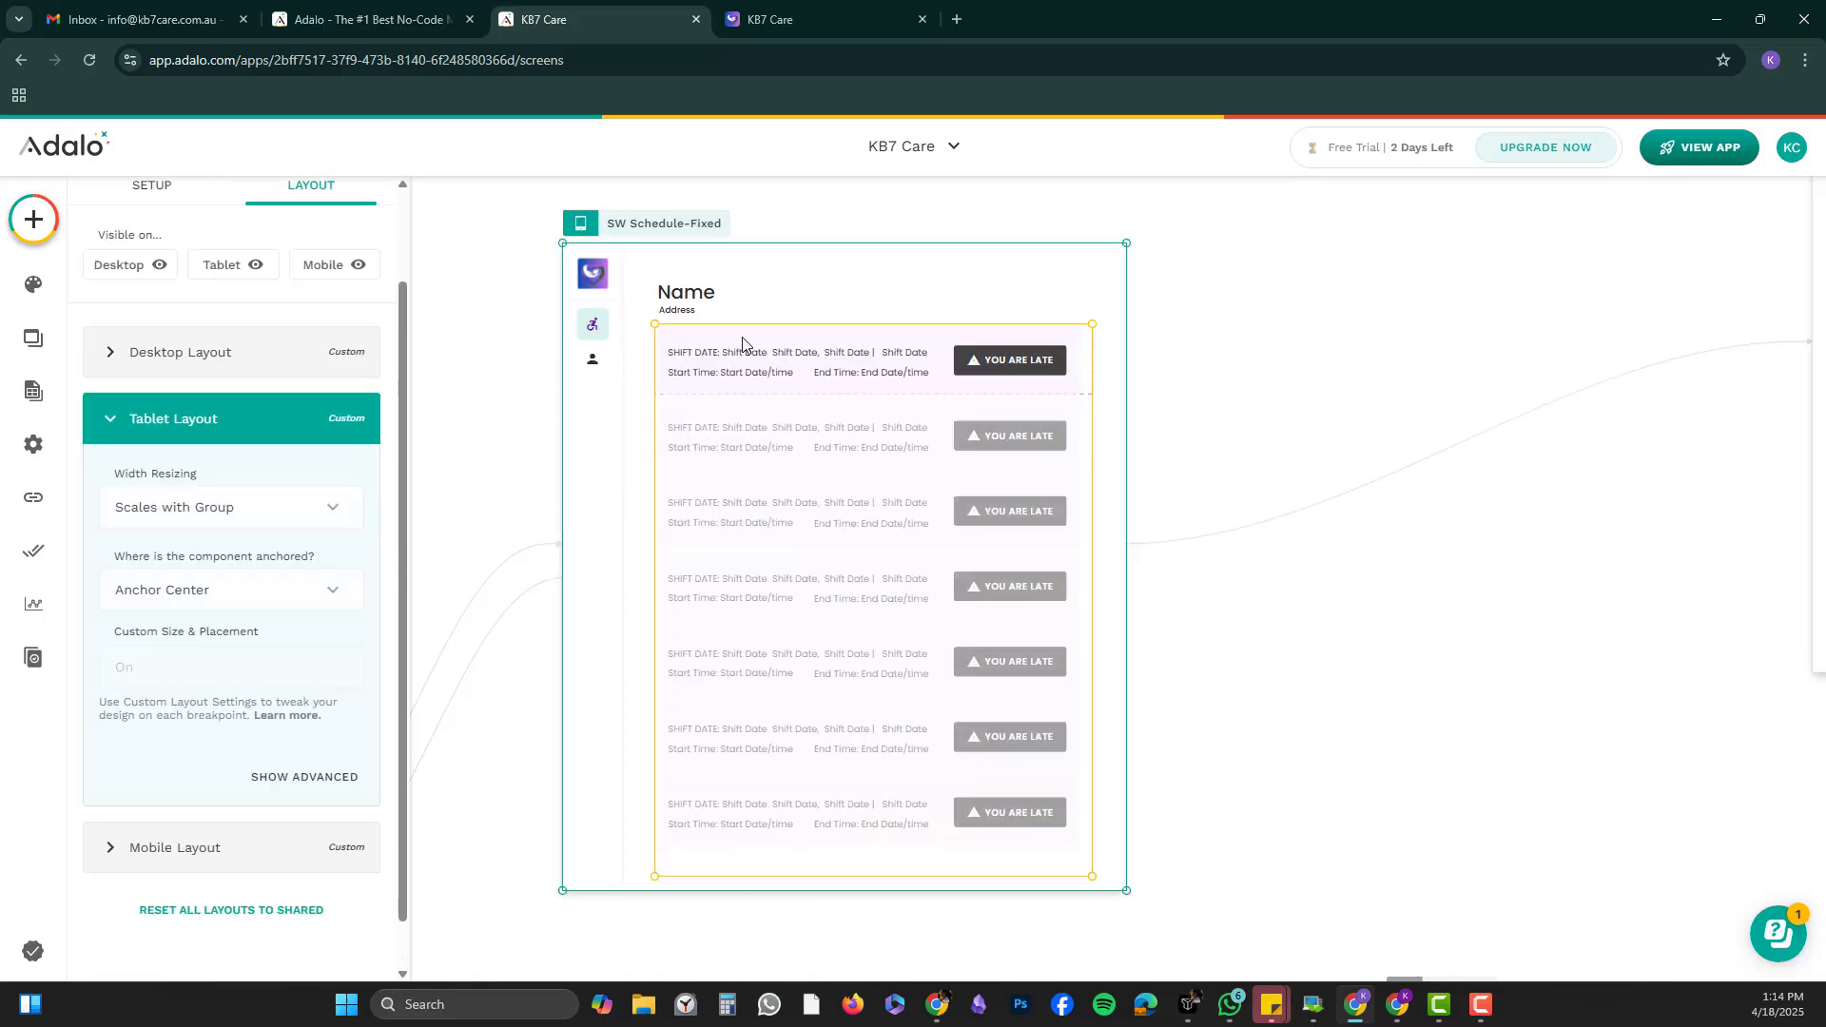
left_click(715, 344)
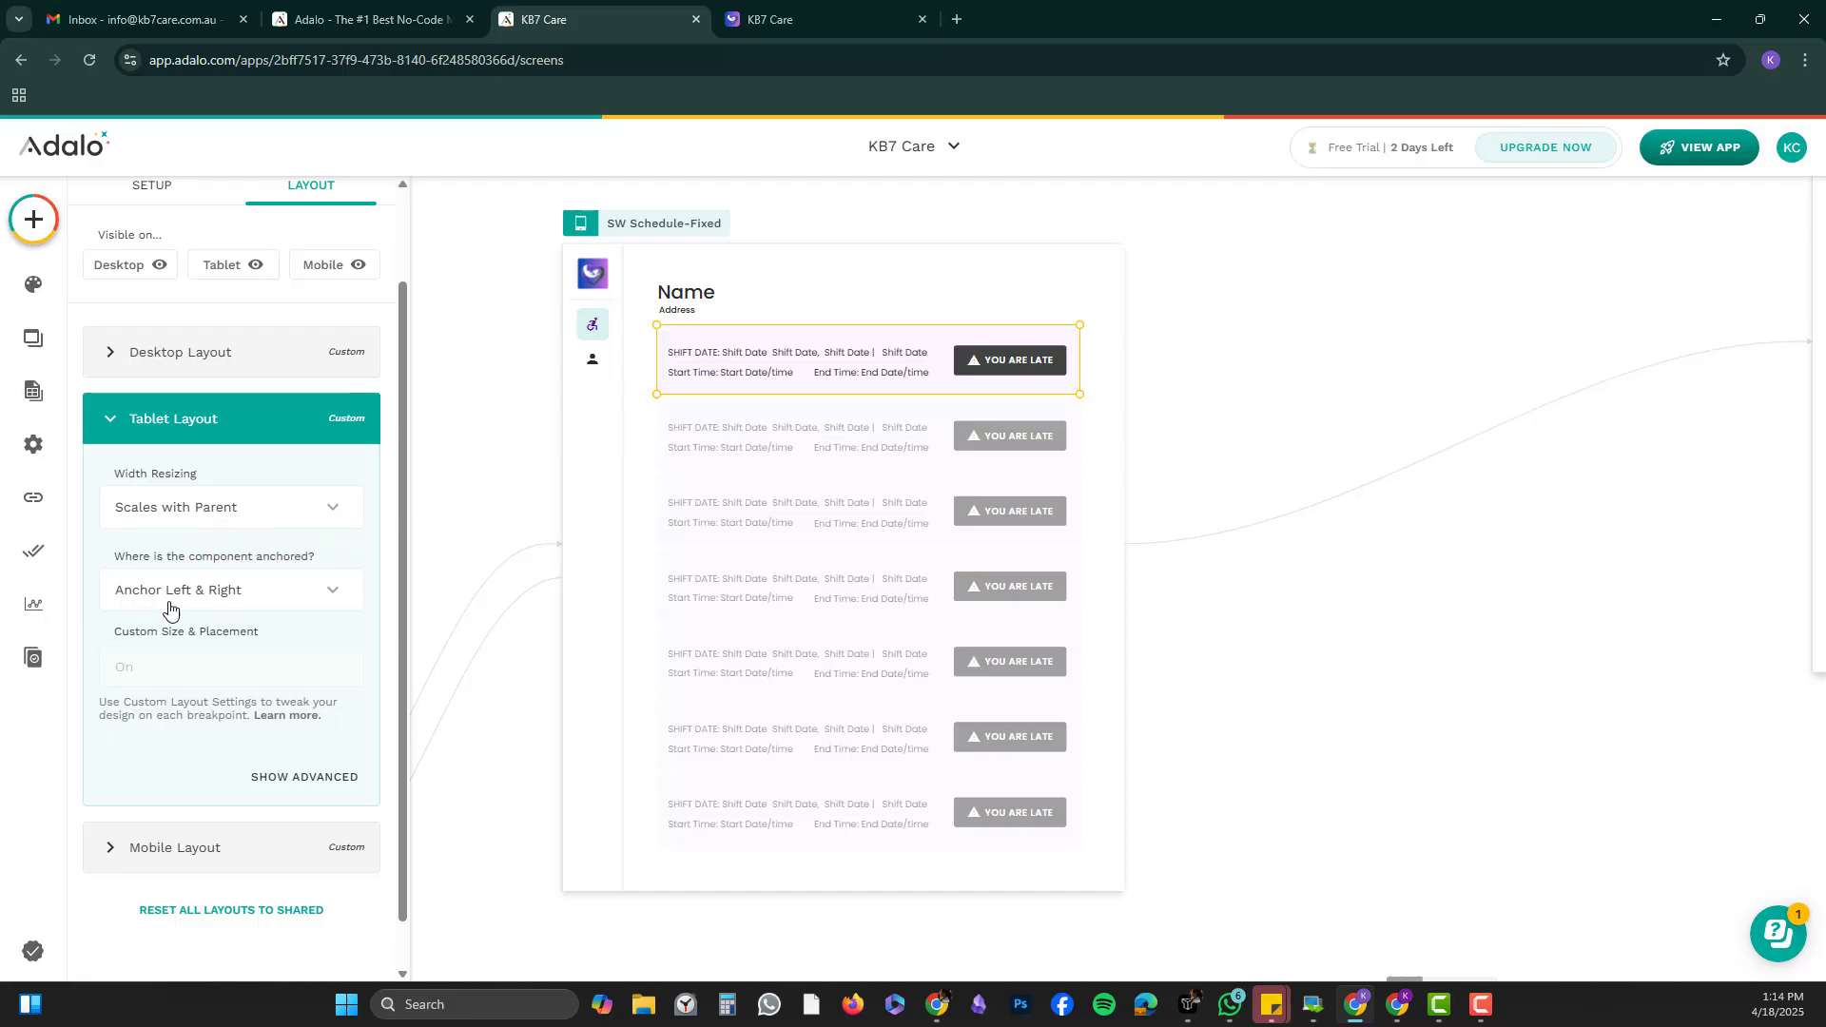
left_click(296, 608)
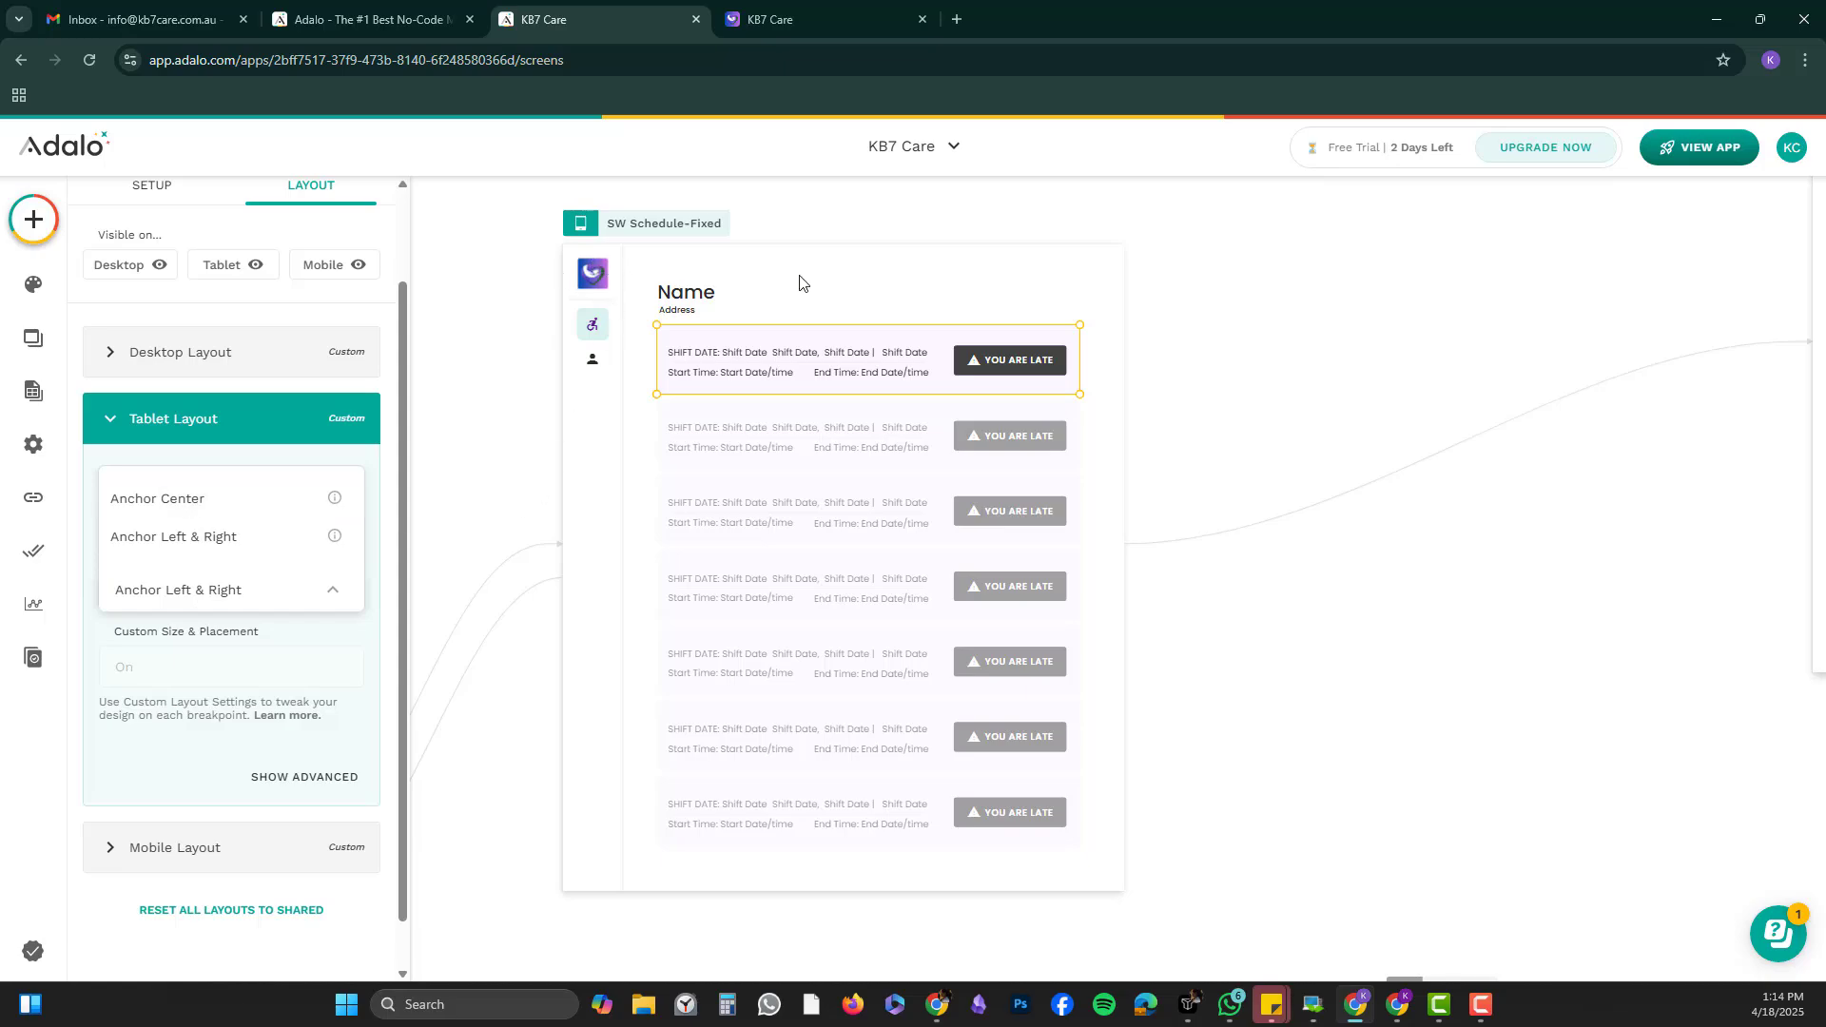
left_click(243, 501)
left_click(648, 230)
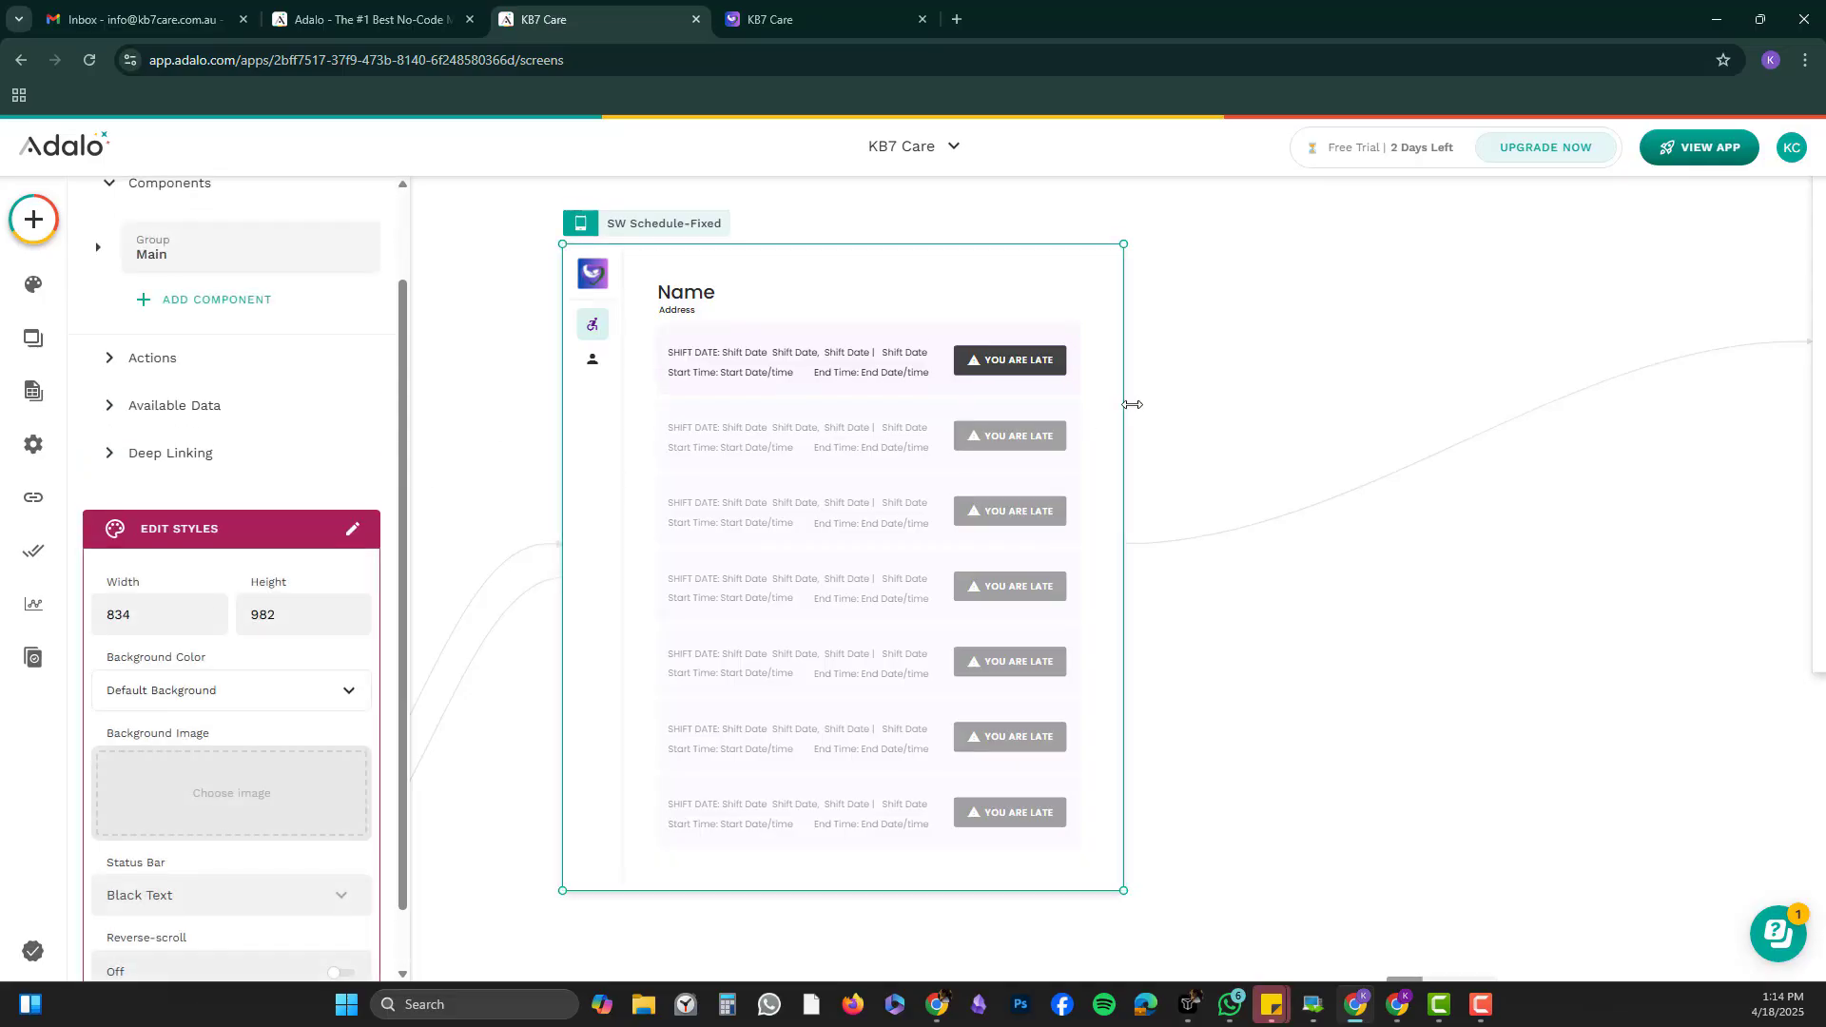
Narrow the tablet screen to about 751 wide, and set the first shift card shape's tablet anchor to Anchor Left & Right.
left_click_drag(1135, 402, 1043, 411)
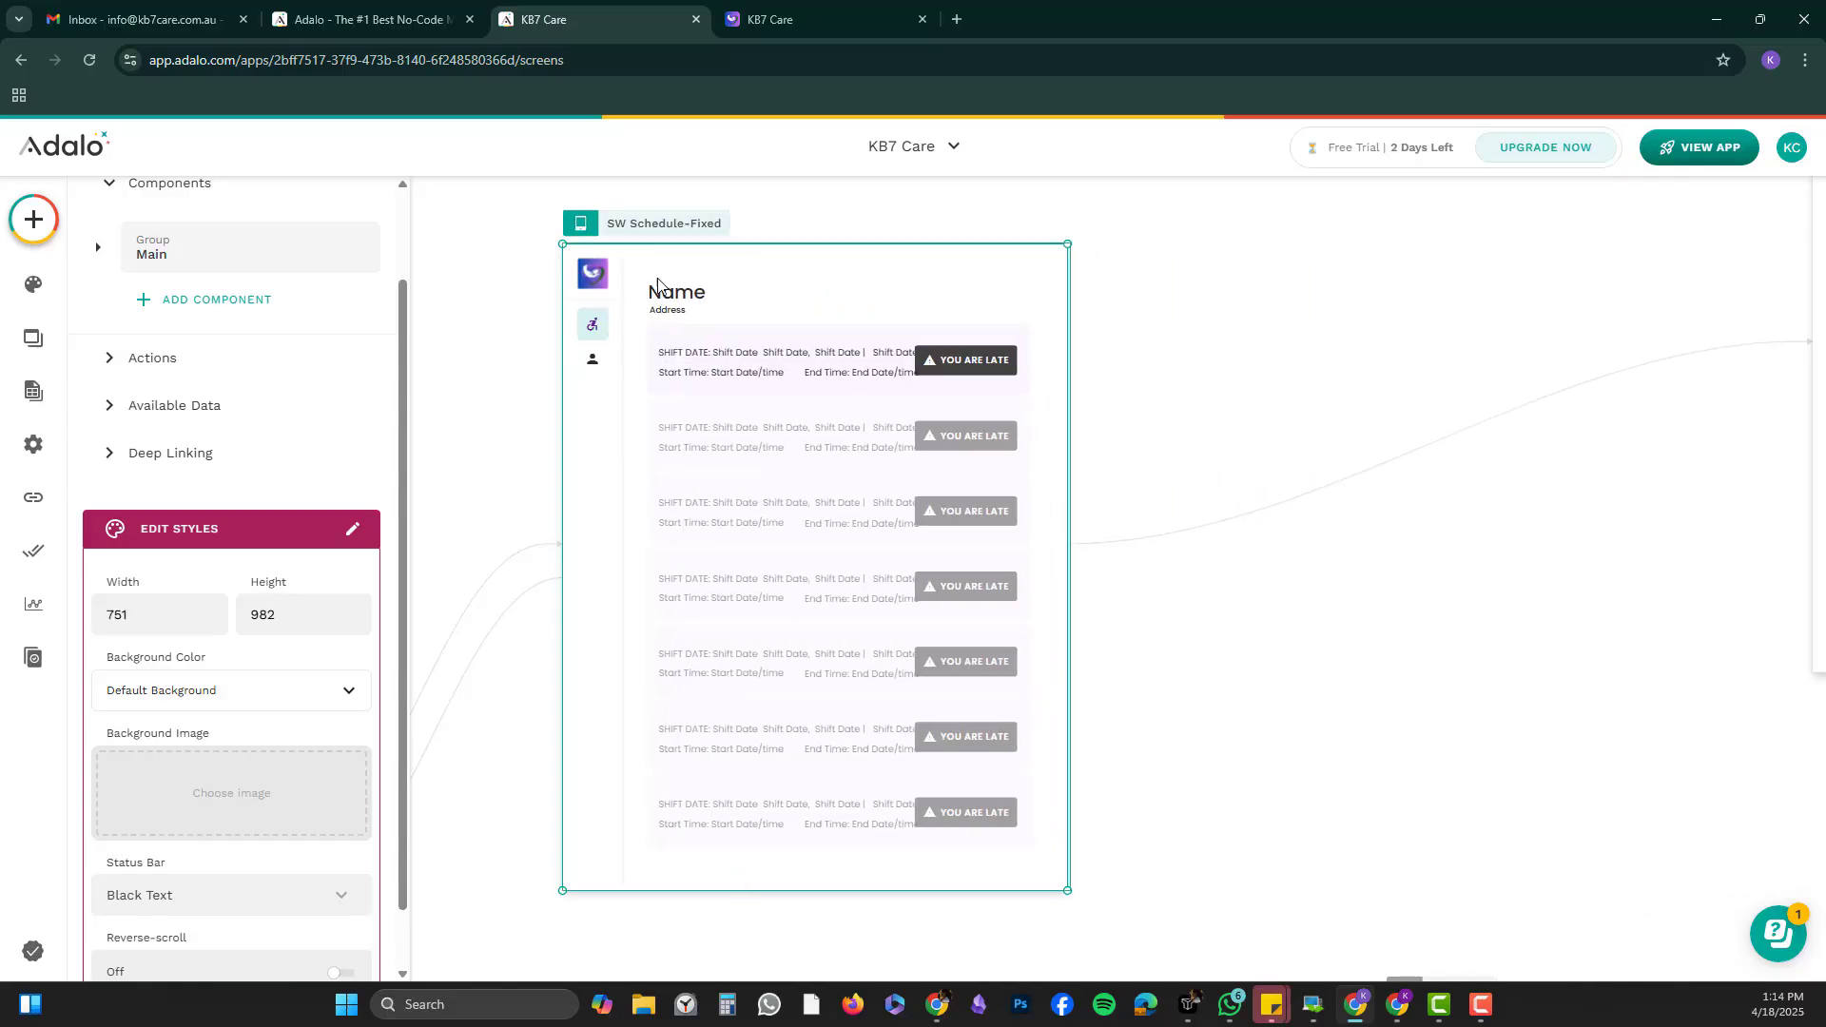
left_click(666, 339)
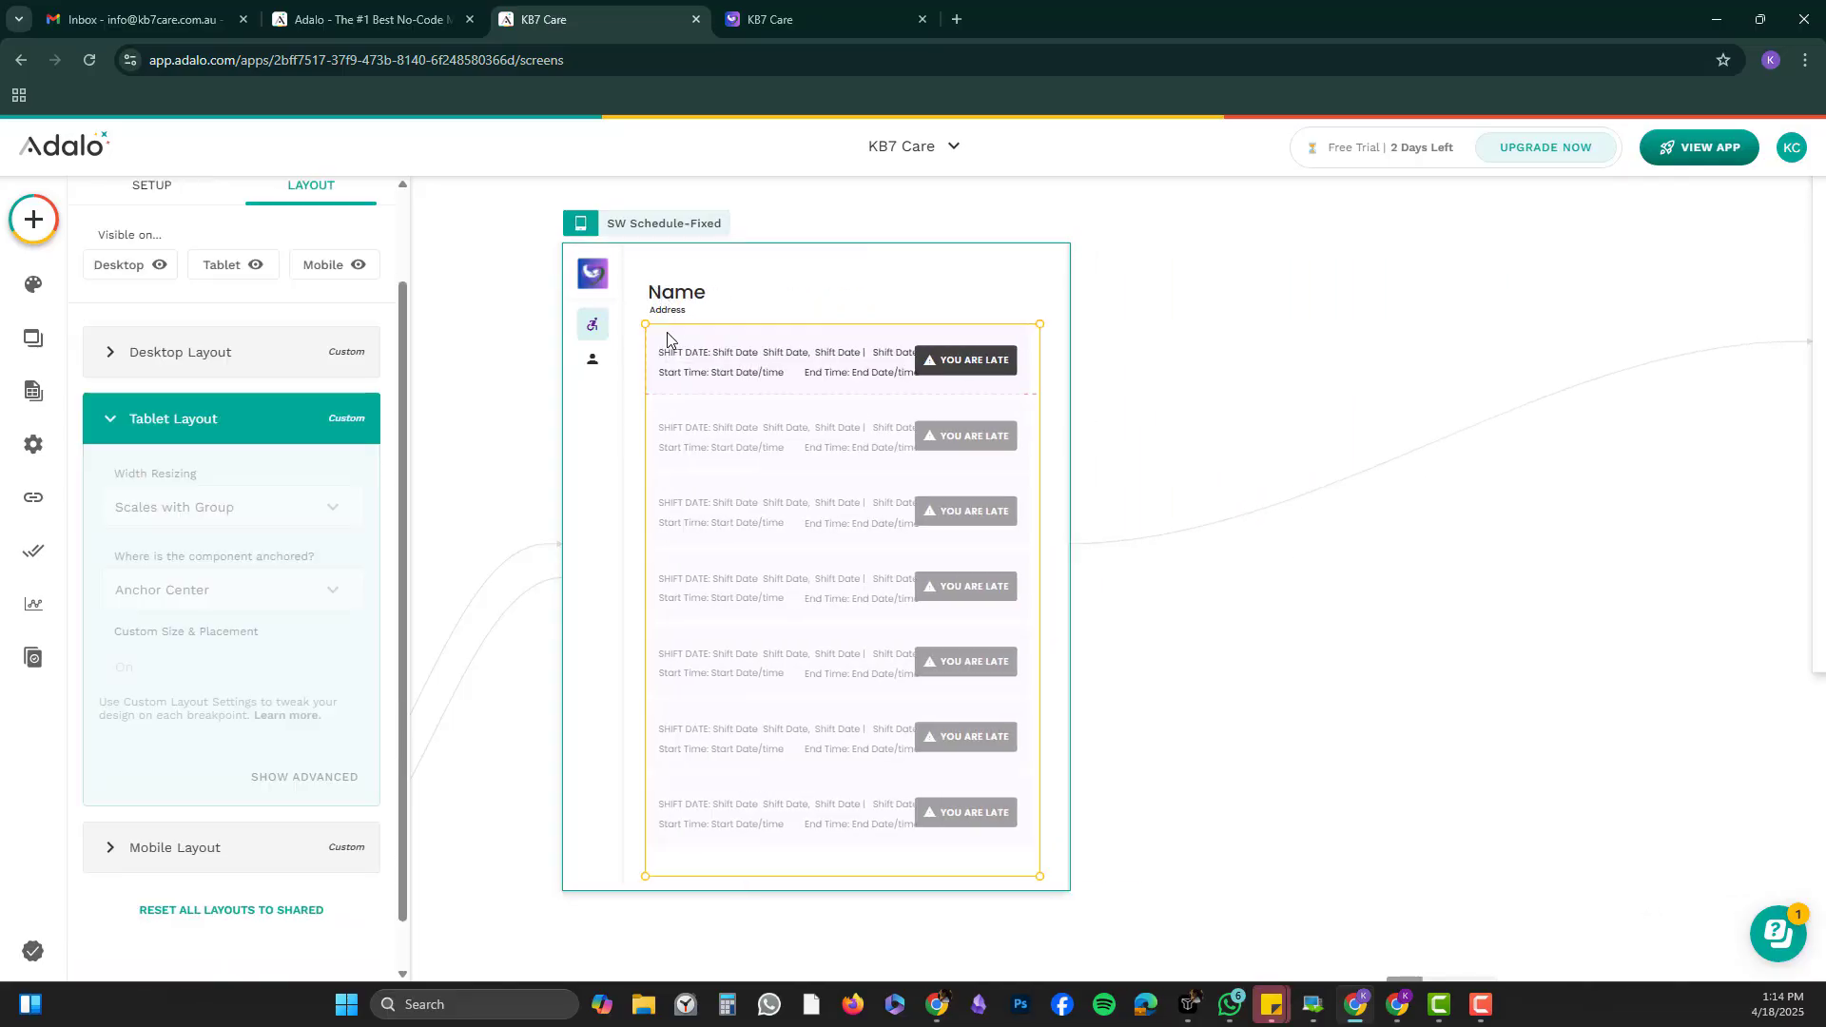
left_click(240, 596)
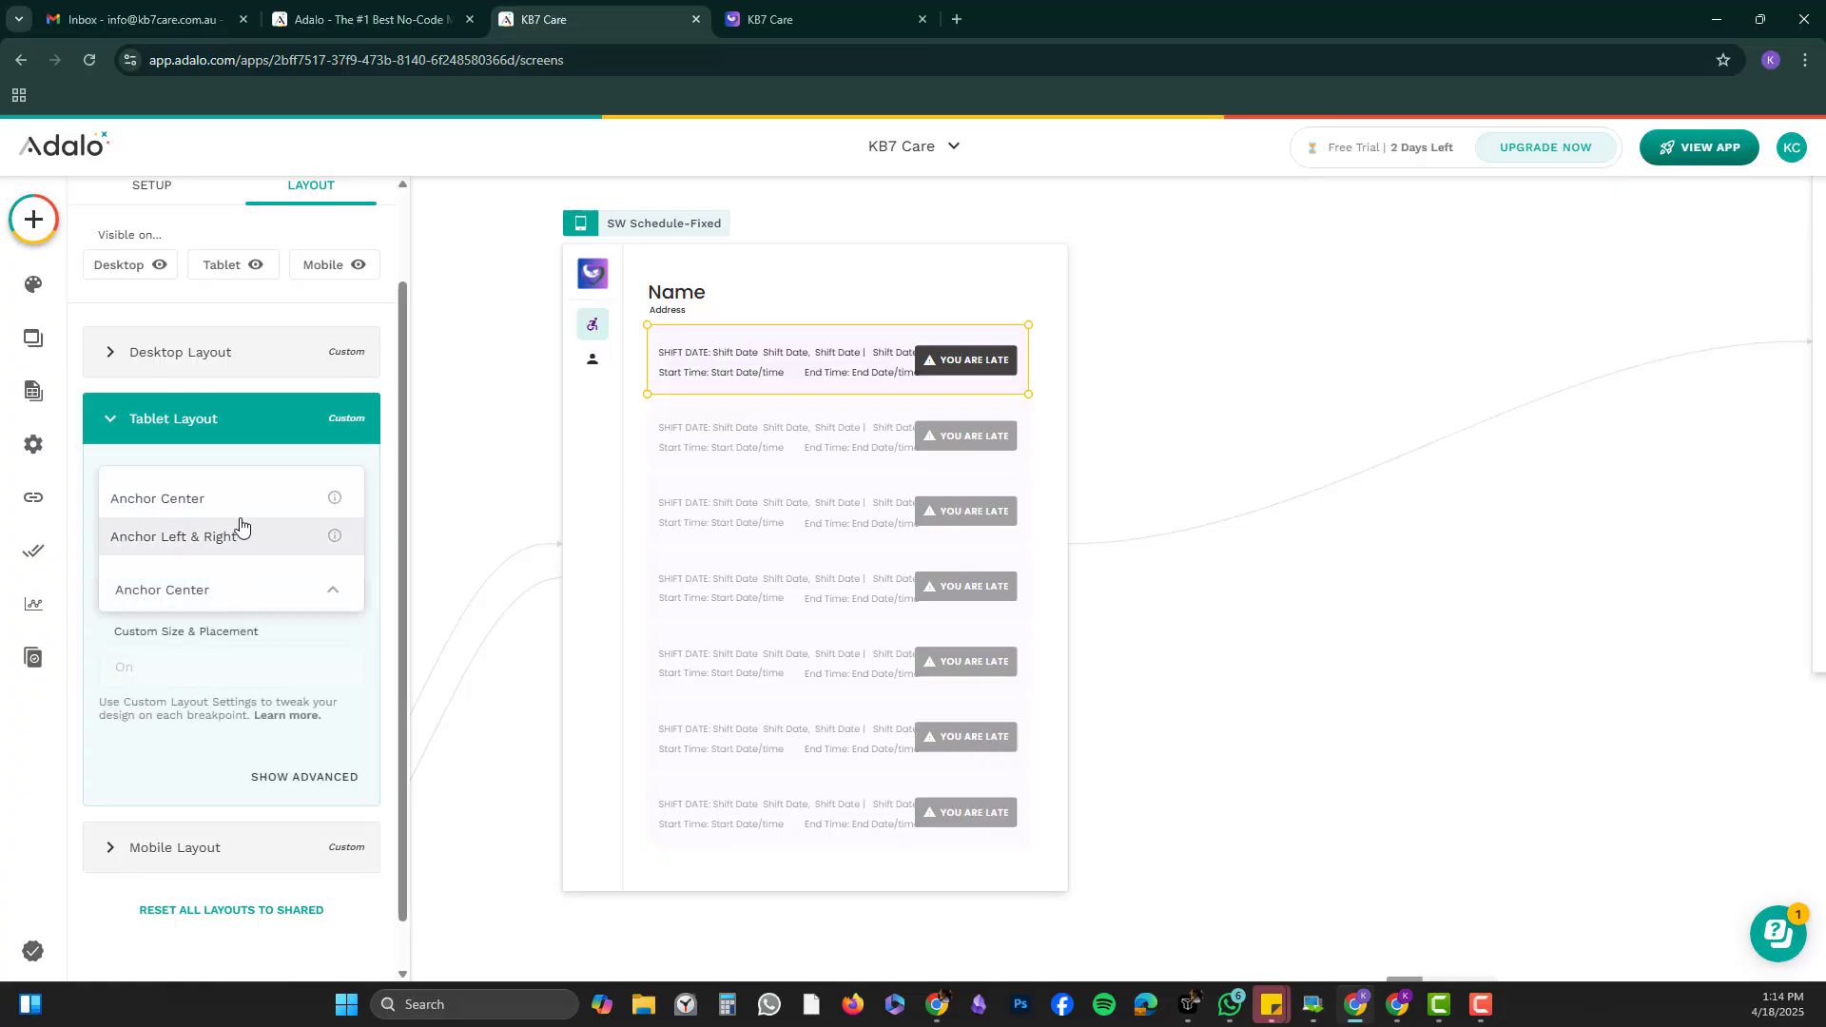
left_click(233, 539)
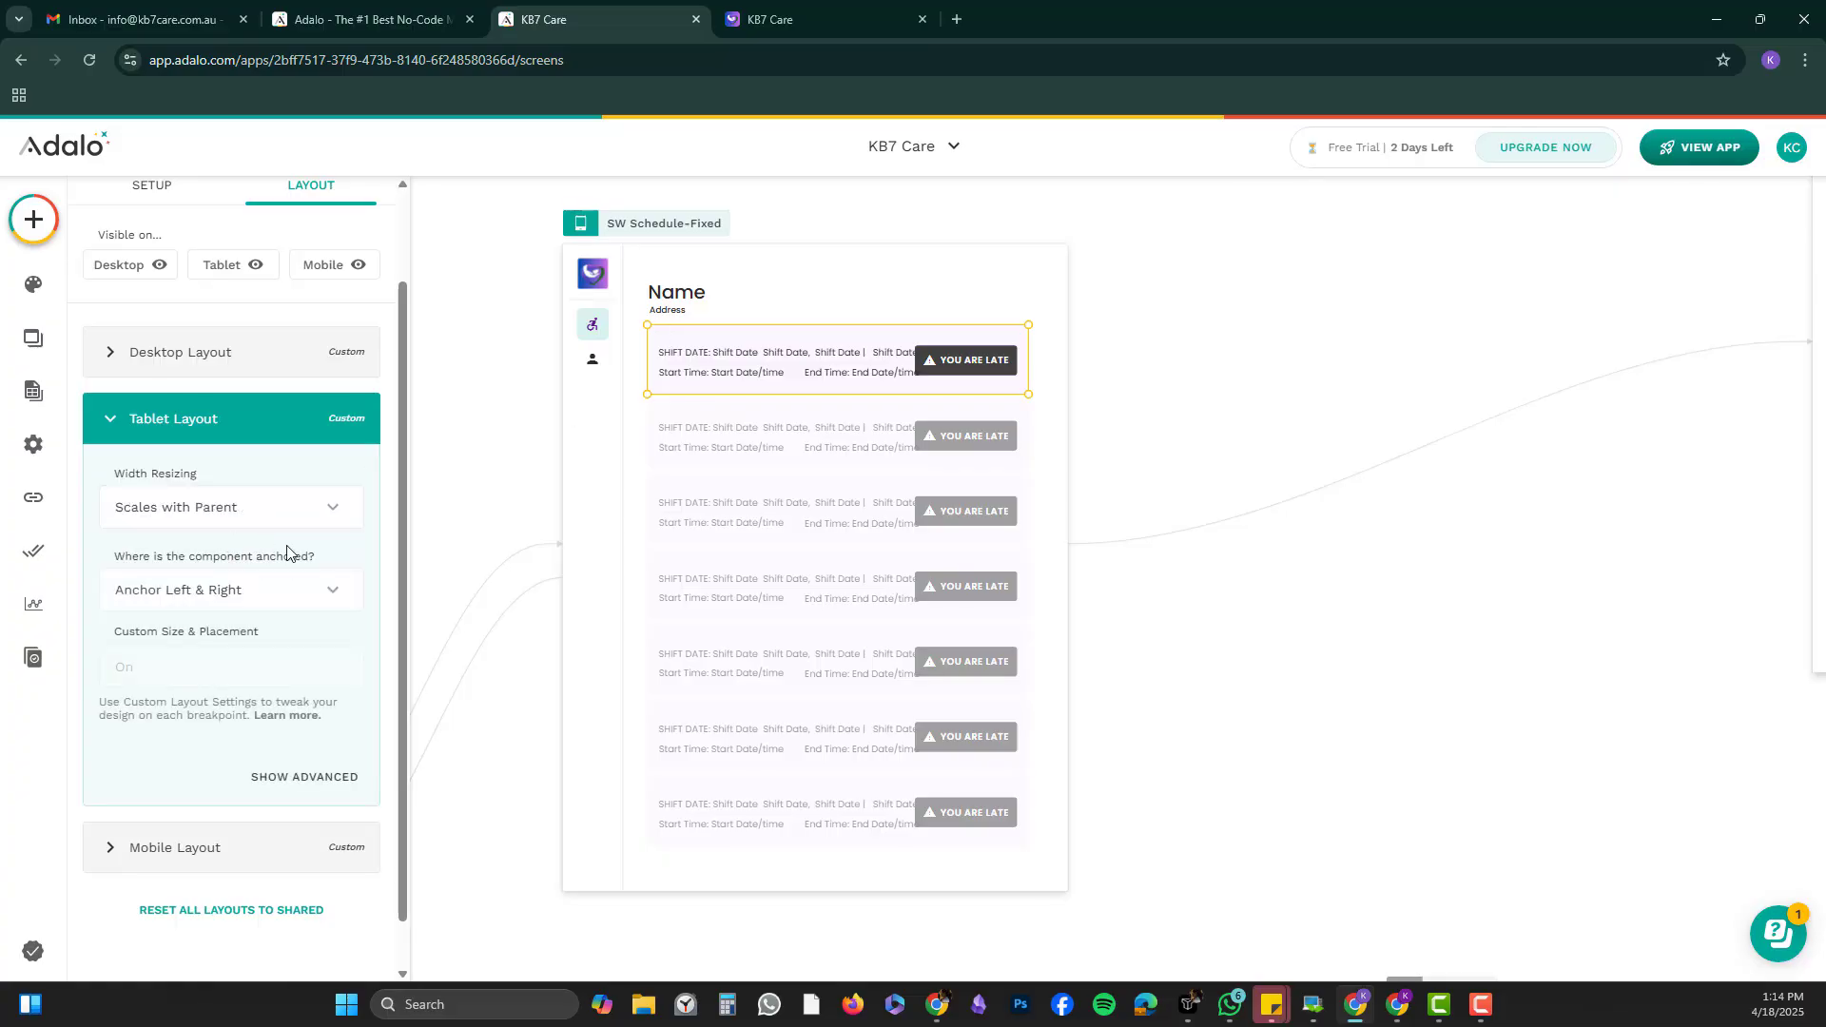
Narrow the first card's shift date text so it wraps onto two lines and clears the YOU ARE LATE button.
left_click(970, 372)
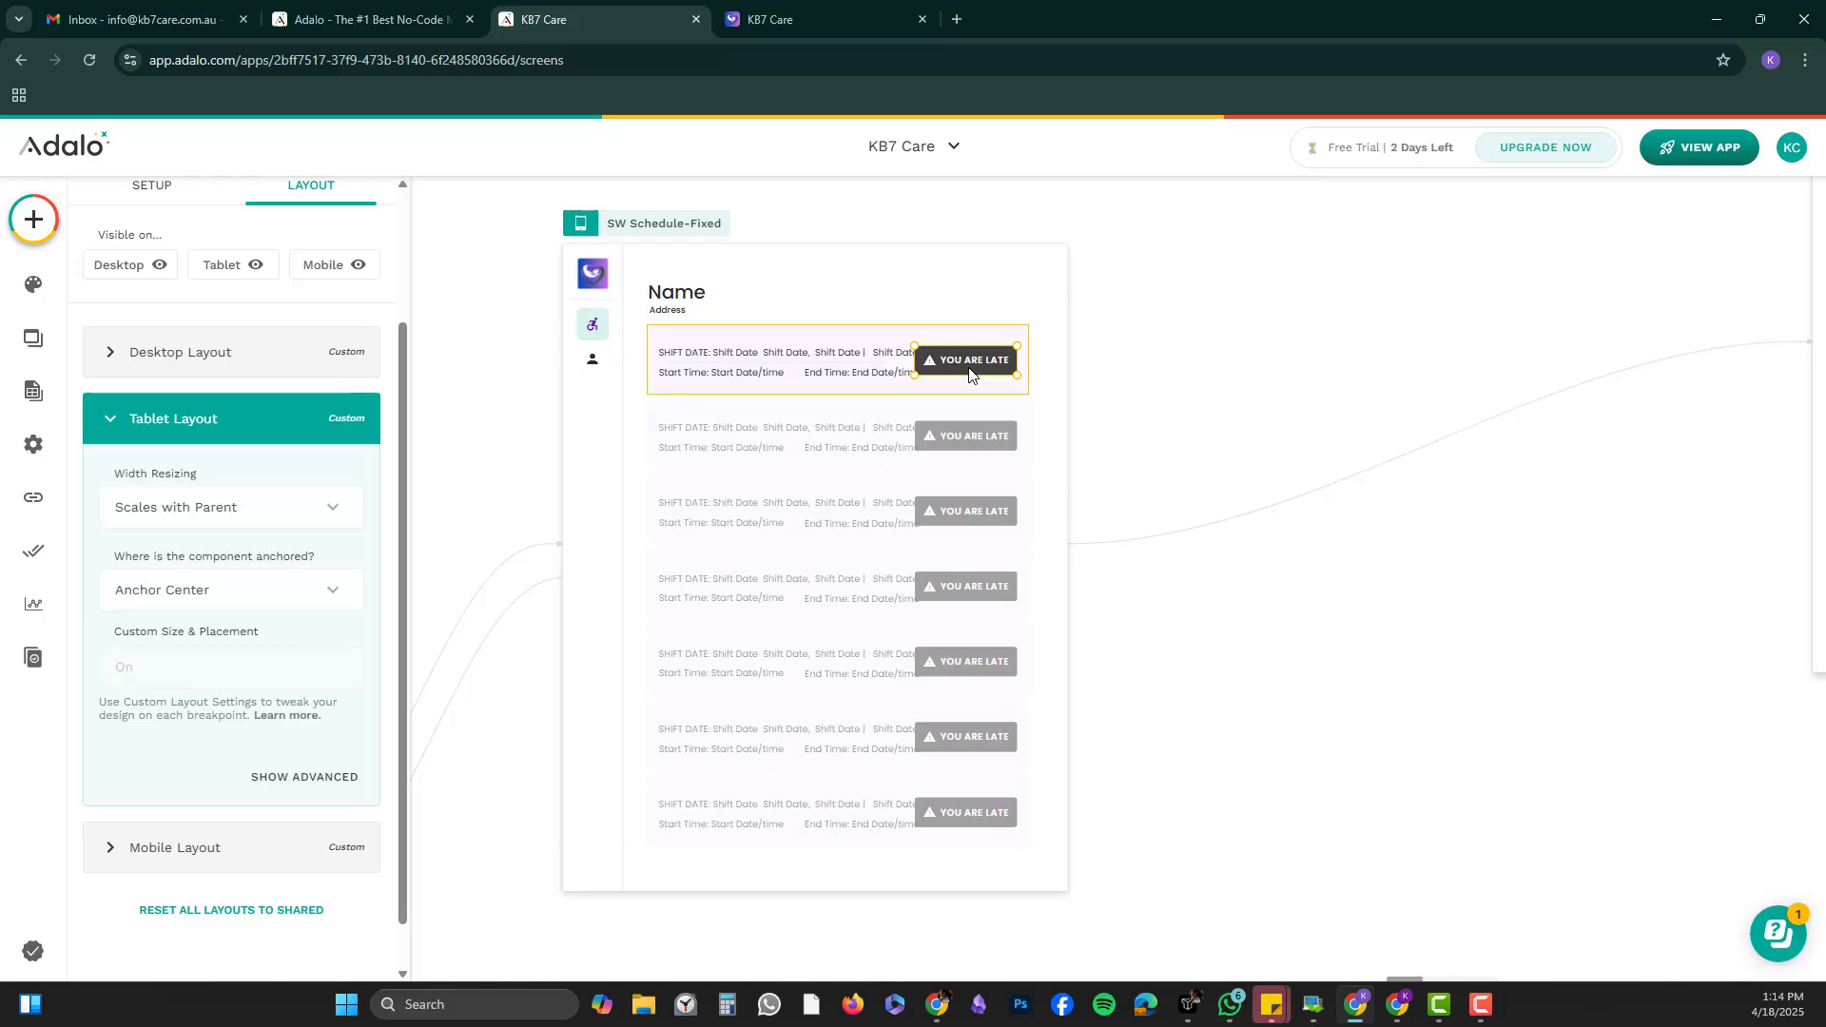
left_click(884, 354)
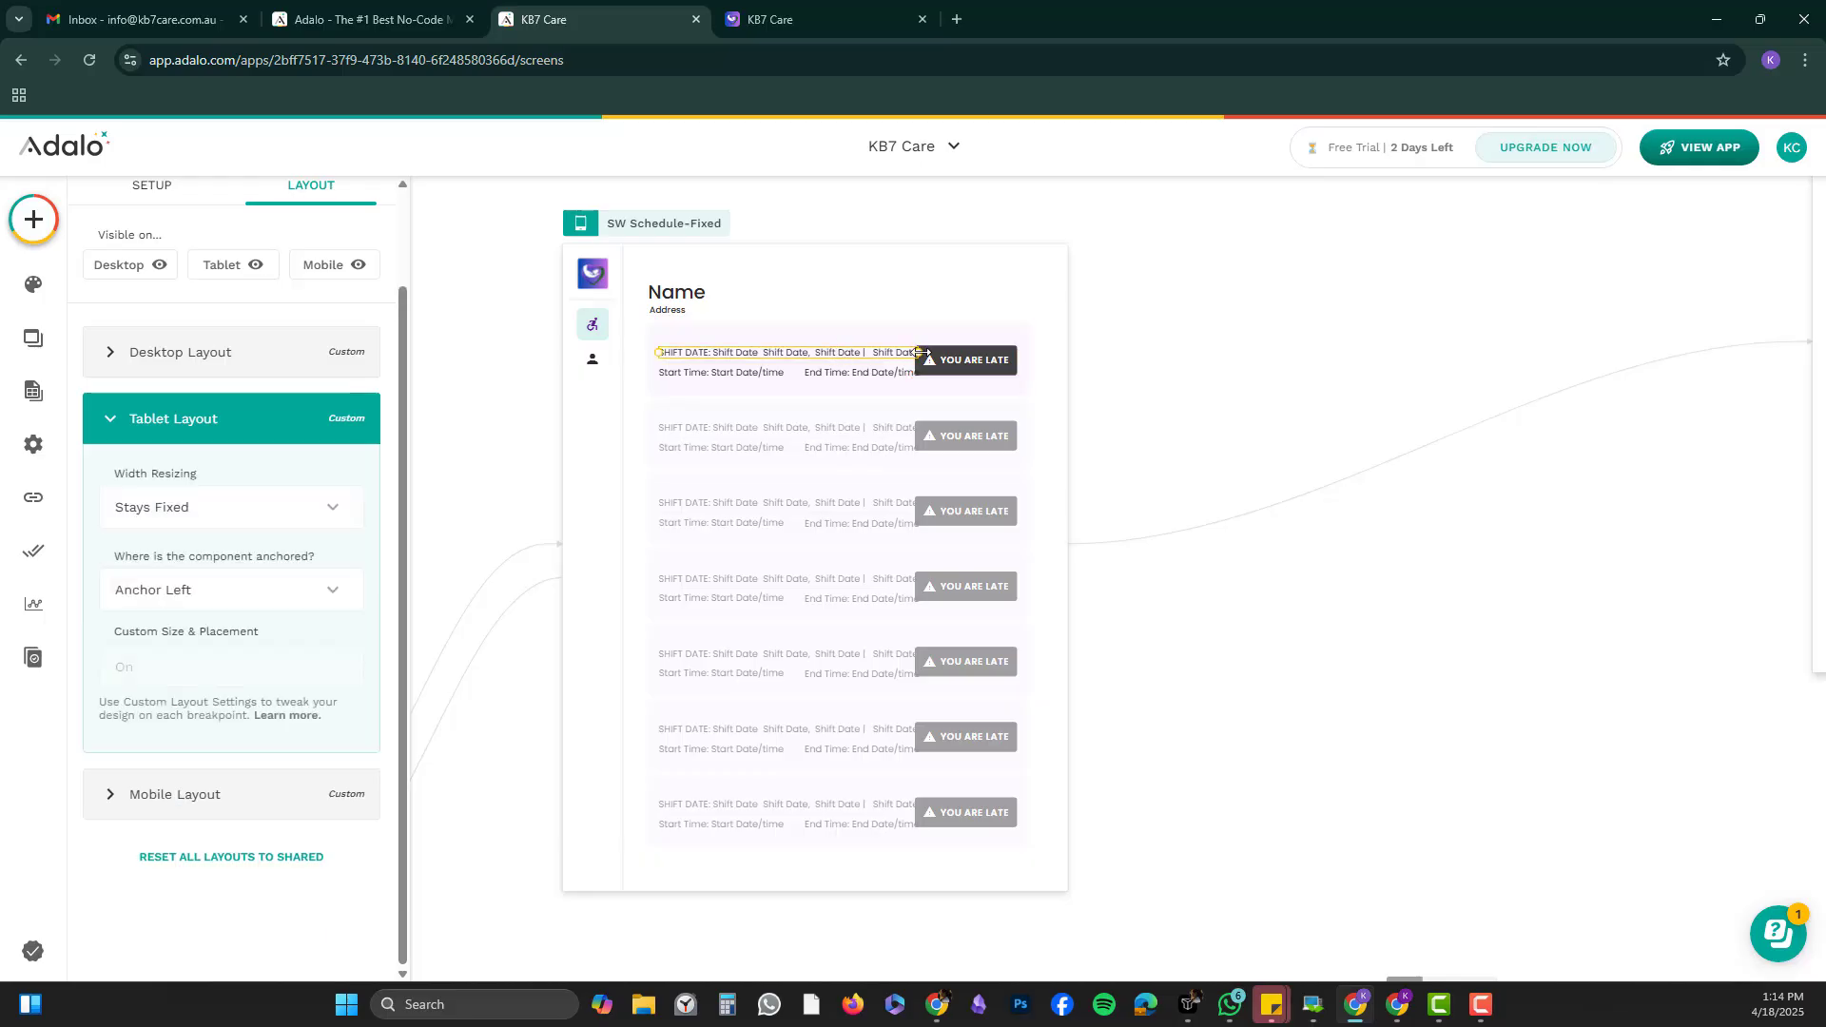
left_click_drag(921, 352, 773, 354)
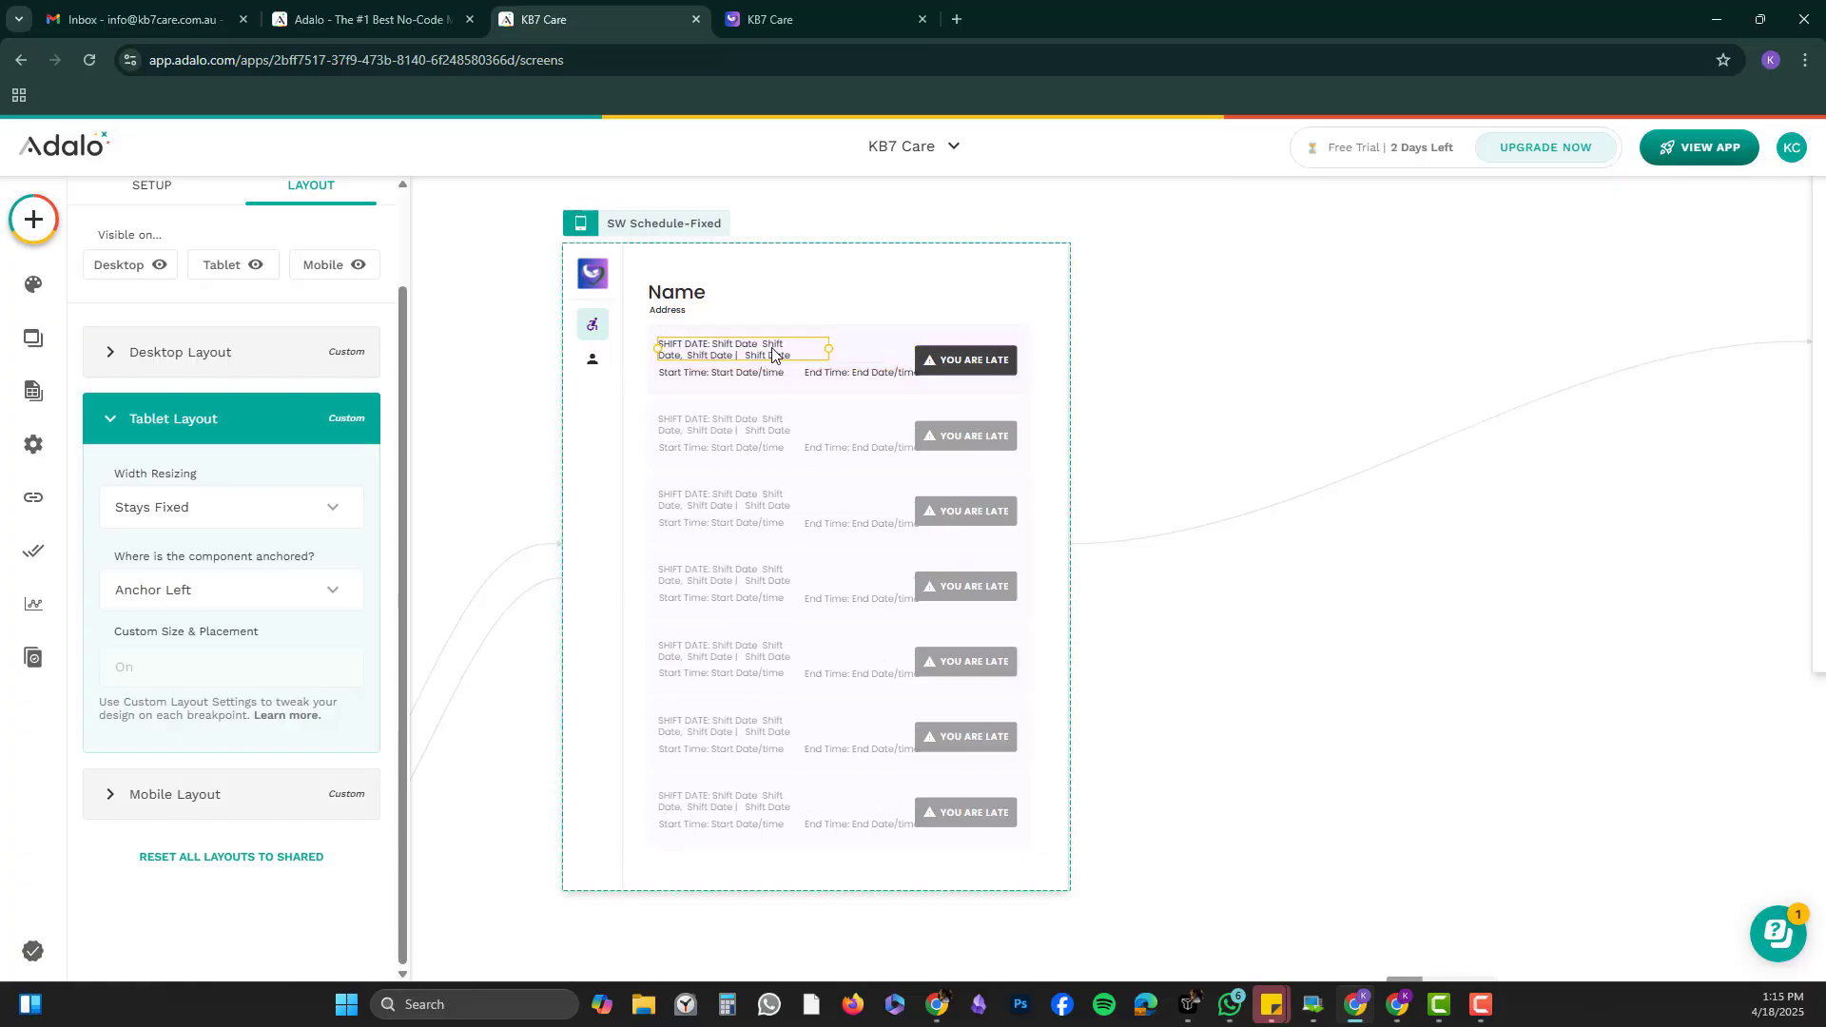
double_click(739, 352)
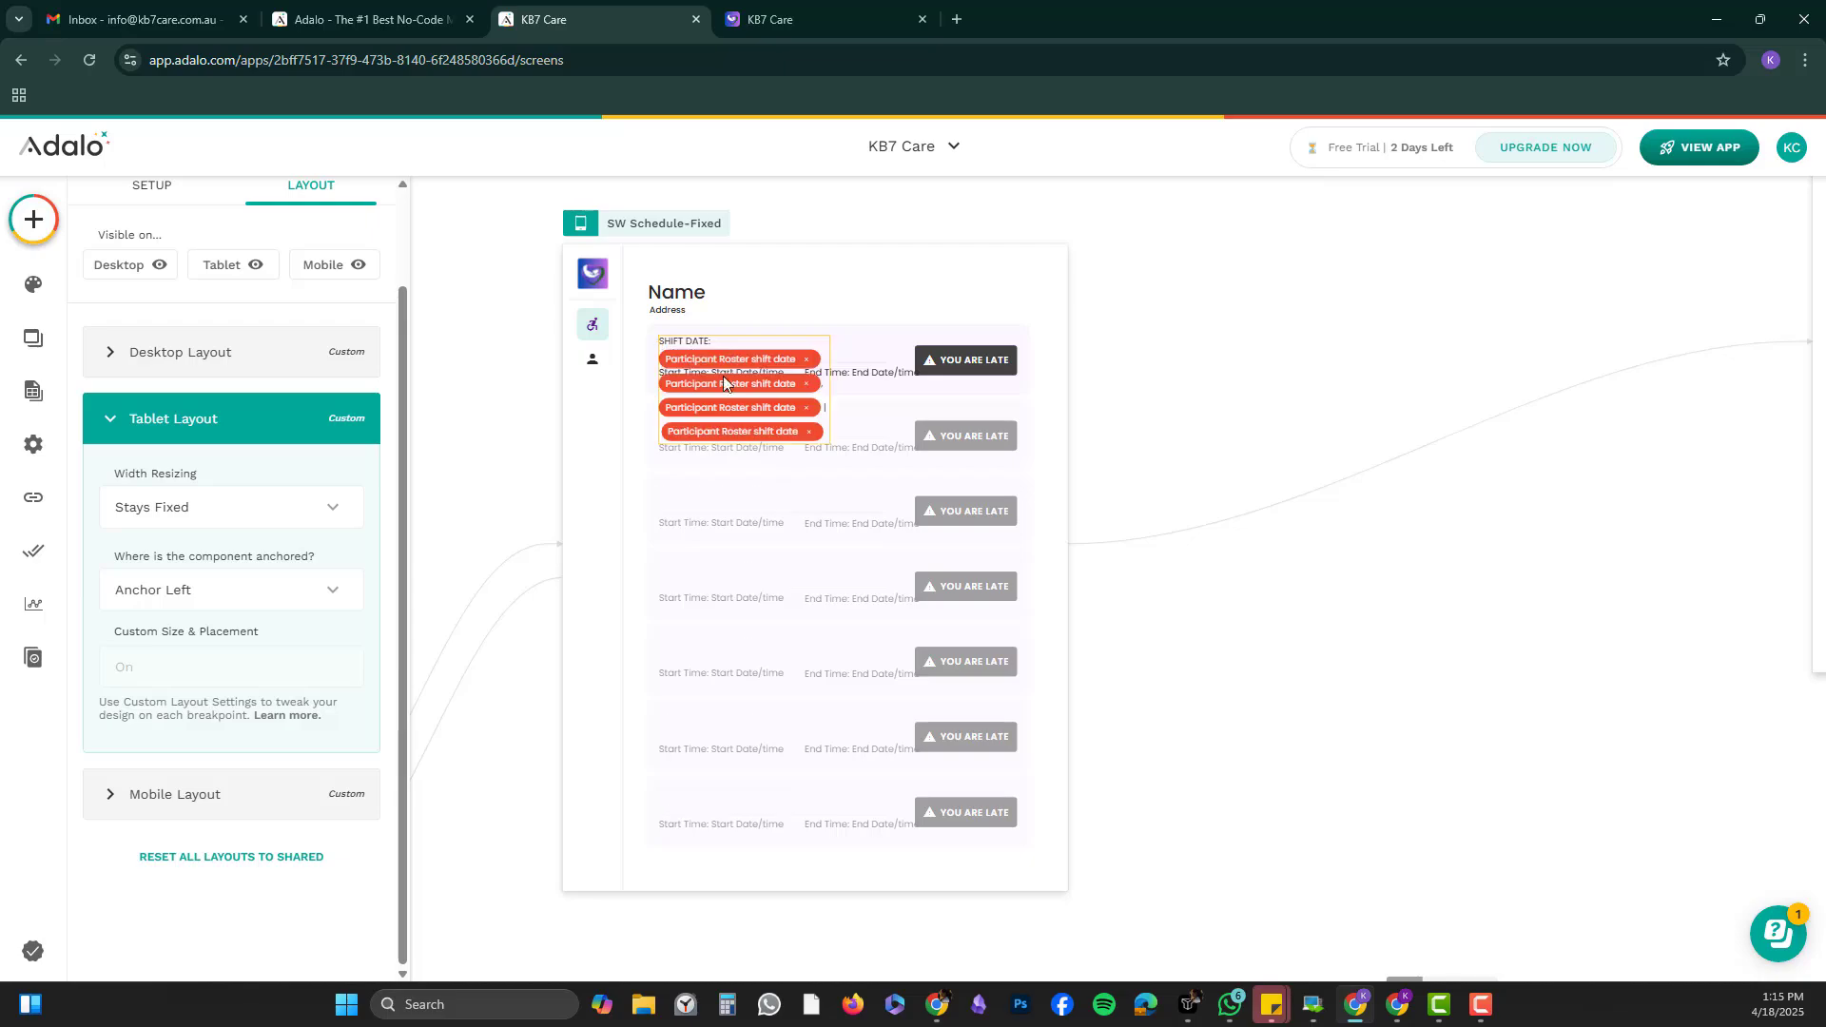
key("Escape")
left_click_drag(830, 349, 863, 349)
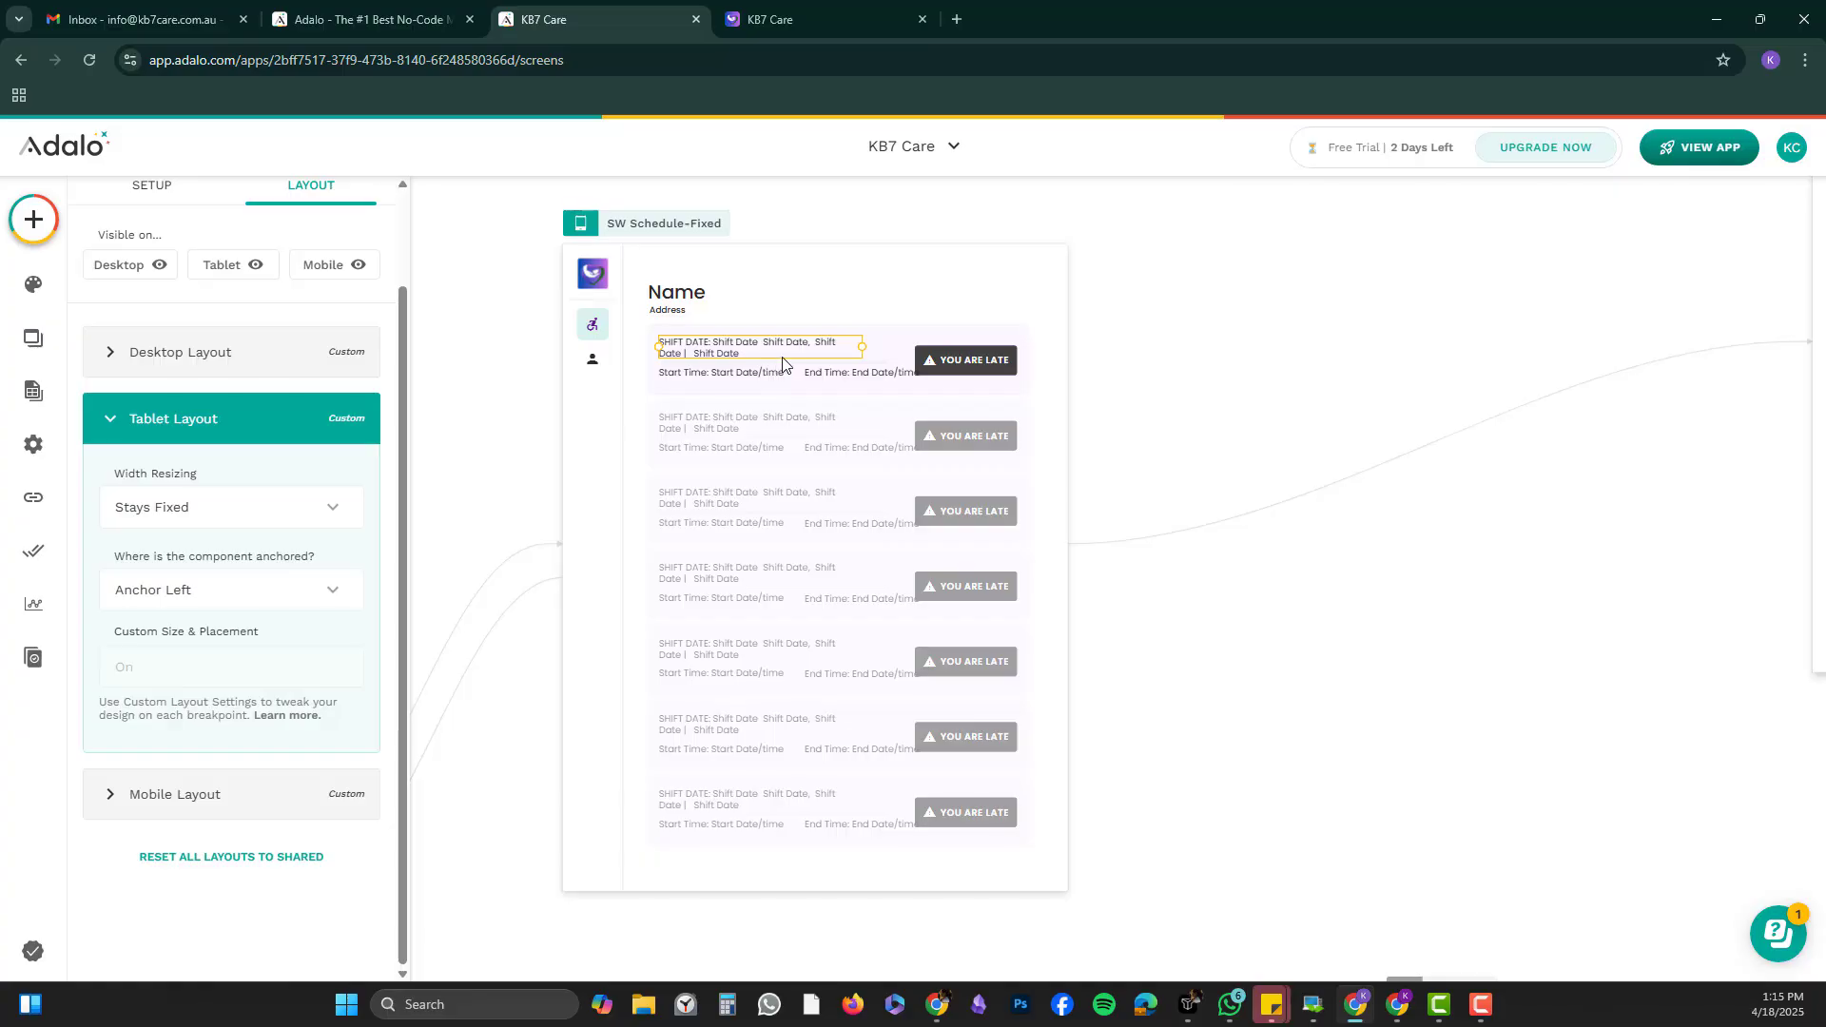
Nudge the first card's end time text slightly left, clear of the YOU ARE LATE button.
left_click(856, 376)
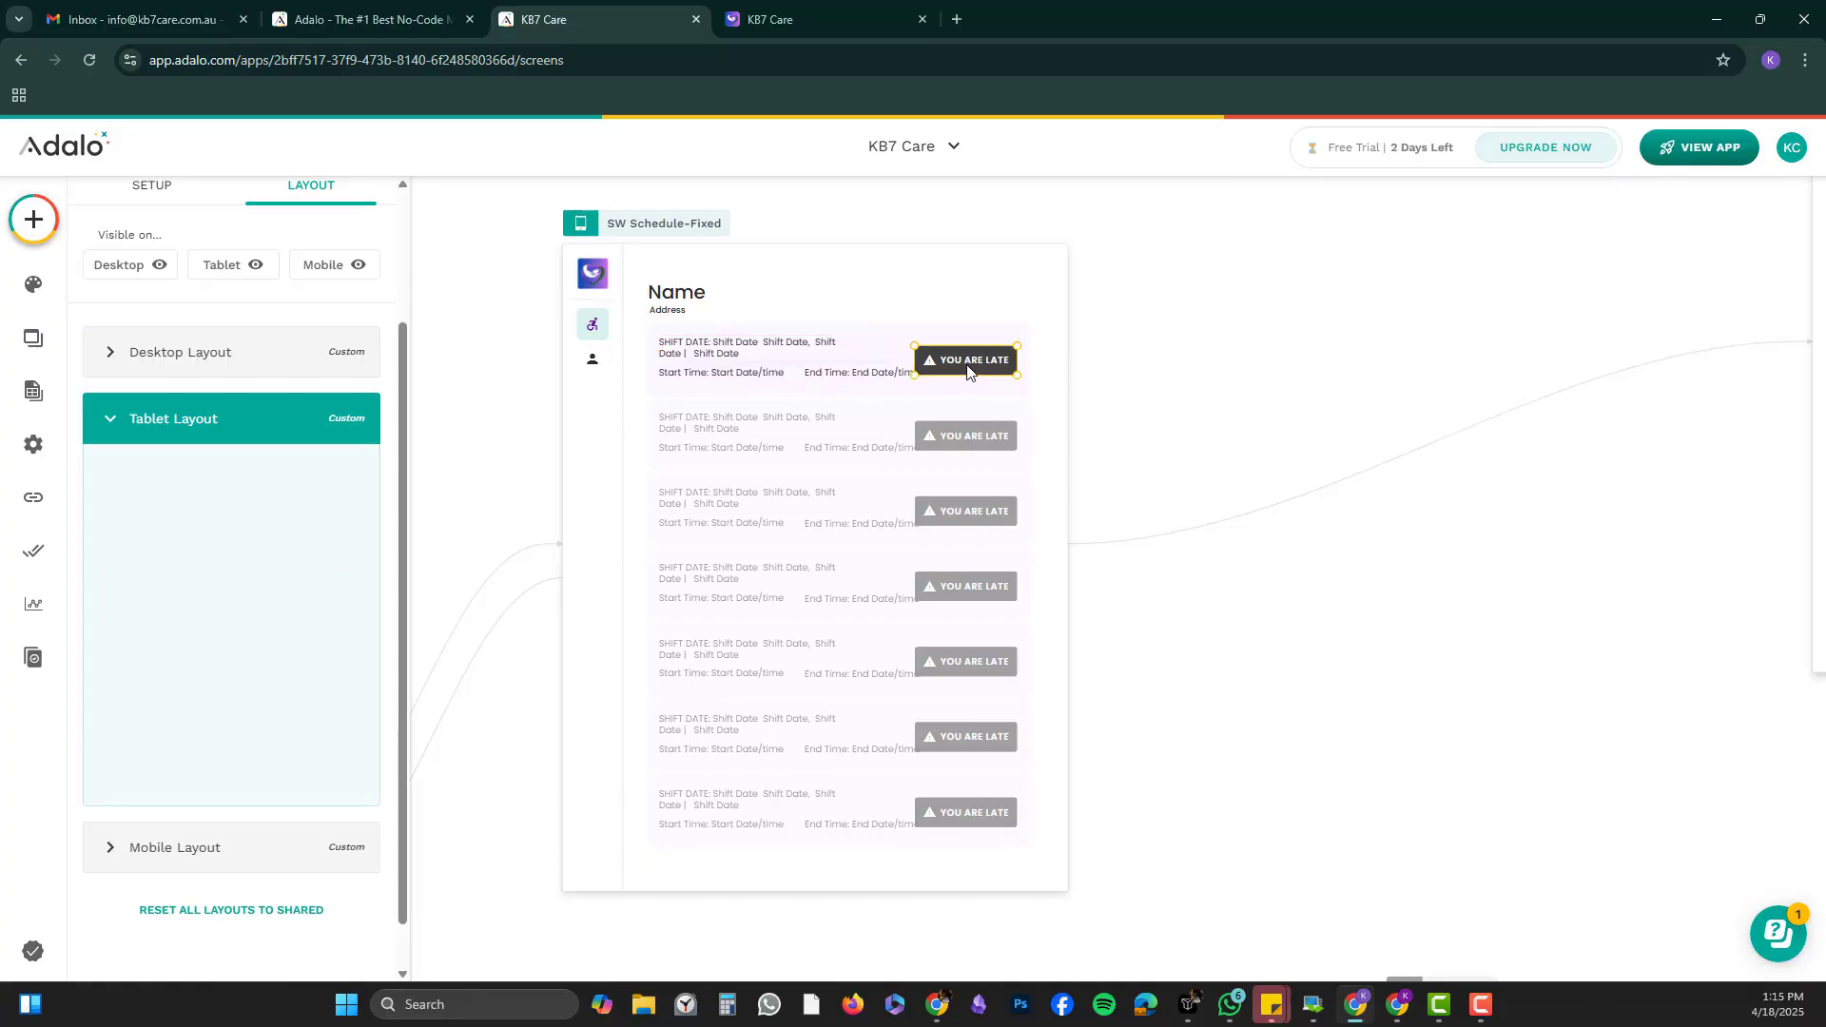
left_click(860, 379)
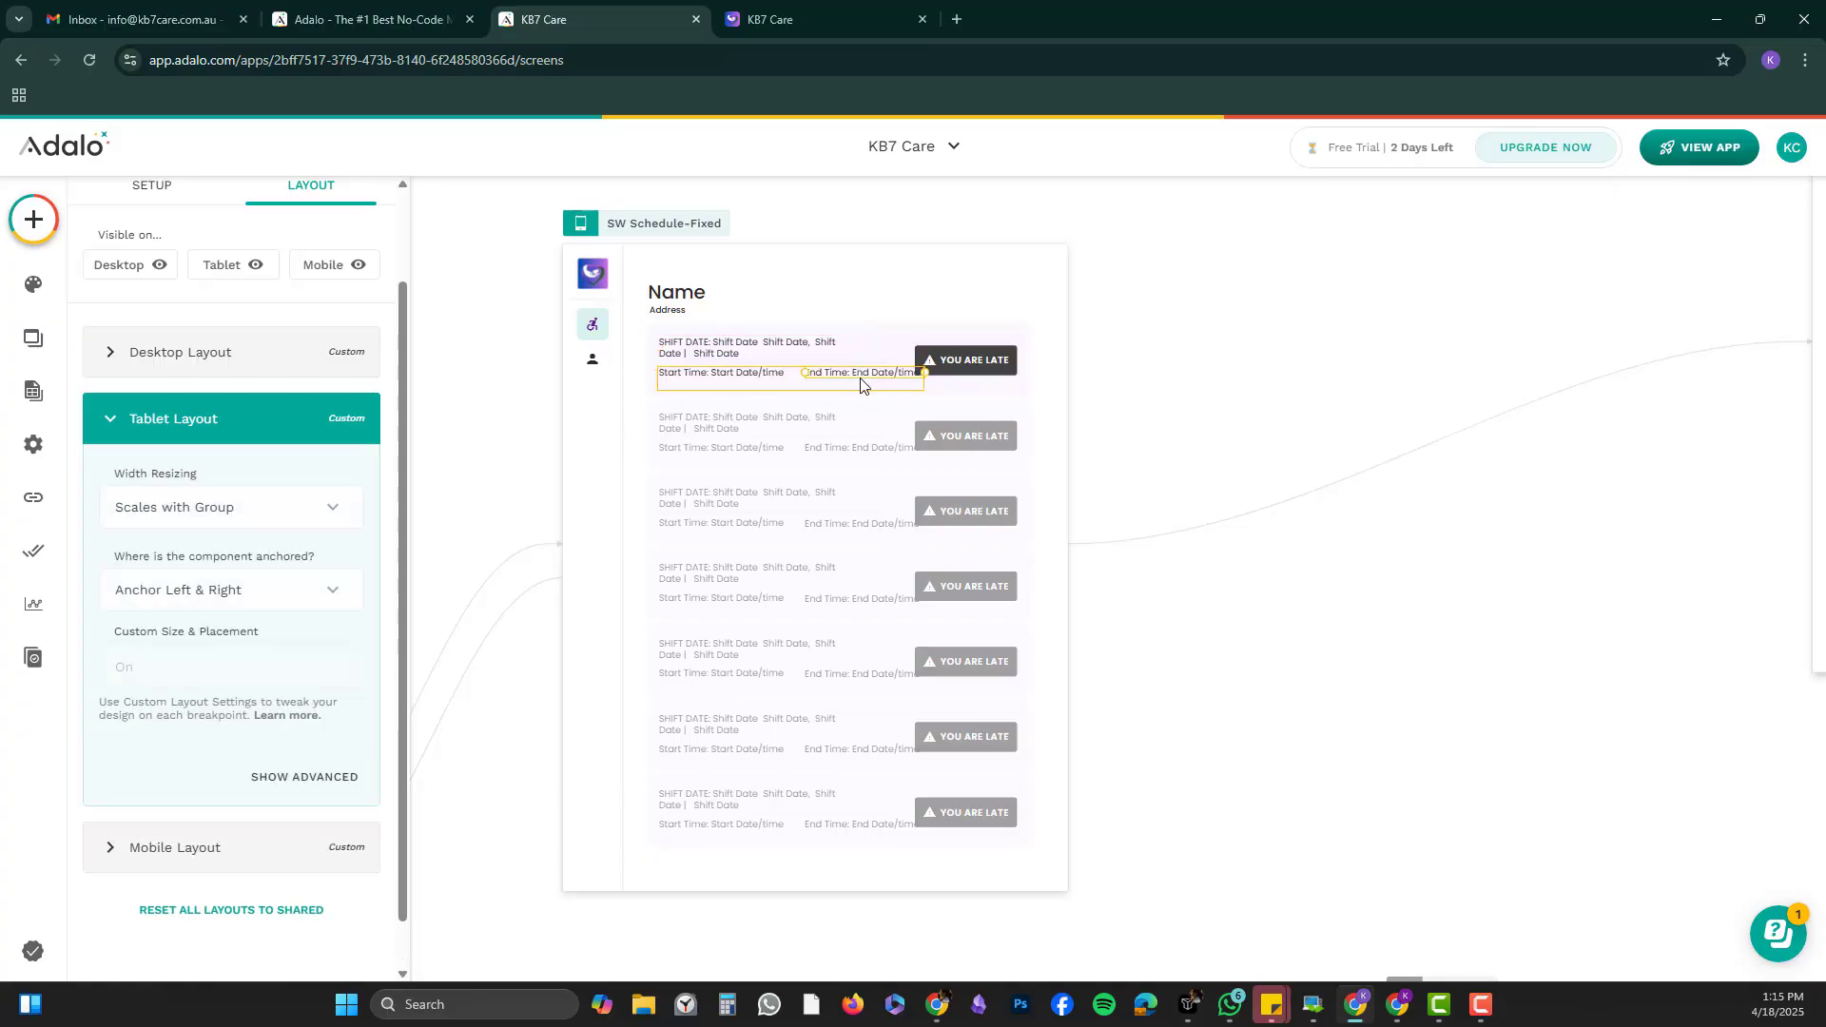
key("Left")
key("Left")
key("Left")
key("Left")
key("Left")
key("Left")
key("Left")
key("Left")
key("Left")
key("Left")
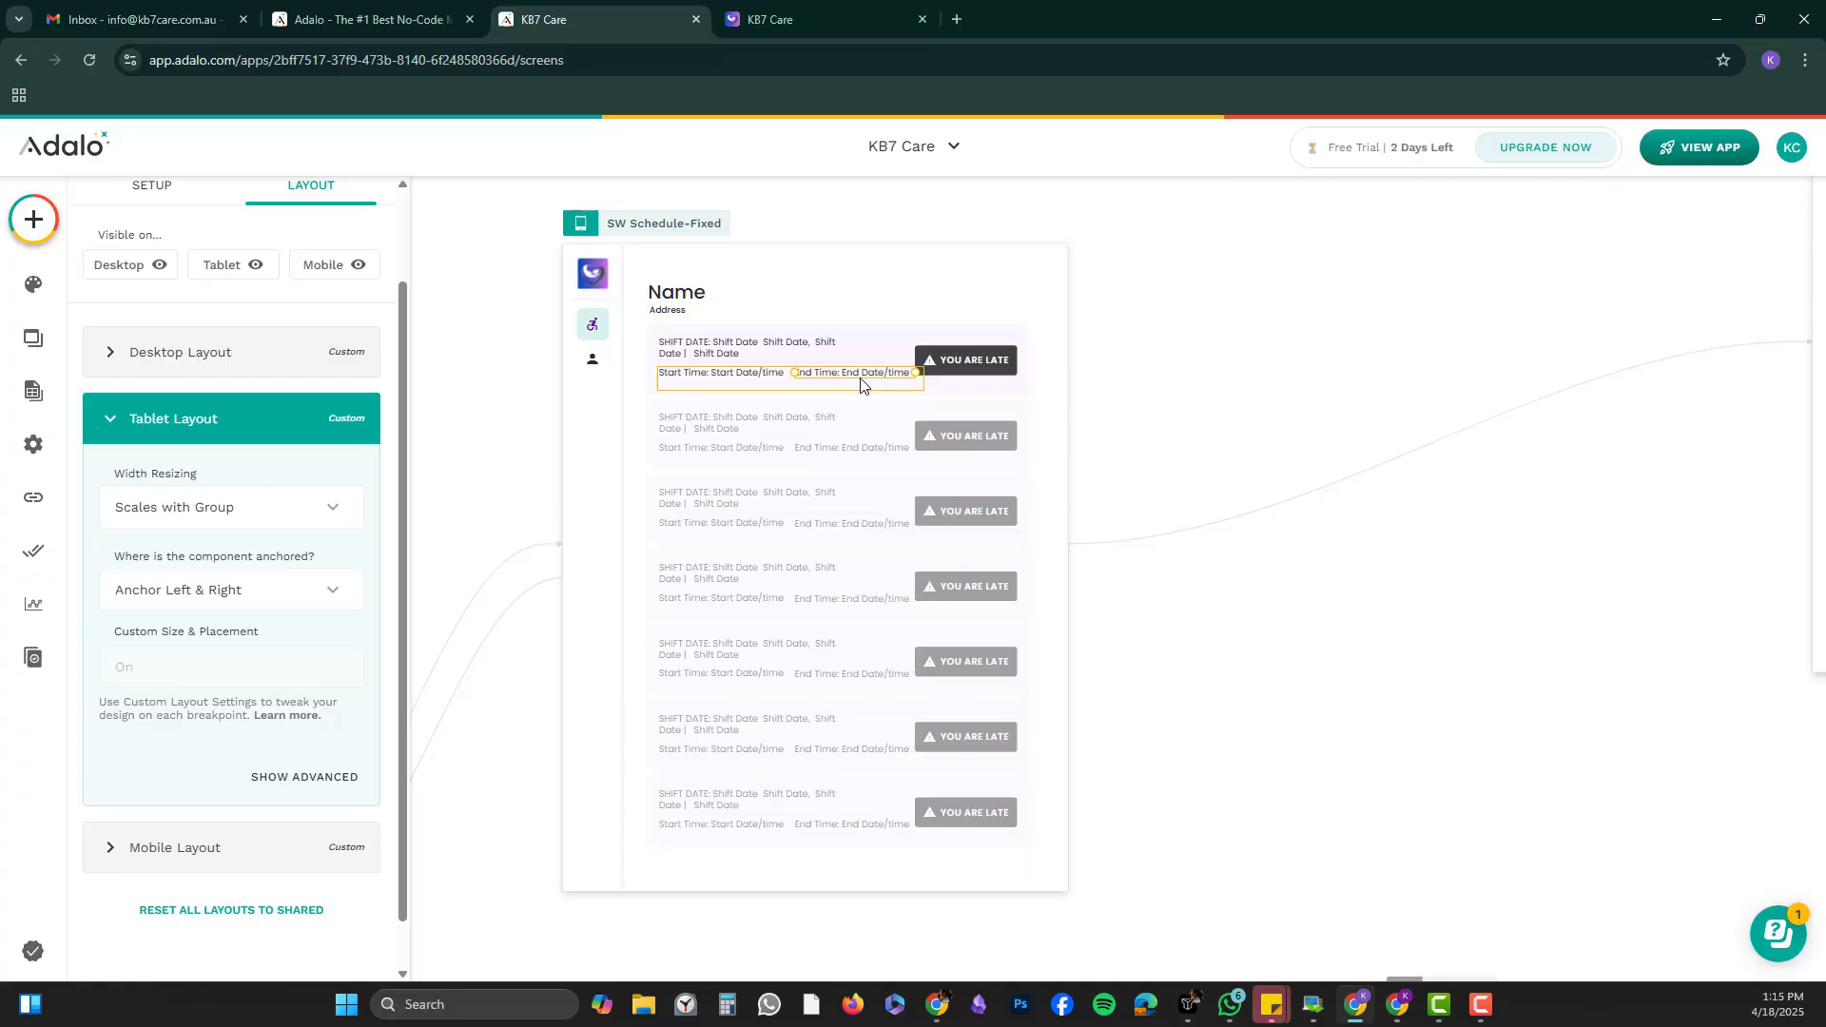
Set the first card's start time text to Stays Fixed with Anchor Left in the tablet layout.
left_click(727, 385)
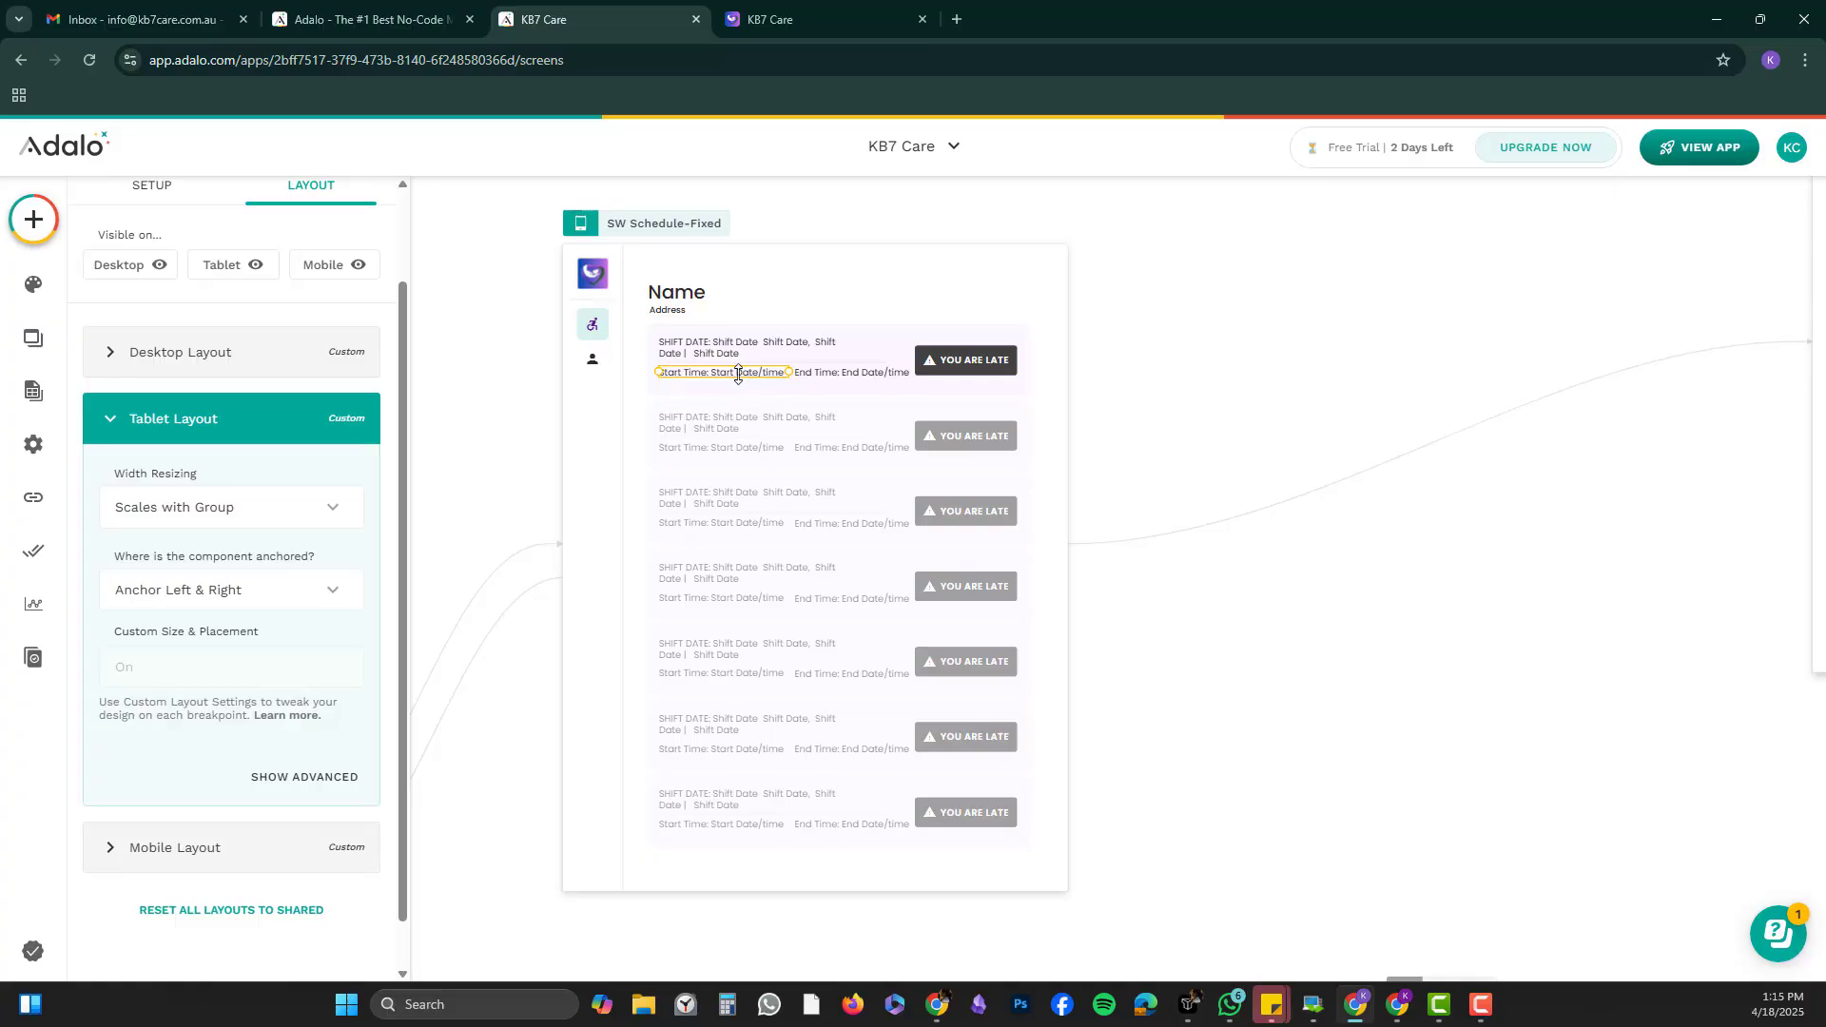
left_click(826, 376)
left_click(750, 372)
left_click(271, 518)
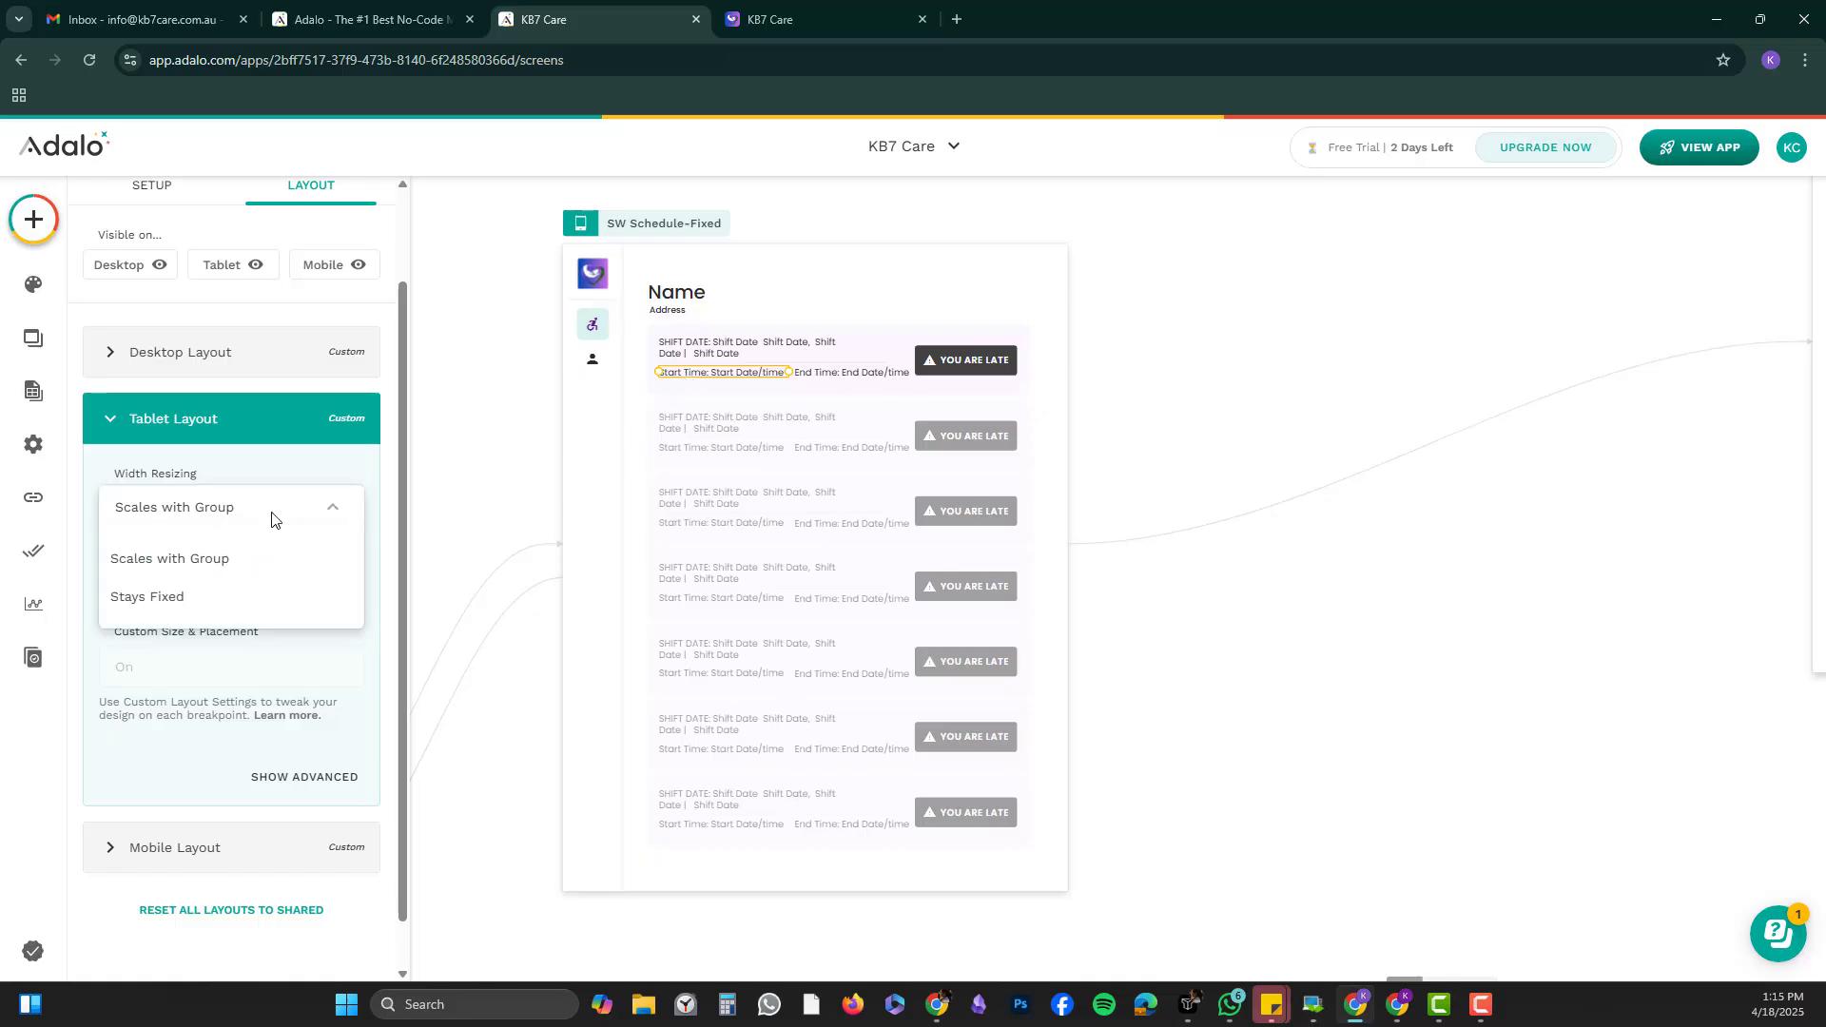
left_click(252, 597)
left_click(253, 607)
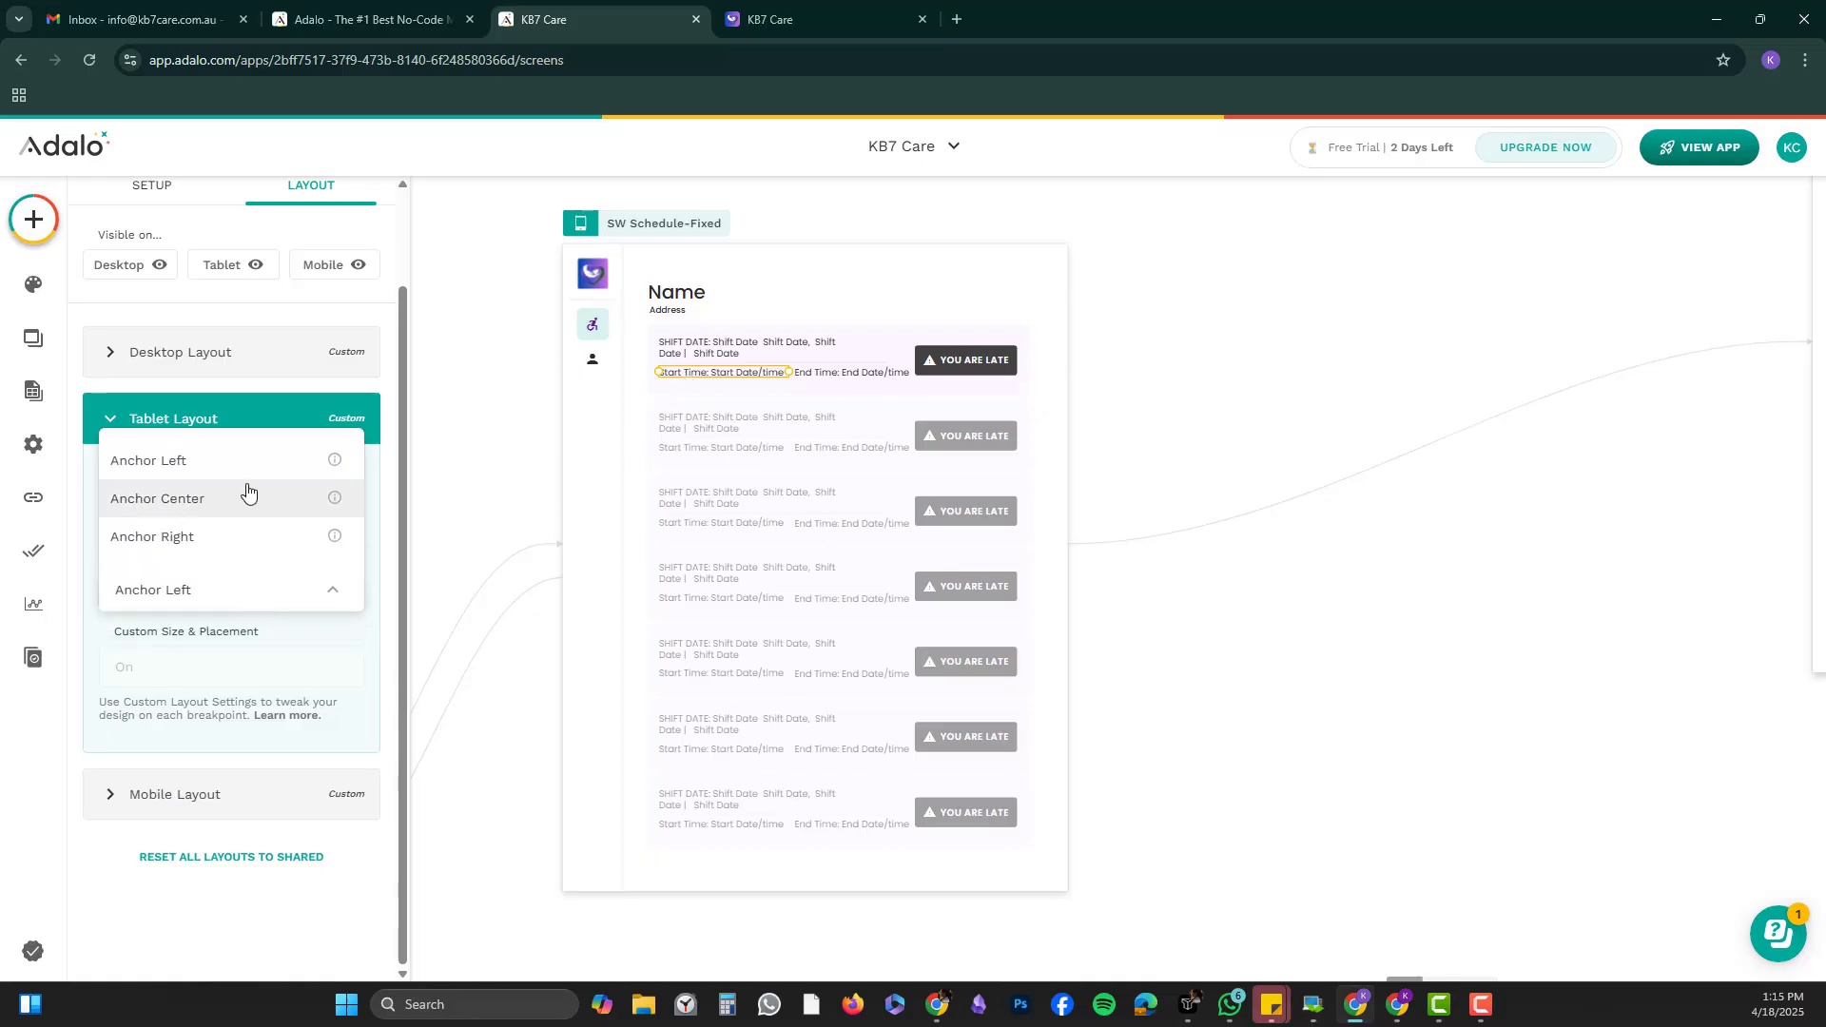
left_click(247, 471)
Set the first card's end time text to Stays Fixed with Anchor Right in the tablet layout.
left_click(846, 372)
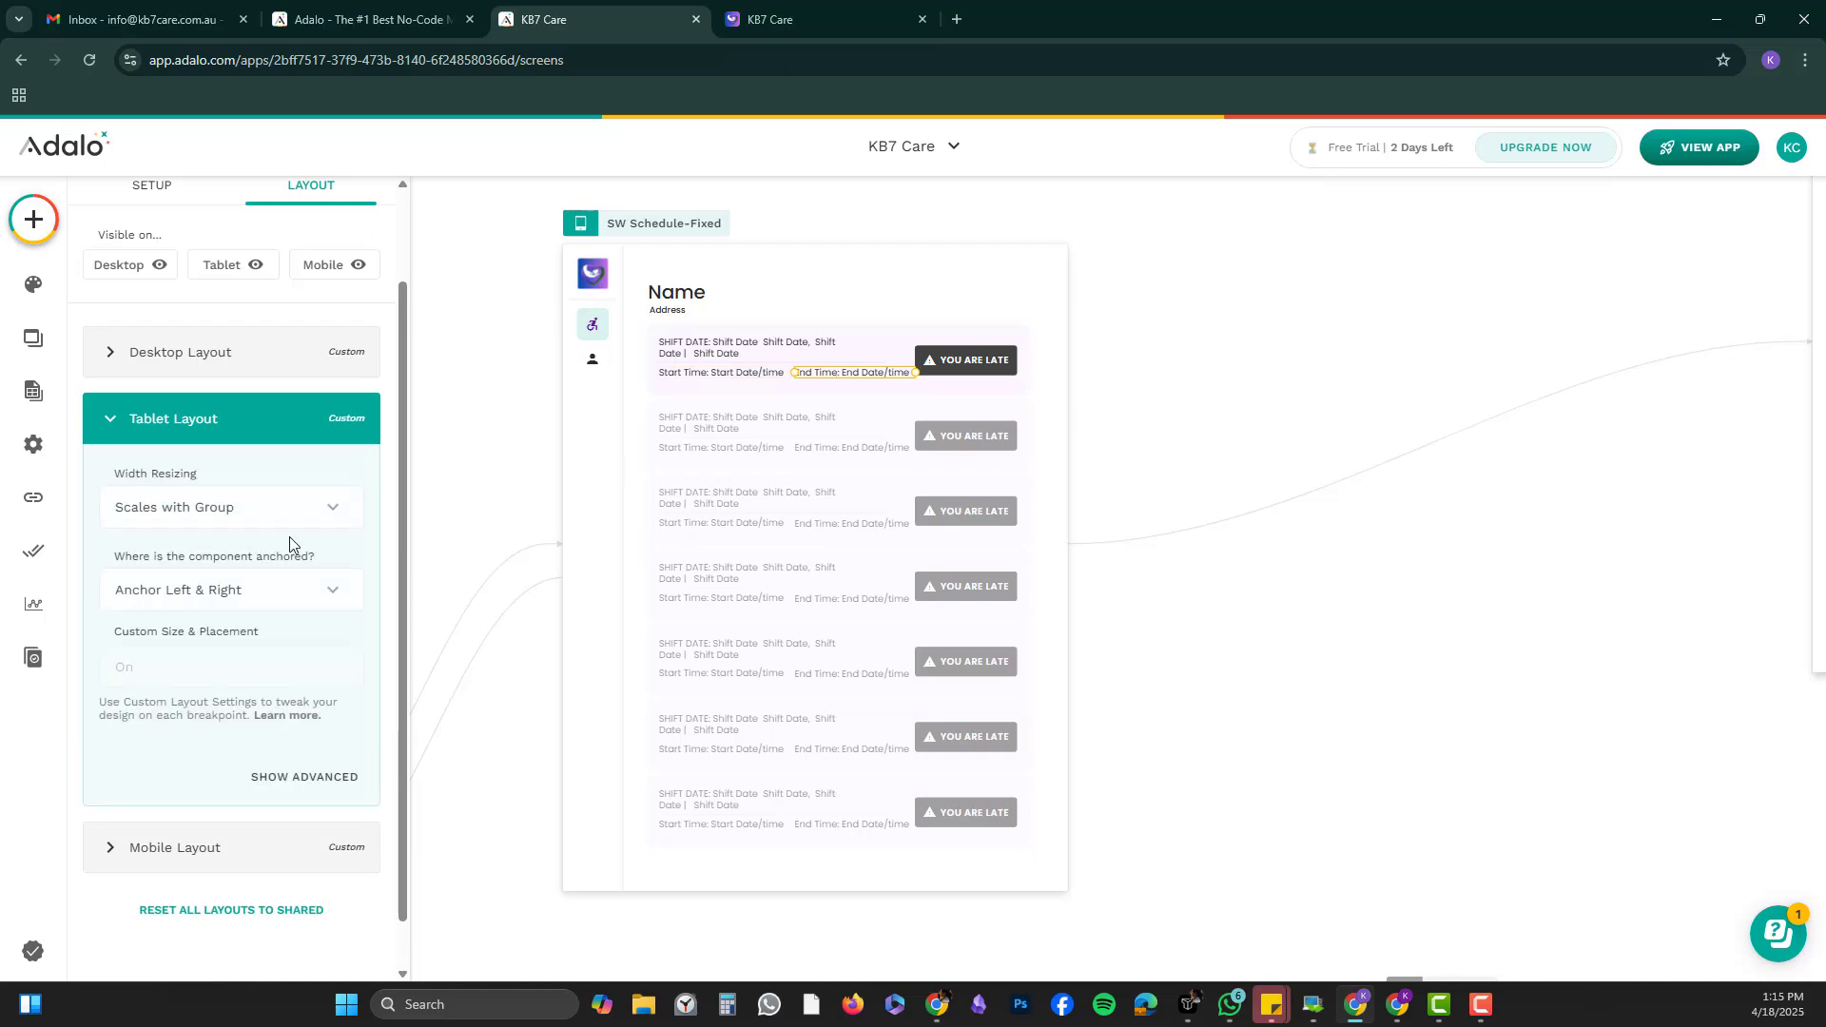
left_click(228, 518)
left_click(217, 599)
left_click(249, 590)
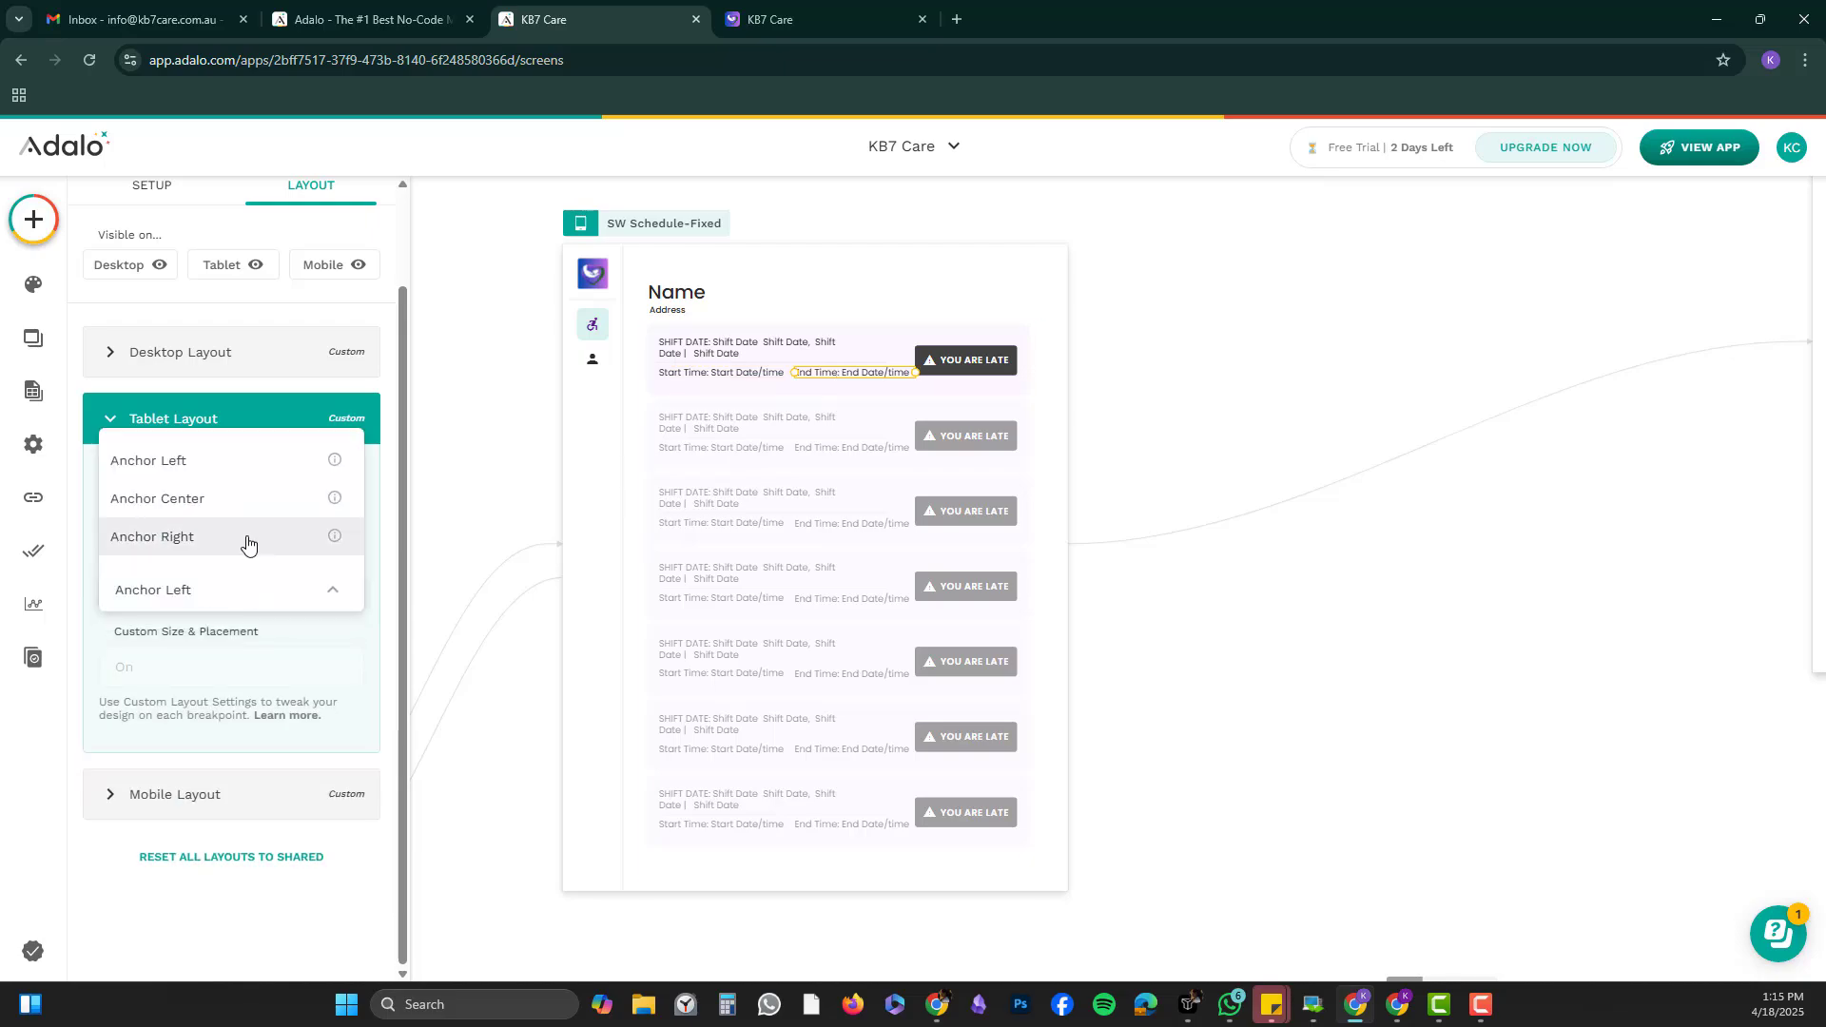
left_click(246, 536)
Widen the tablet screen in stages to about 870 to test how the adjusted card texts respond.
left_click(668, 226)
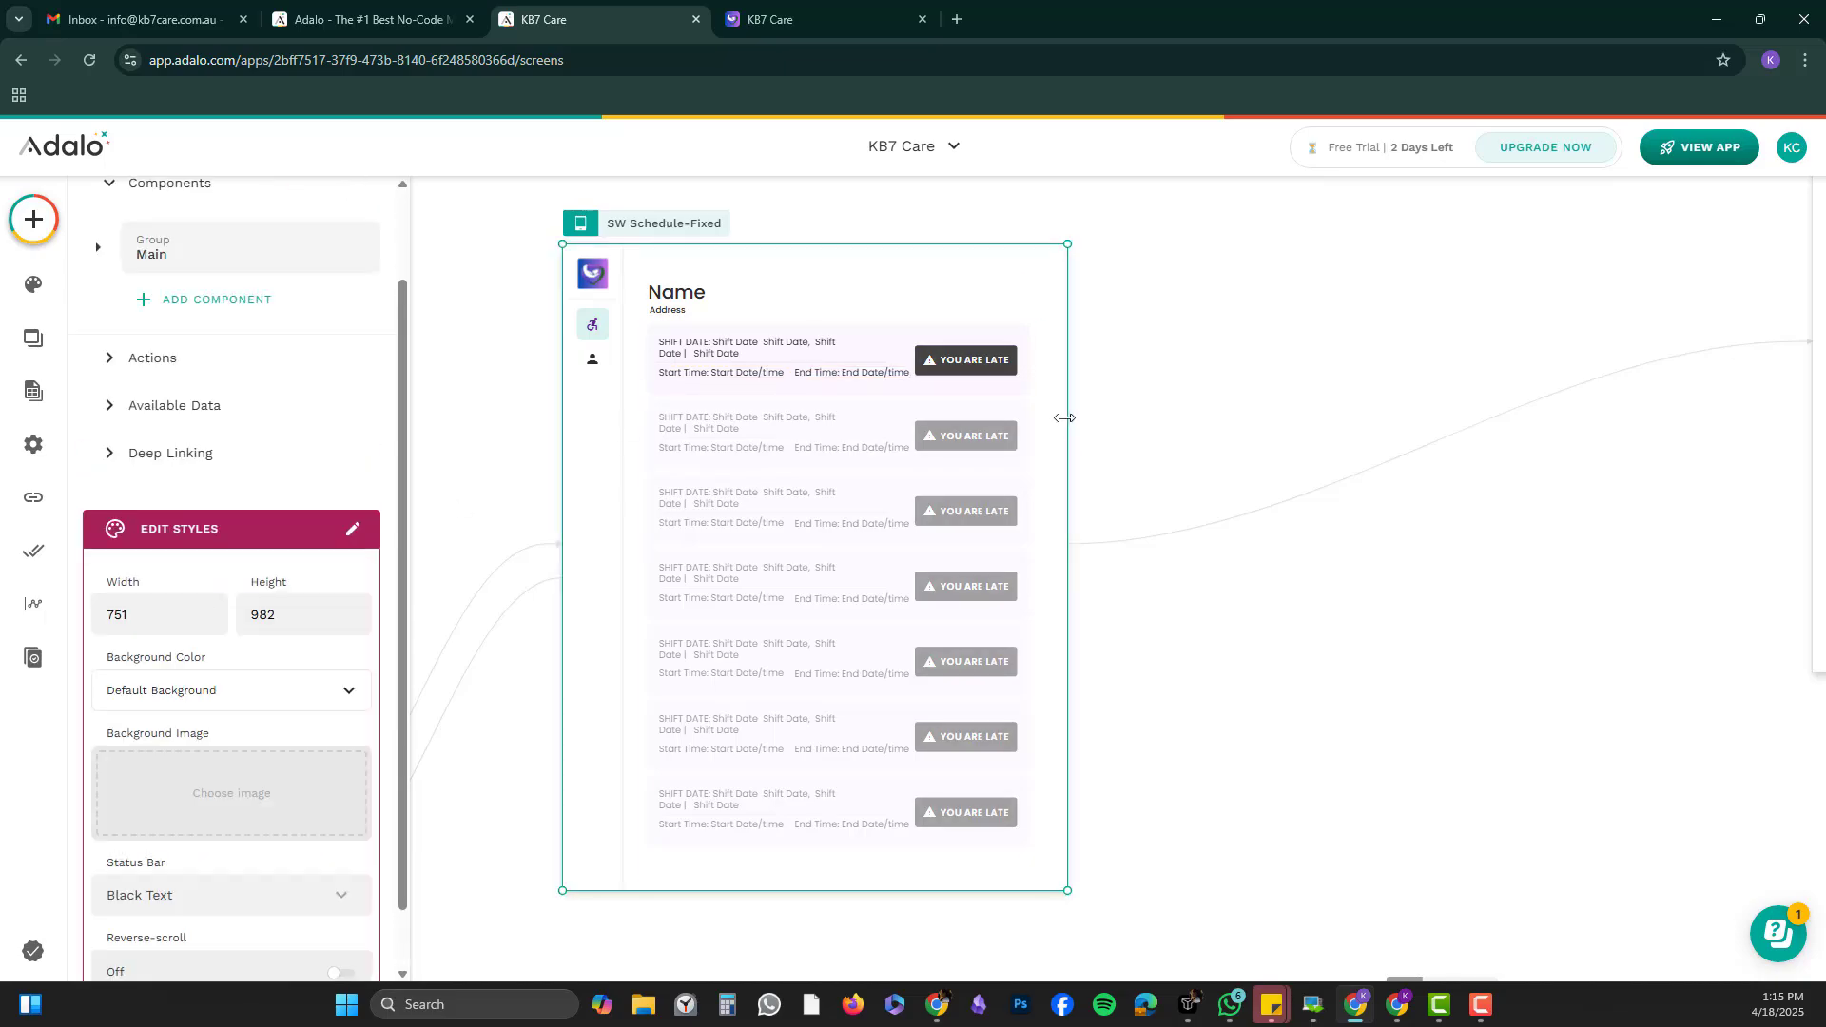
left_click_drag(1064, 417, 1127, 424)
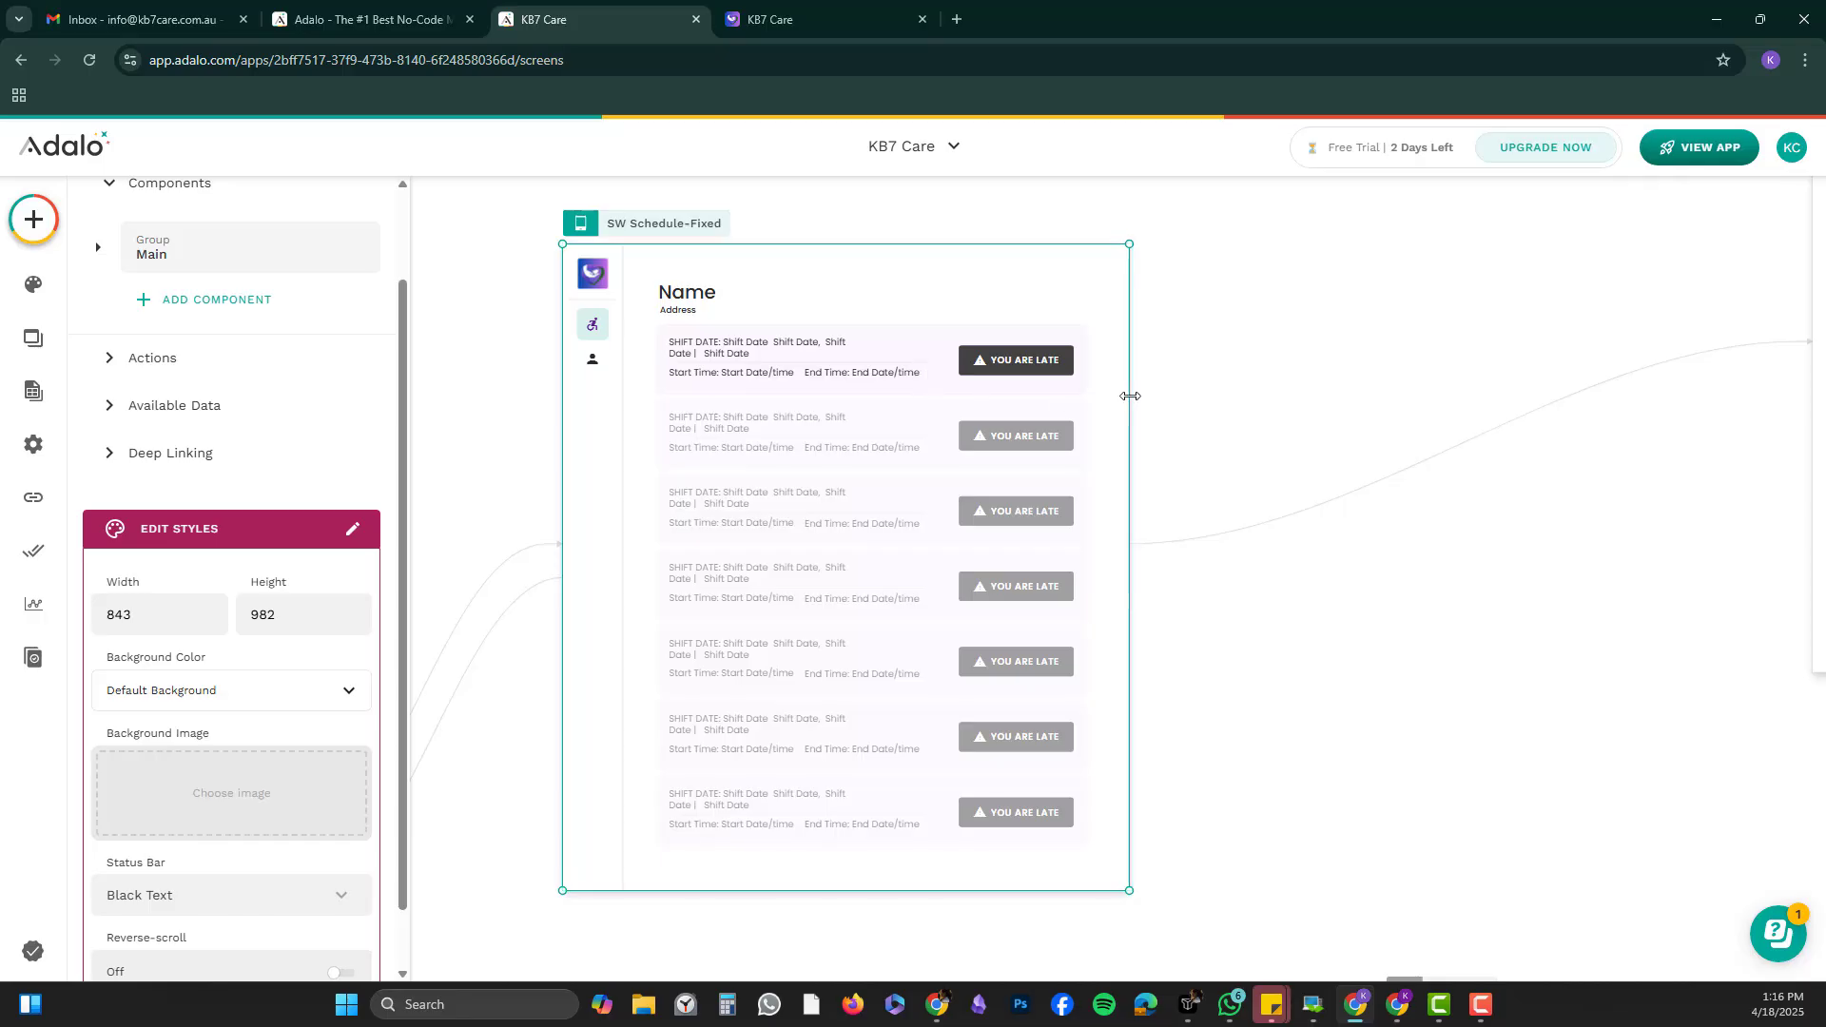
mouse_move(1128, 389)
left_mouse_down()
mouse_move(1014, 379)
mouse_move(1147, 385)
left_mouse_up()
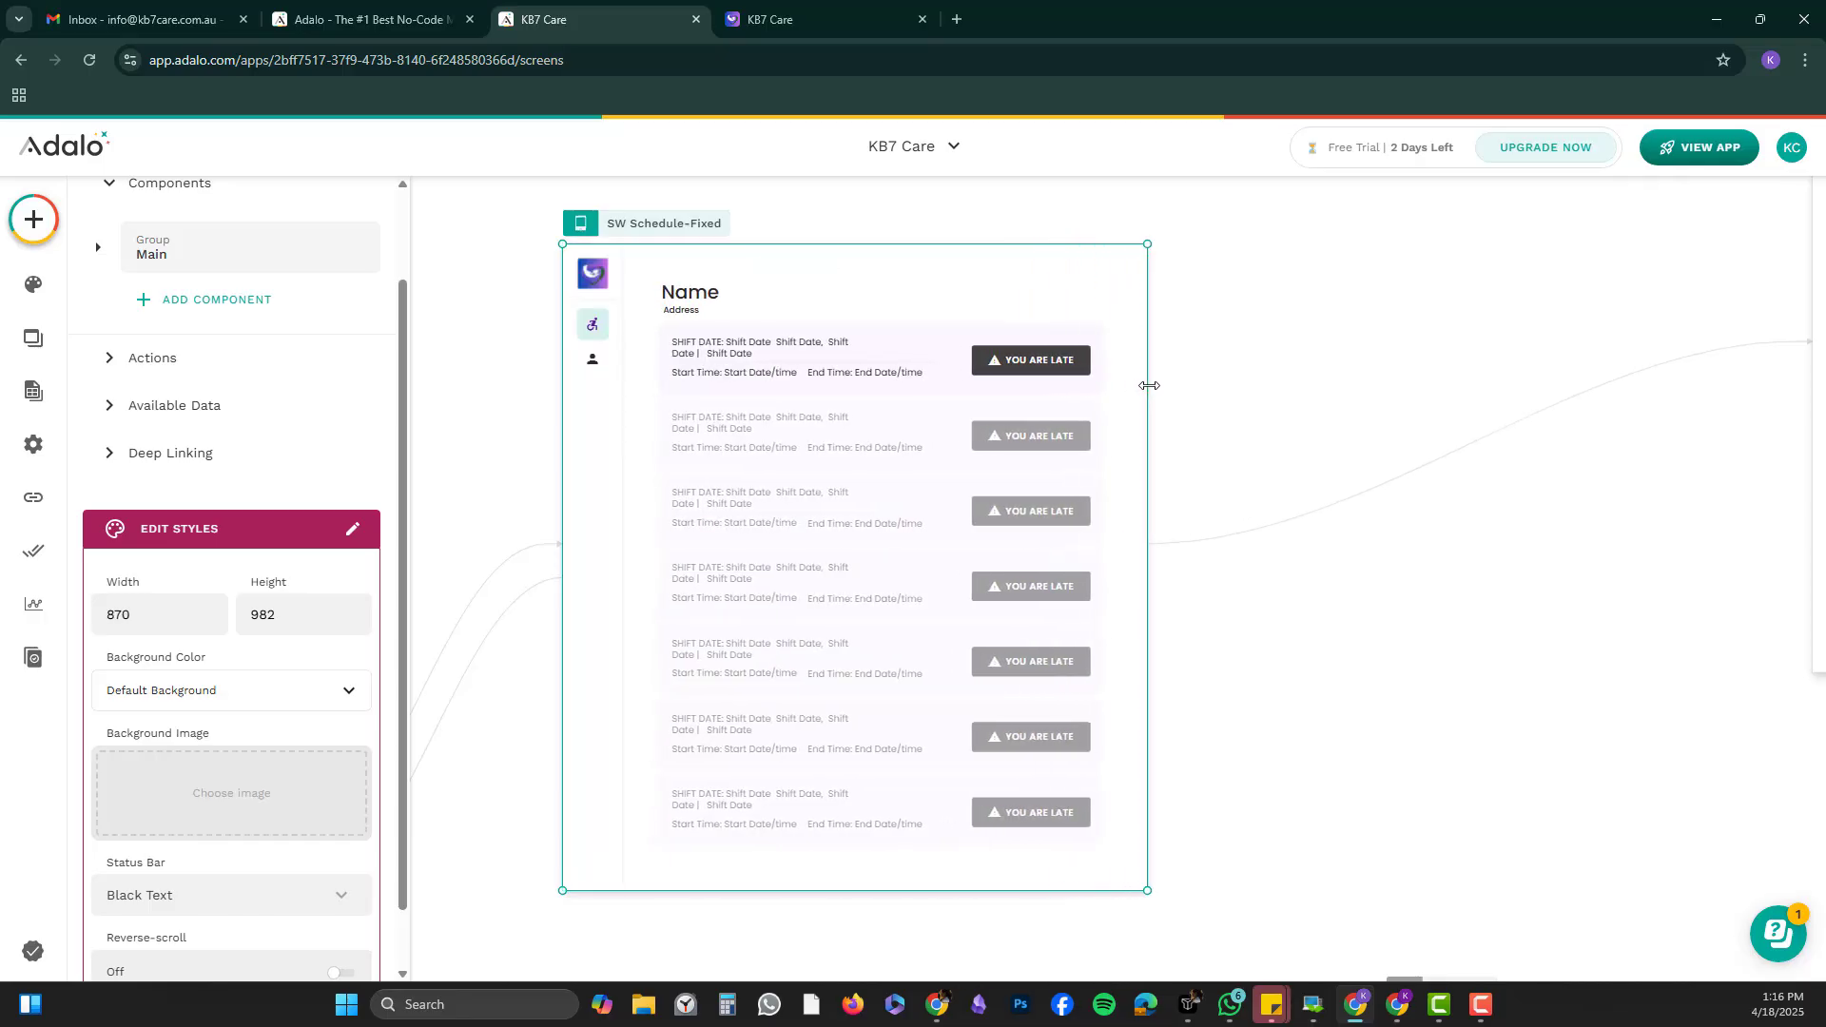
Set the first card's dark YOU ARE LATE button to Stays Fixed with Anchor Right in the tablet layout.
left_click(1005, 364)
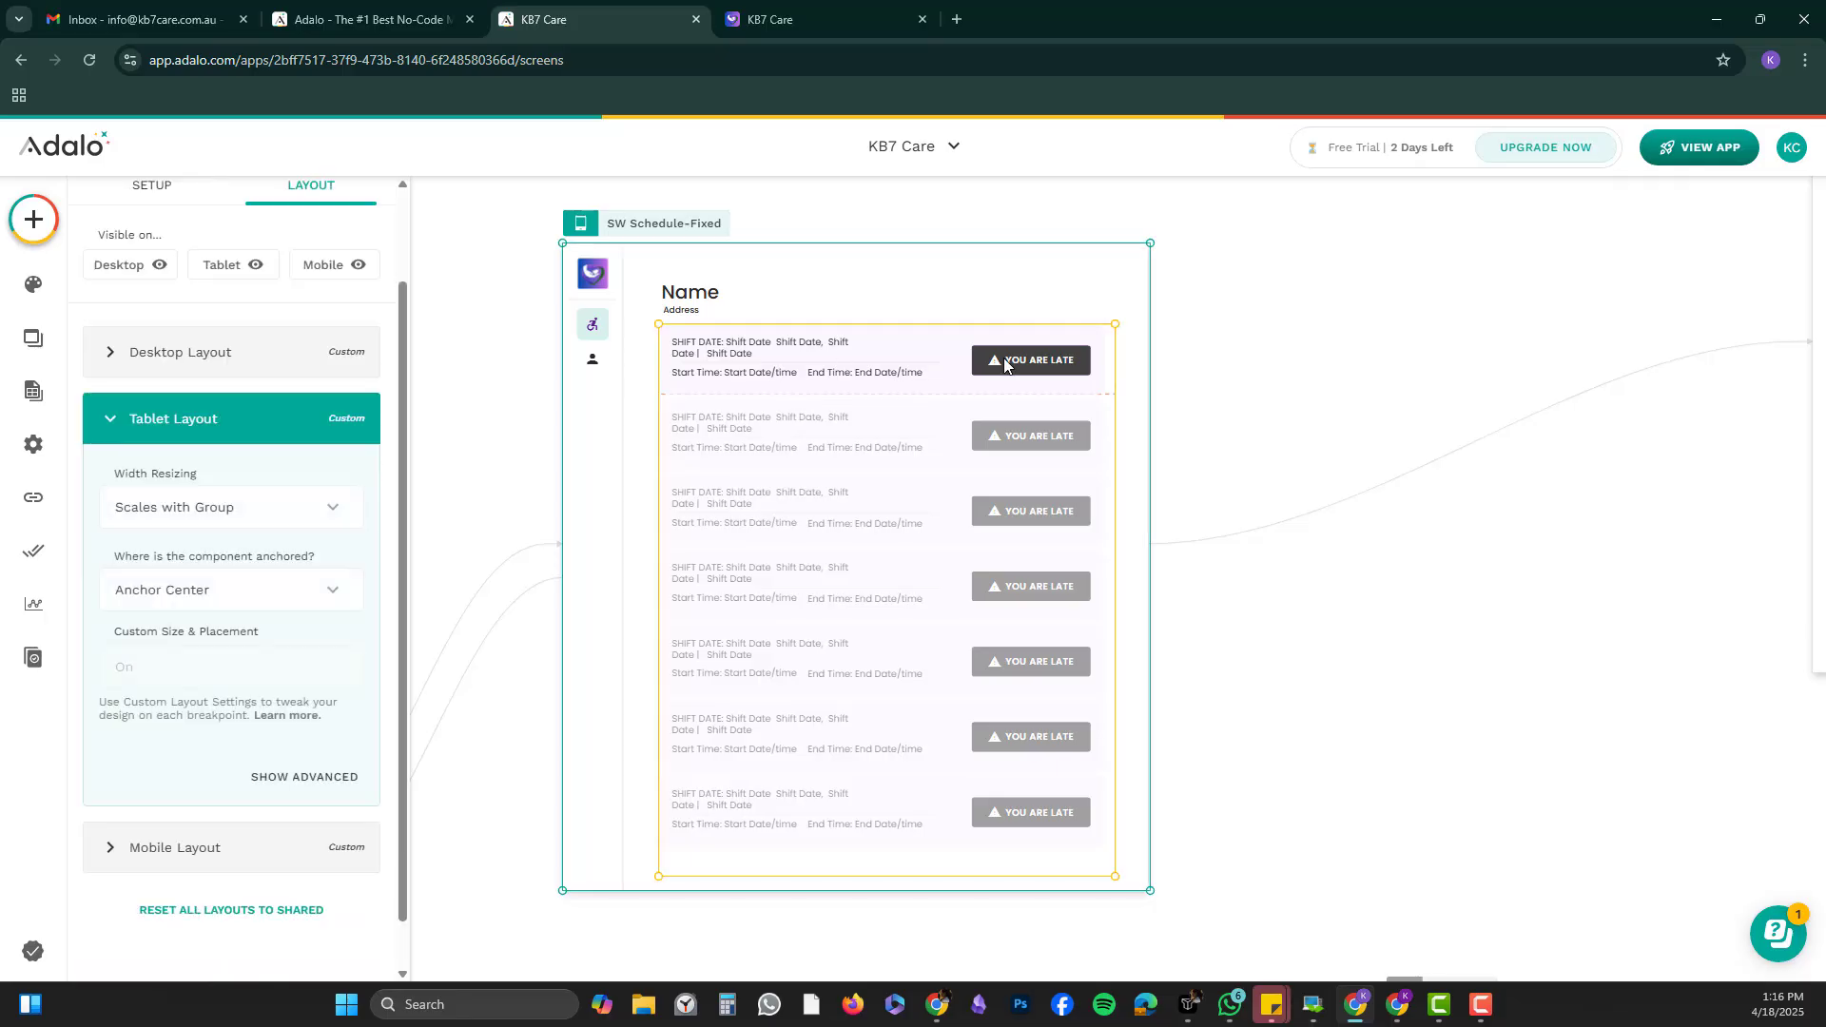
left_click(1005, 364)
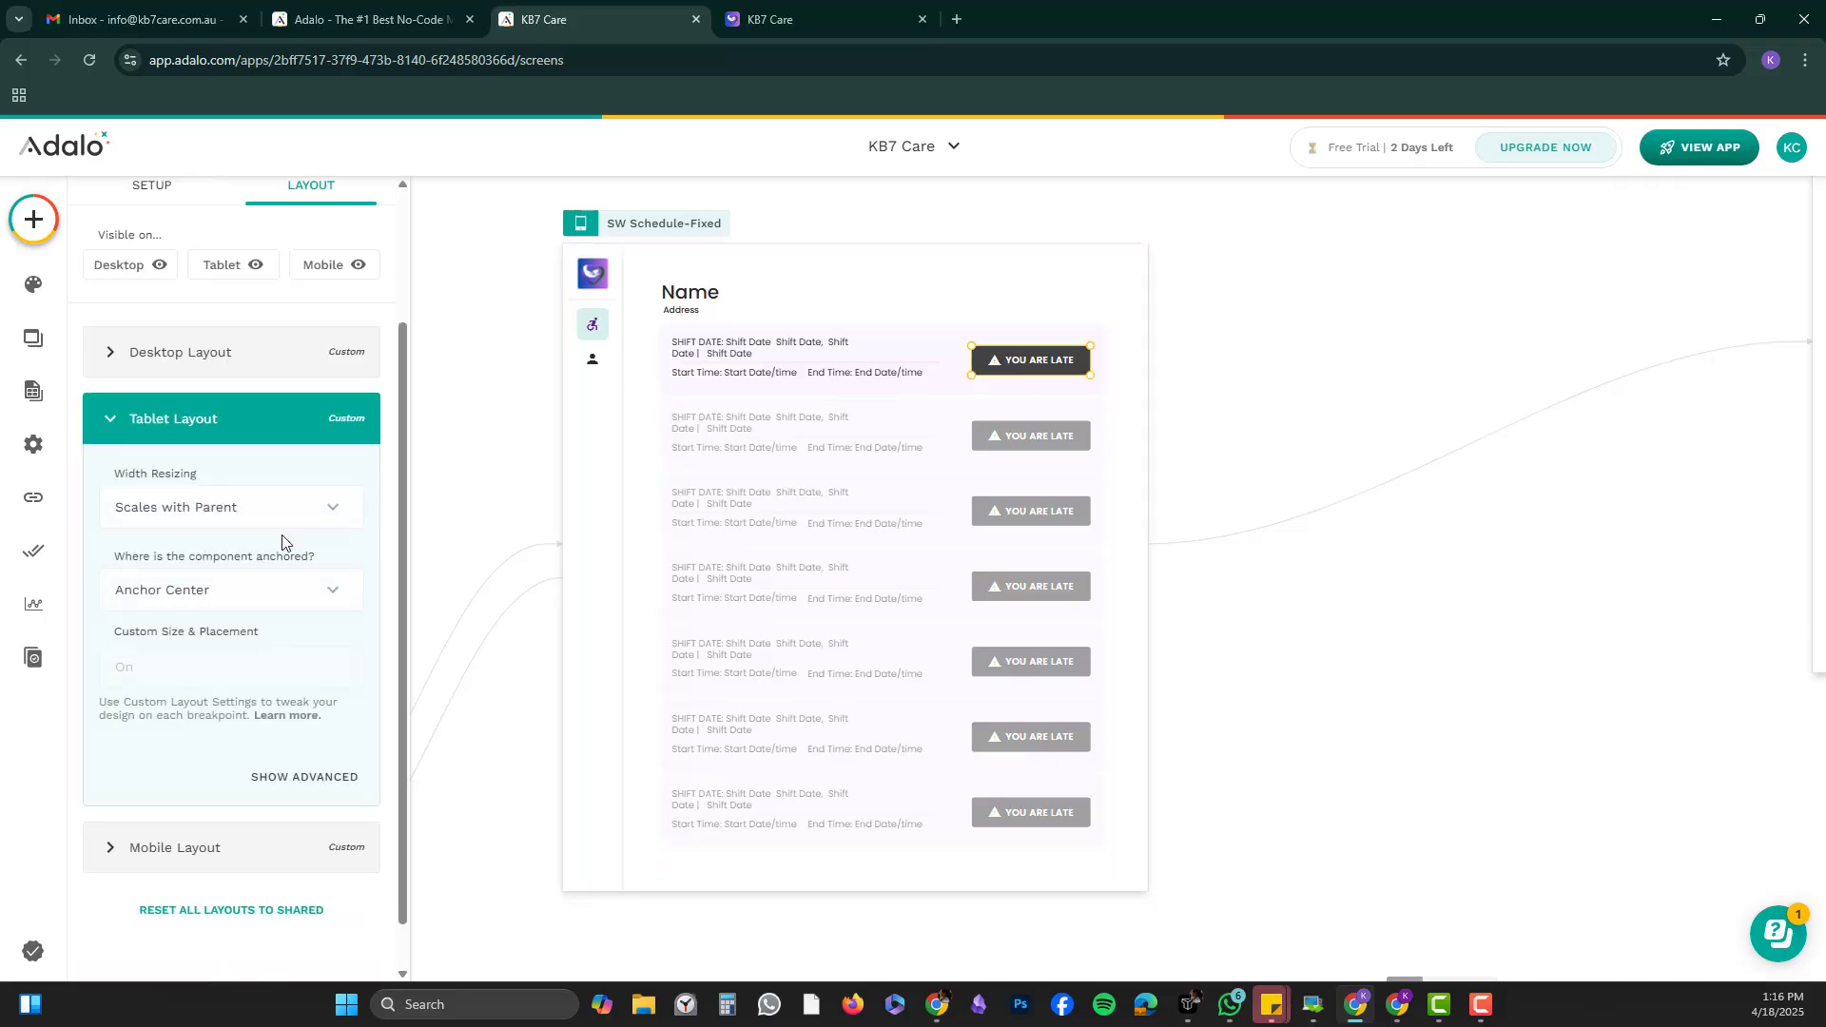
left_click(328, 518)
left_click(305, 592)
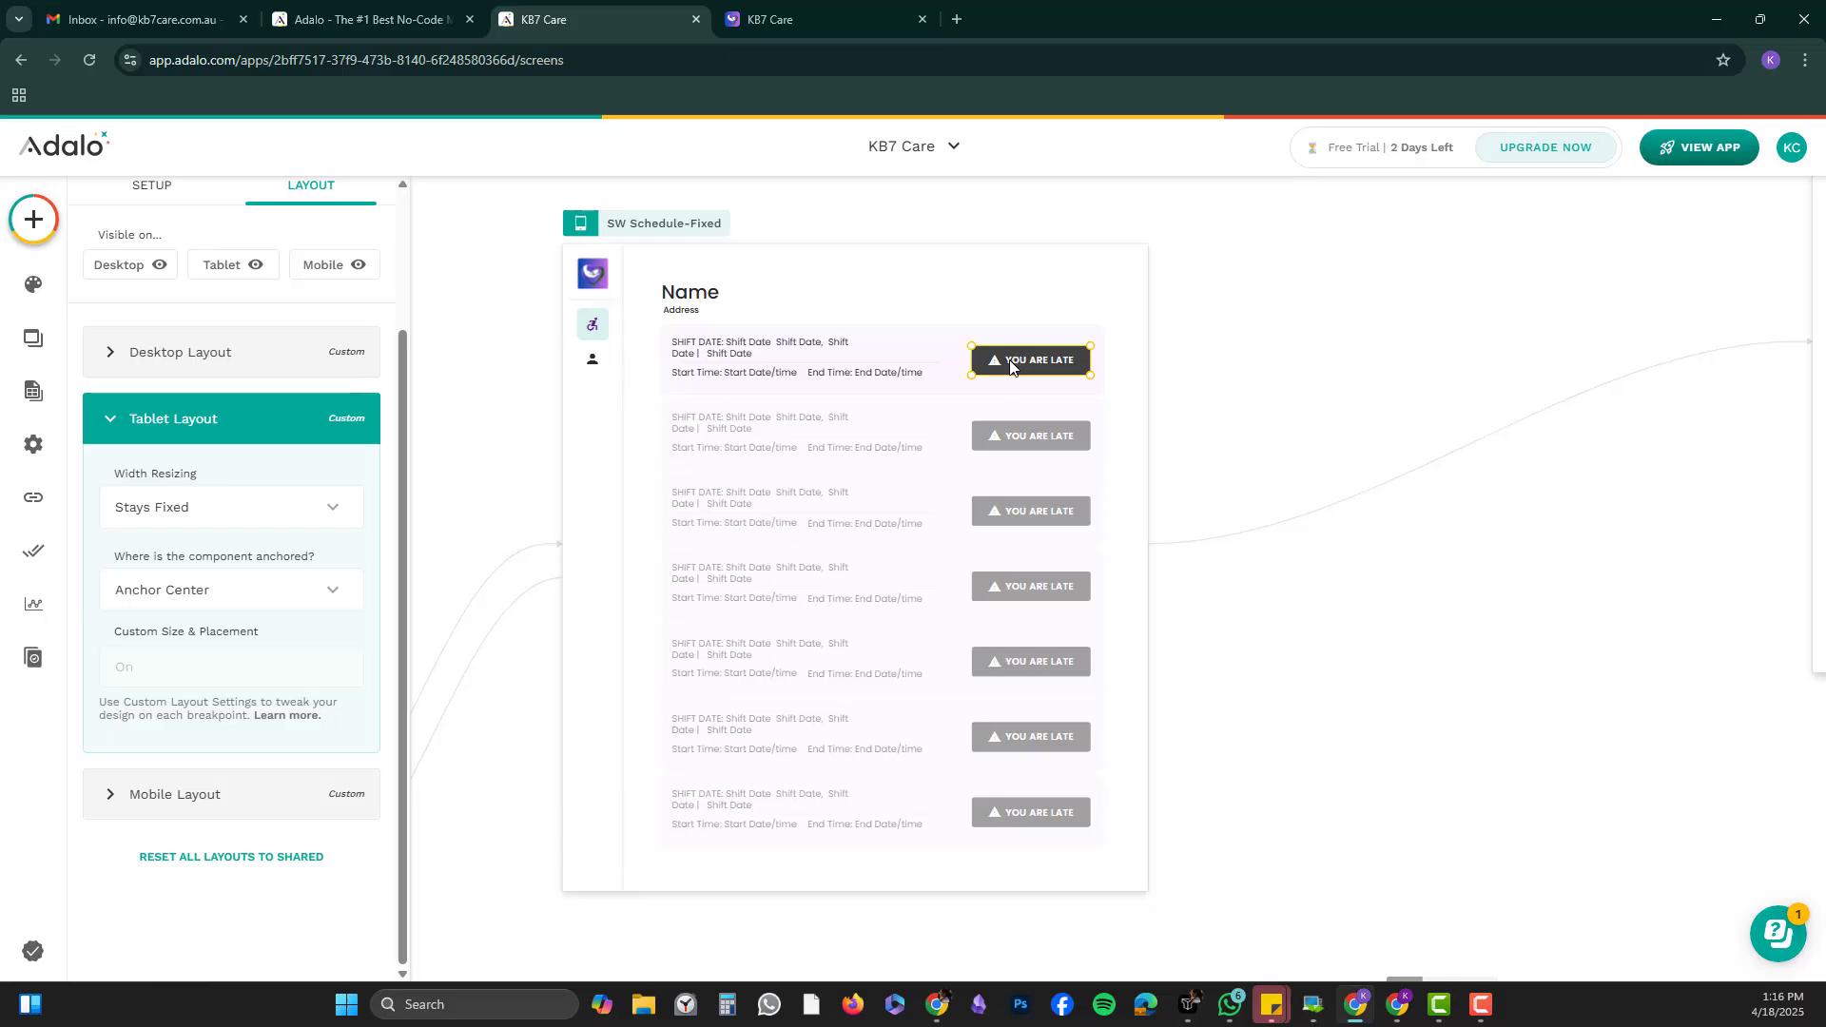
left_click(276, 585)
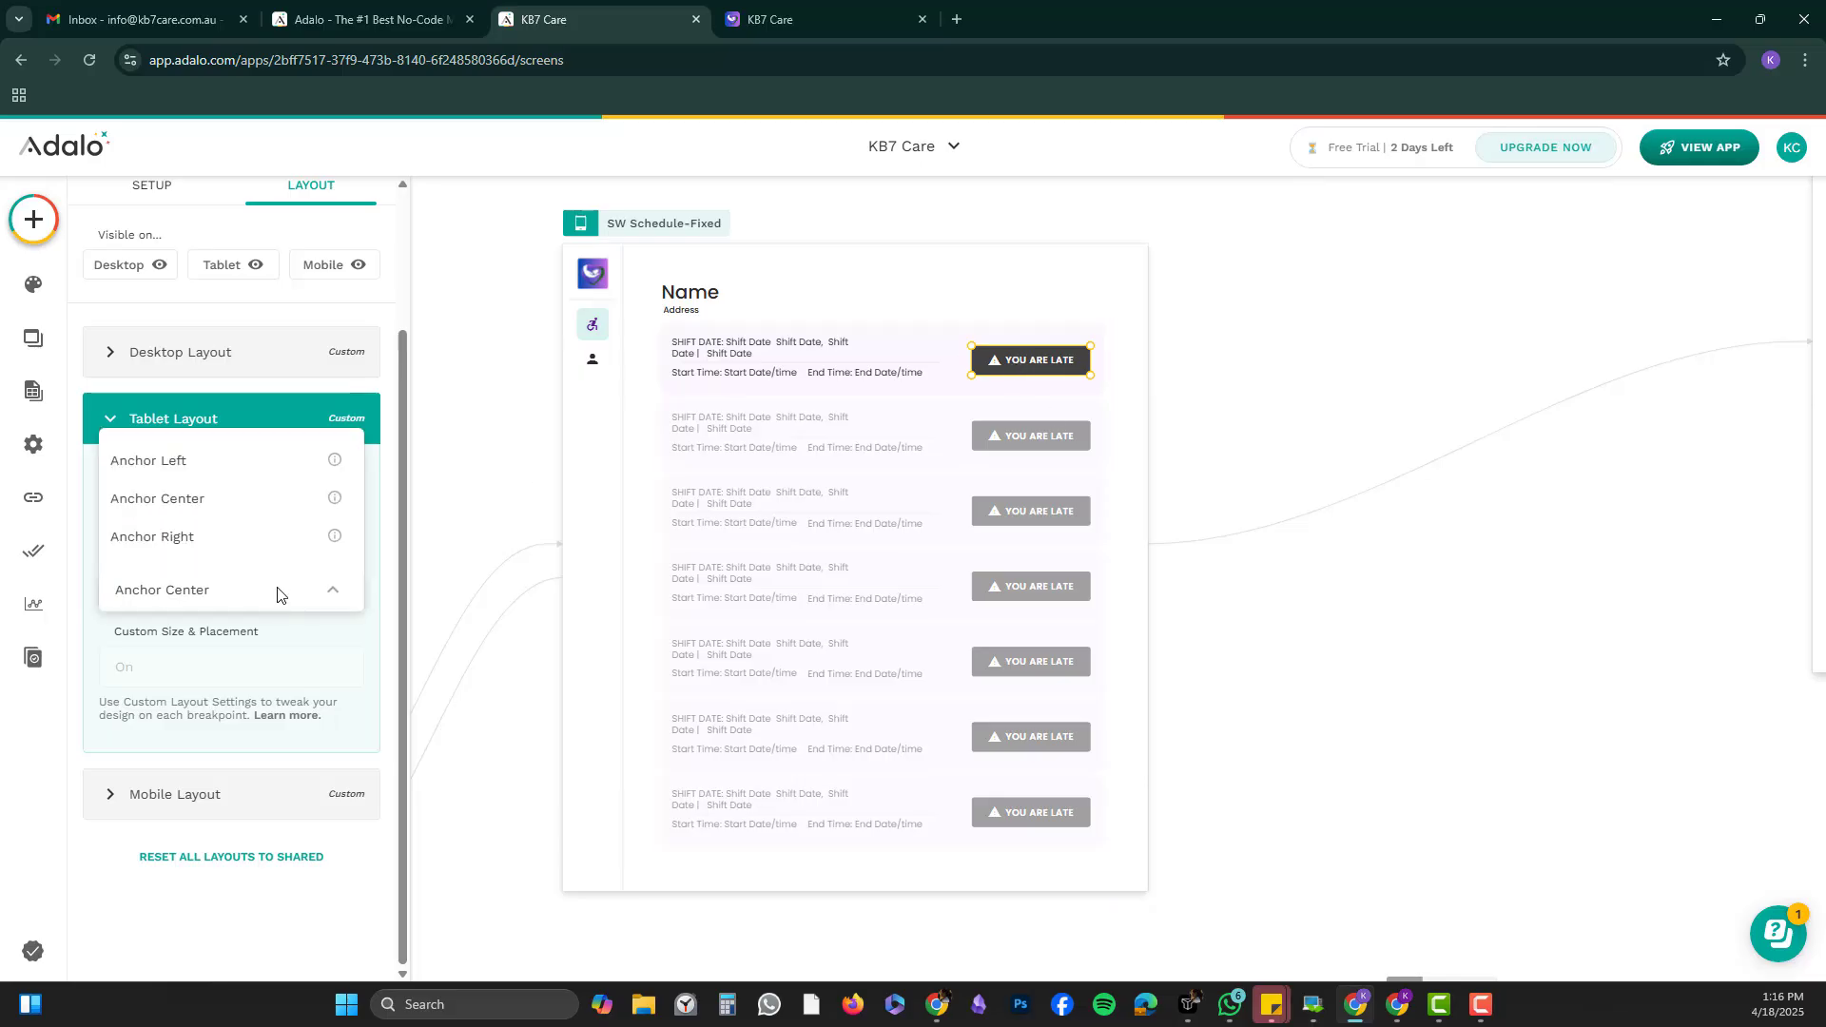
left_click(277, 540)
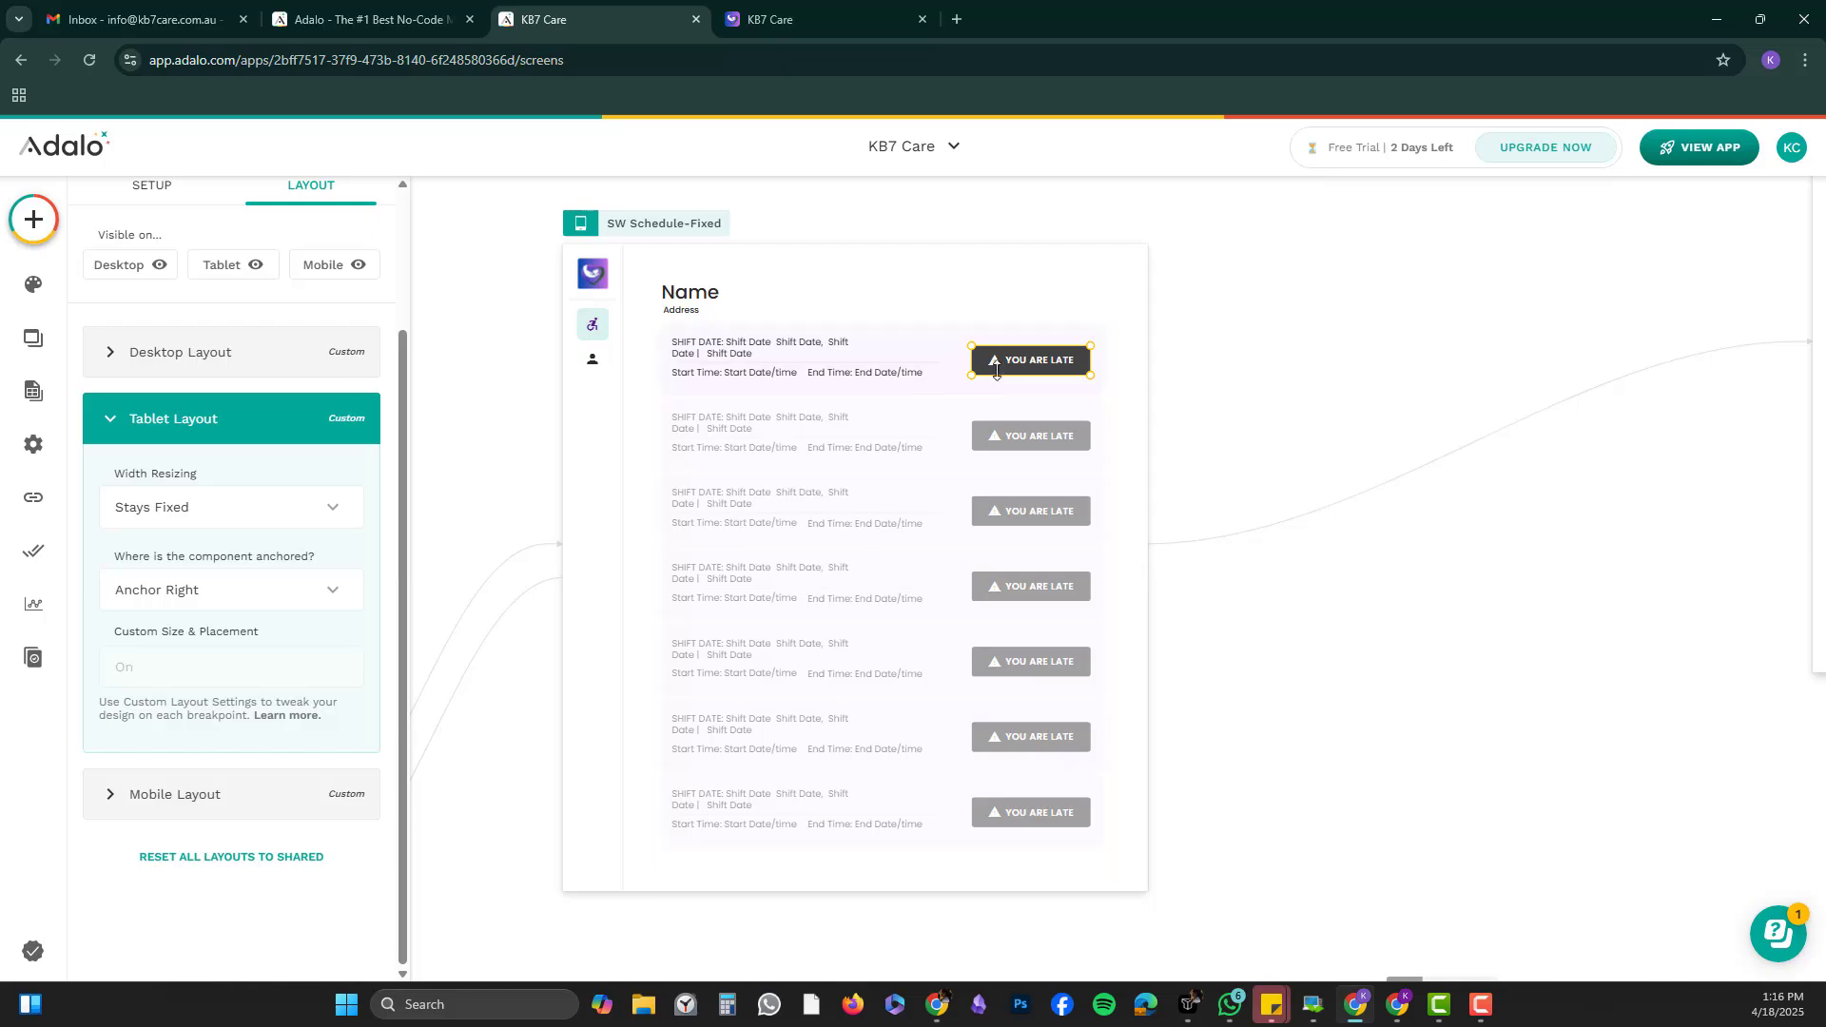
Widen the tablet screen to about 959 and 1007, checking the layout settings of the stacked buttons in the first card.
left_click(664, 223)
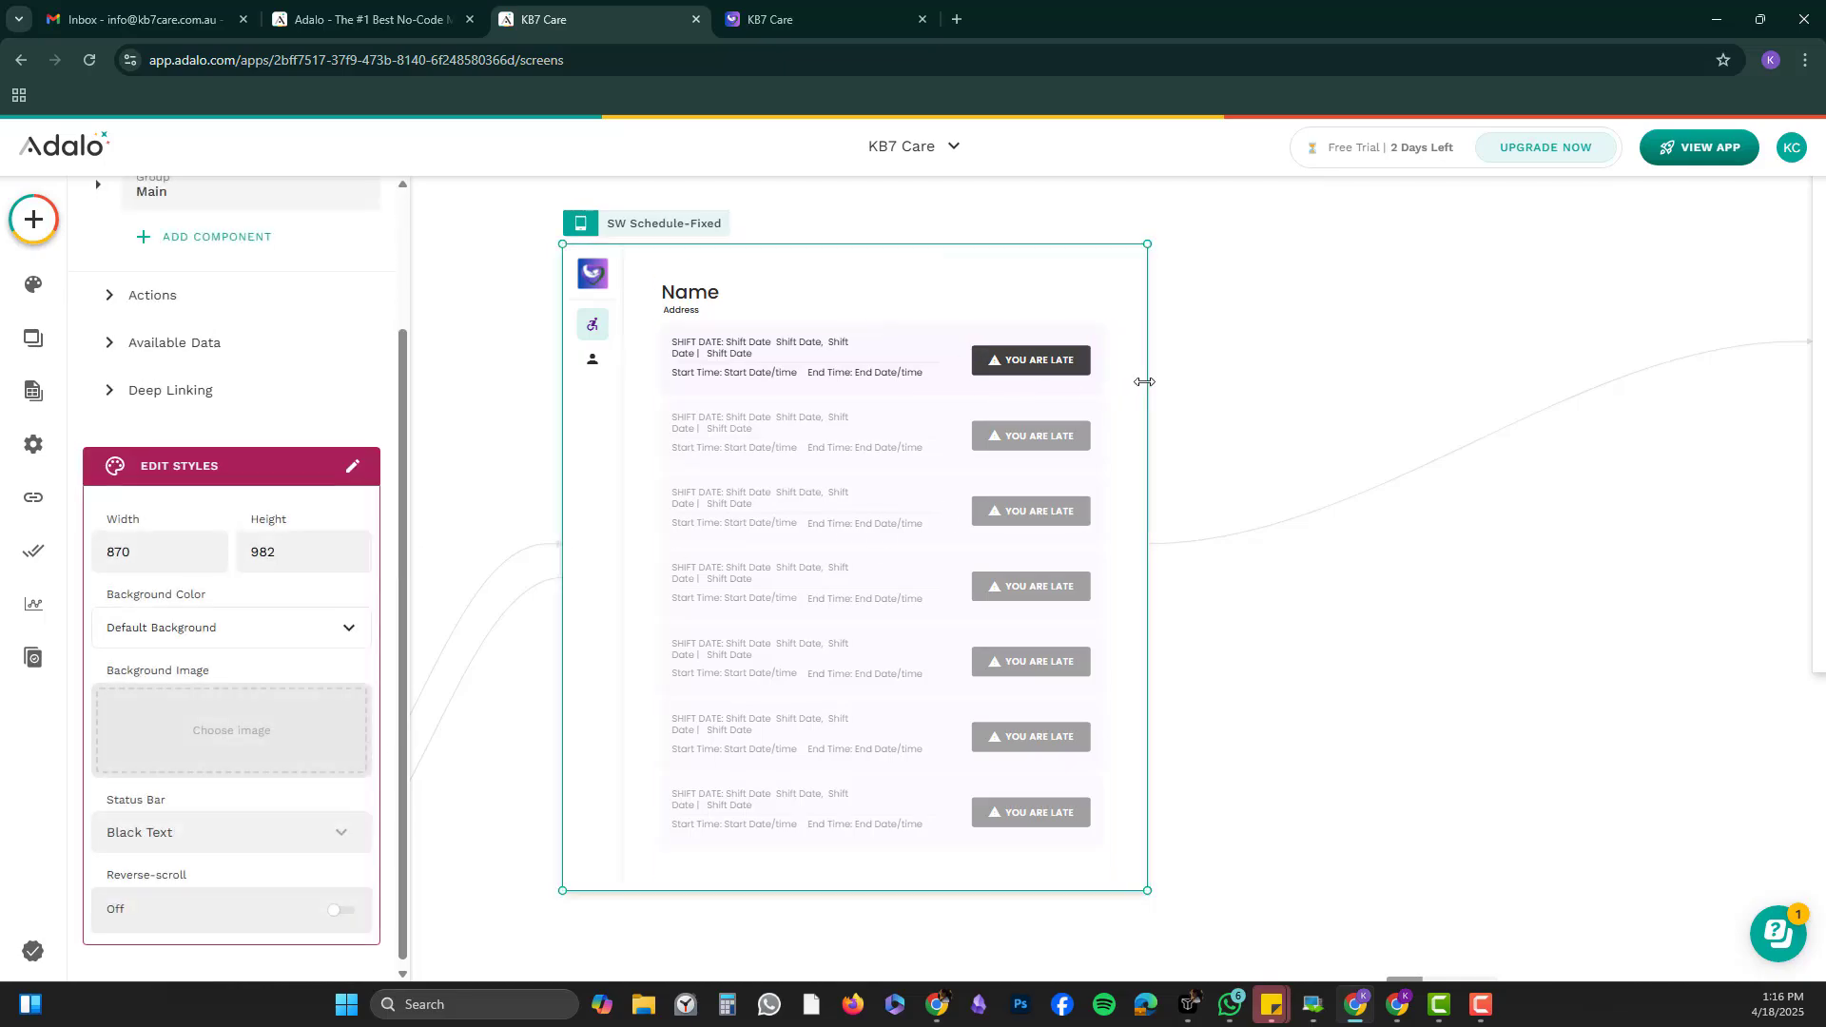
left_click_drag(1146, 379, 1209, 387)
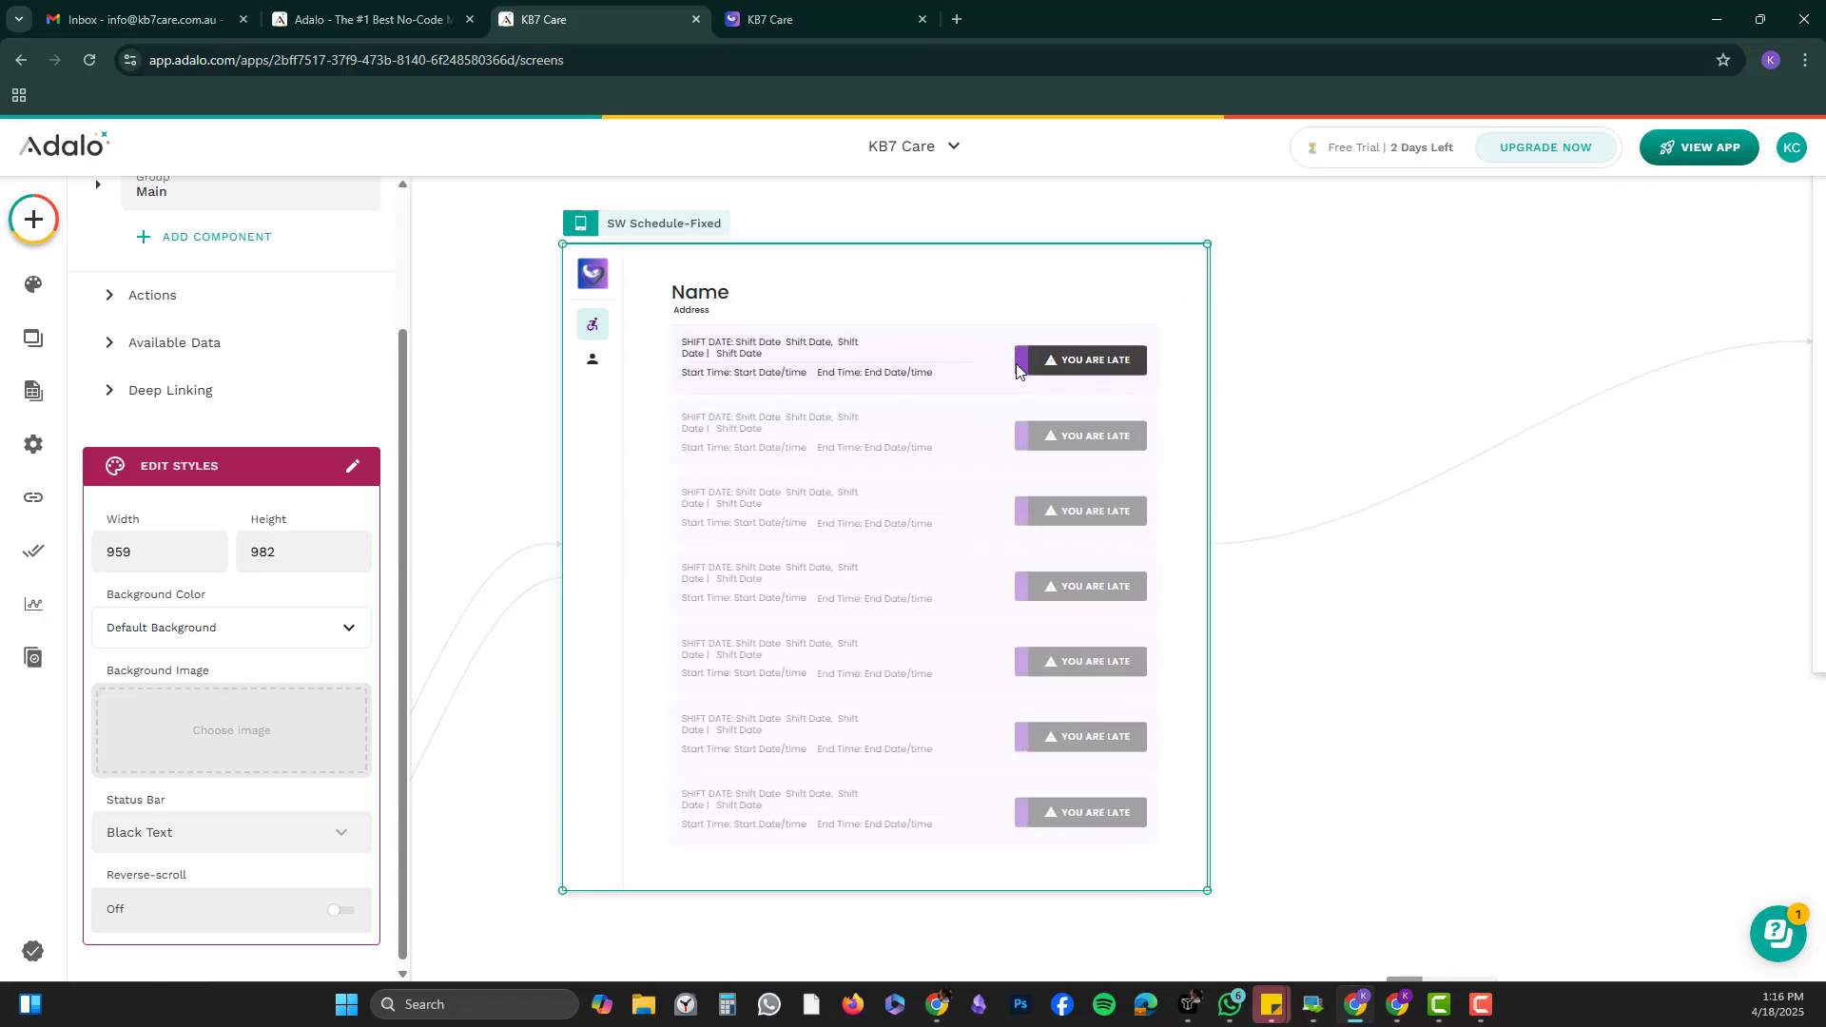
left_click(1016, 366)
left_click(1016, 364)
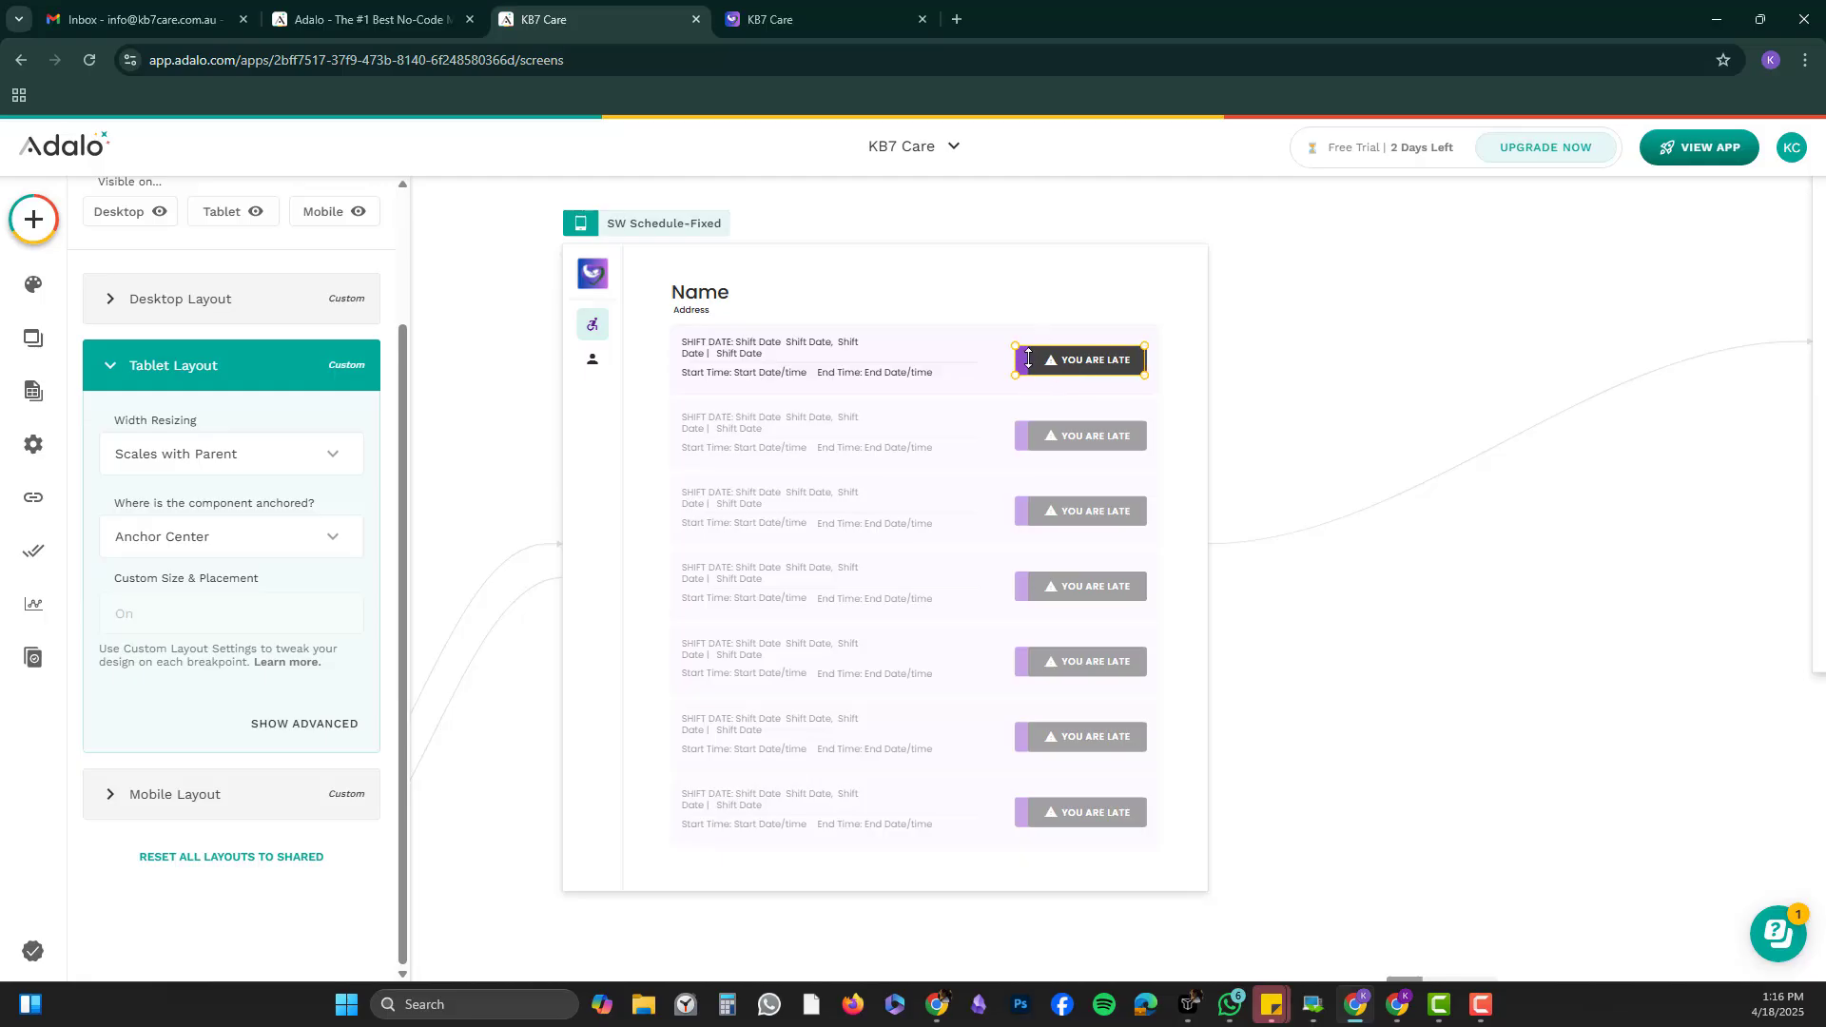
left_click(660, 229)
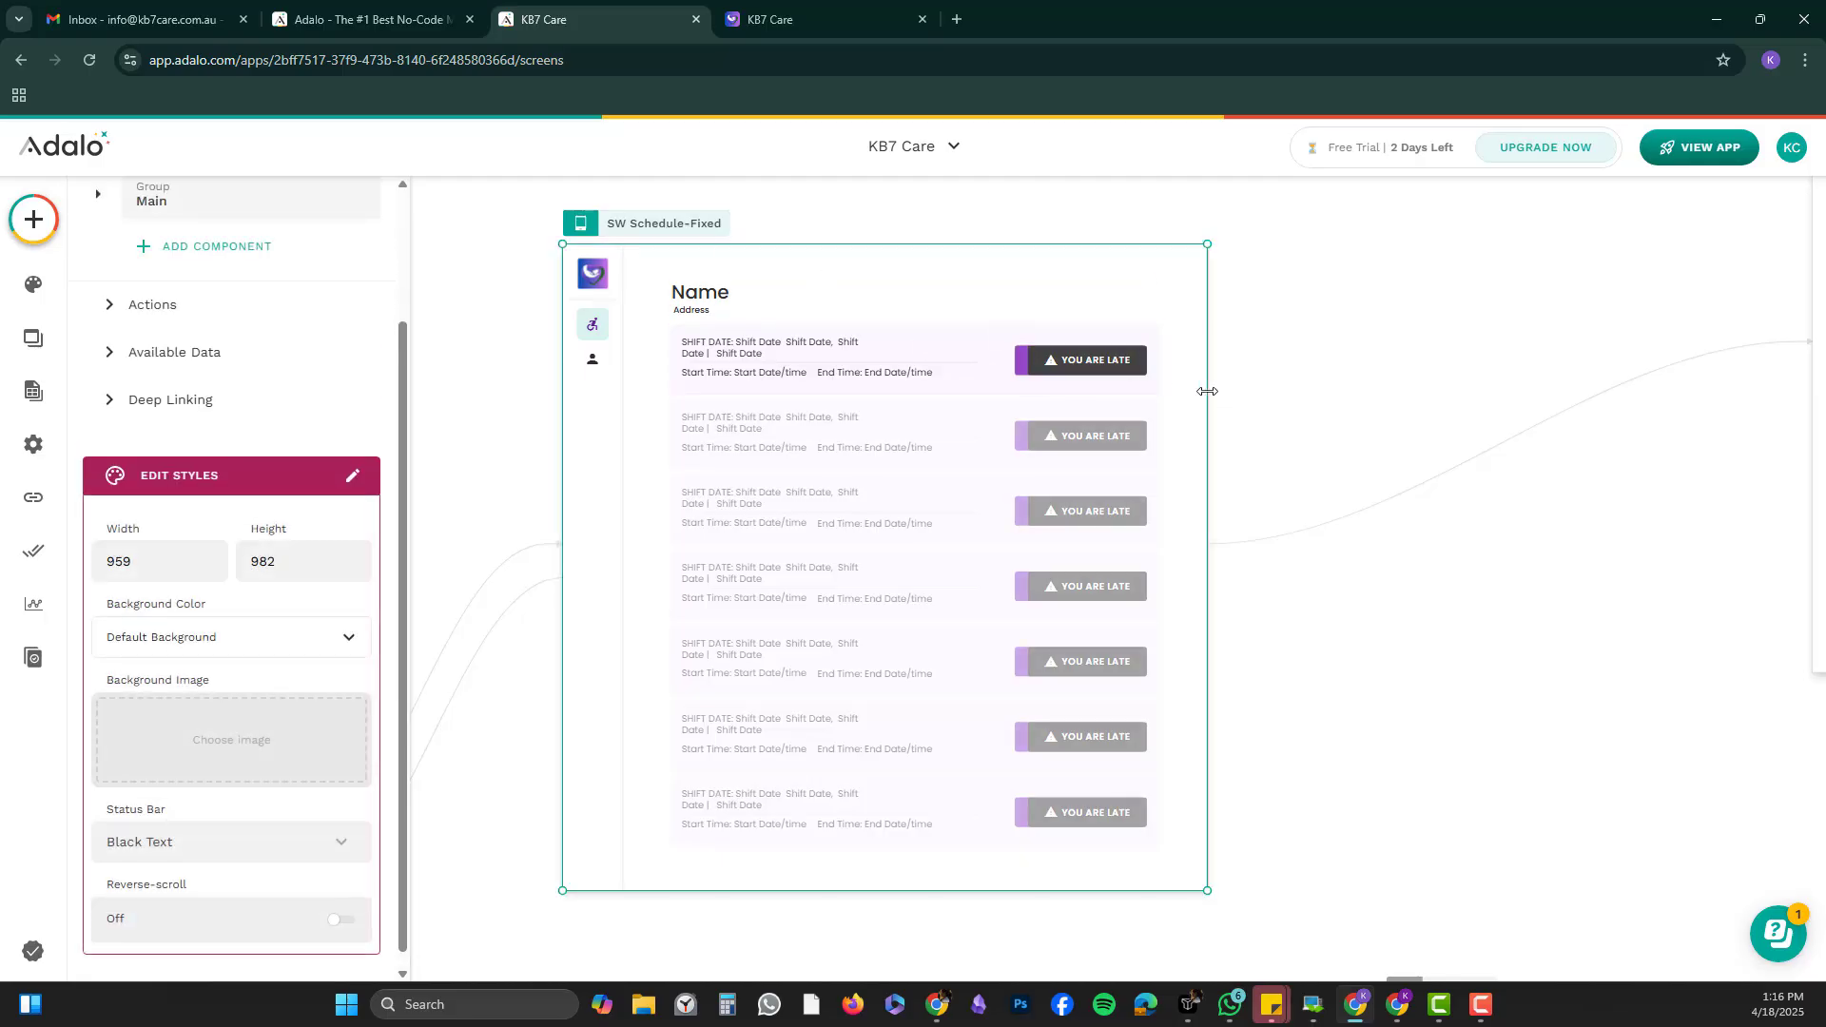
mouse_move(1207, 391)
left_mouse_down()
mouse_move(1134, 391)
mouse_move(1239, 391)
left_mouse_up()
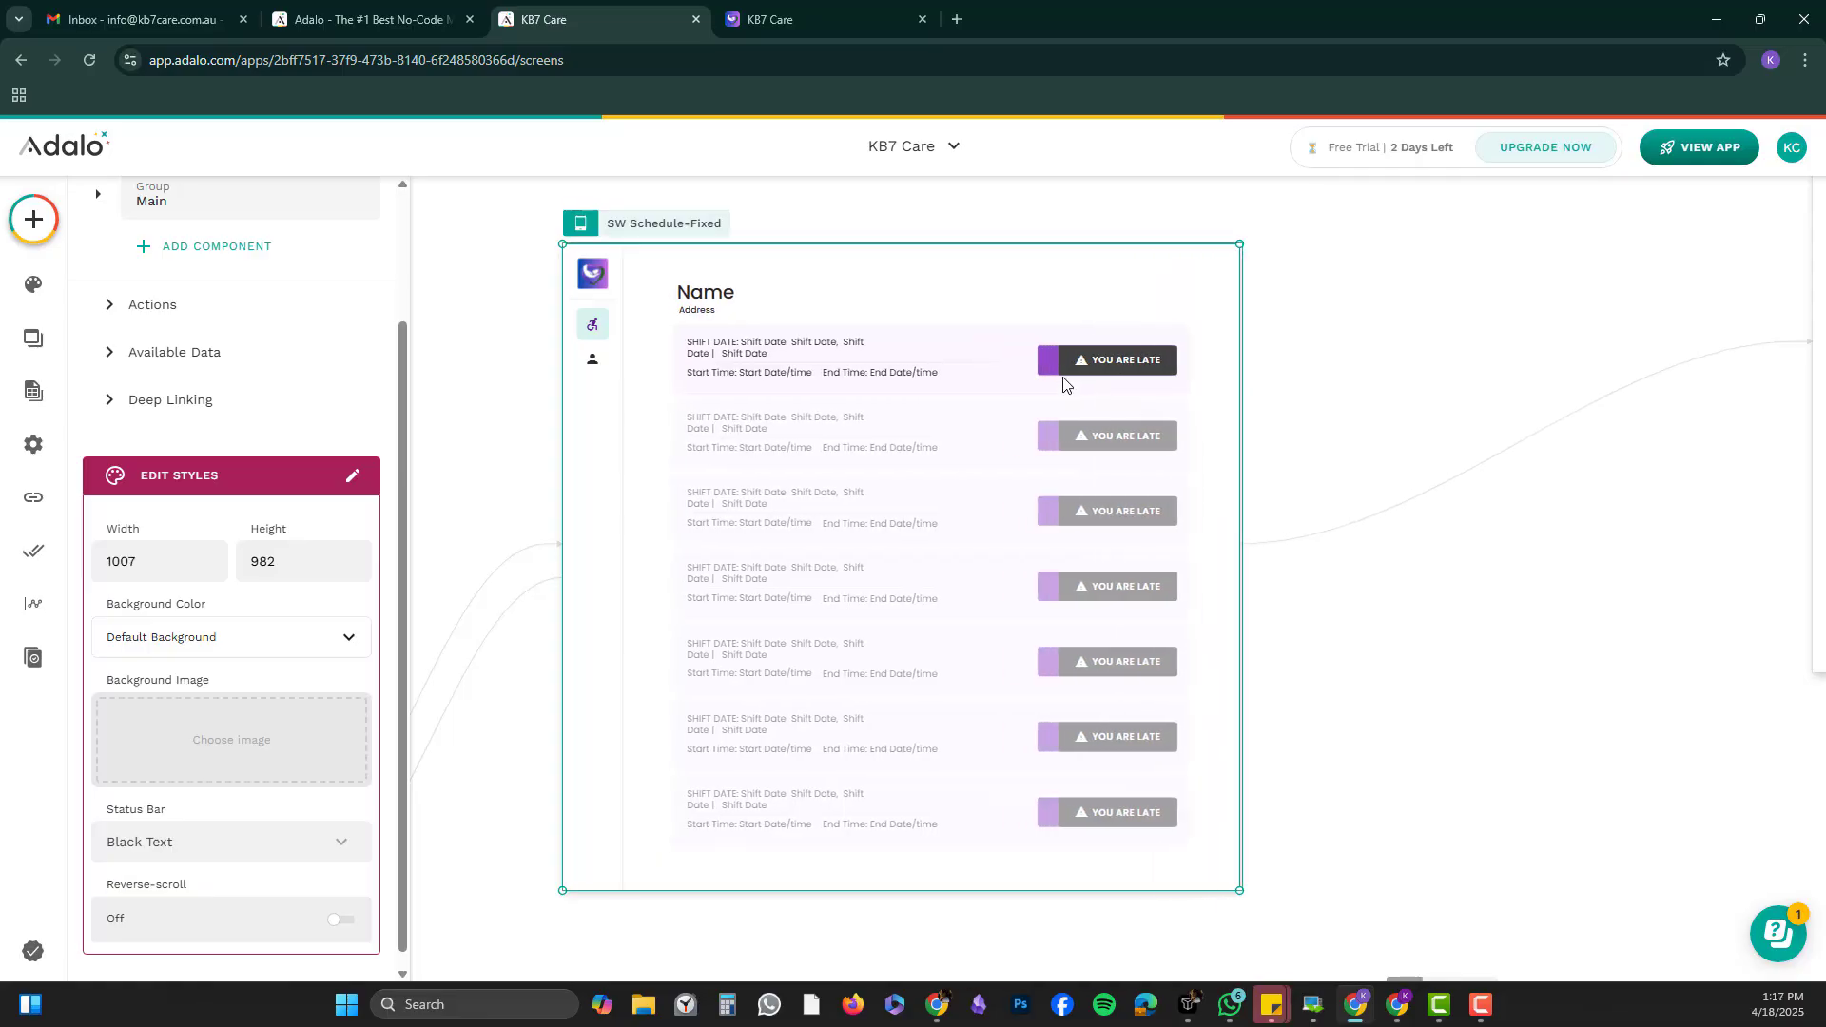
Set the scaling button stacked with the first card's purple one to Stays Fixed with Anchor Right in the tablet layout.
left_click(1048, 371)
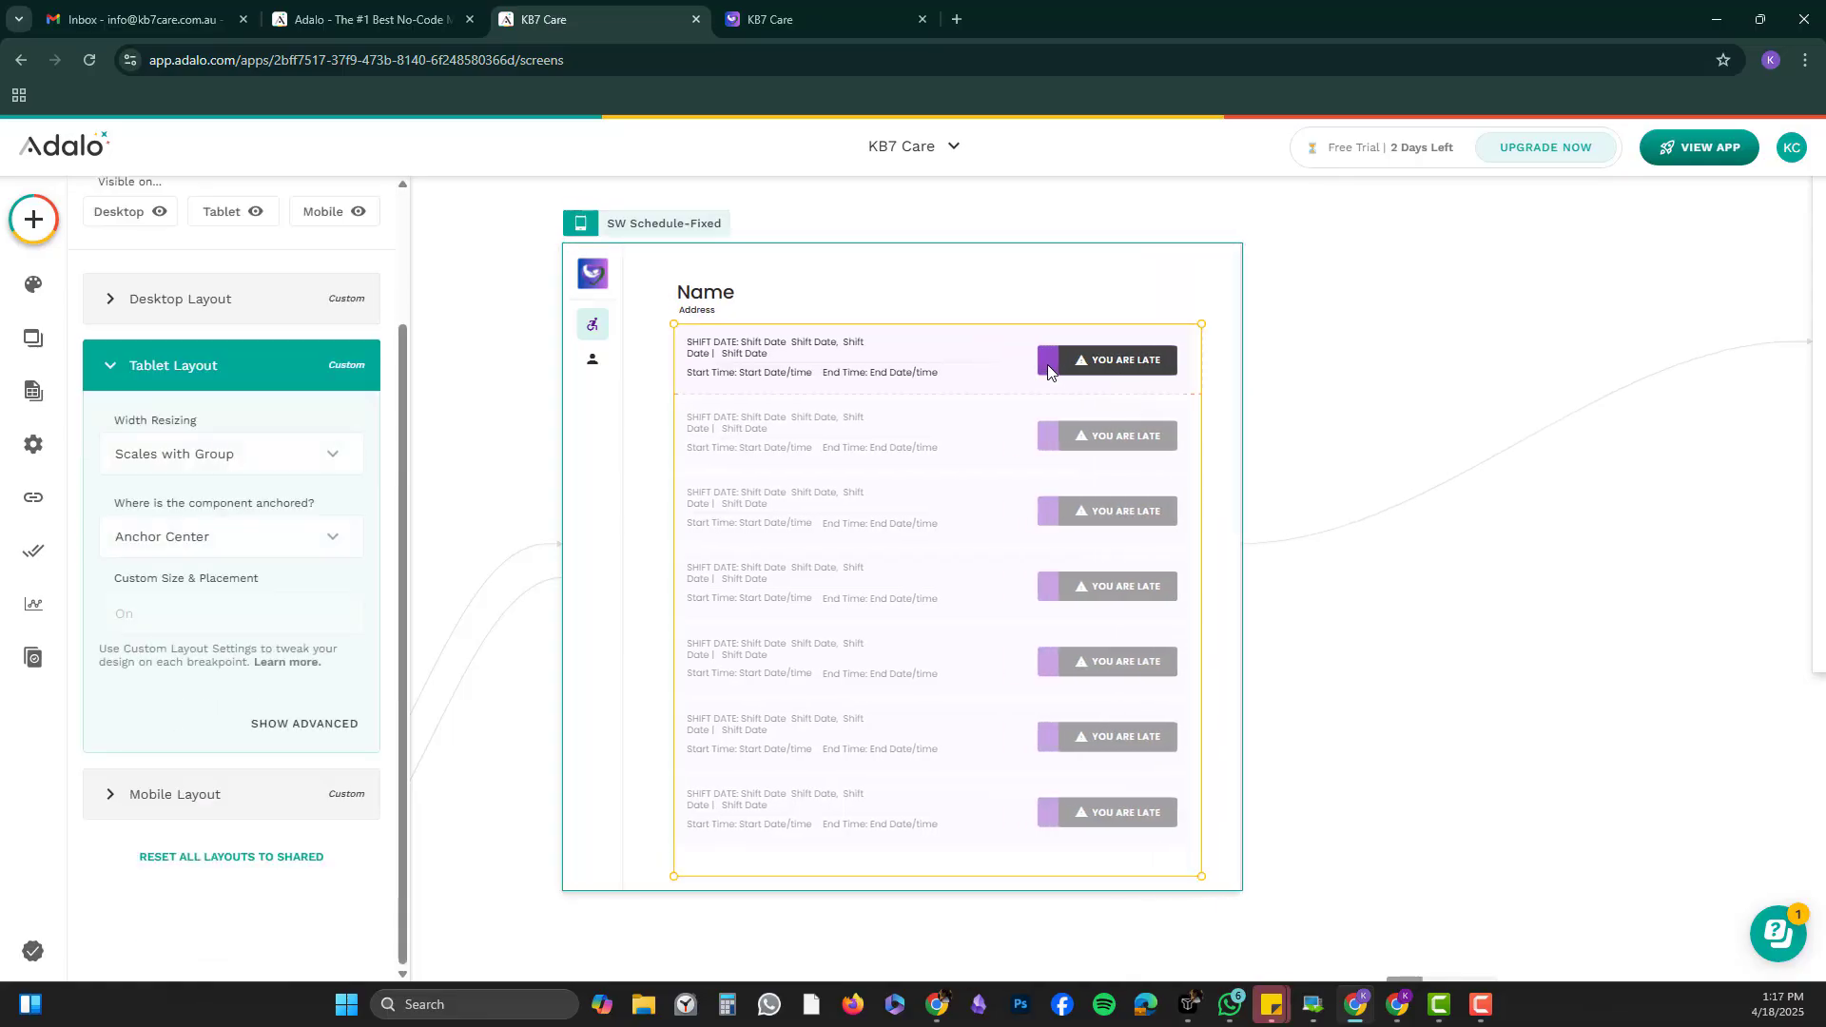
left_click(1049, 370)
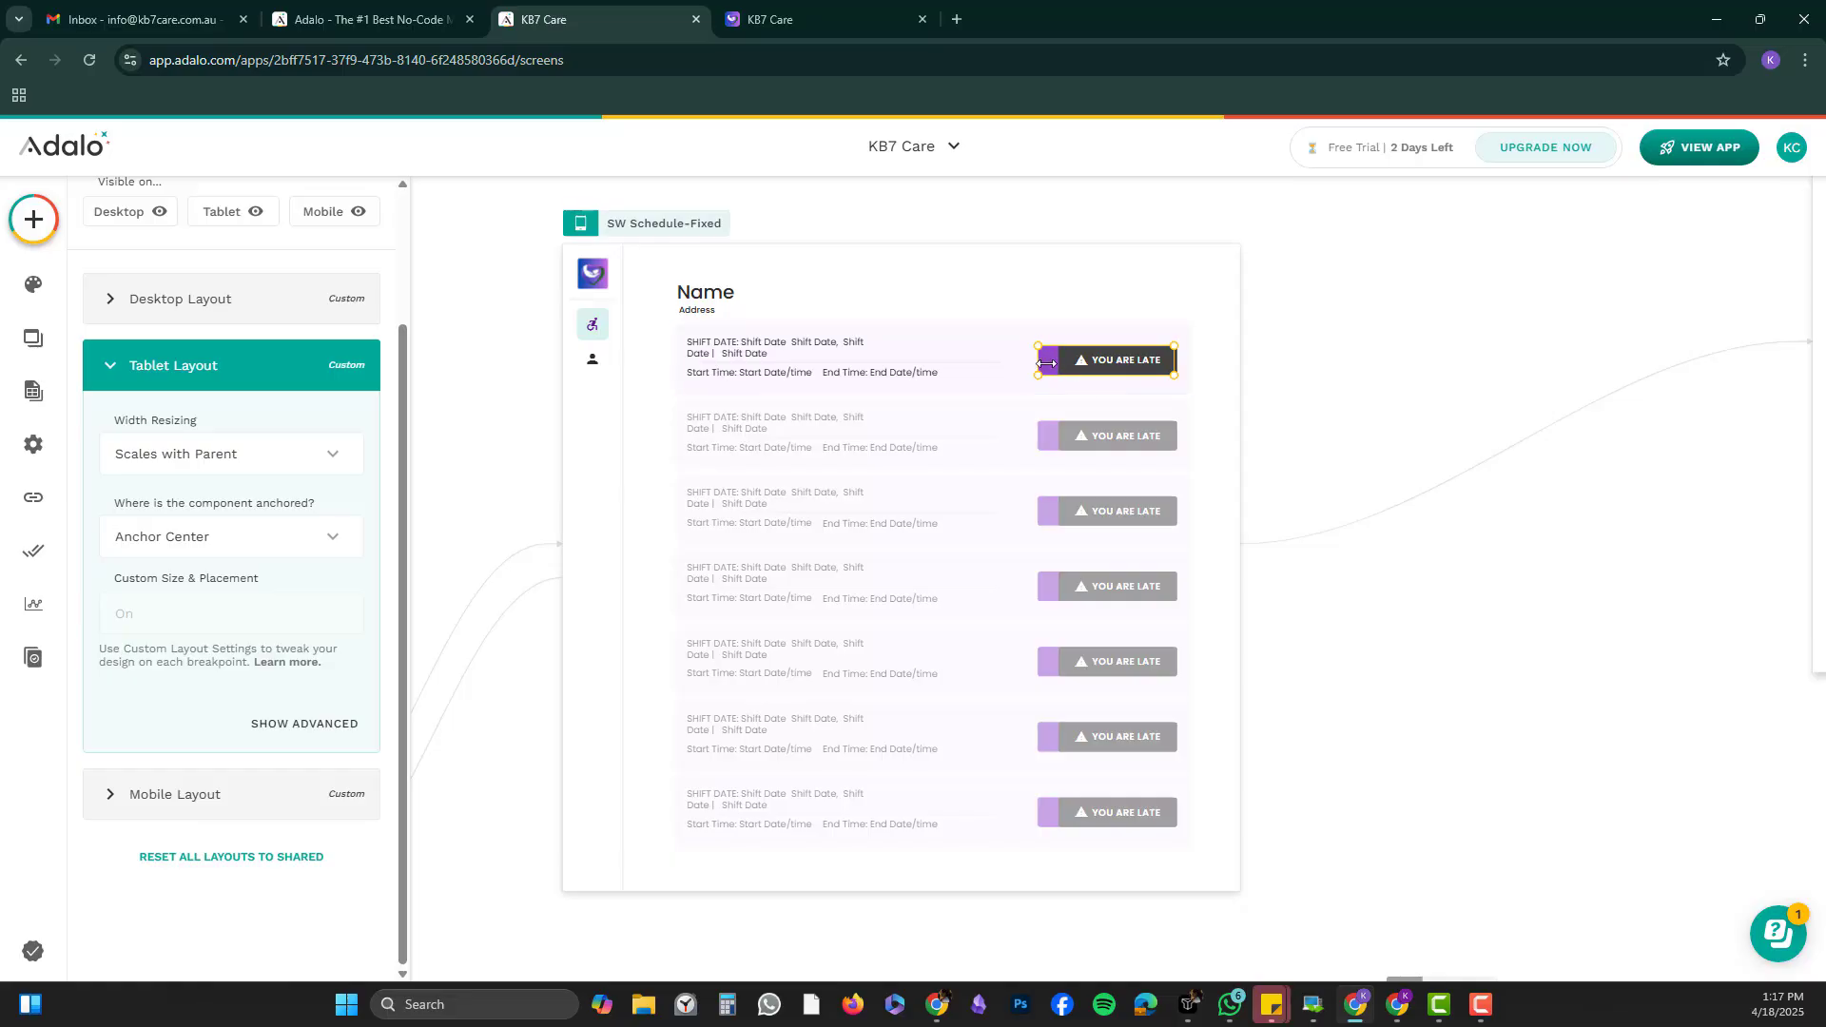
left_click(305, 463)
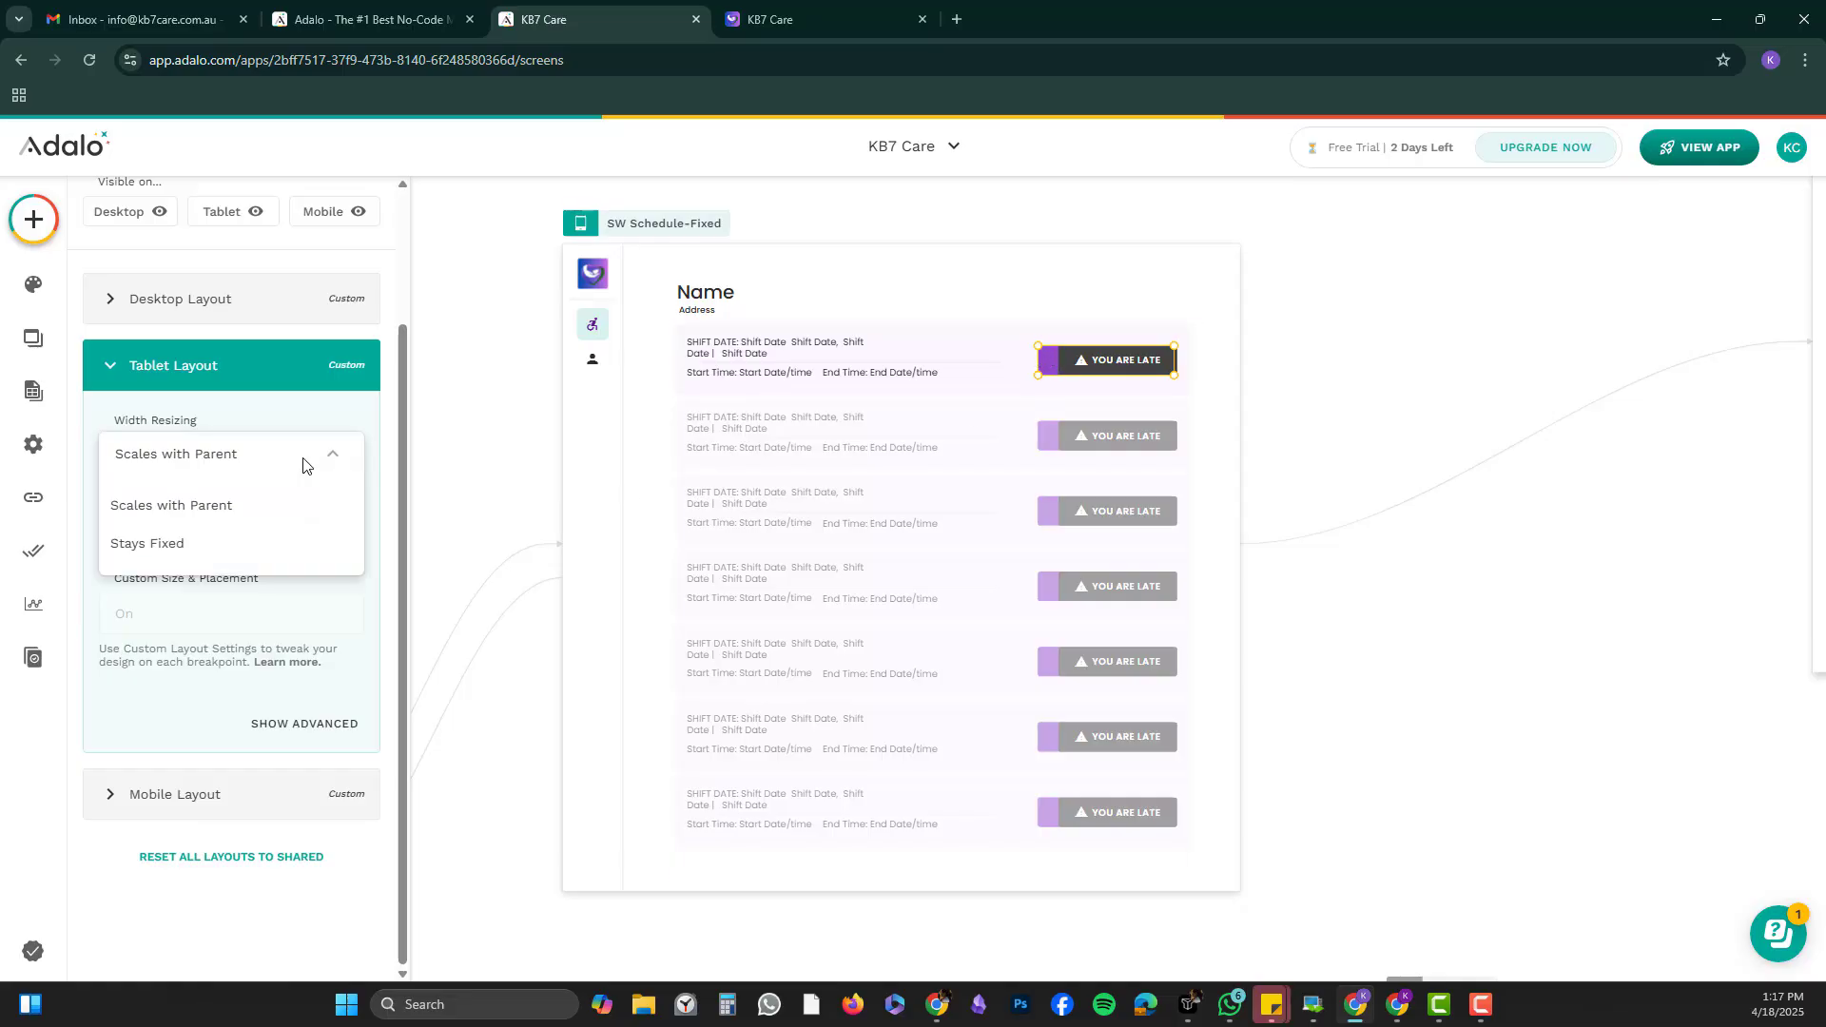
left_click(281, 545)
left_click(280, 588)
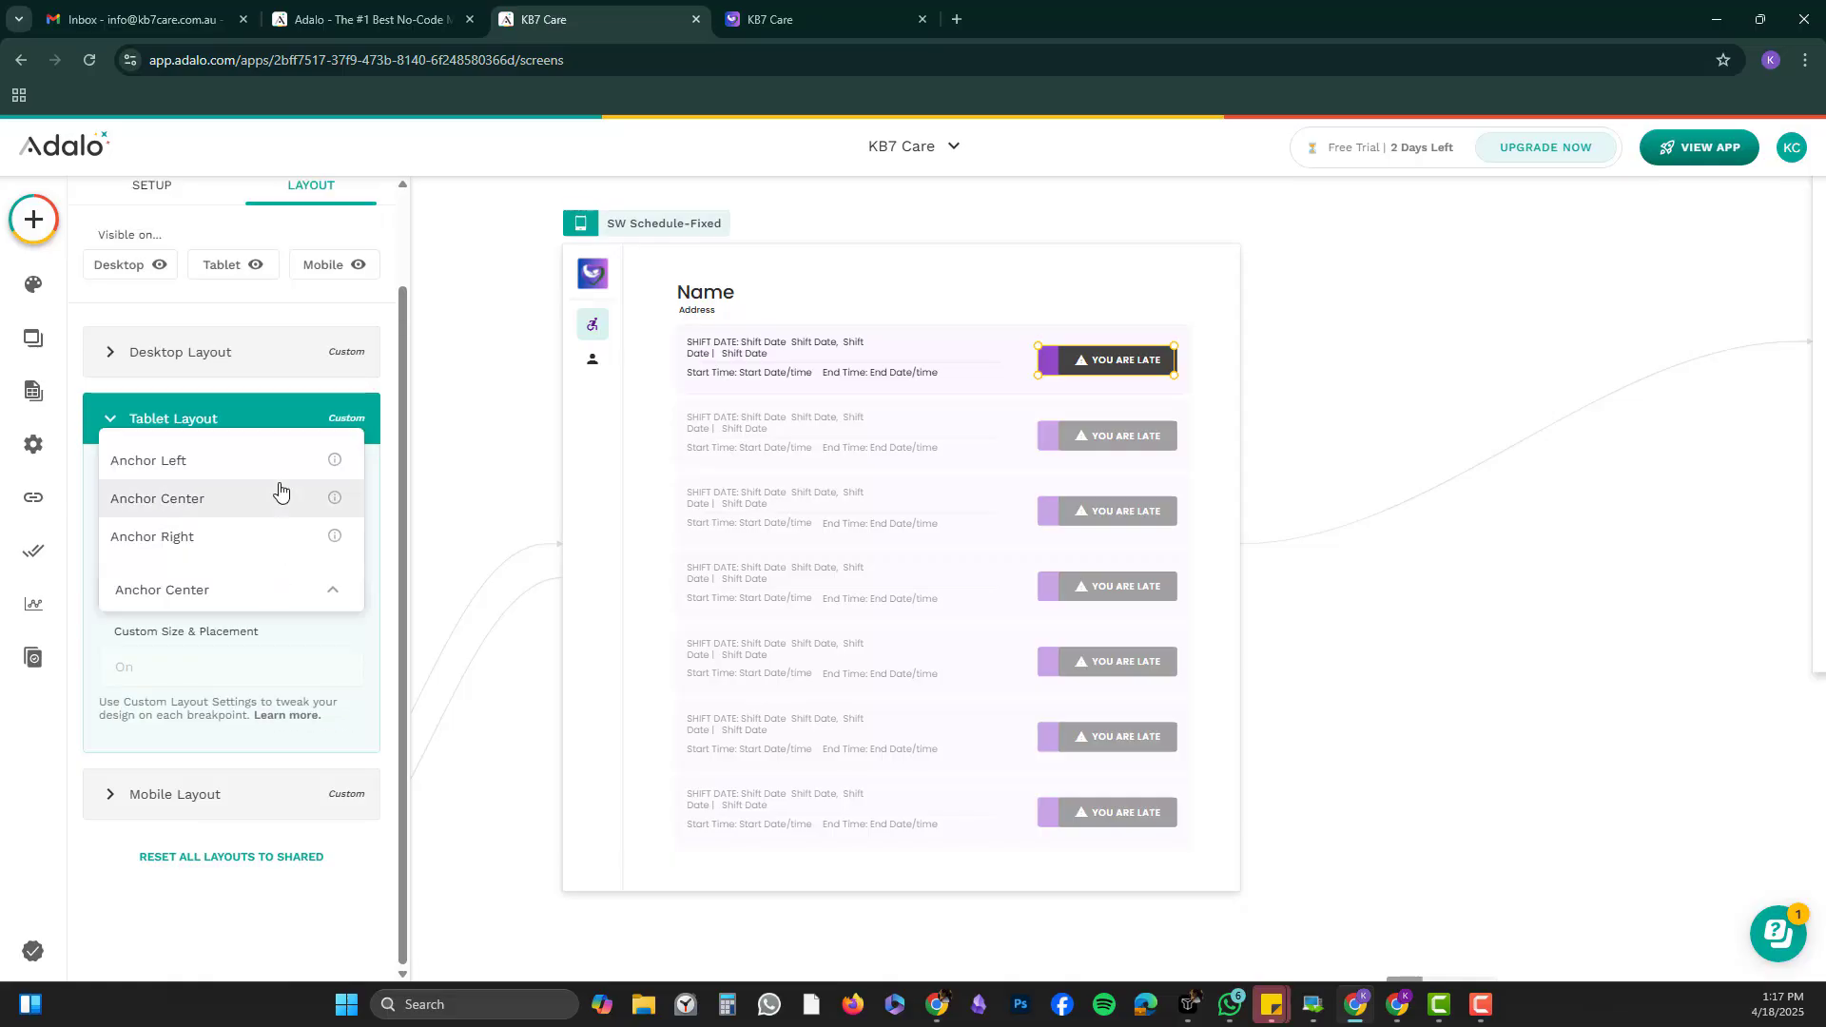
left_click(278, 538)
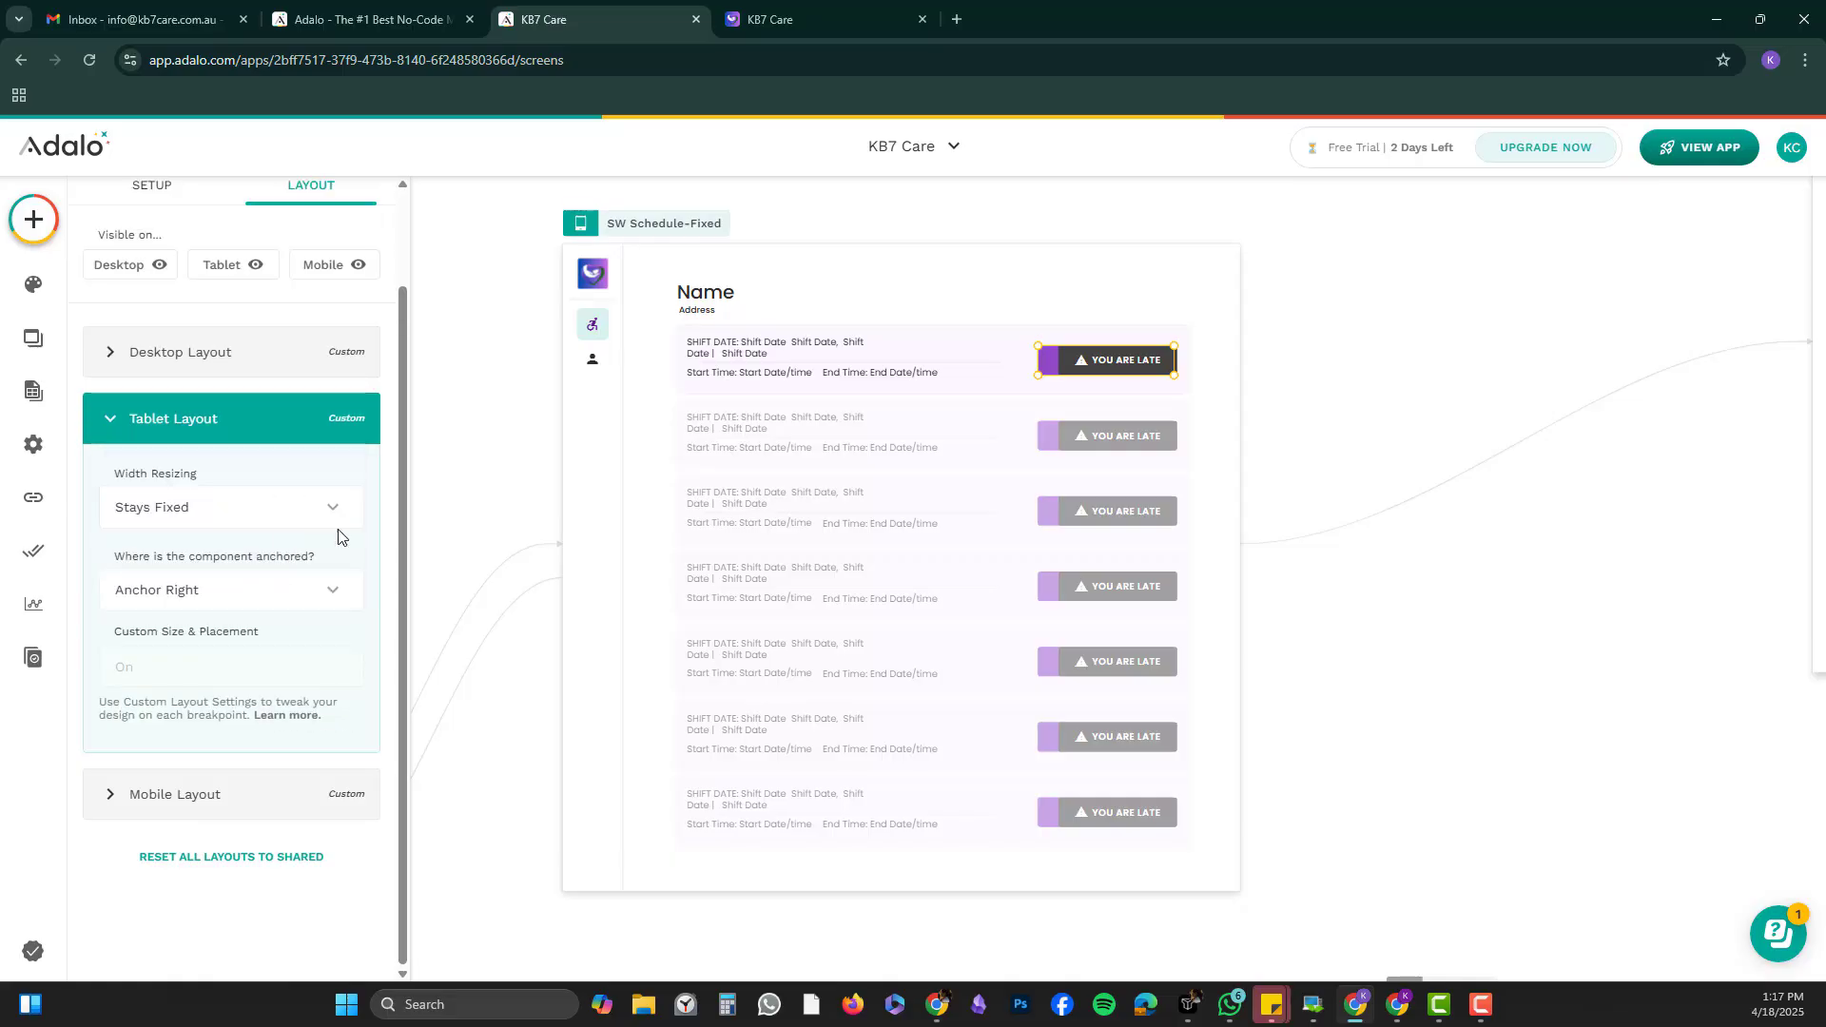
Narrow the tablet screen and shrink the first card's purple button to match the width of the dark YOU ARE LATE button.
left_click(695, 222)
left_click_drag(1242, 407, 1125, 404)
left_click(932, 368)
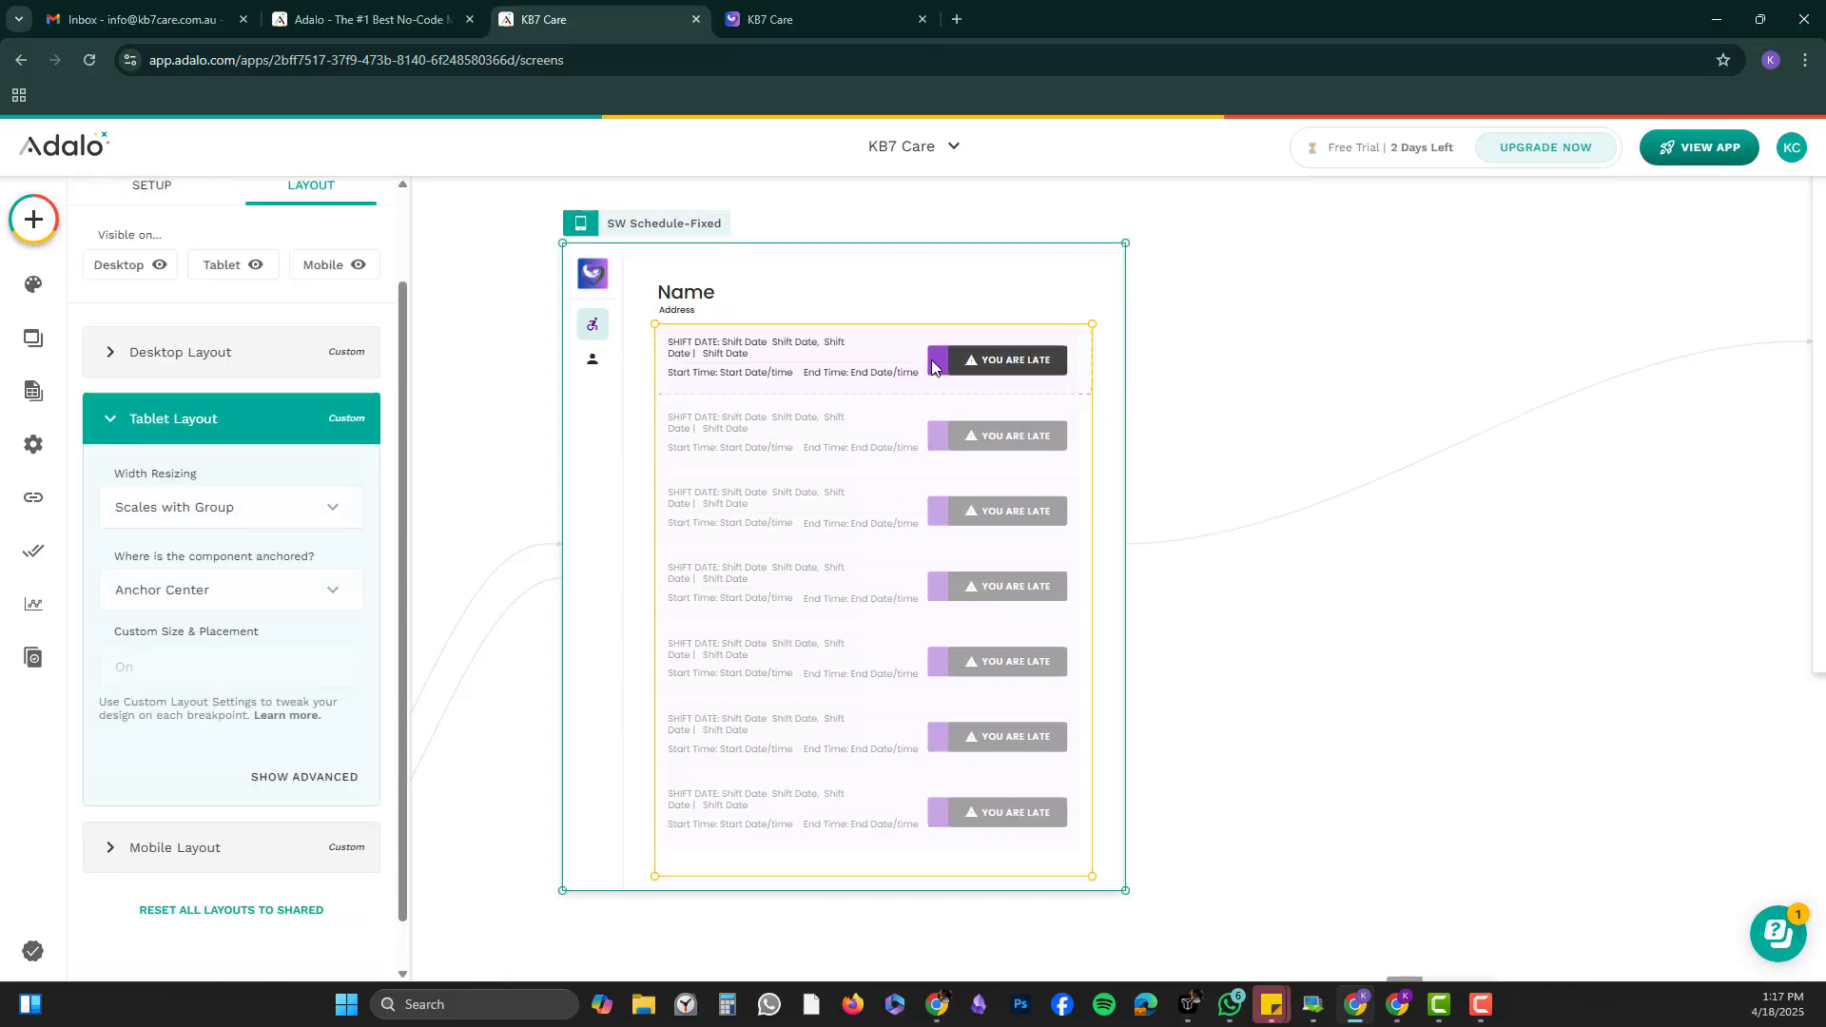
left_click(932, 368)
left_click(954, 361)
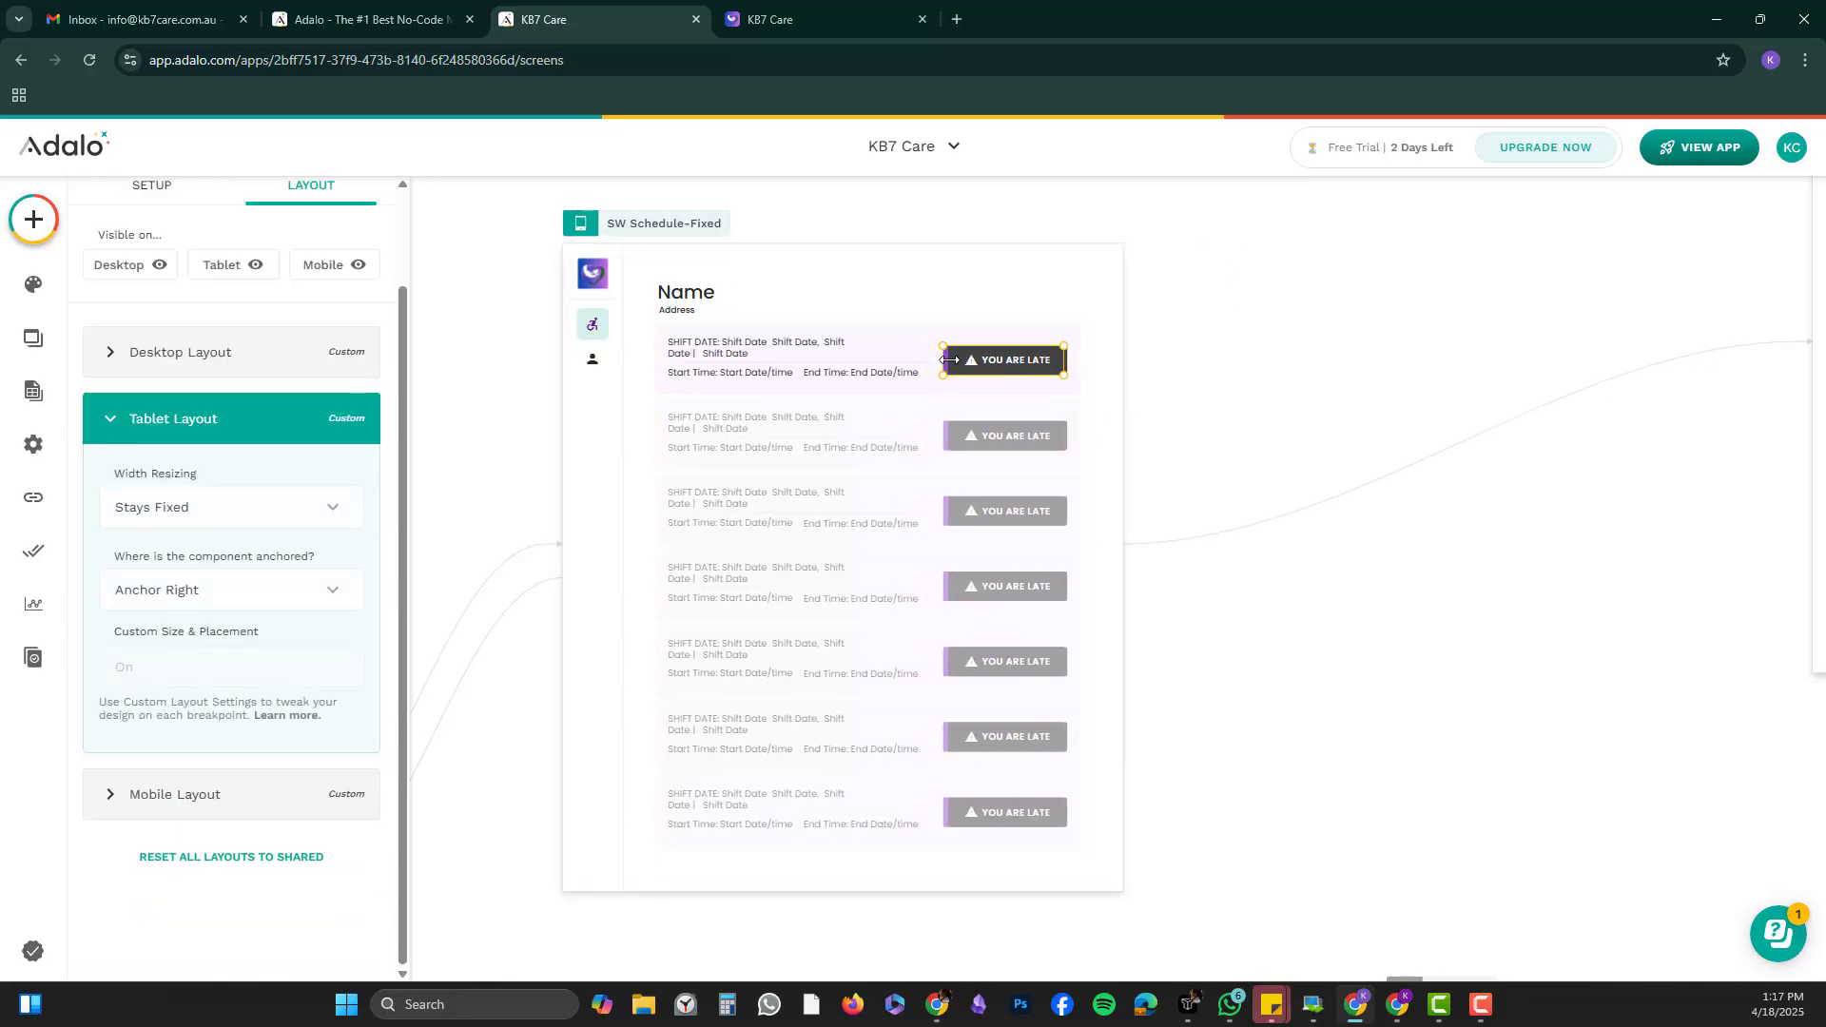
Test the screen at widths of about 1137, 856, 825 and 767, and check the roster list's tablet layout settings.
left_click_drag(1123, 447, 1322, 452)
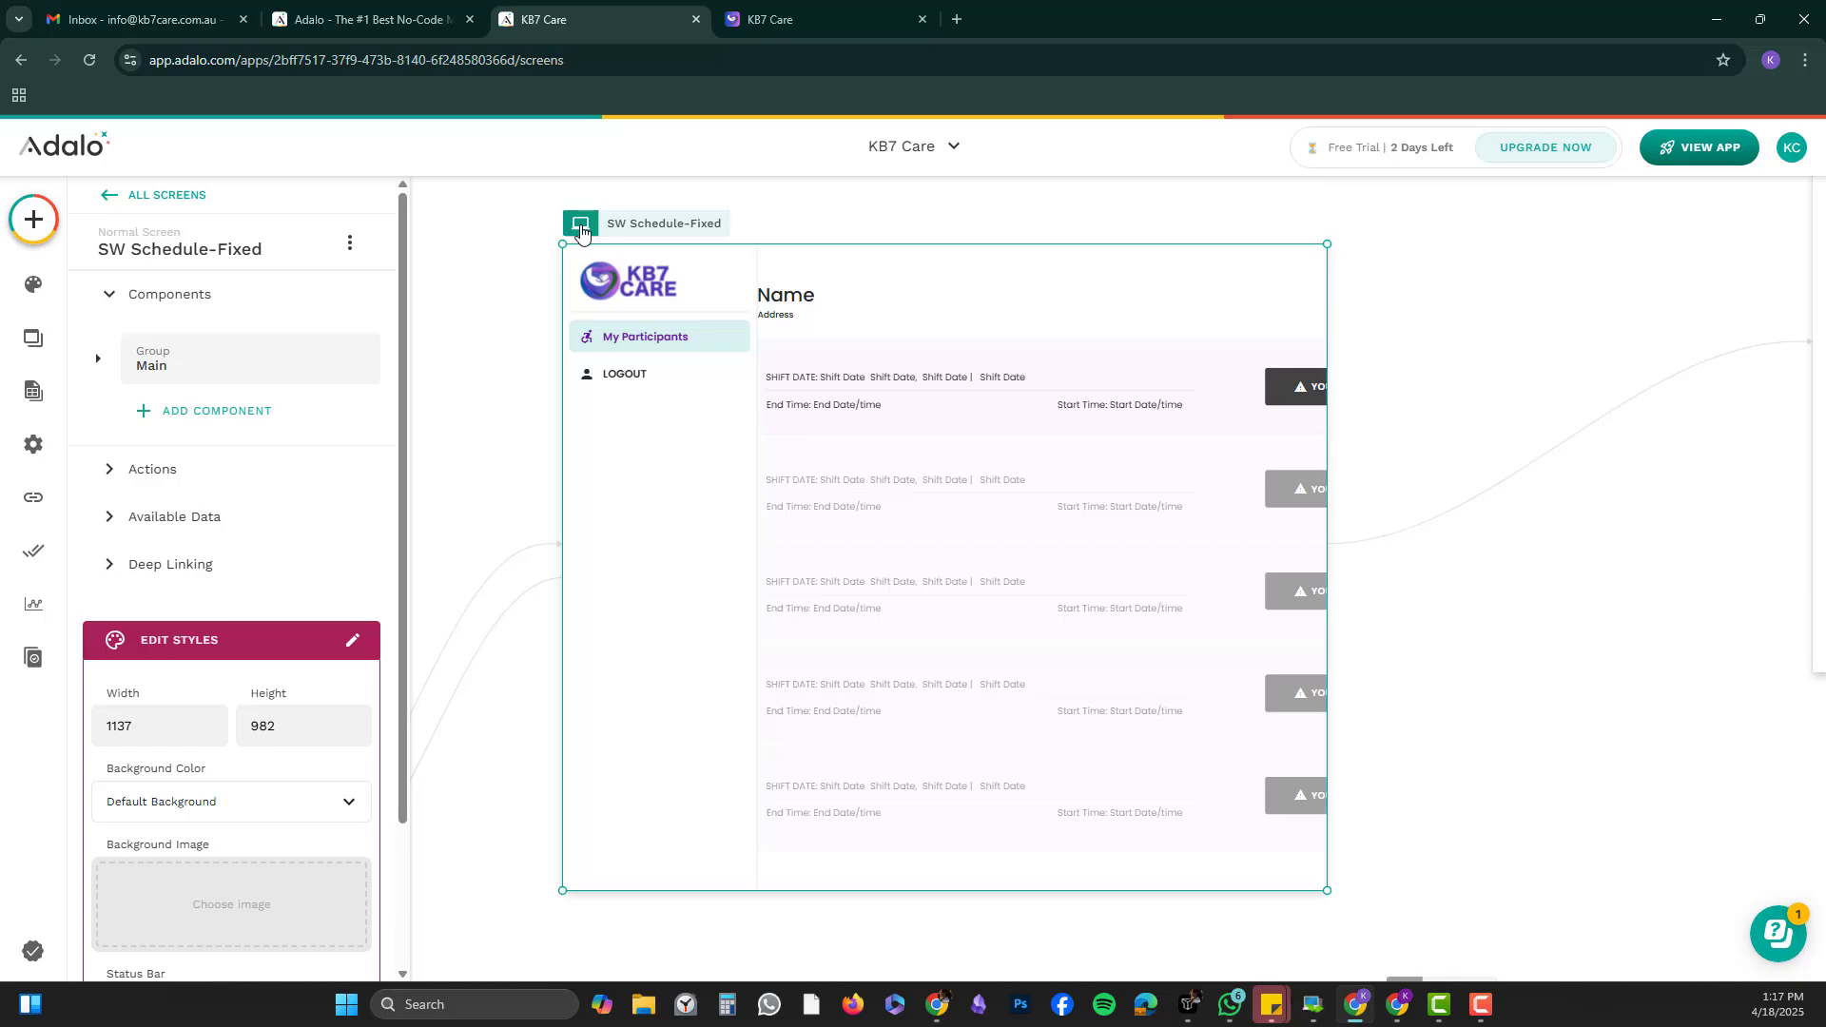
left_click_drag(1326, 461, 1139, 460)
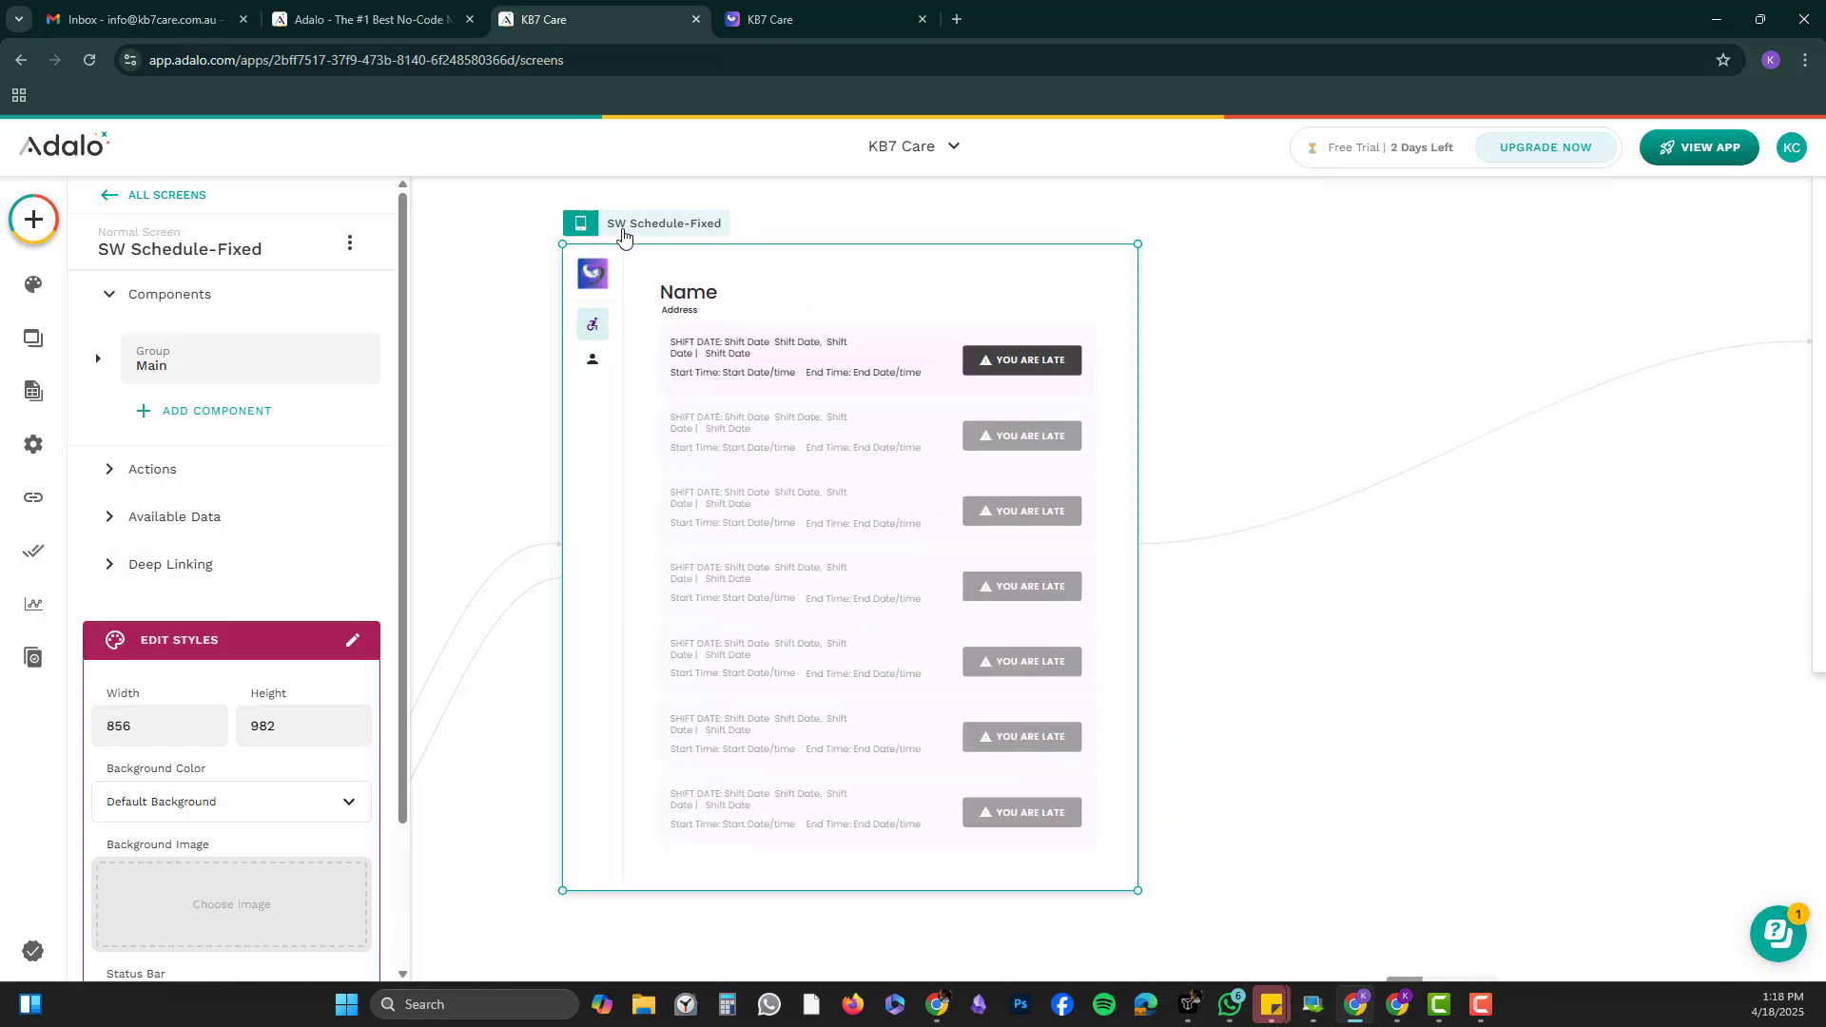
left_click_drag(1140, 353, 1115, 353)
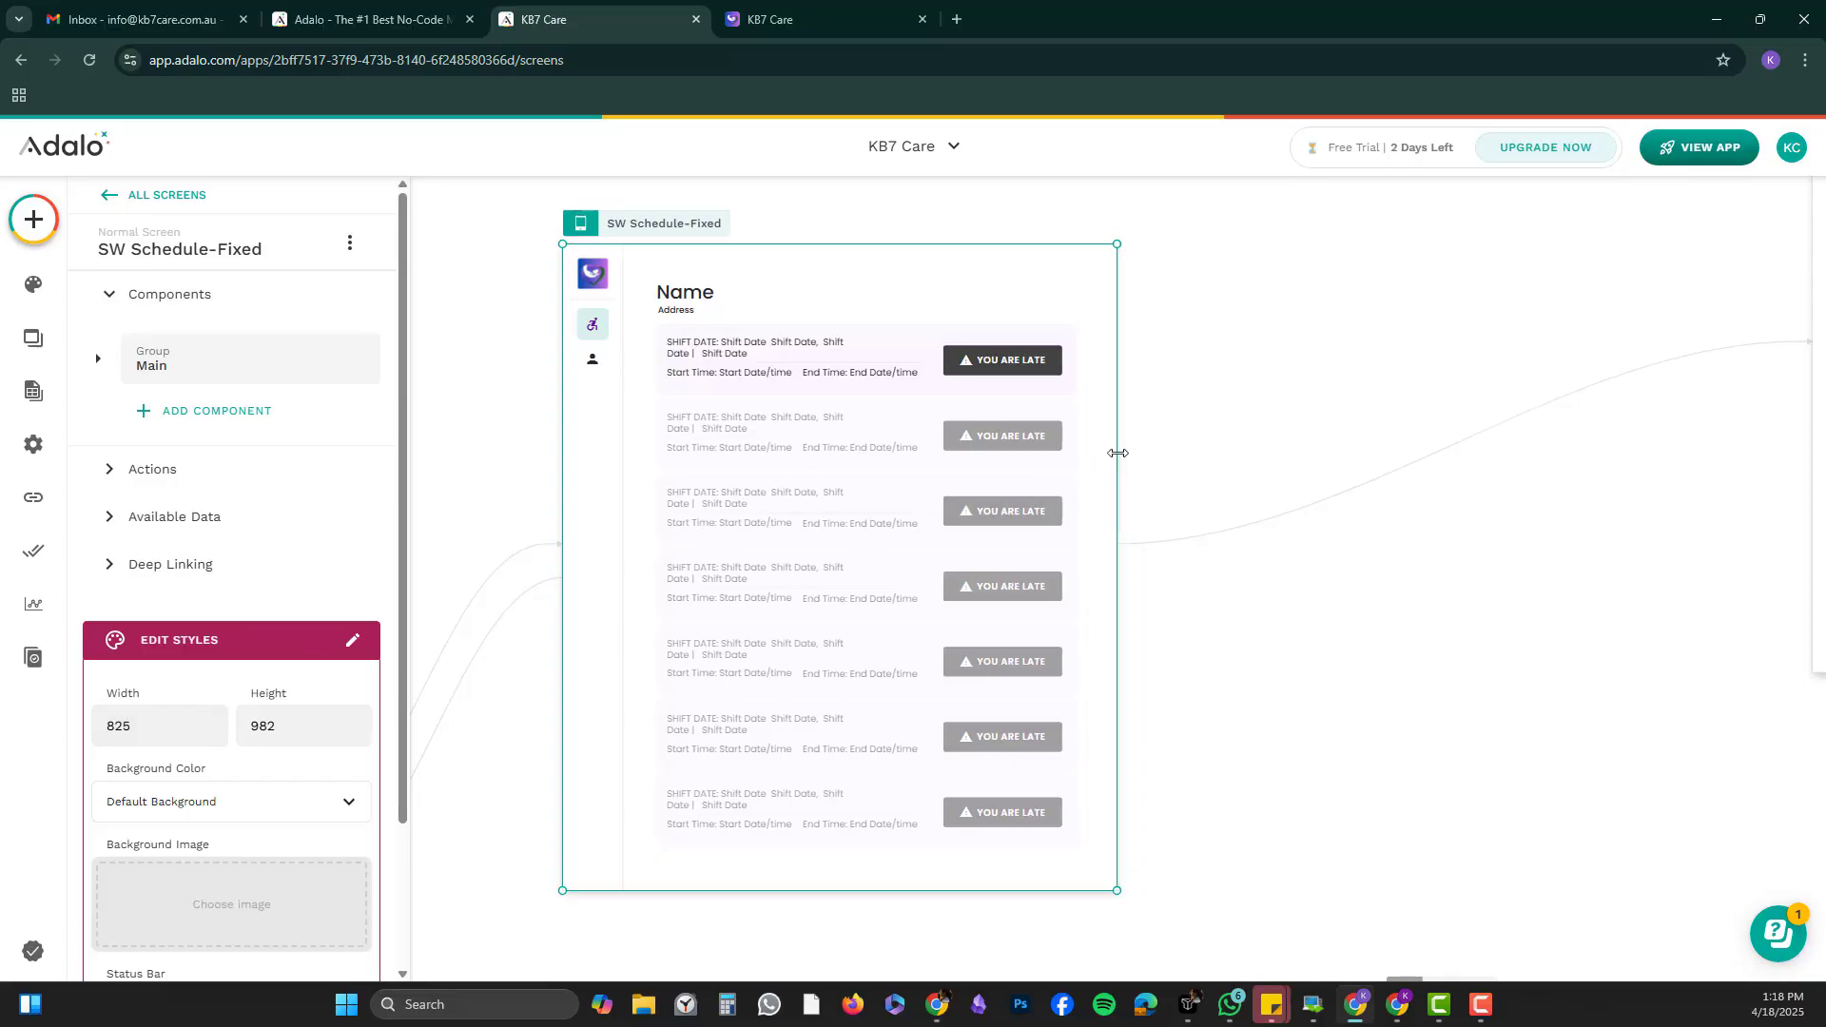
mouse_move(1117, 448)
left_mouse_down()
mouse_move(1039, 446)
mouse_move(1080, 445)
left_mouse_up()
left_click(833, 384)
left_click(832, 381)
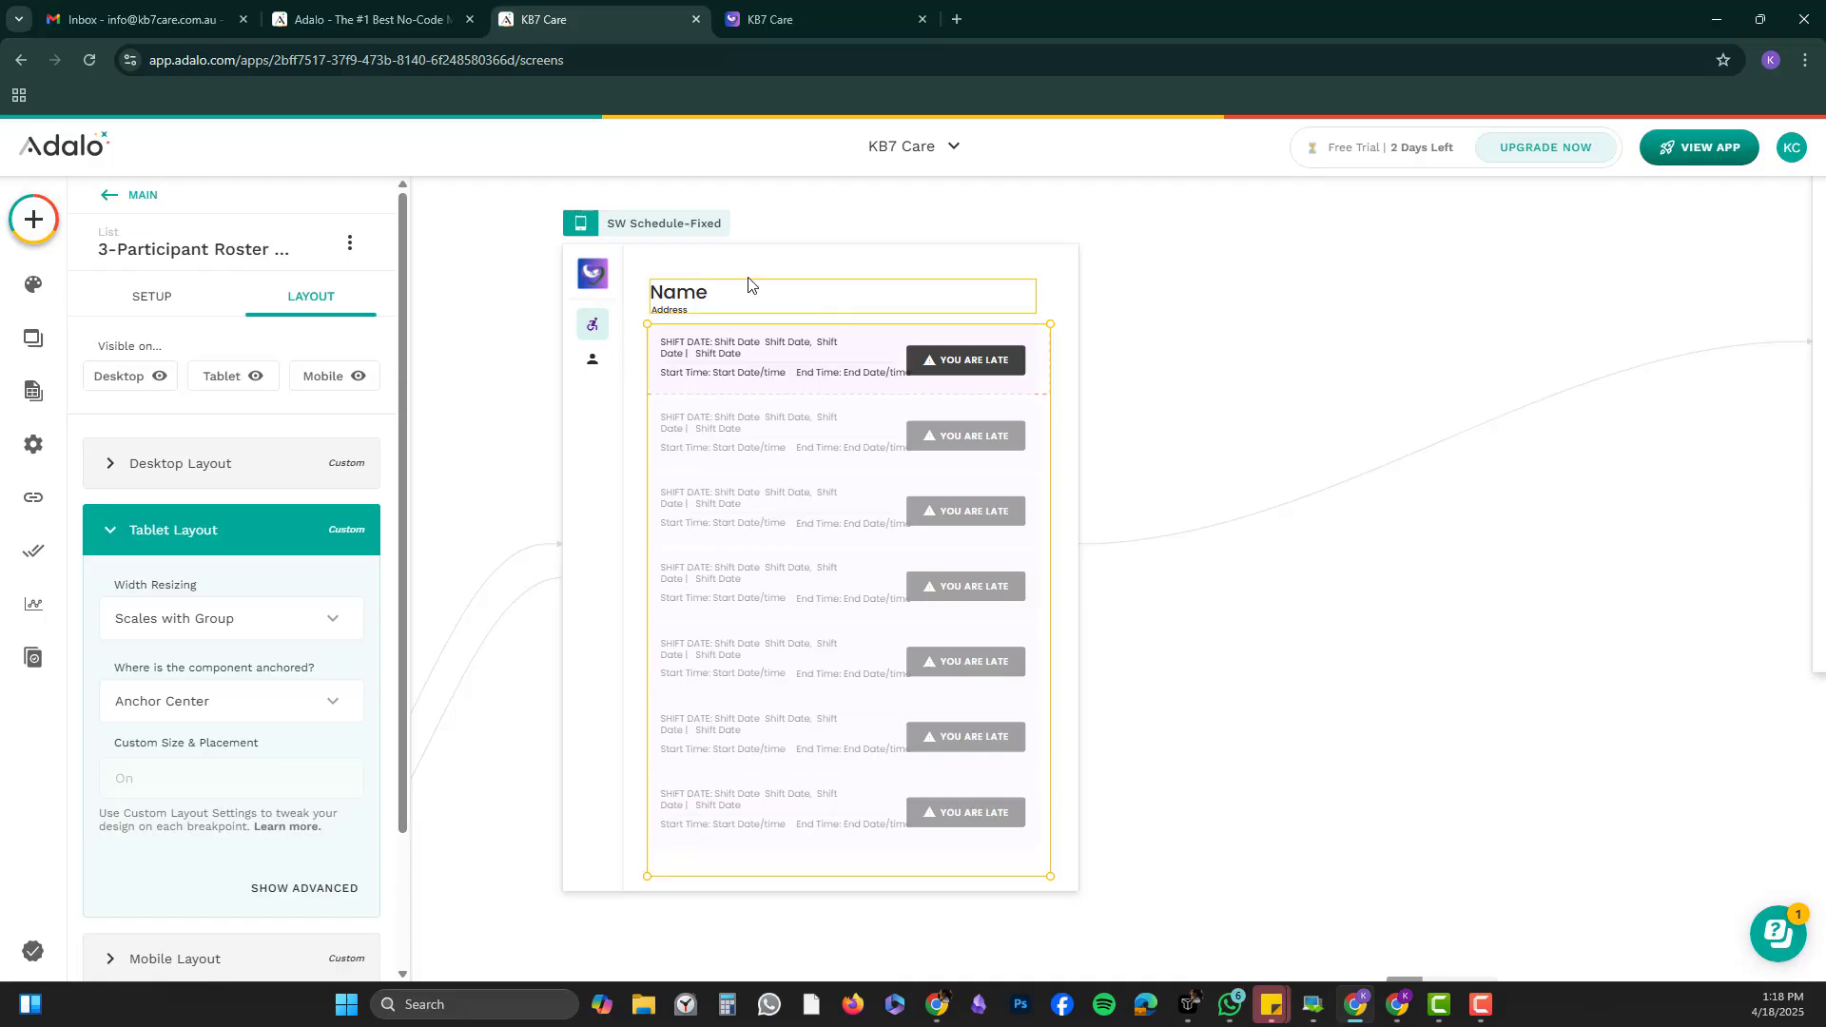
left_click(921, 318)
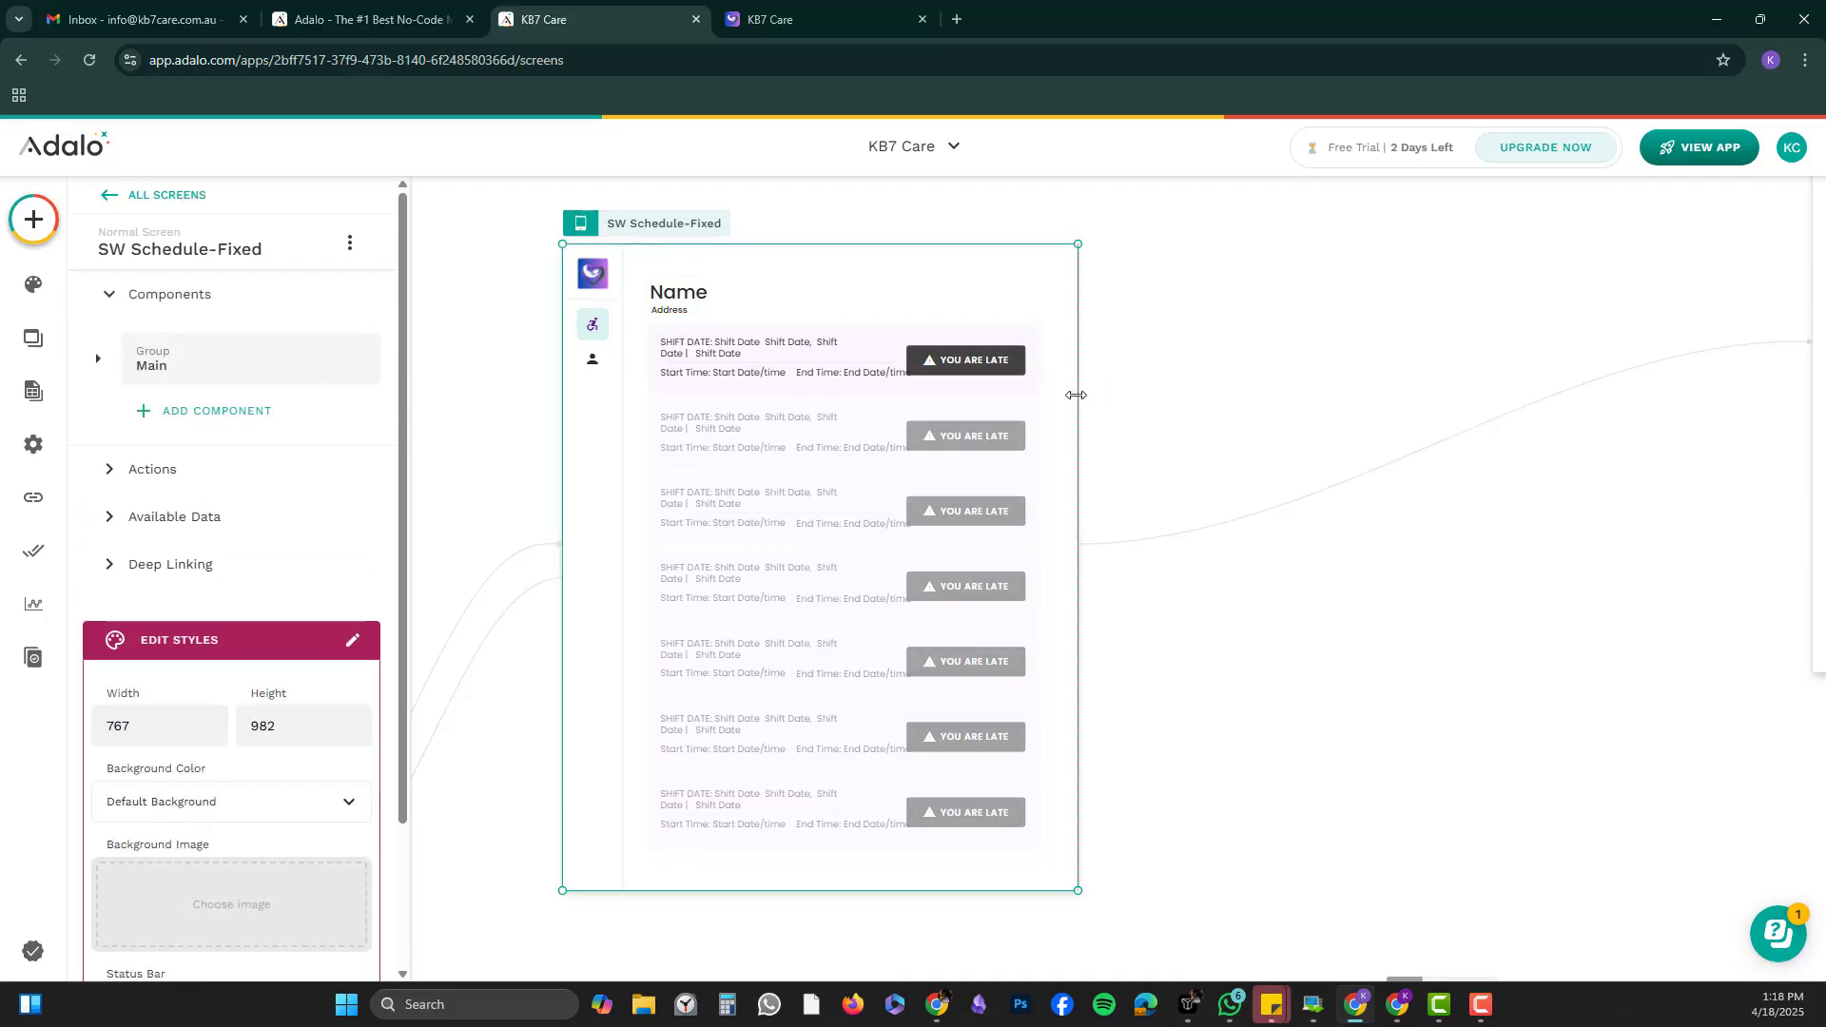
Widen the screen to about 1326 and 1546, and nudge the Participant Details group right to align it with the roster cards.
left_click_drag(1076, 394, 1244, 547)
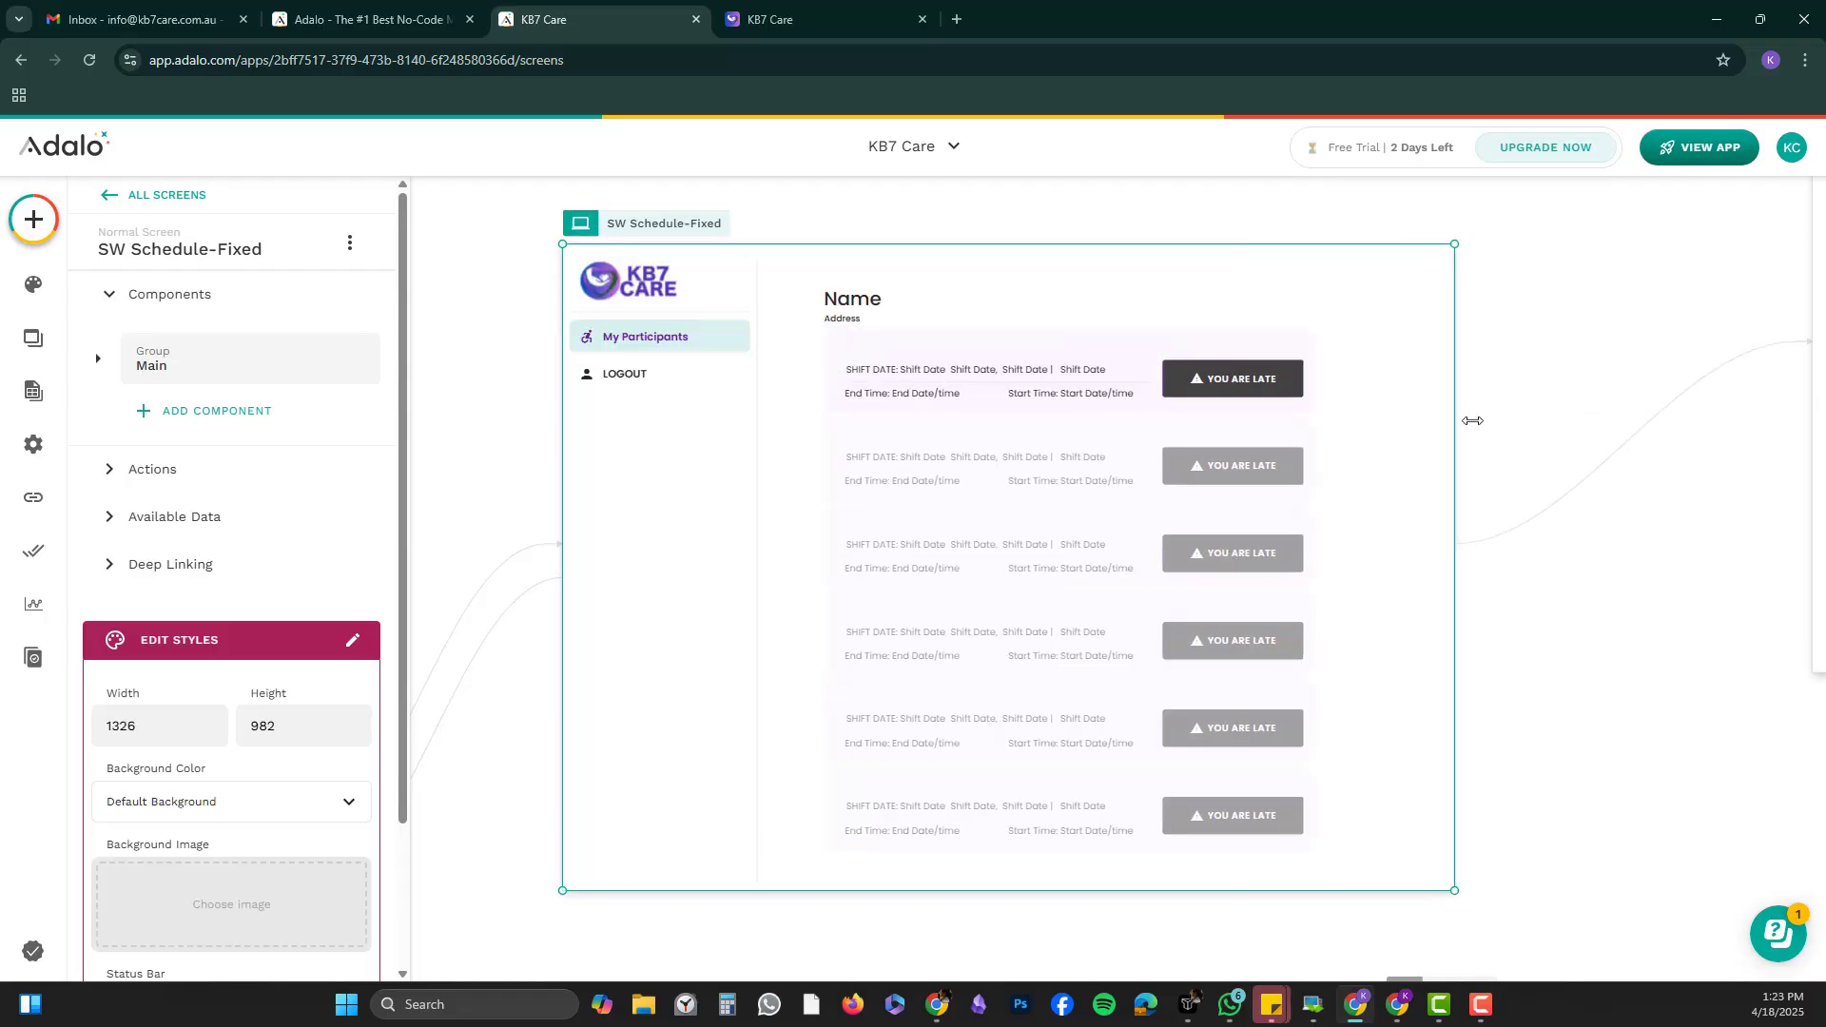
left_click_drag(1472, 420, 1601, 423)
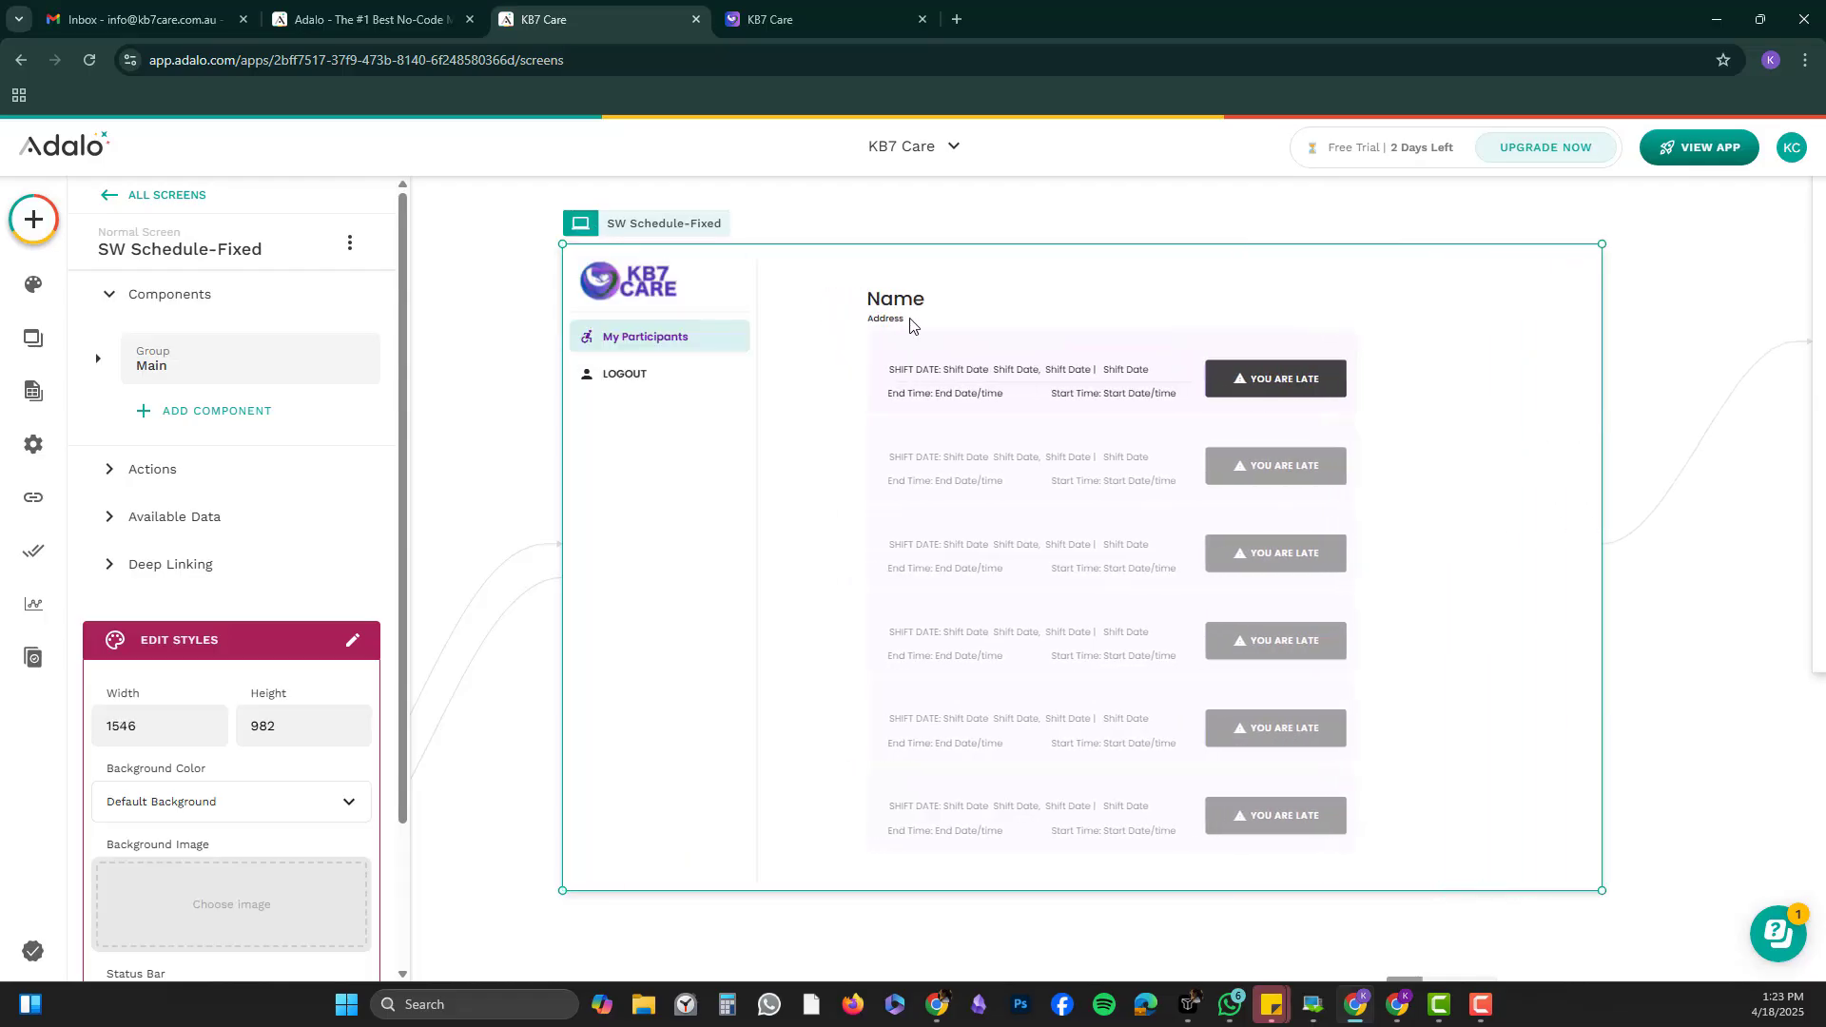
left_click(907, 316)
key("Right")
key("Right")
key("Right")
key("Right")
key("Right")
key("Right")
key("Right")
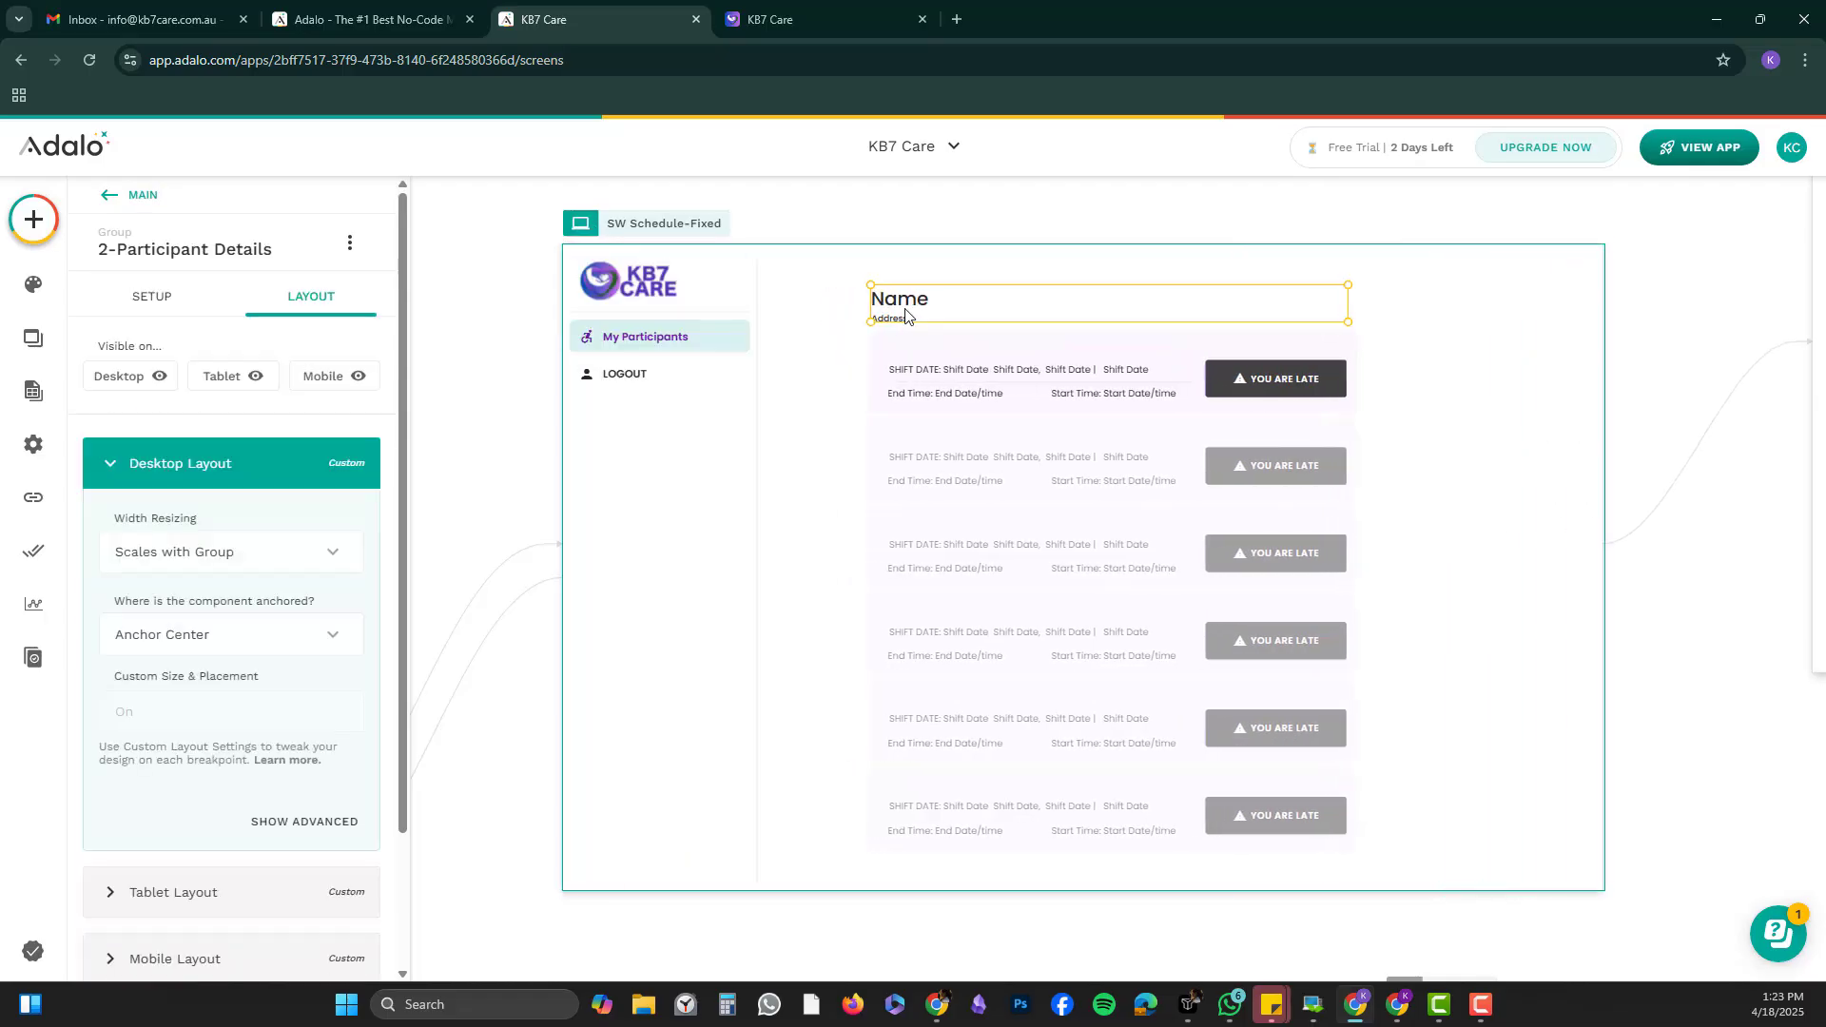
Check the desktop layout settings of the first card's Late Button.
left_click(1236, 376)
left_click(1233, 377)
left_click(1233, 377)
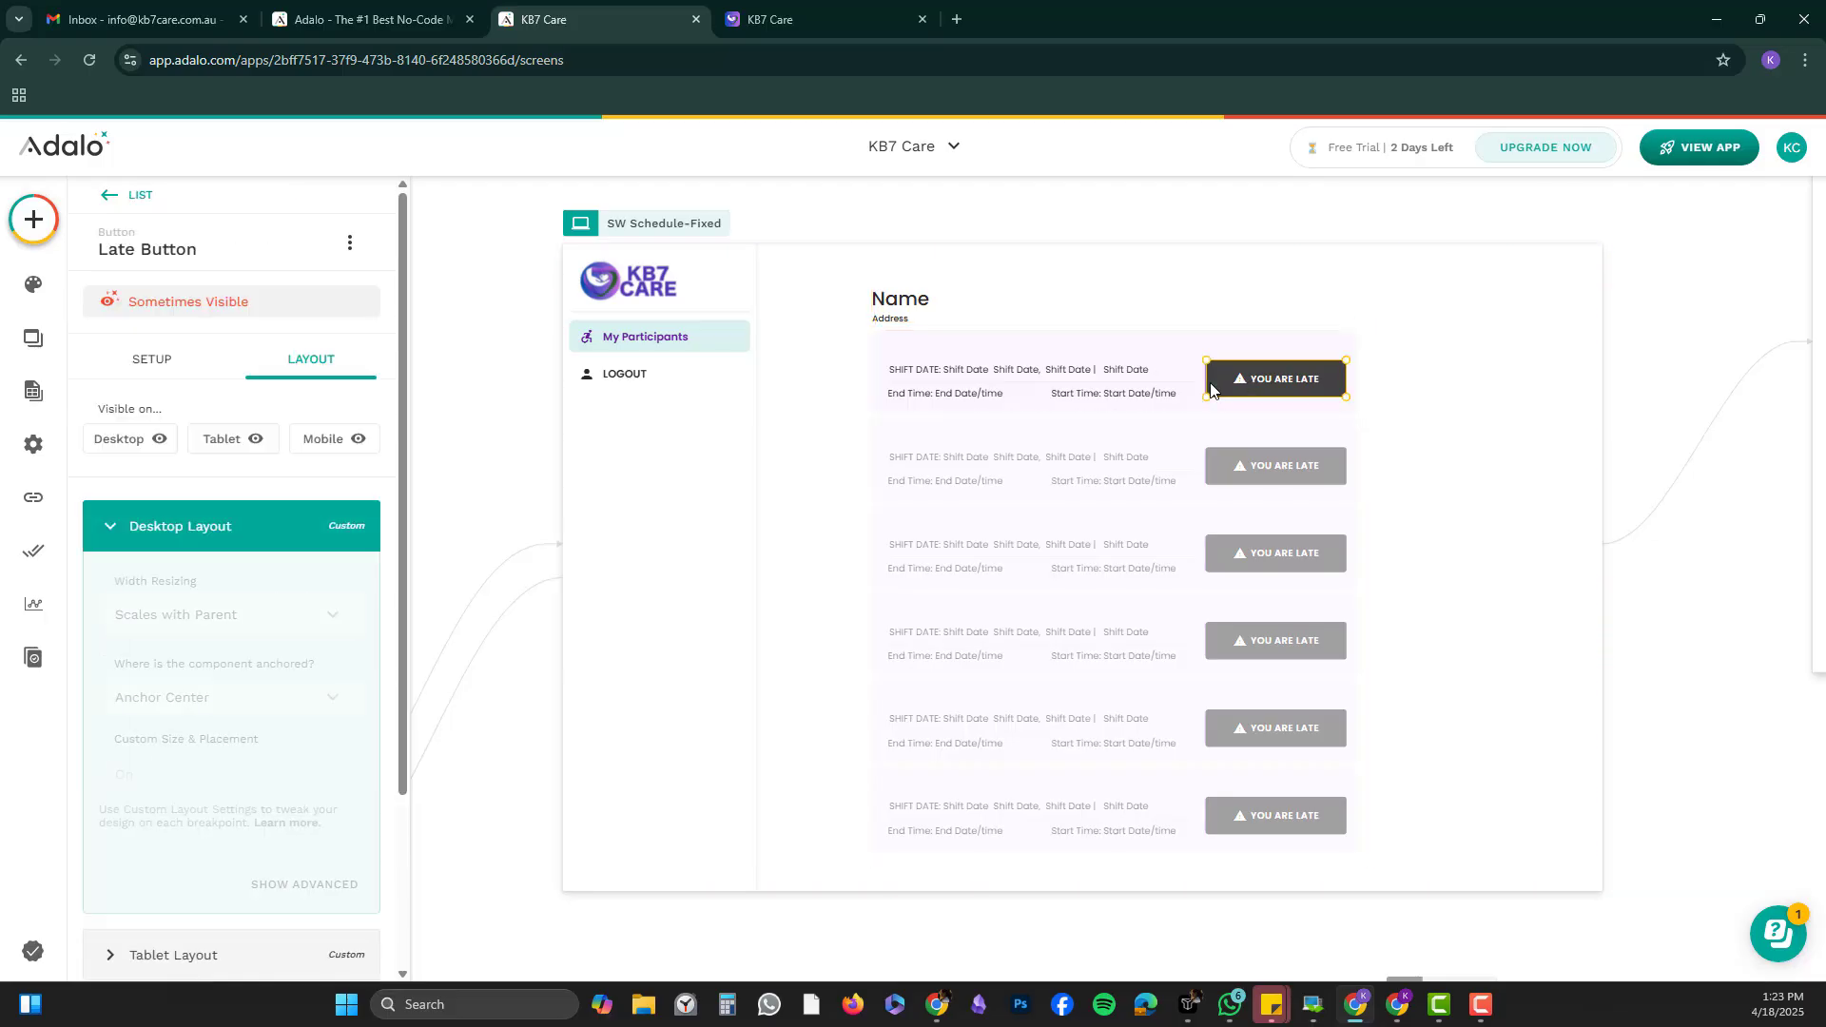
left_click(883, 230)
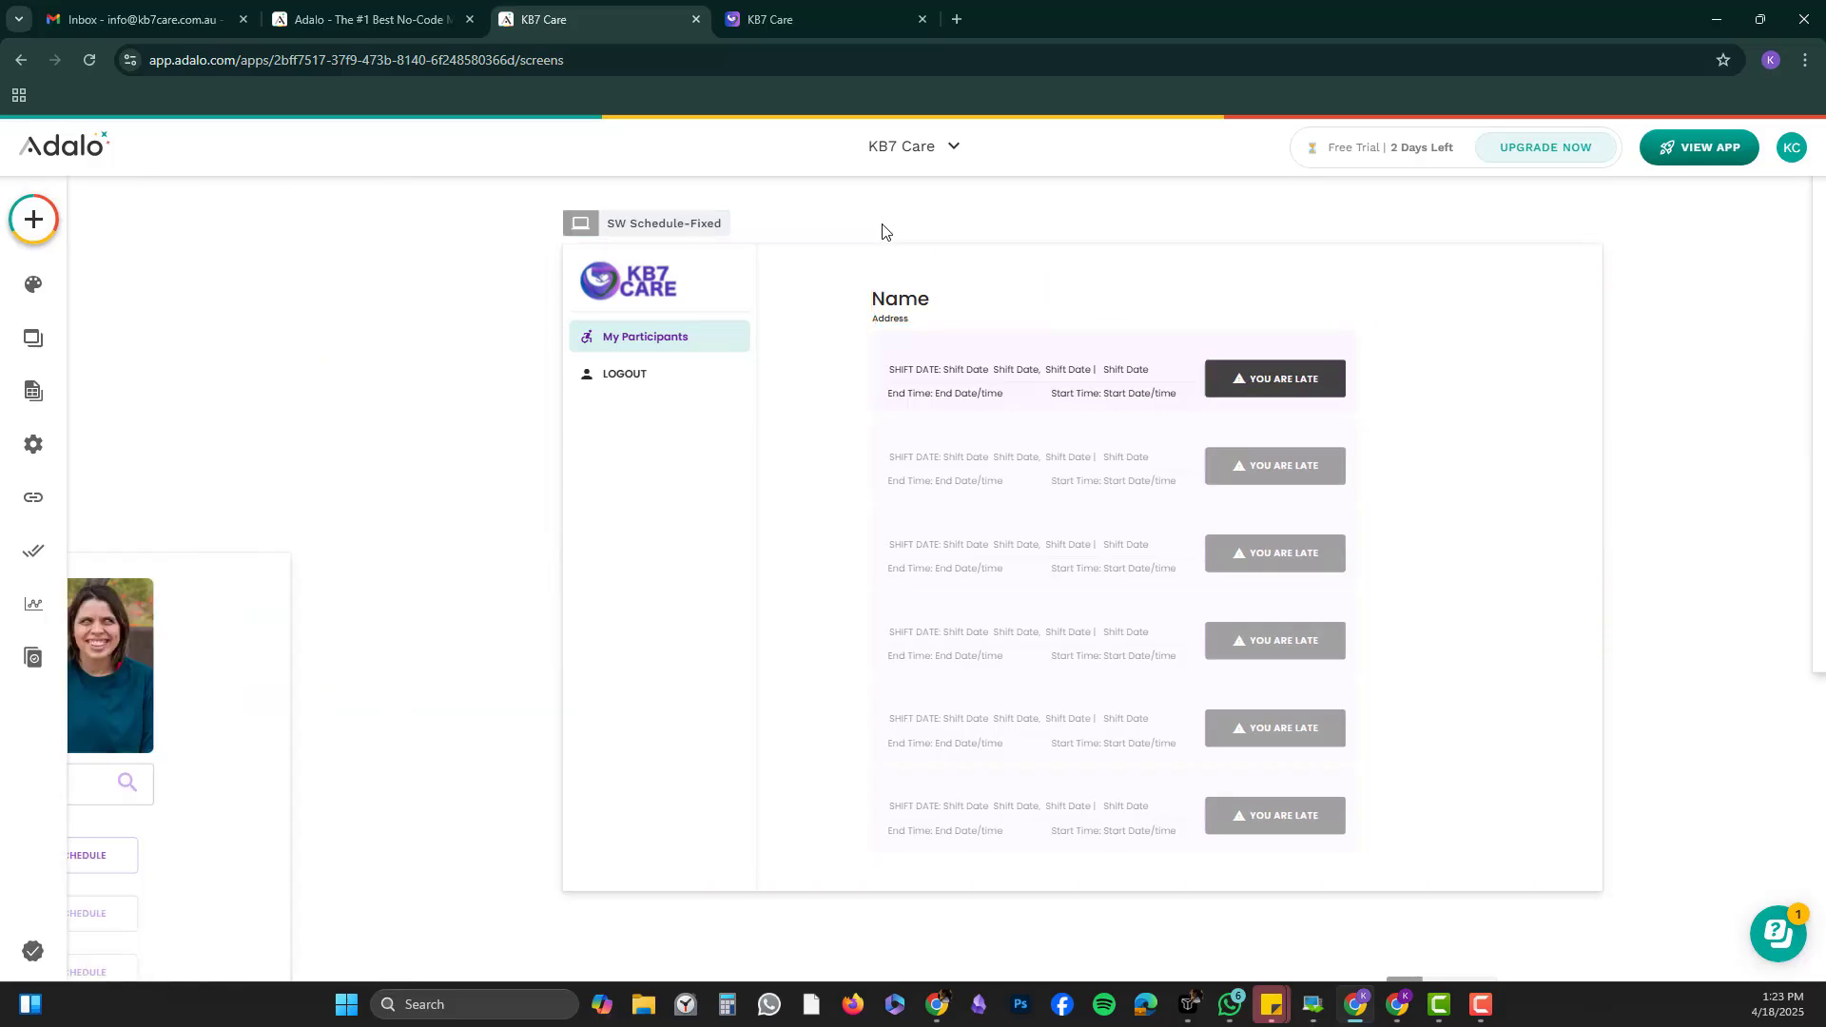
Narrow the Clock In Area screen to about 1184 in the desktop layout.
key("ctrl+minus")
key("ctrl+minus")
key("ctrl+minus")
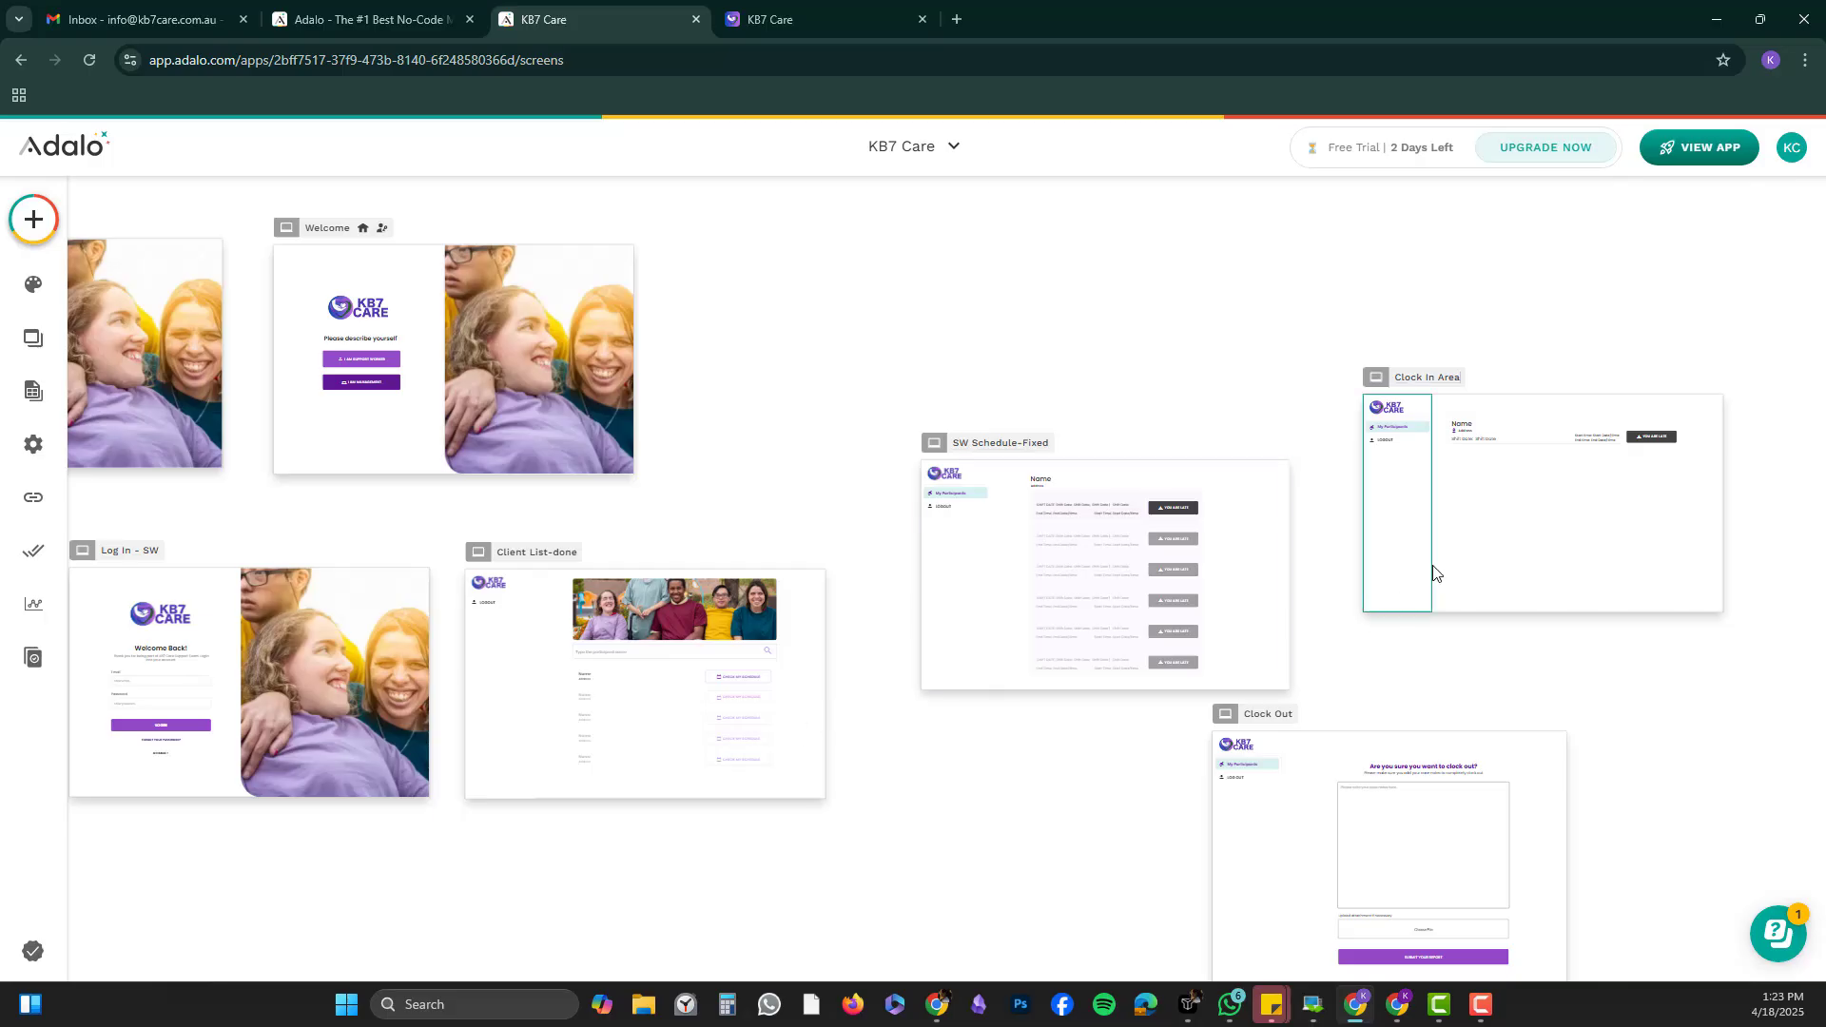
scroll(1326, 623, "right", 5)
scroll(1328, 630, "right", 1)
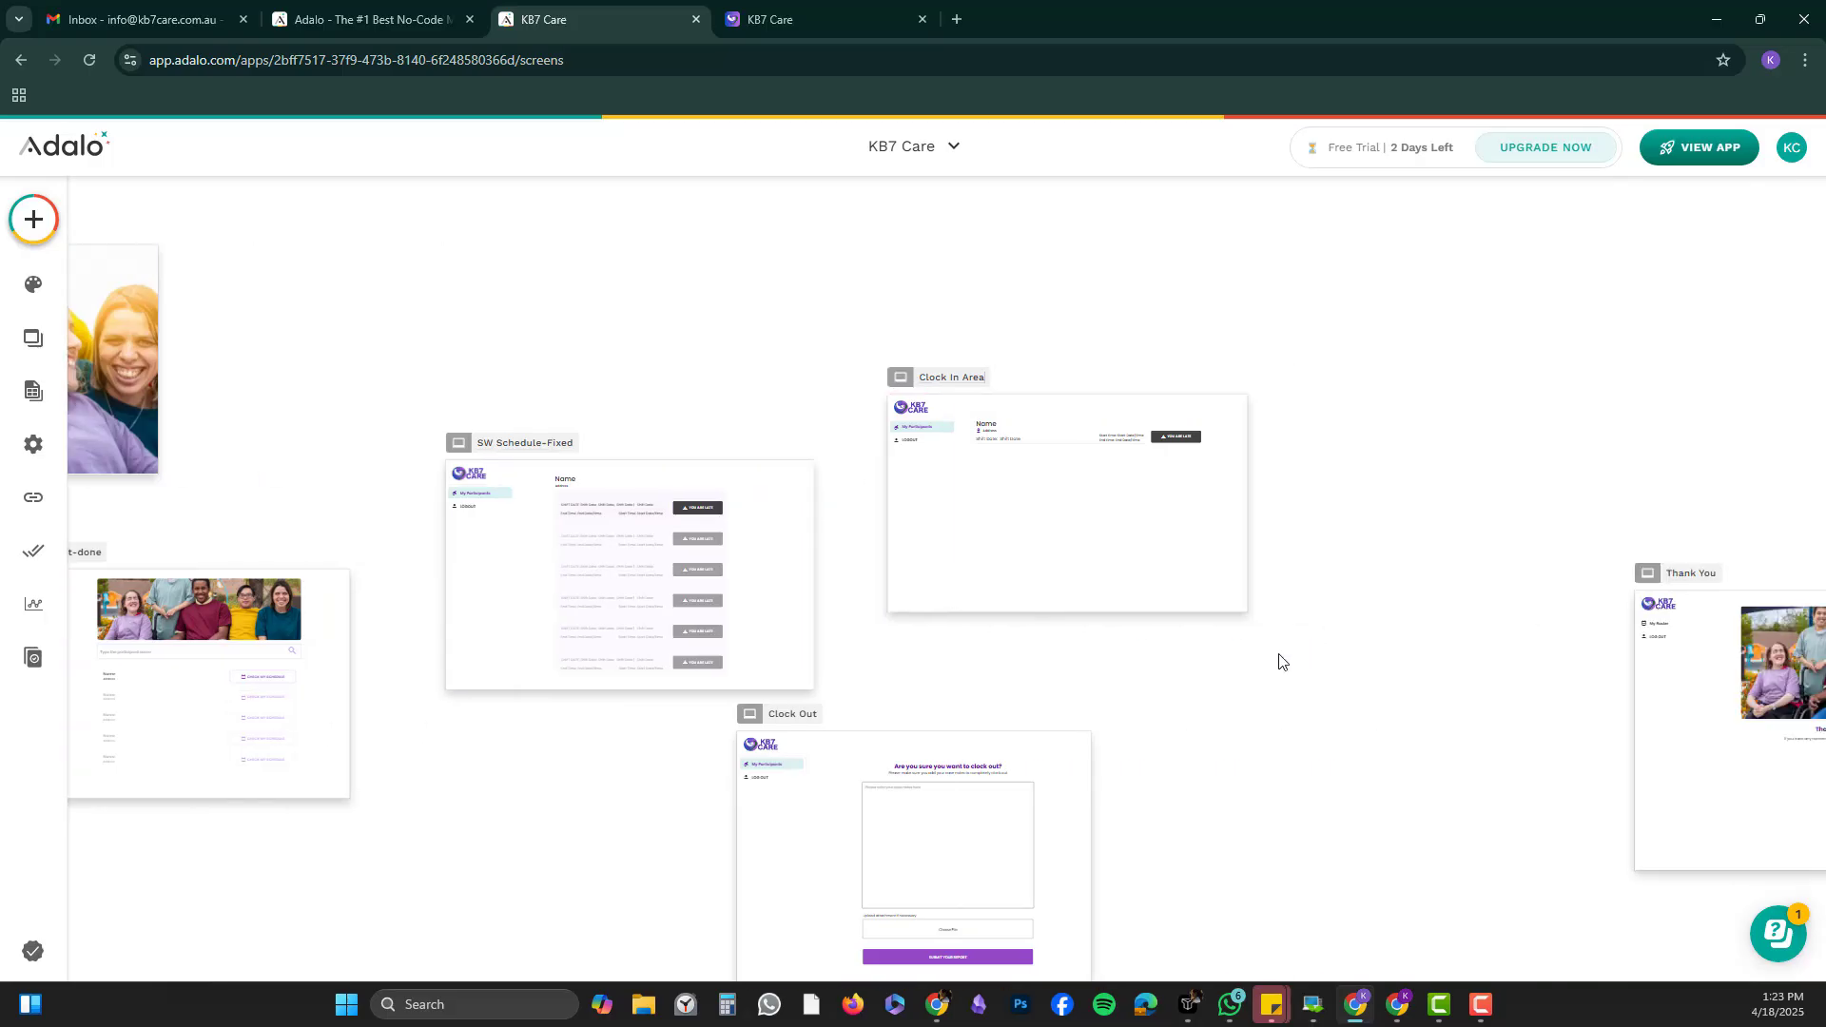
left_click(938, 389)
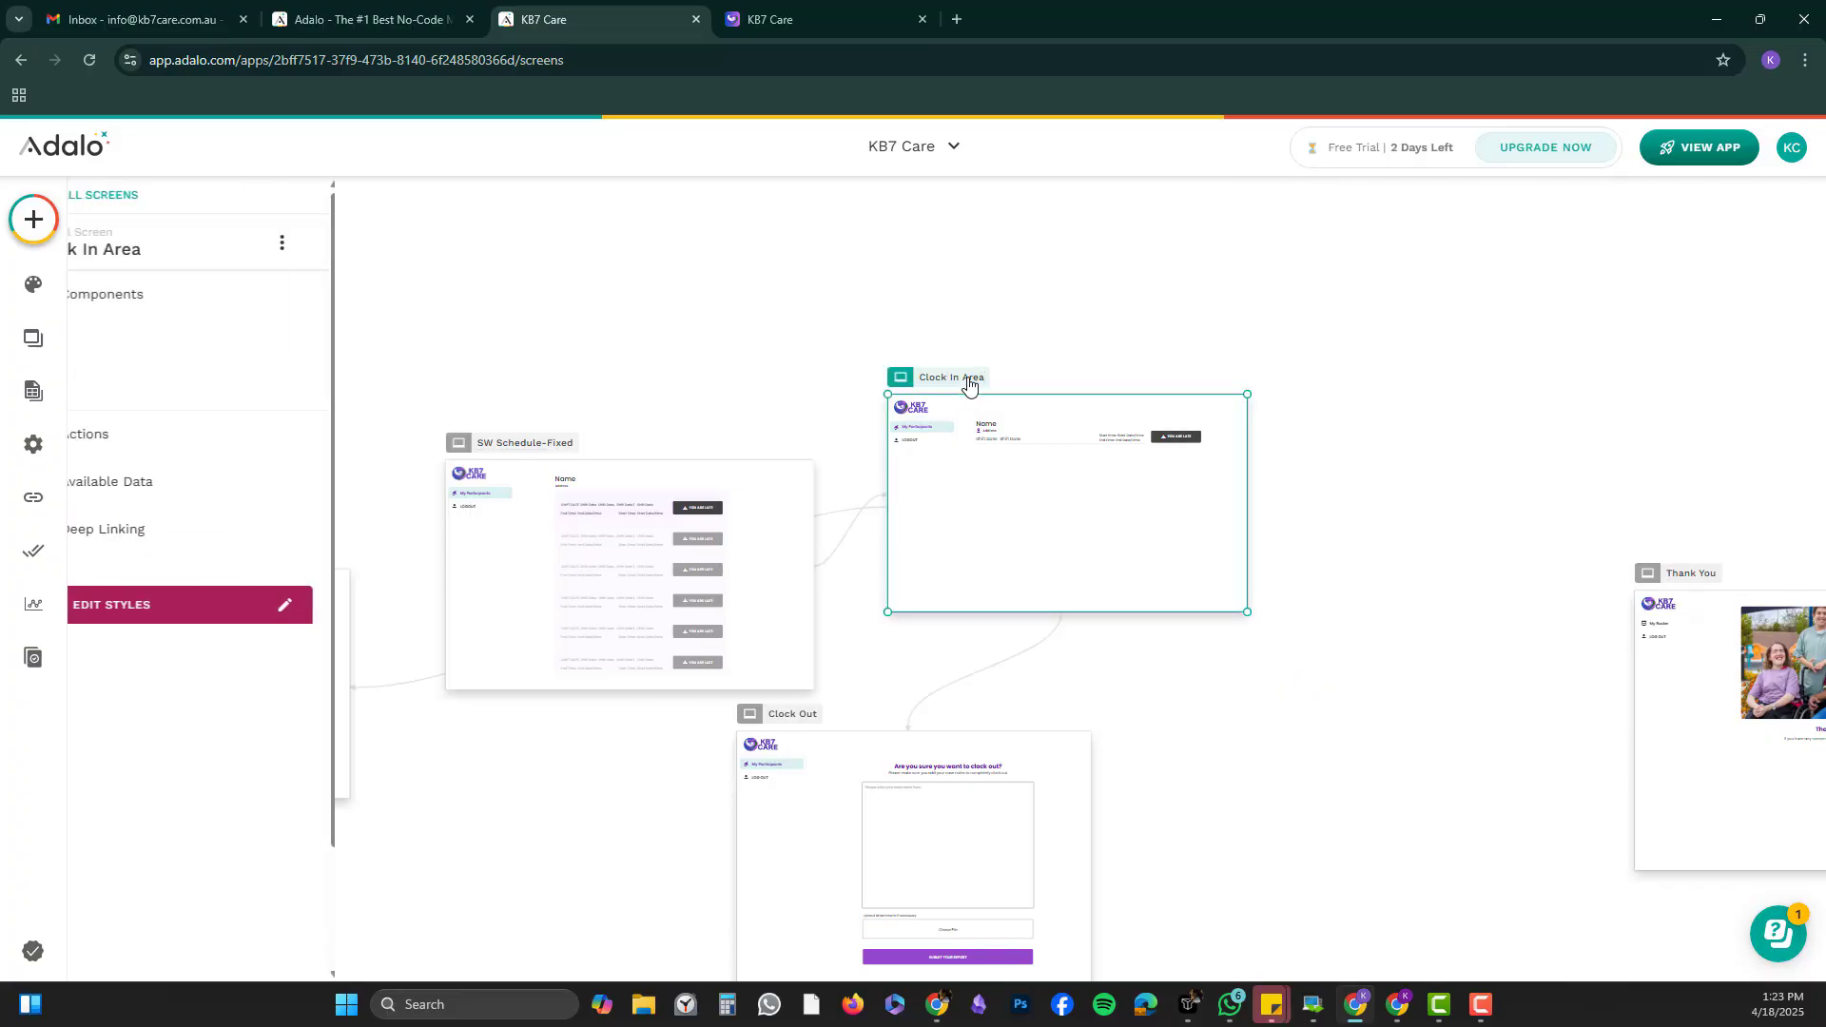
left_click_drag(1248, 477, 1170, 478)
Narrow the Clock In Area screen to a phone width to examine its mobile layout.
key("ctrl+plus")
key("ctrl+plus")
scroll(1171, 478, "up", 5)
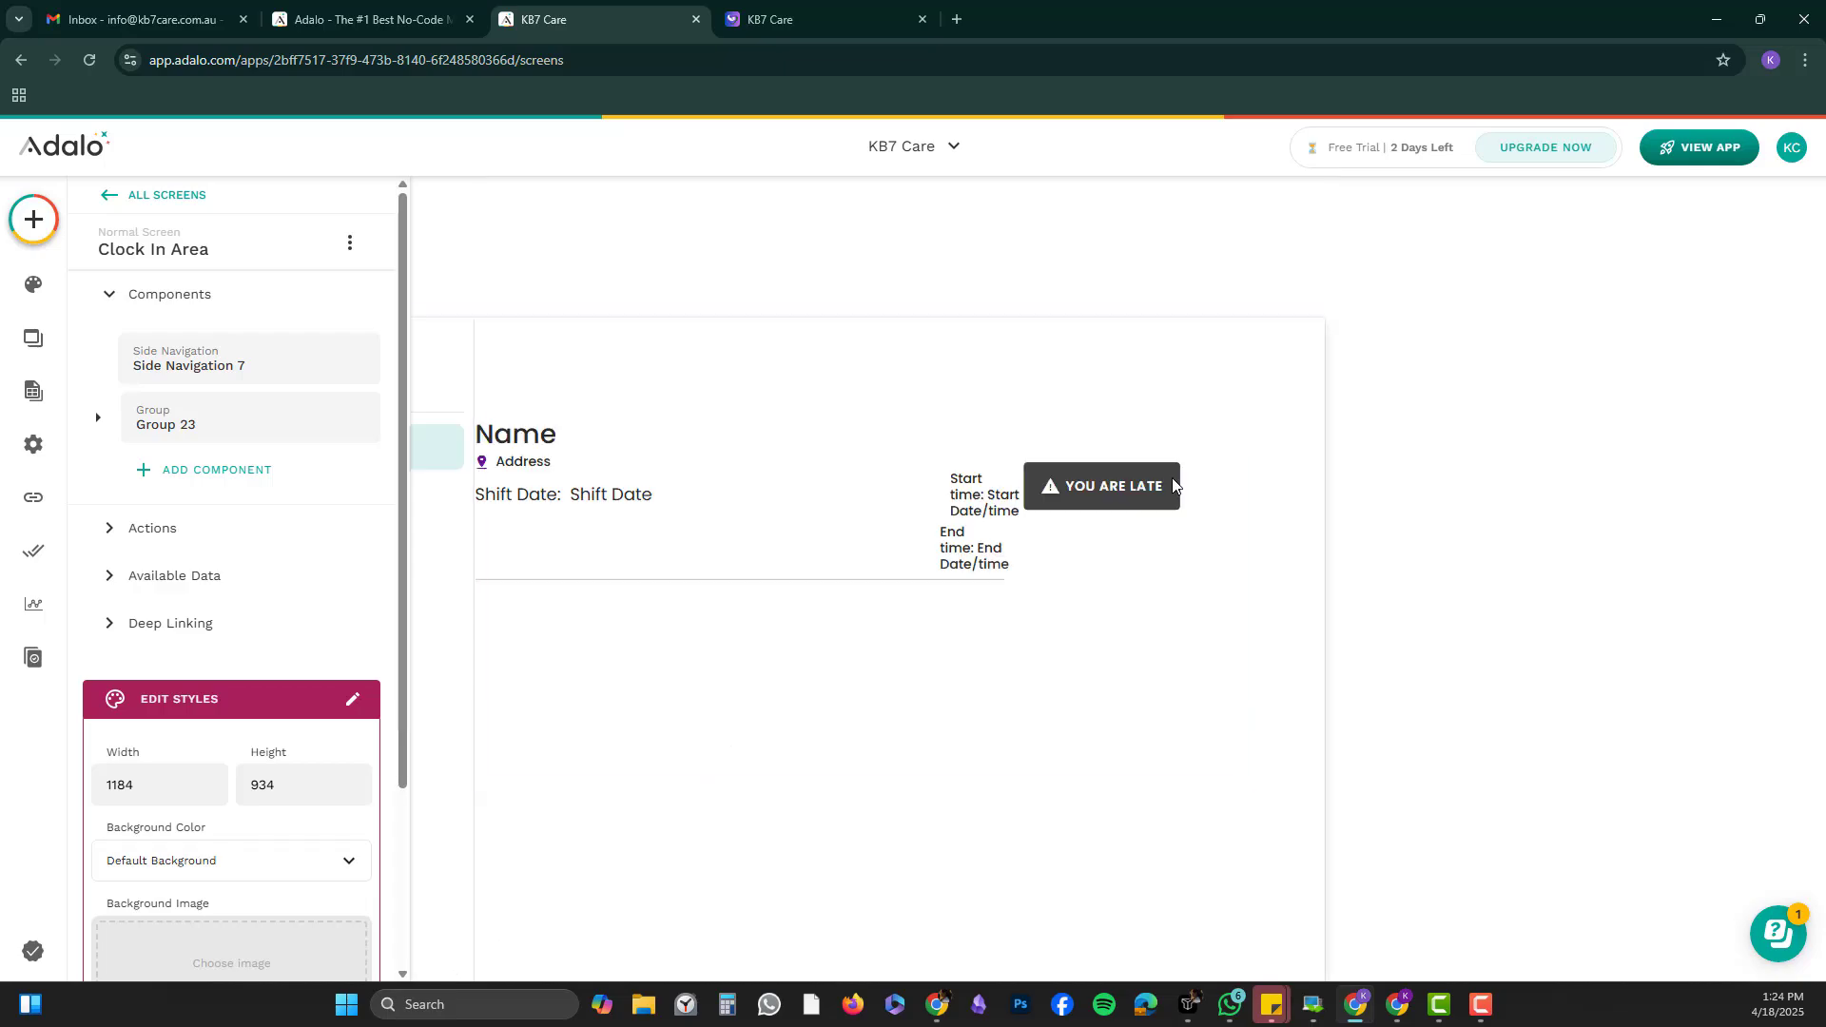
left_click_drag(1317, 491, 775, 485)
left_click(971, 478)
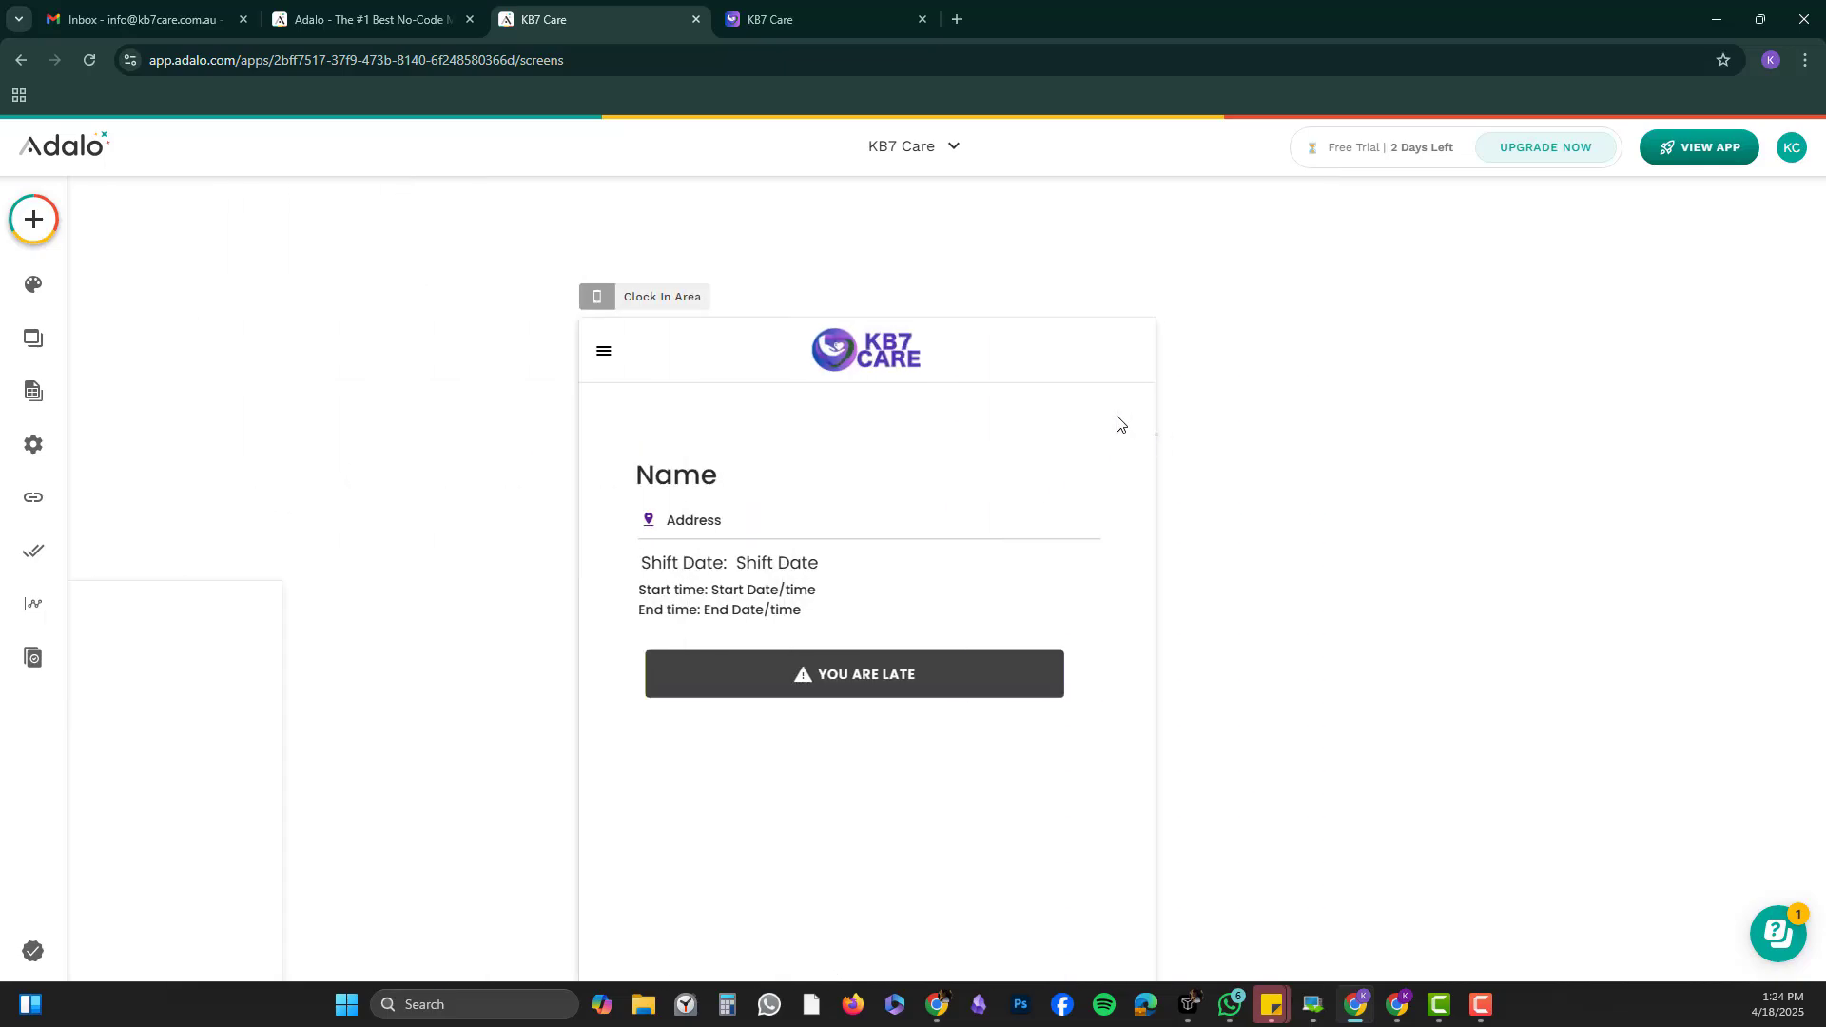
Widen the Clock In Area screen to about 777 and check the Start Date text's tablet layout settings.
left_click(692, 298)
left_click_drag(1154, 432, 1316, 526)
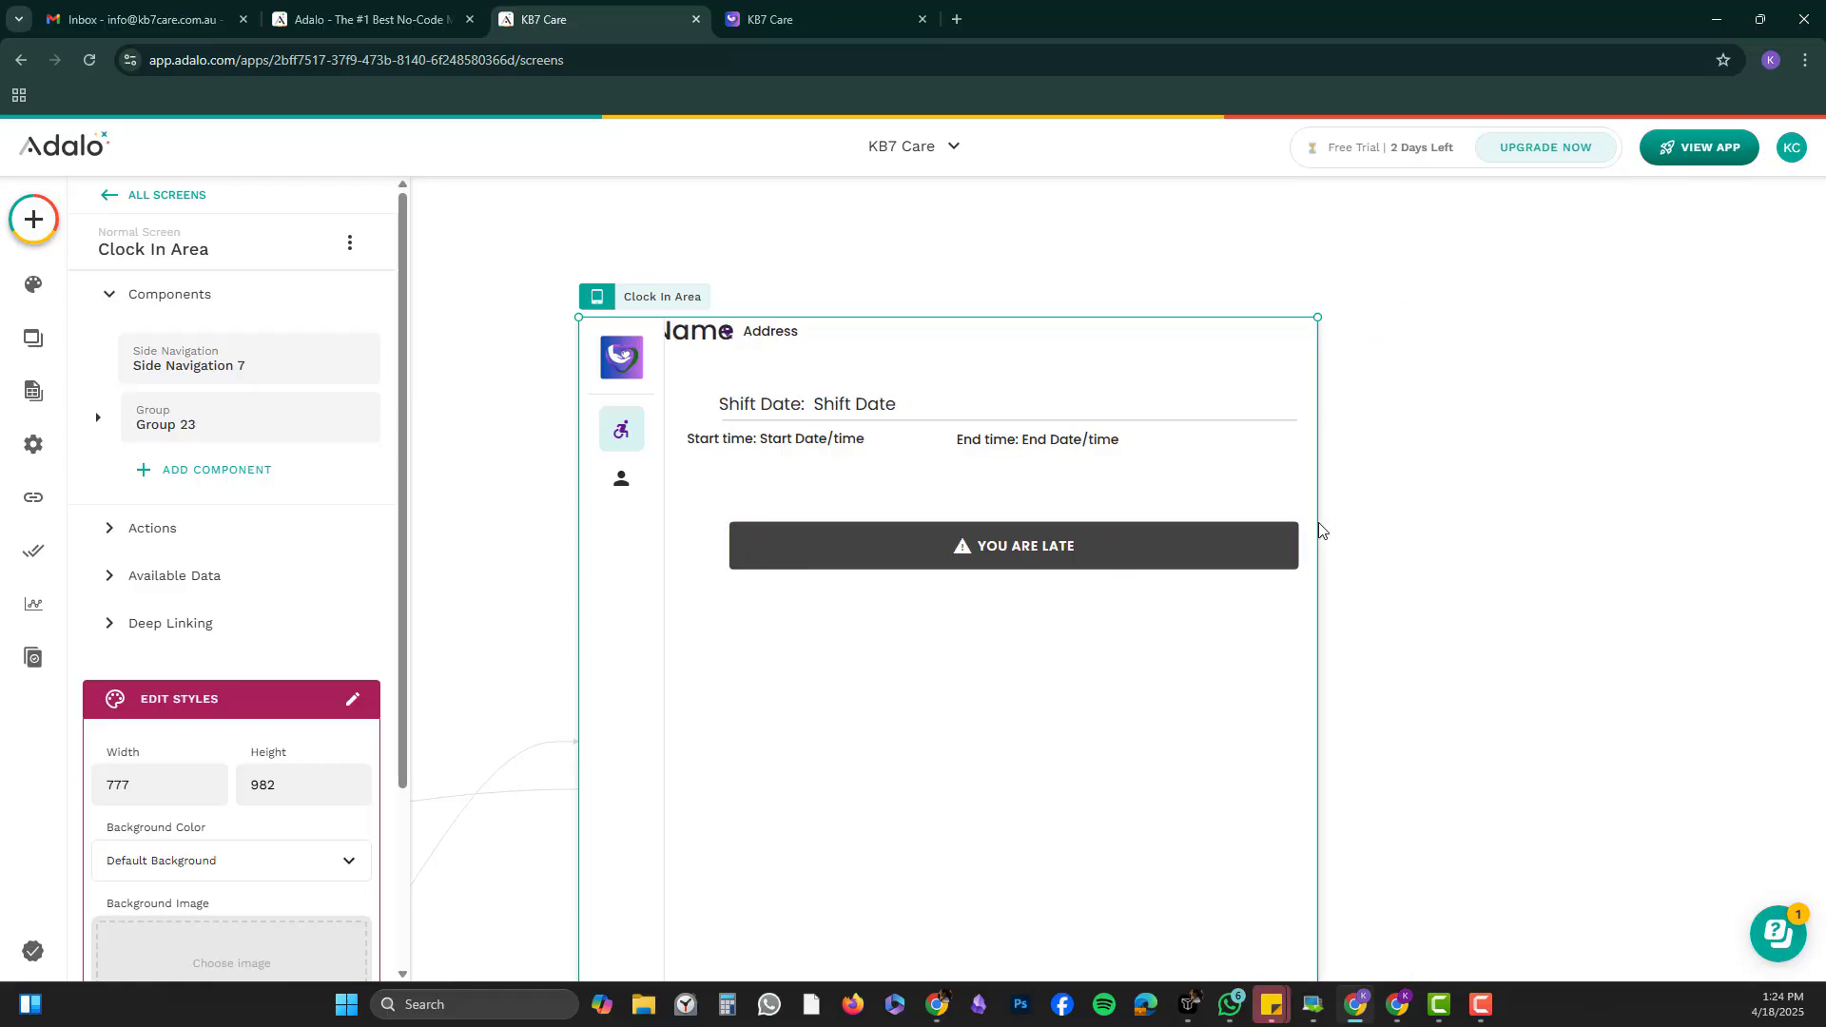
left_click(781, 442)
left_click(781, 442)
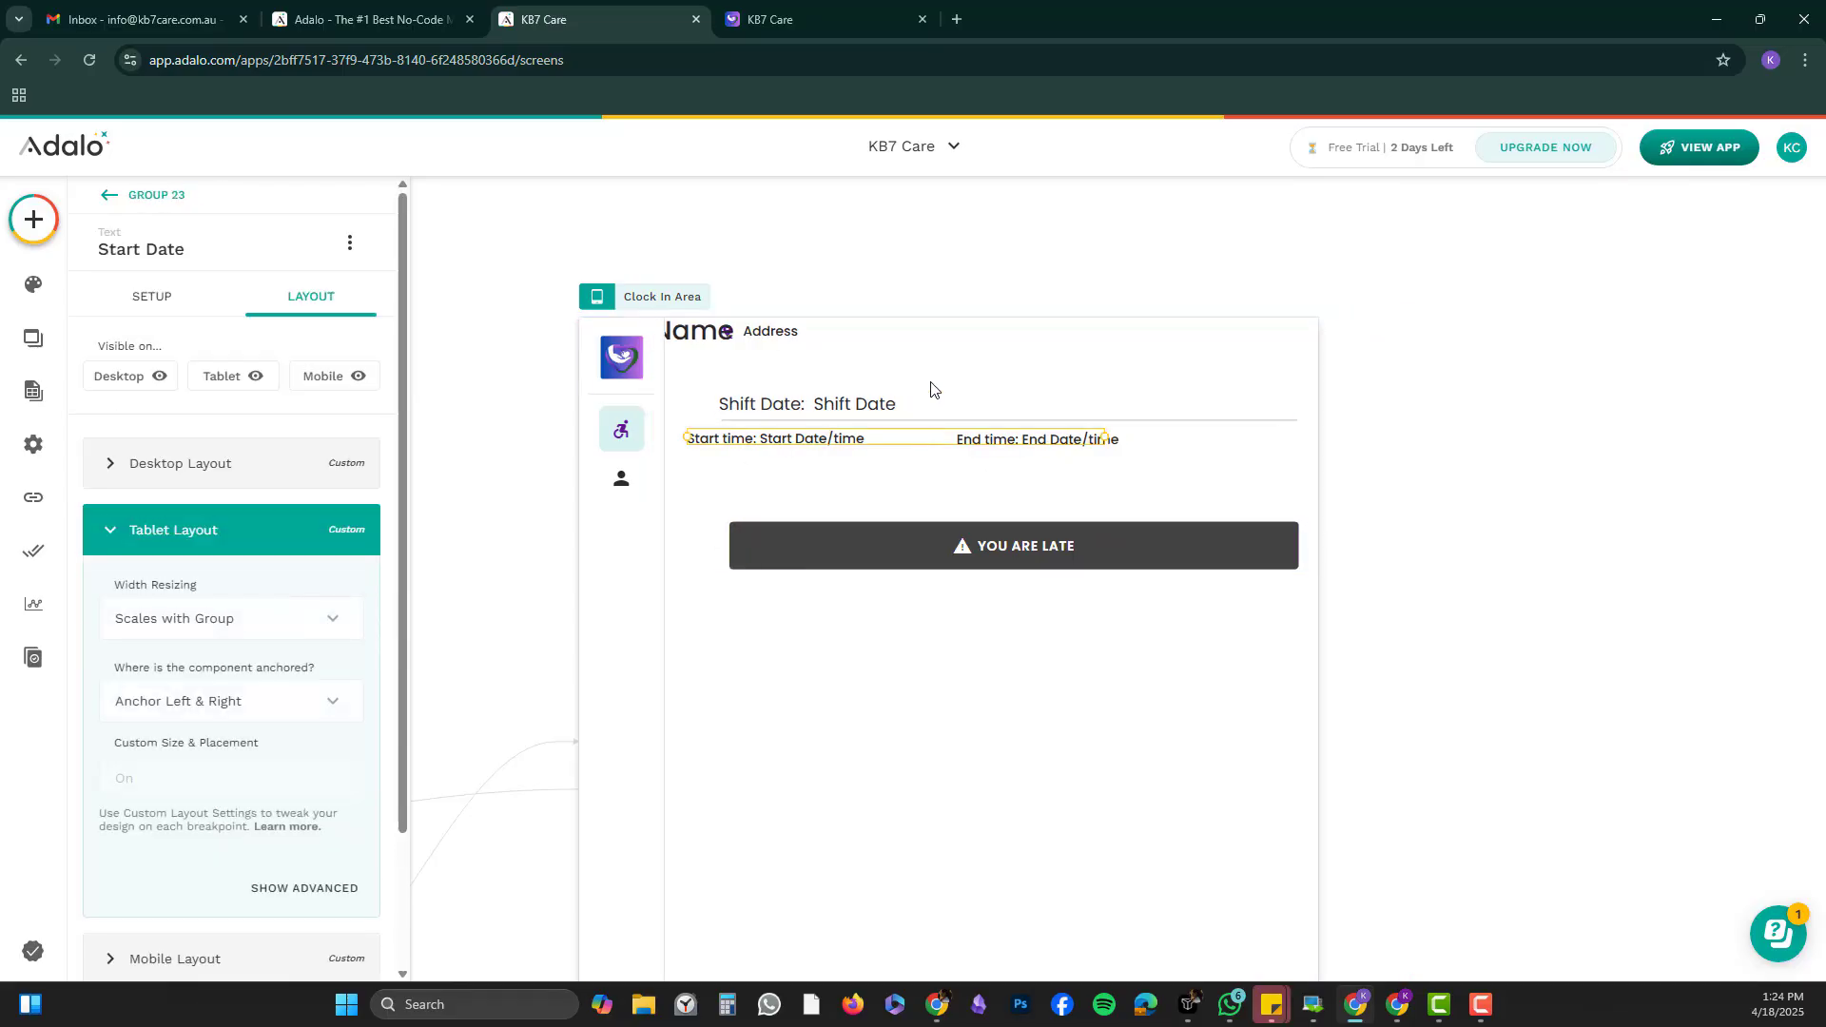
left_click(639, 297)
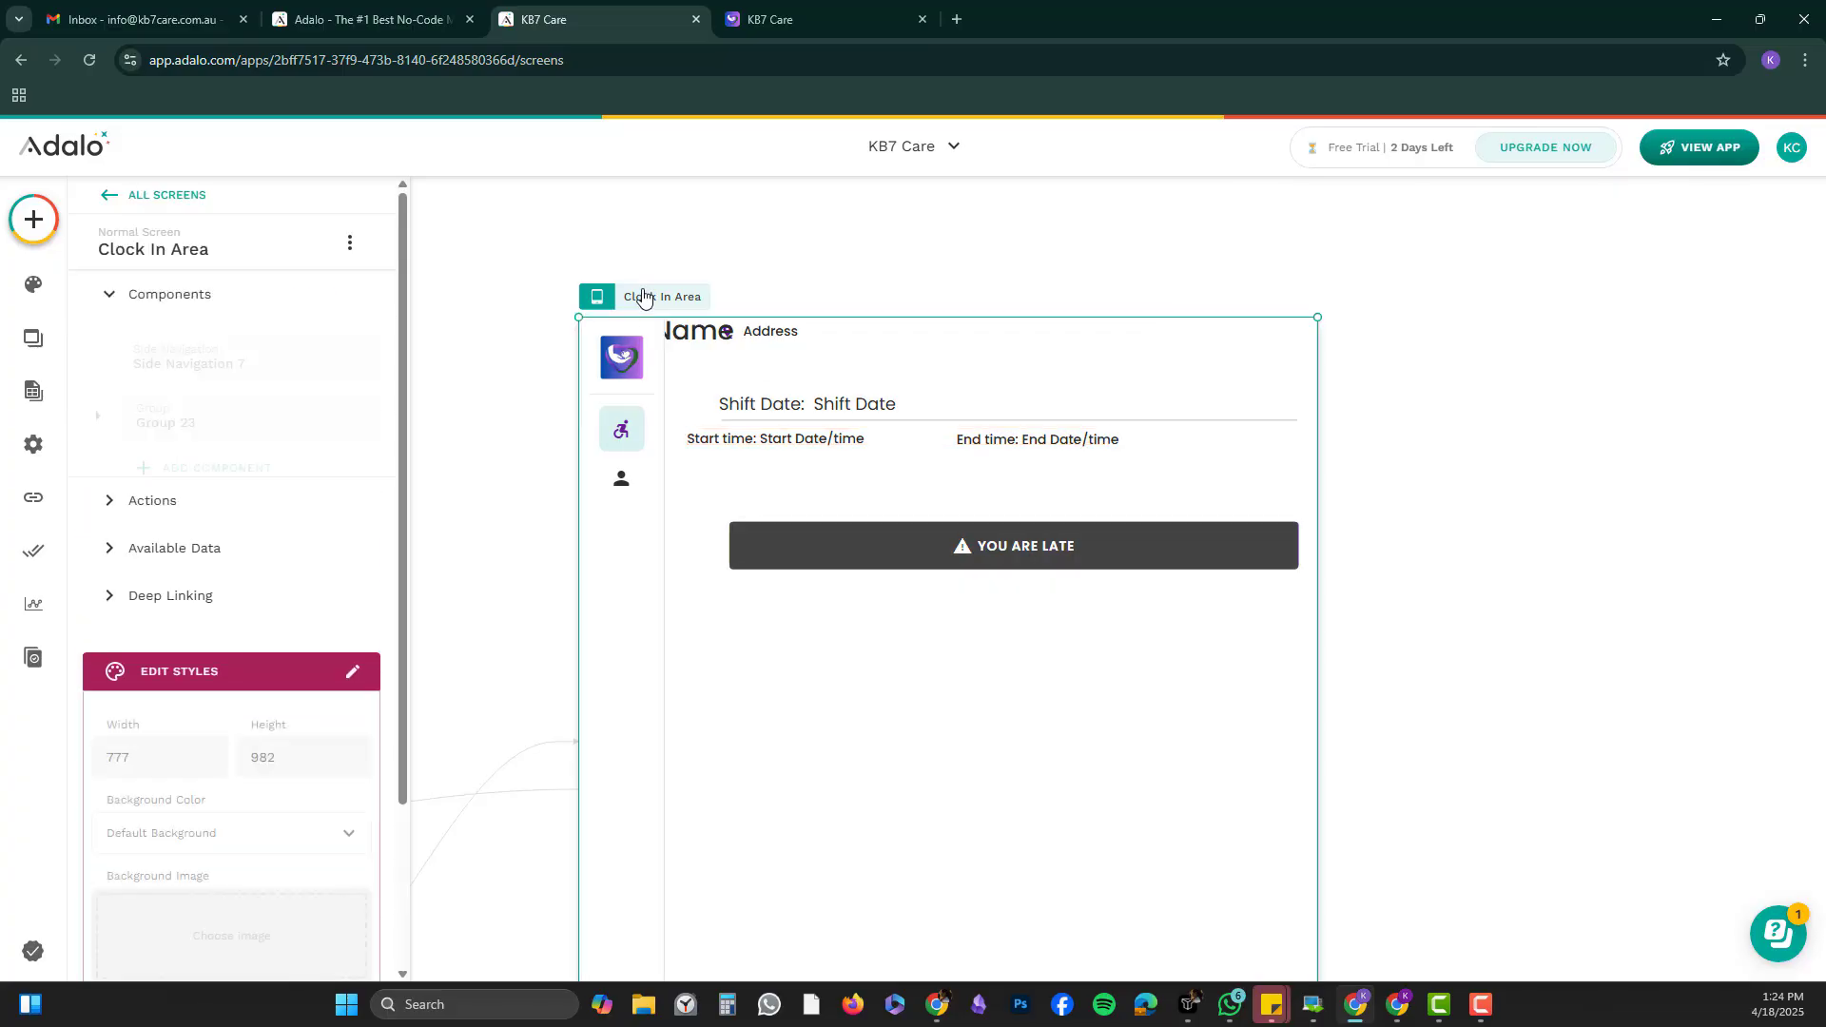
left_click(538, 367)
key("ctrl+minus")
key("ctrl+minus")
key("ctrl+minus")
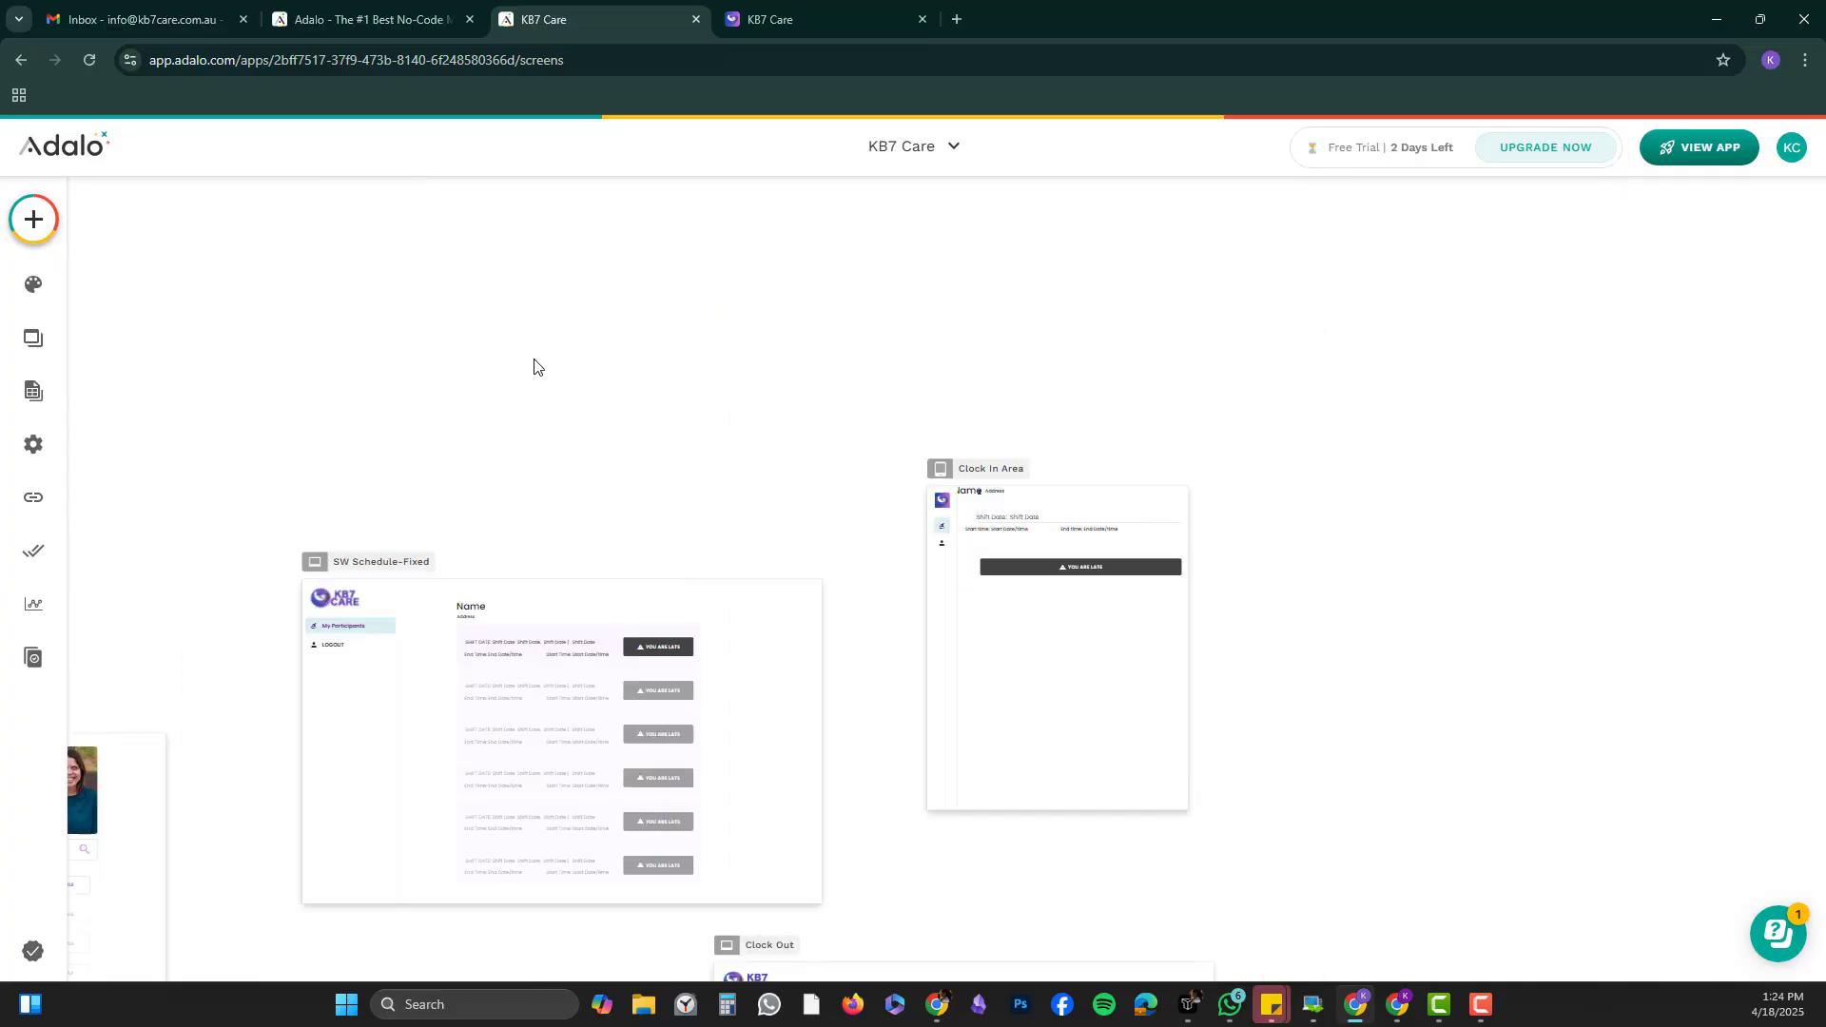